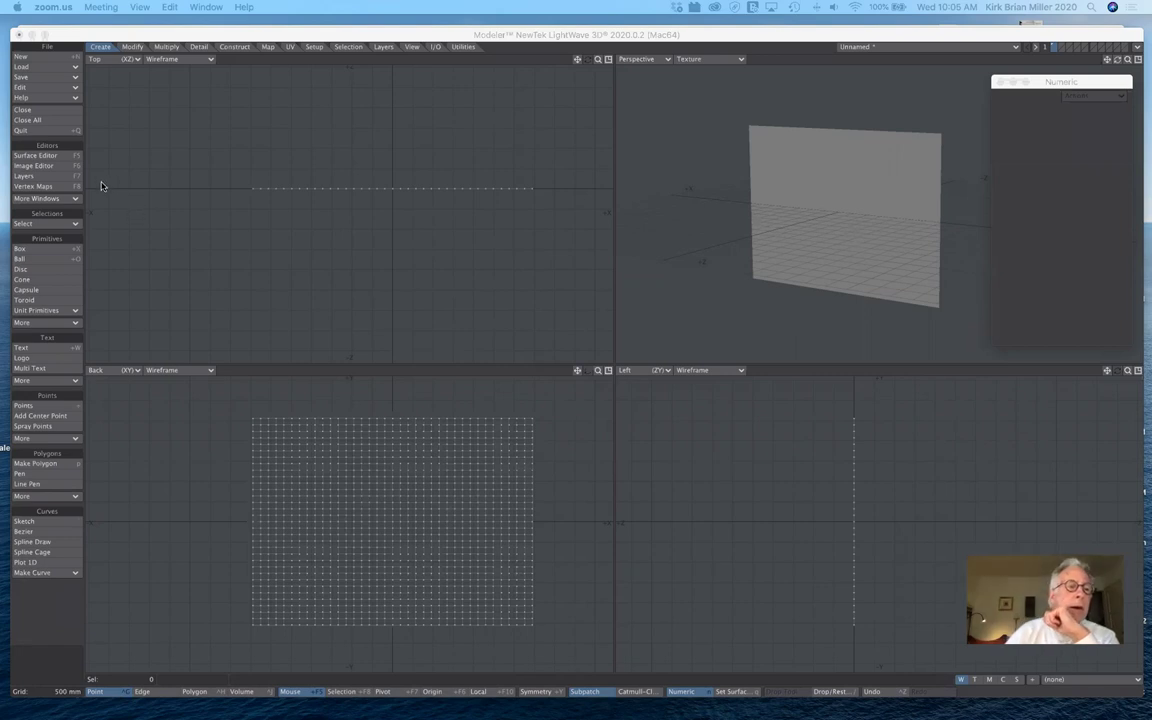
- Try to convert the gridded plane to subpatches
click(812, 195)
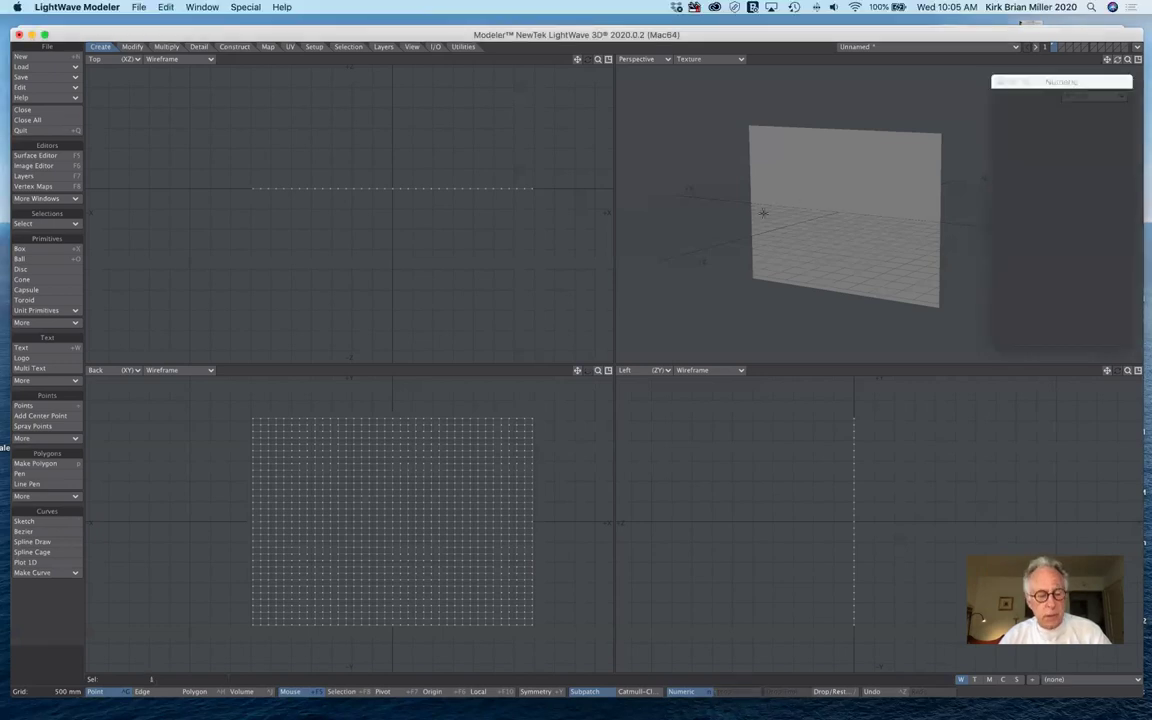
key(Tab)
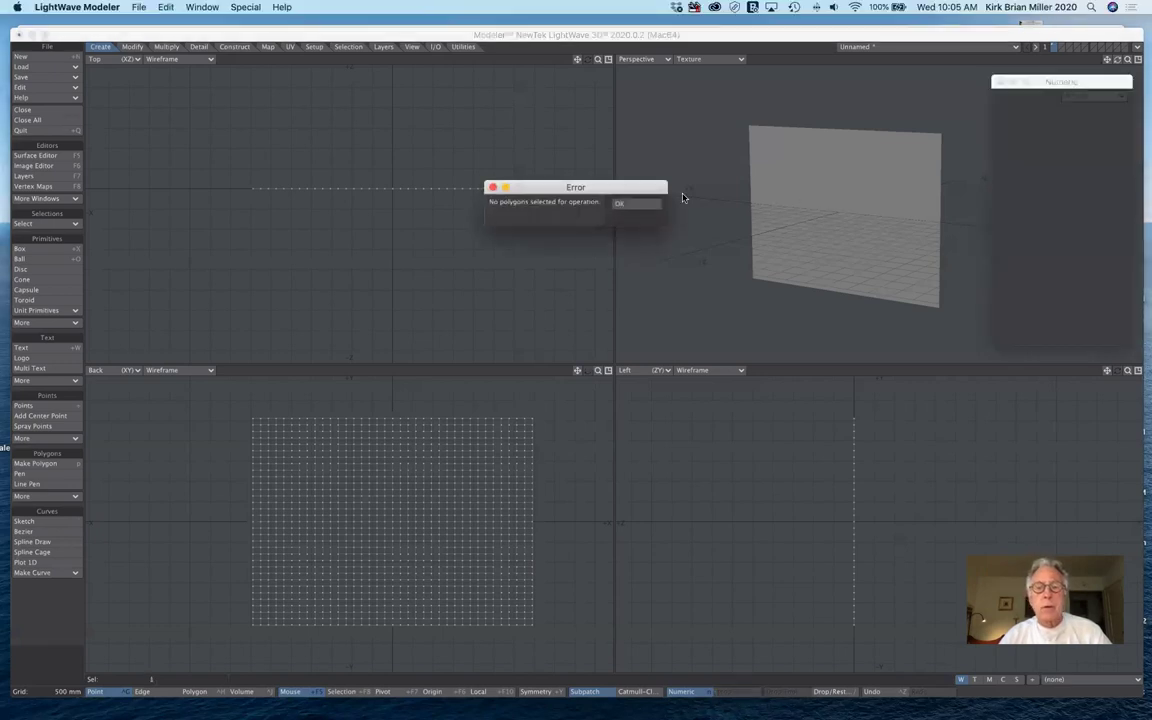
click(628, 204)
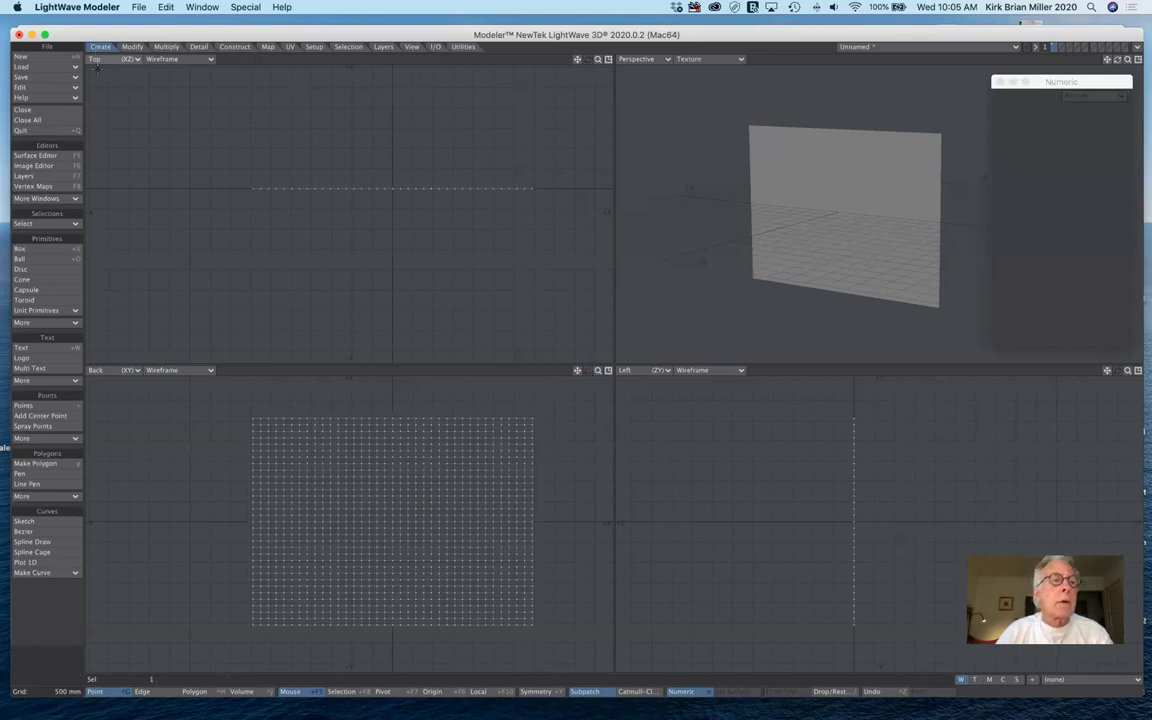
- Save the object as uvDemo in the objects folder of contentFall2020 on the Desktop
click(134, 8)
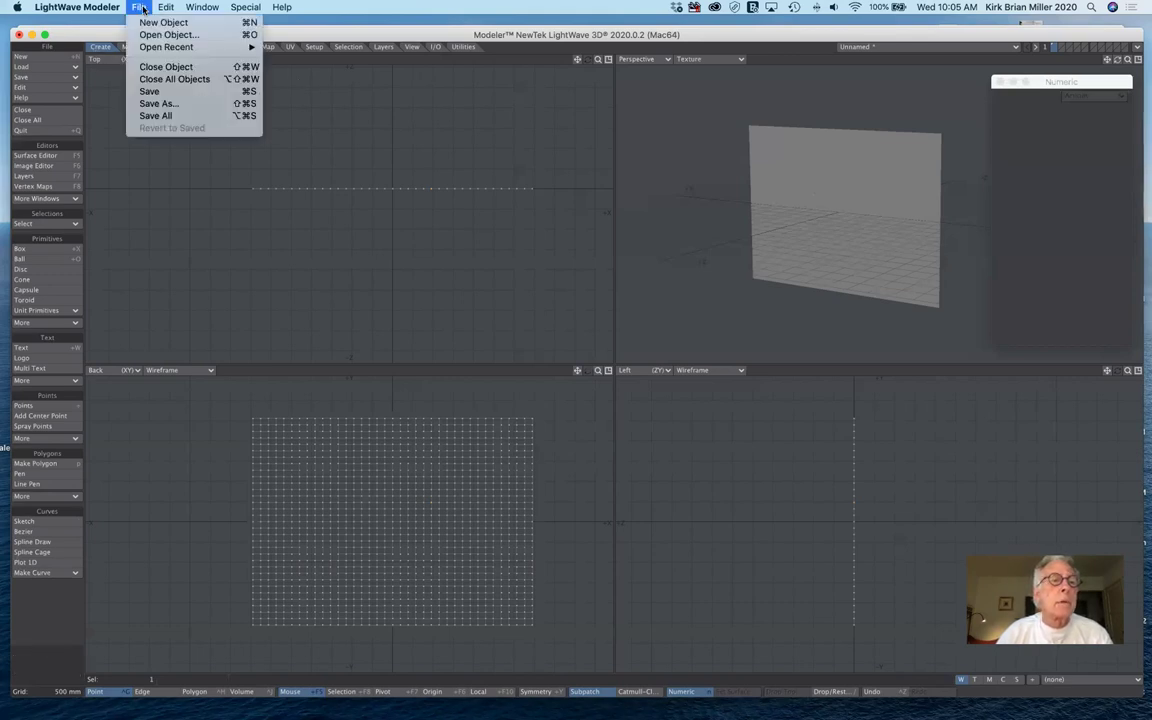
click(150, 104)
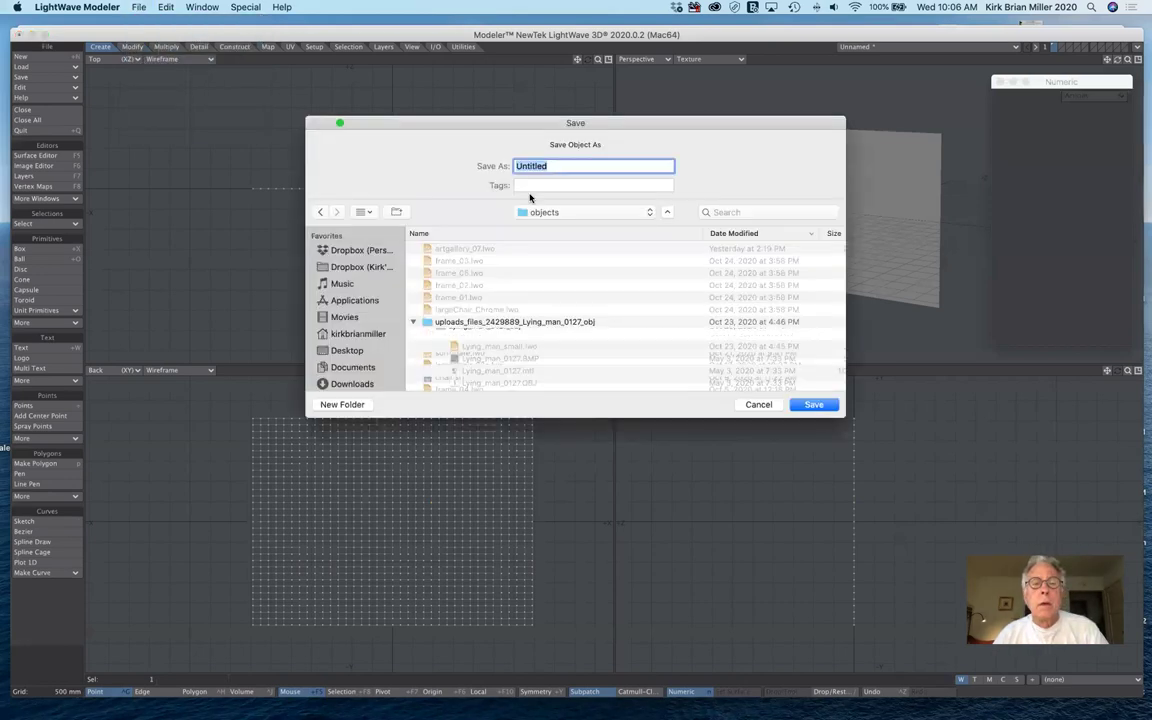
text(uv)
text(Dekm)
text(mo)
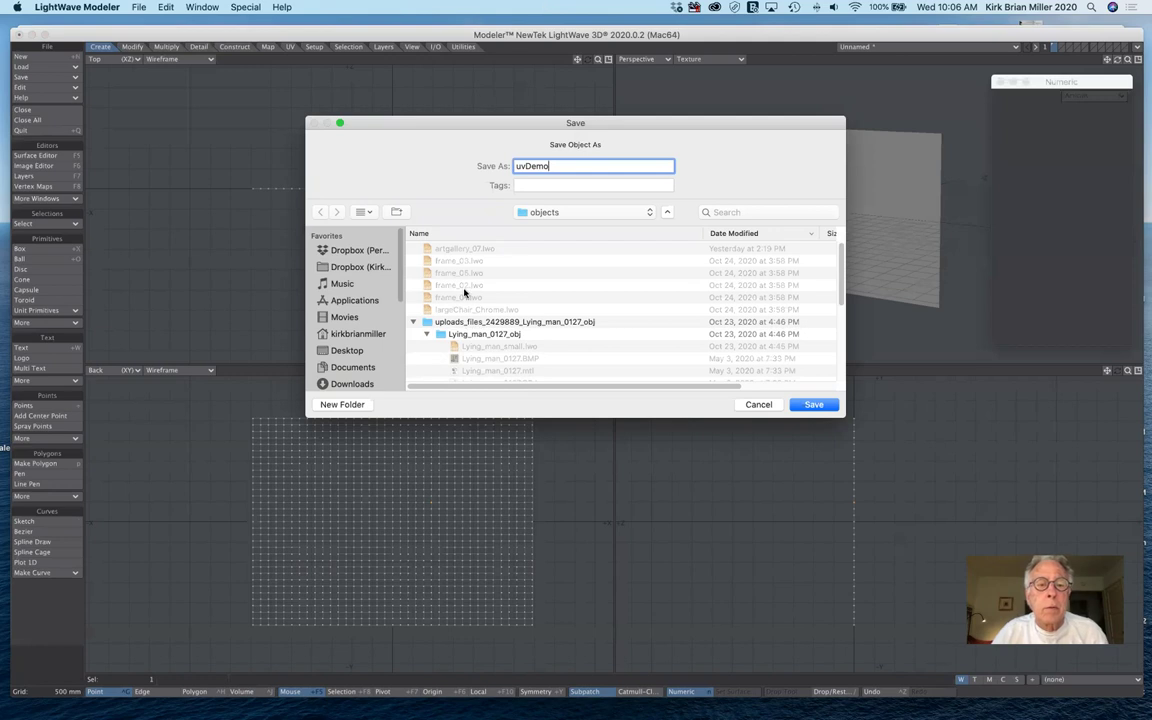
click(345, 350)
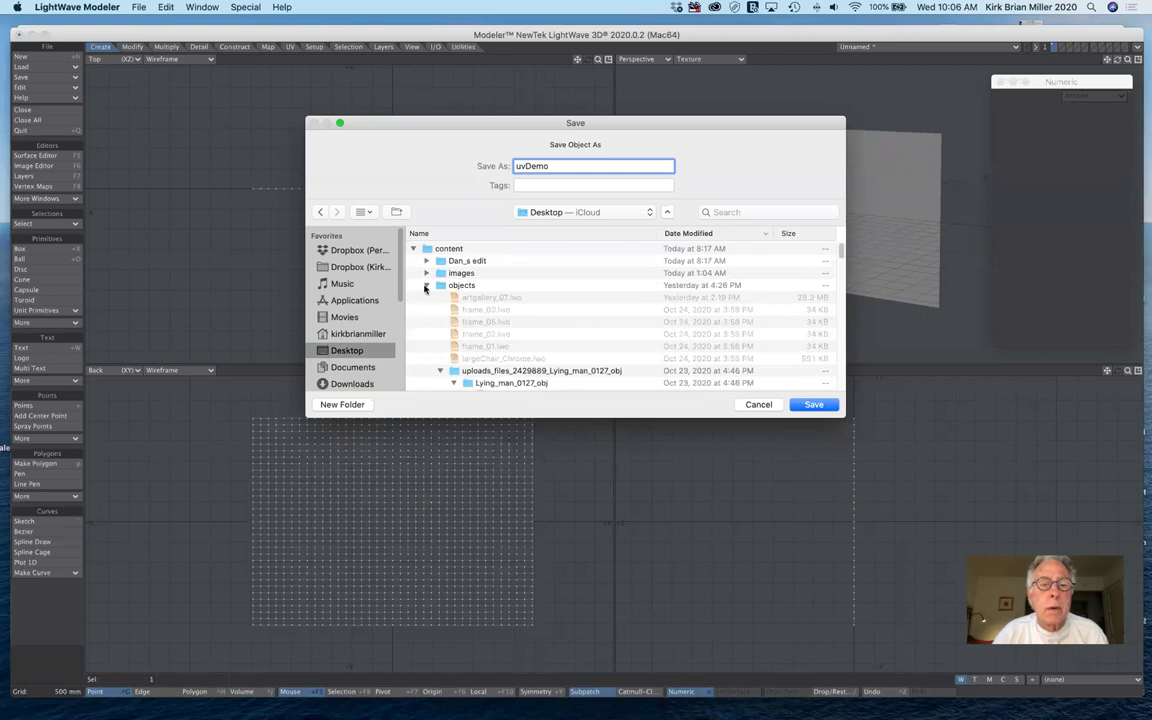
click(426, 285)
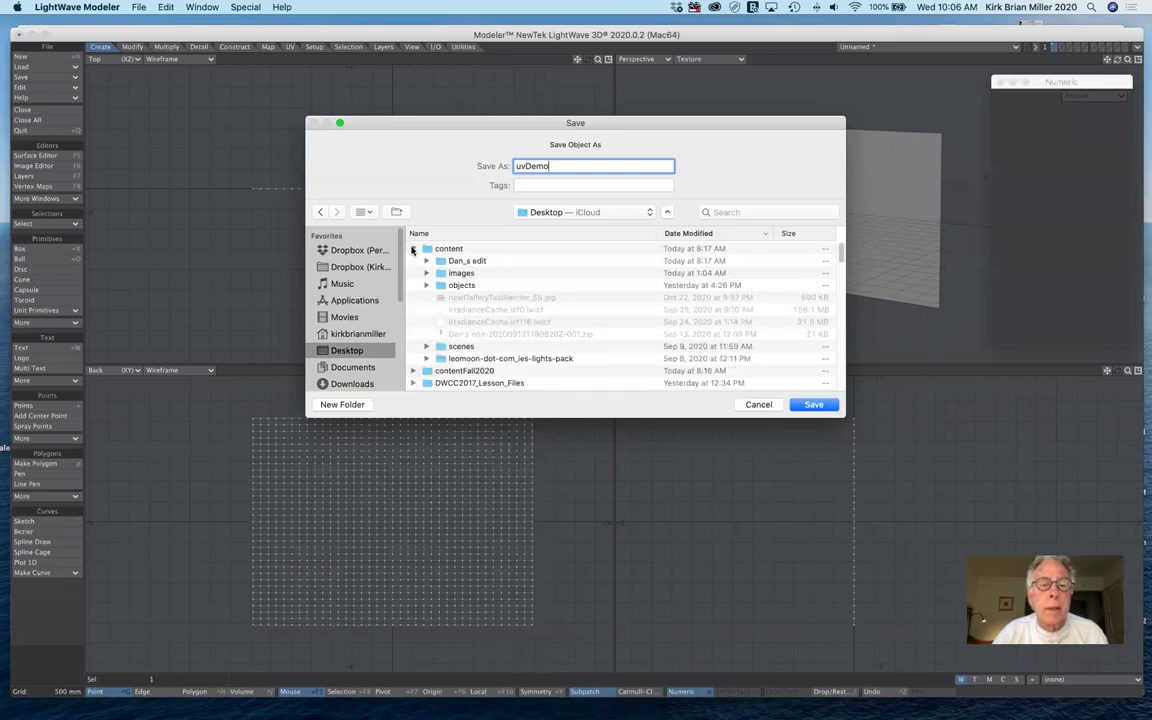
click(413, 249)
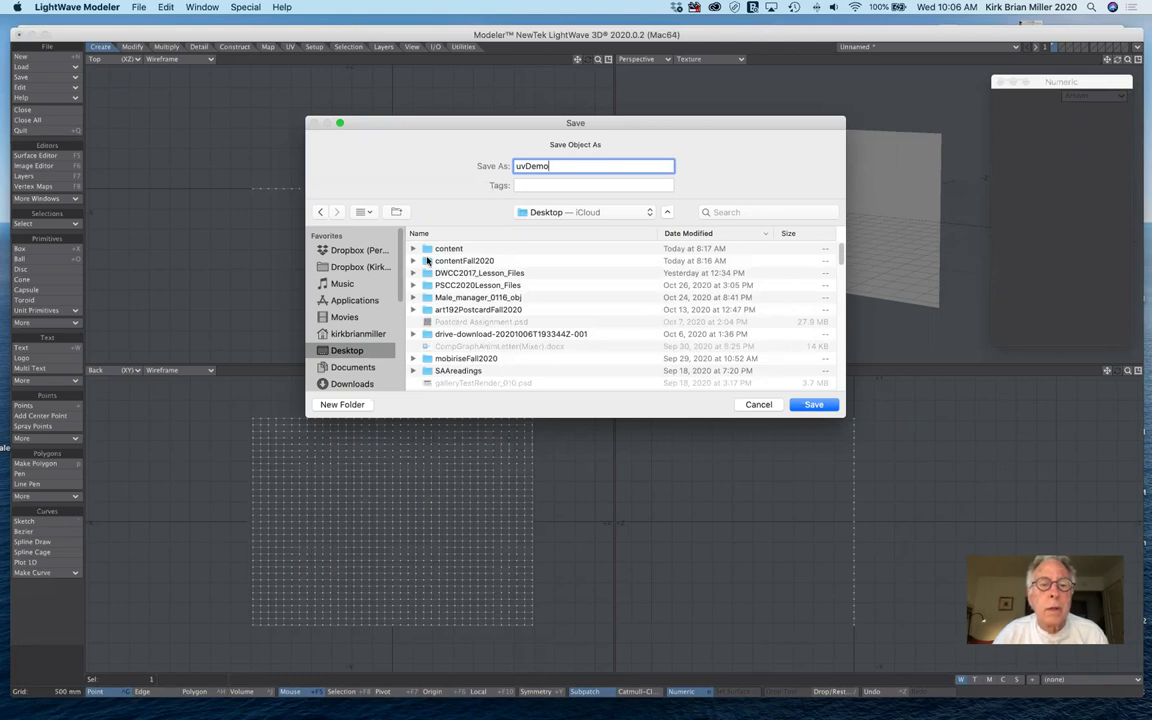
double_click(430, 261)
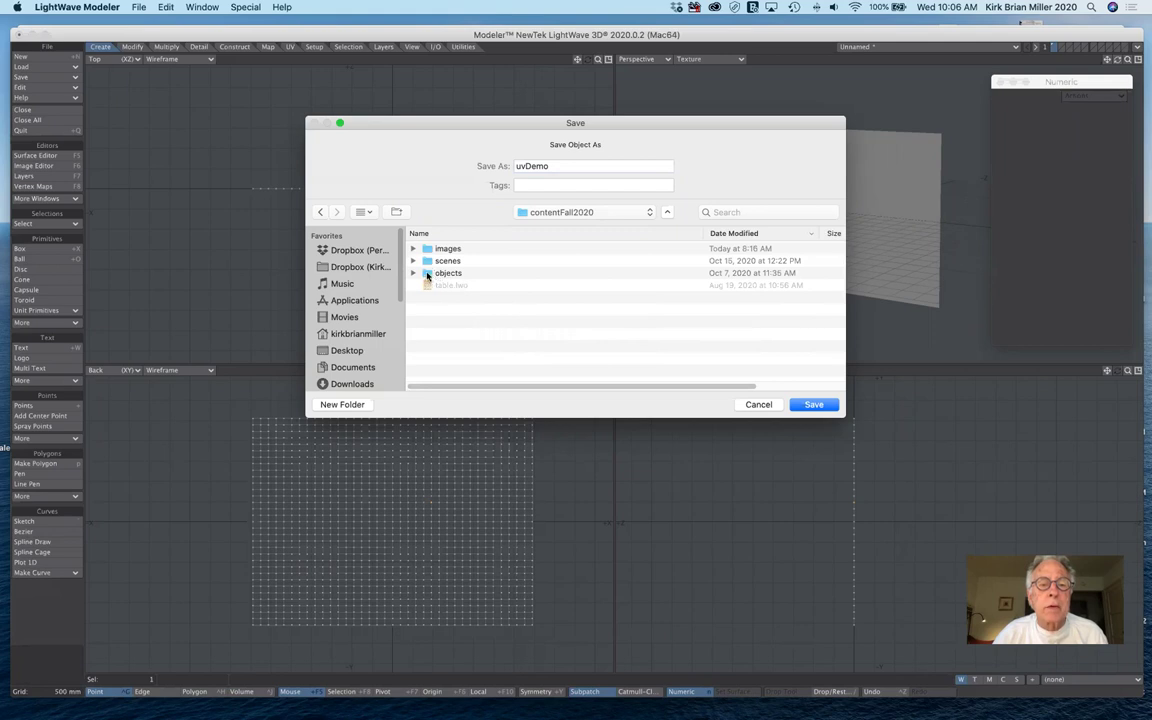
double_click(427, 274)
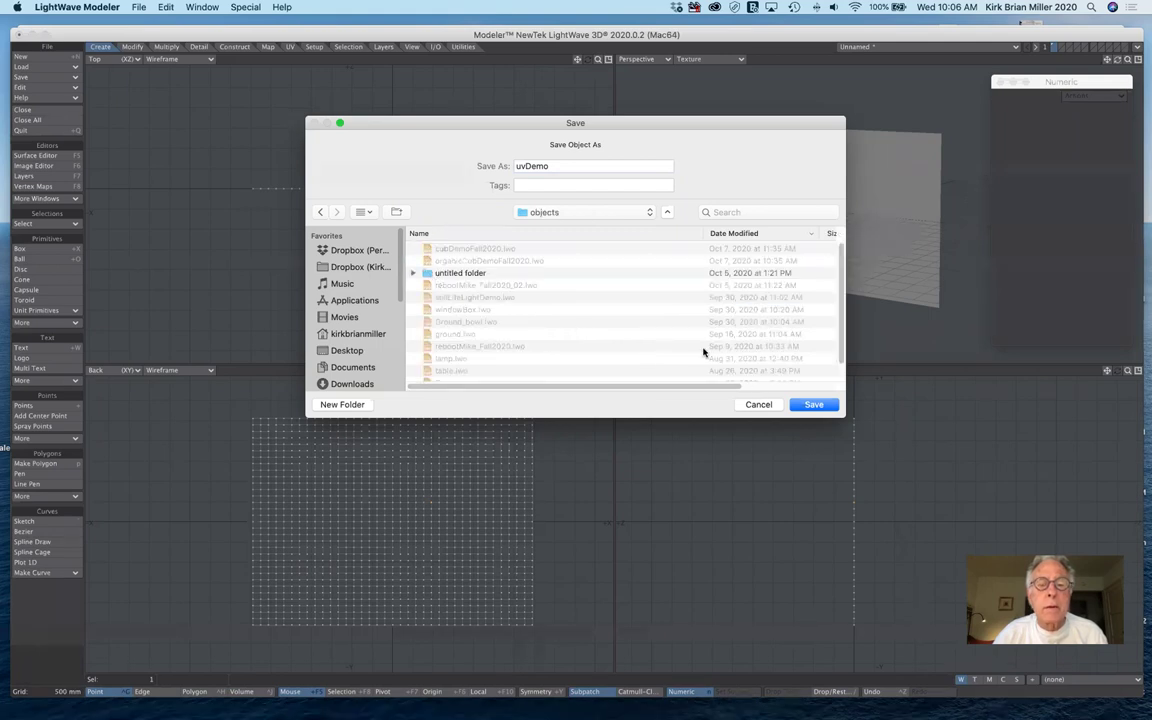
click(811, 405)
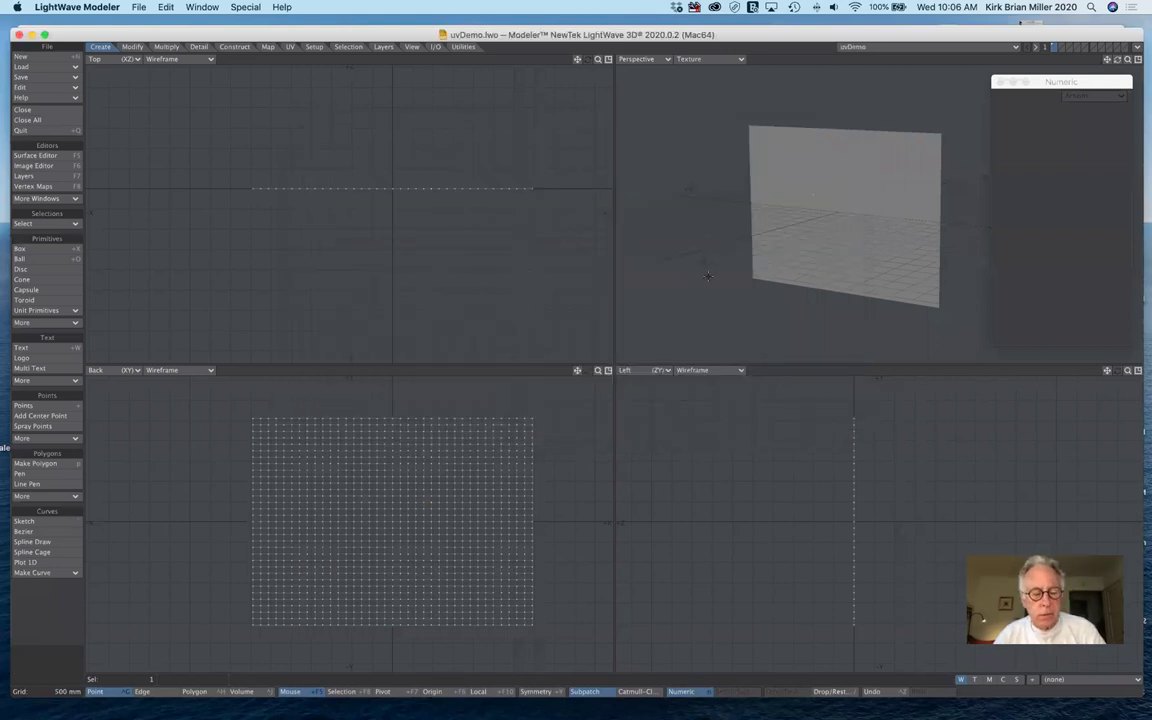
- Switch to polygon selection mode and assign the plane a new surface named flag with Make Default off
key(Tab)
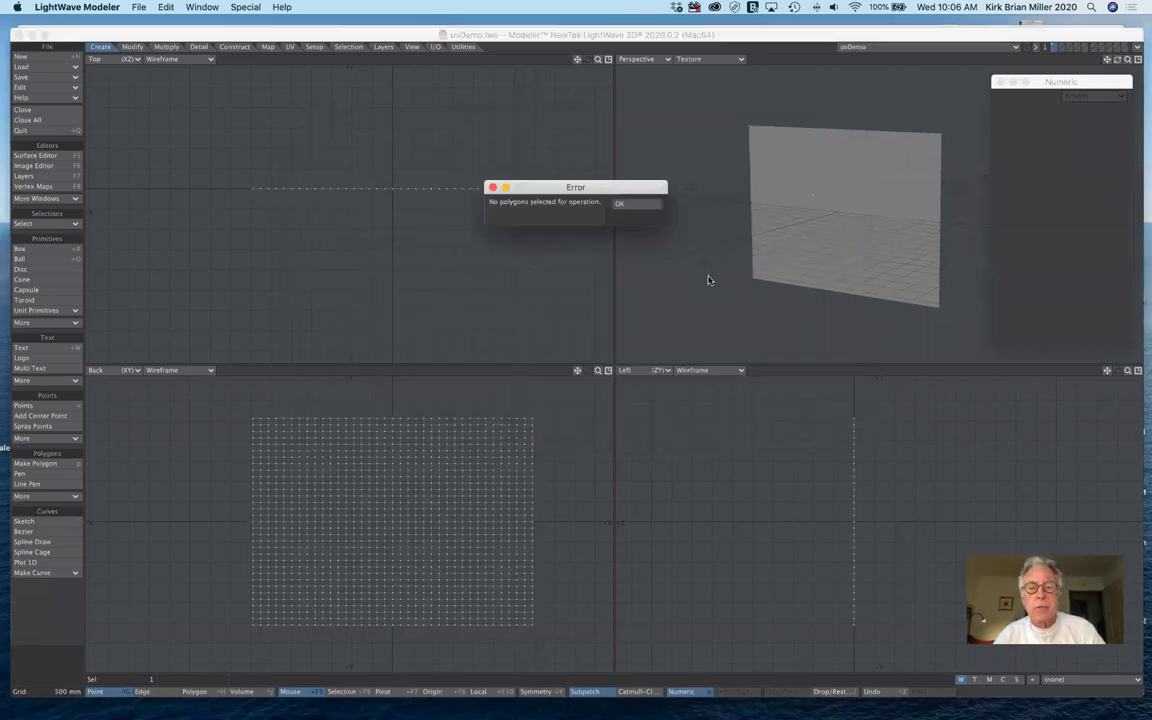
click(621, 204)
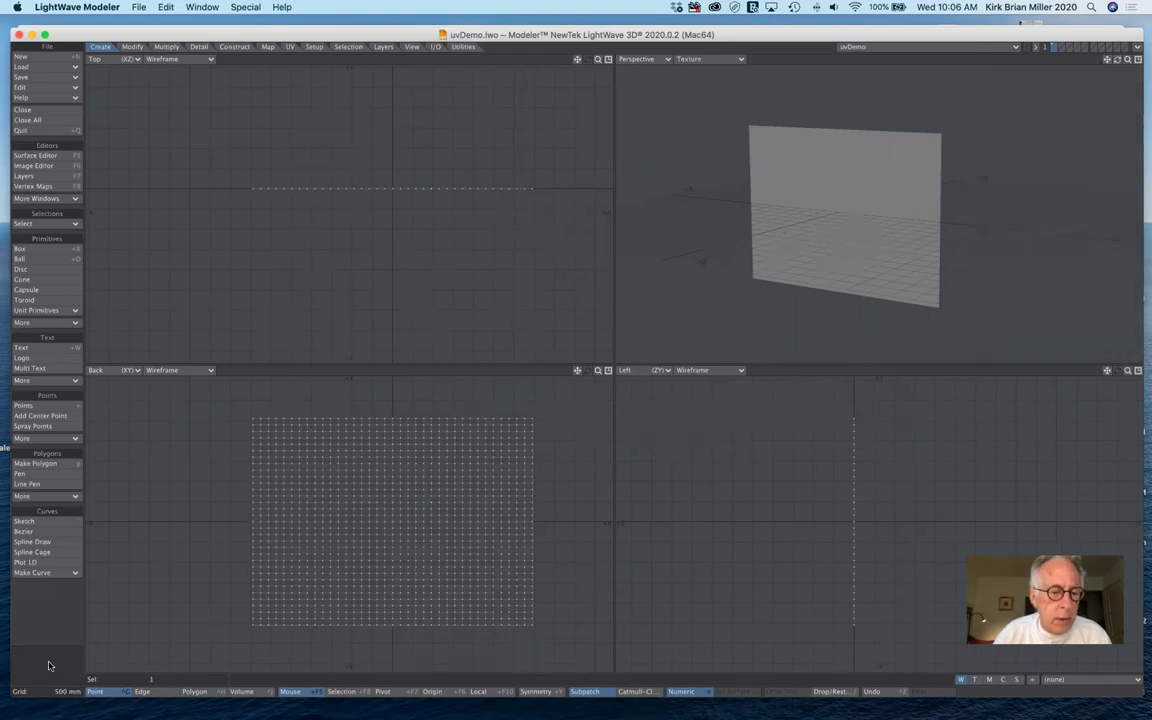
key(ctrl+h)
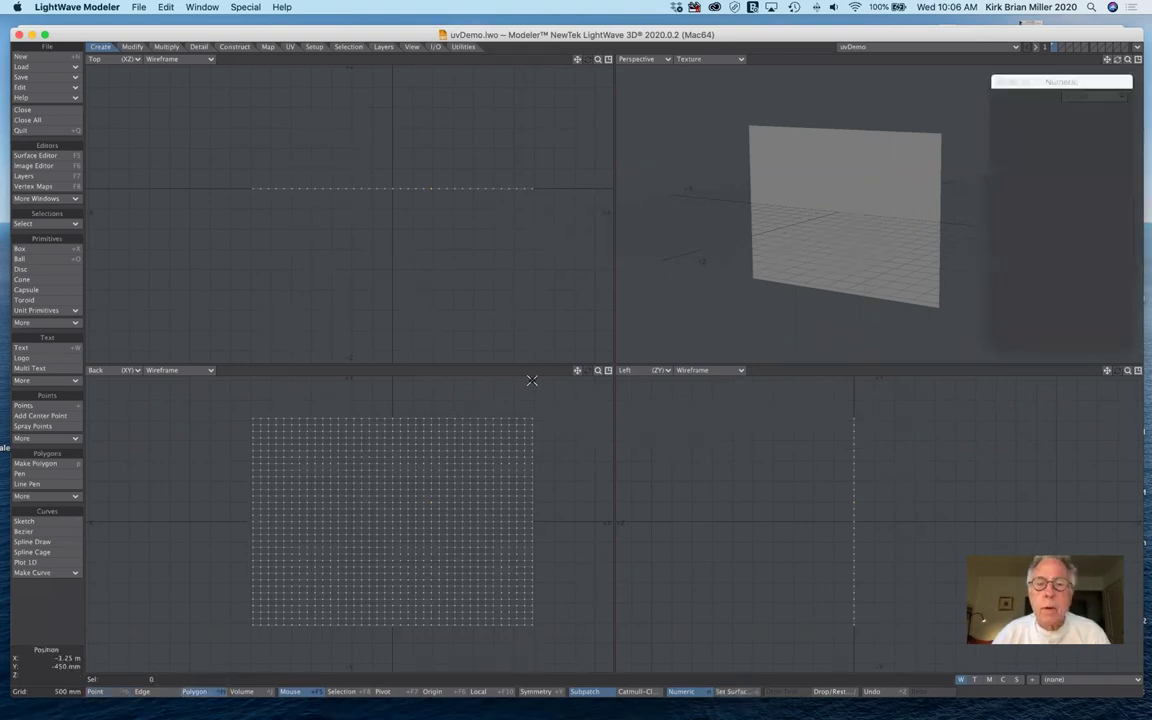
key(q)
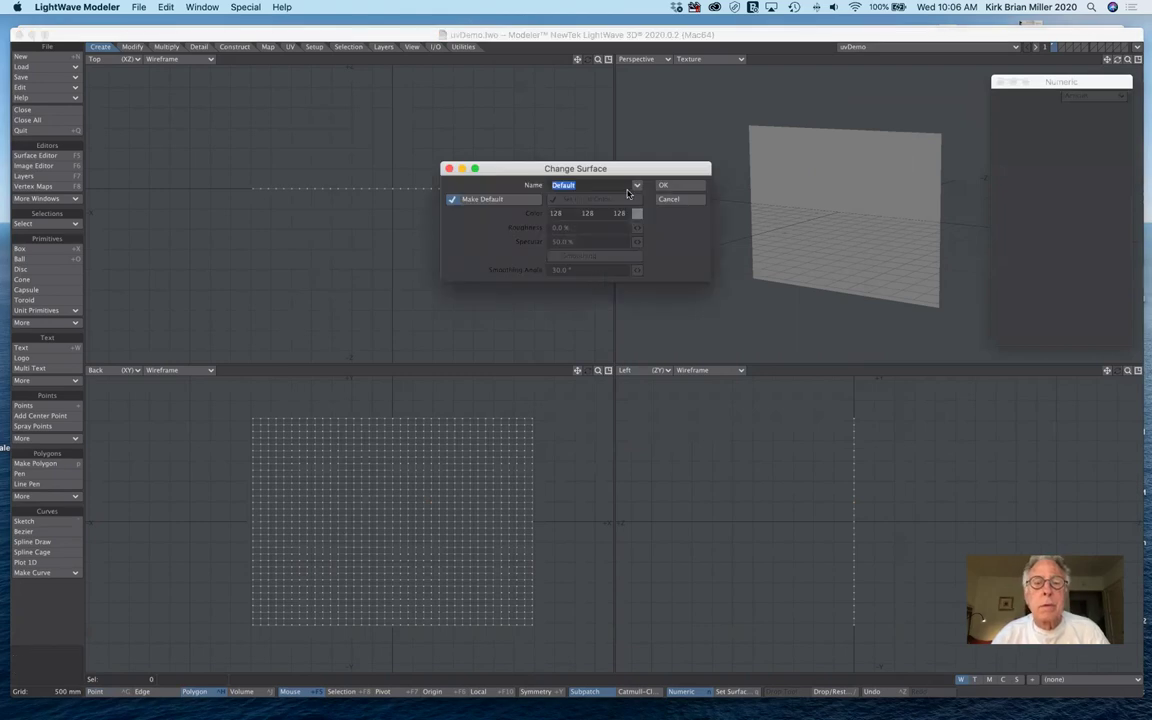
click(452, 202)
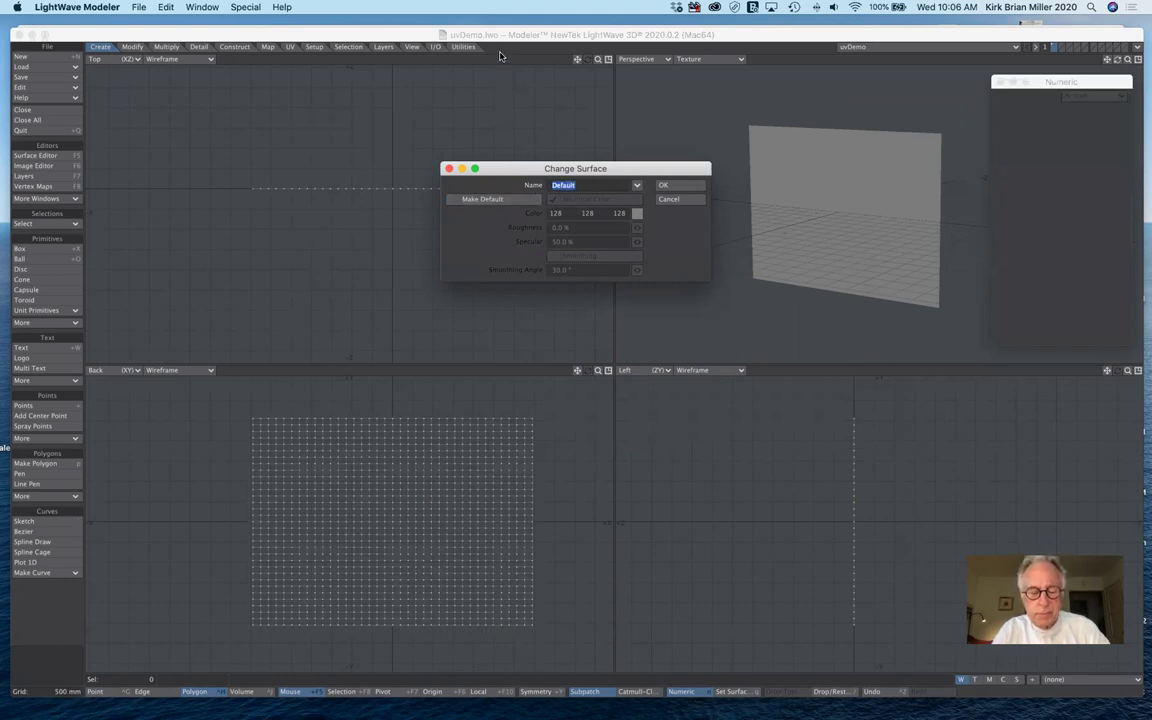
text(flag)
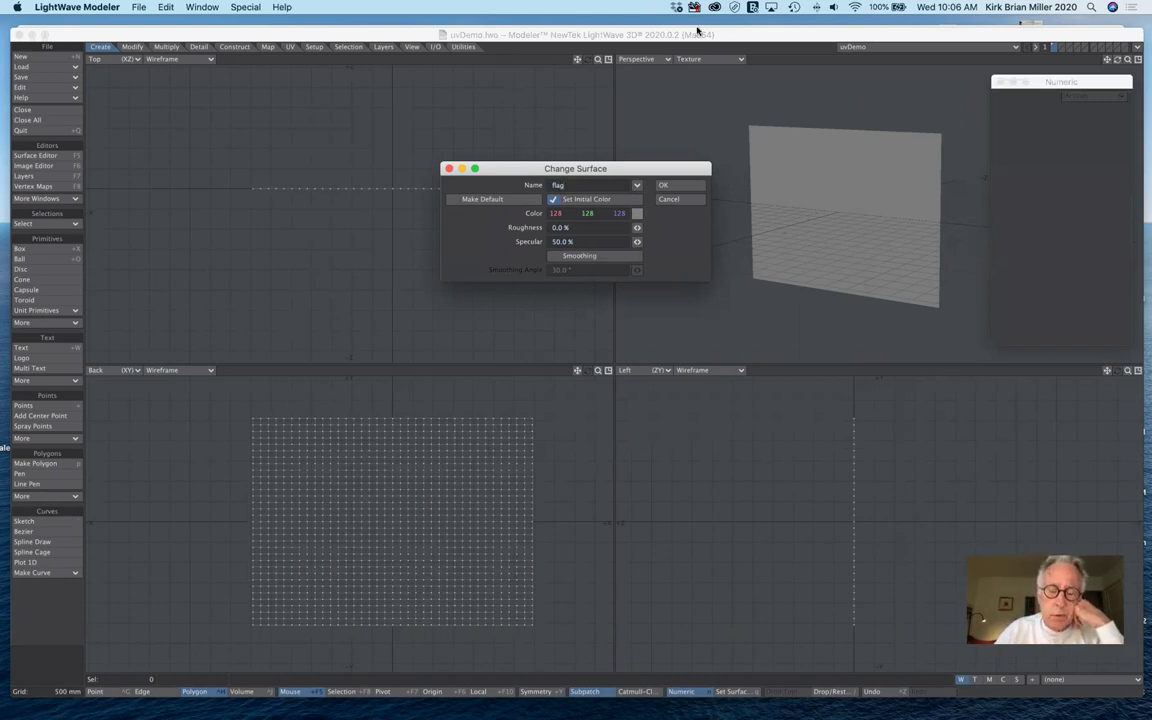
click(692, 188)
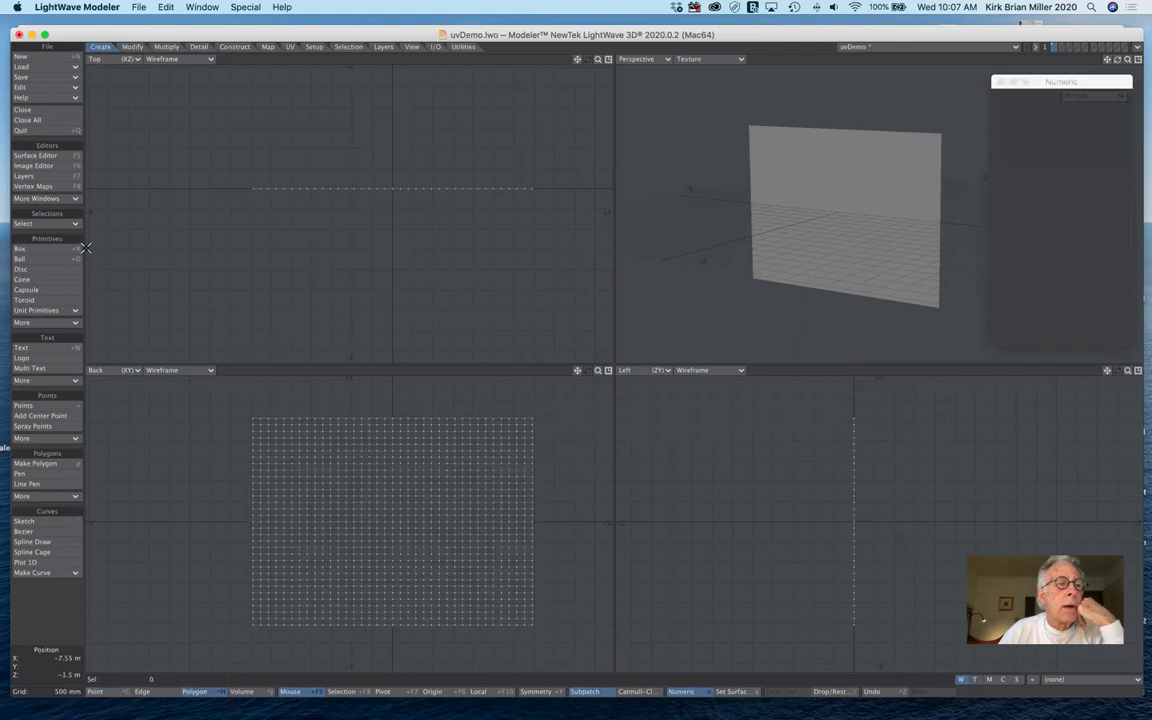
- Open the flag surface for editing and change its material to Standard
click(62, 157)
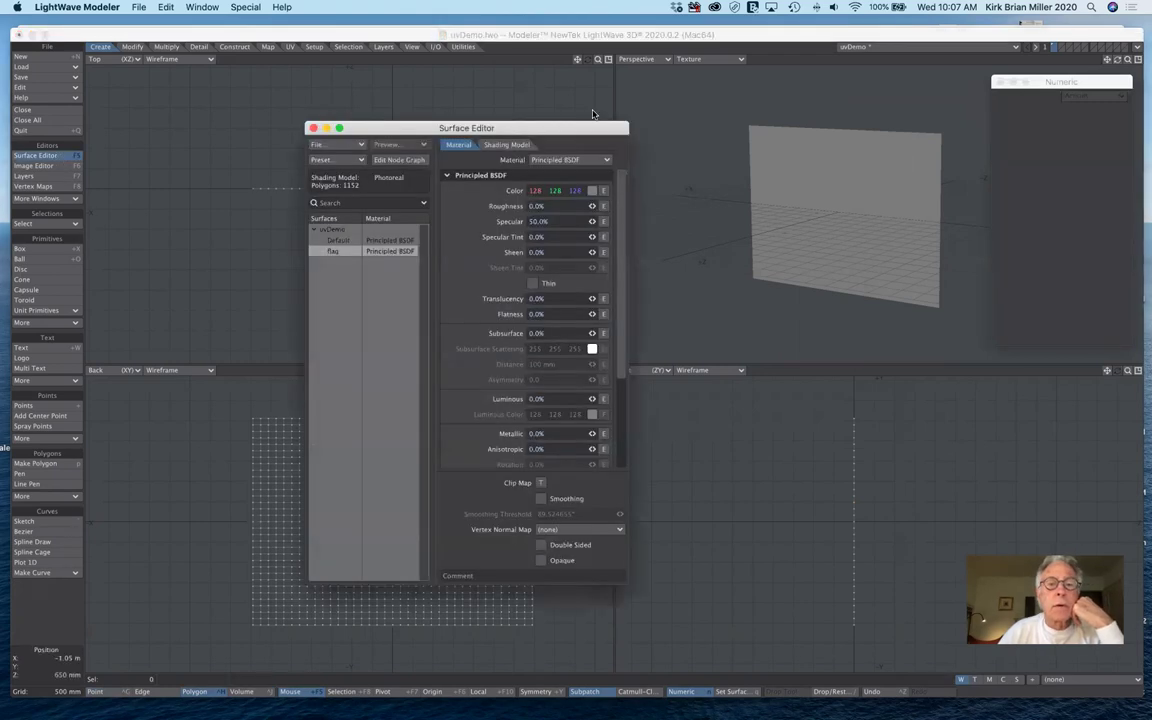
drag(577, 124, 498, 229)
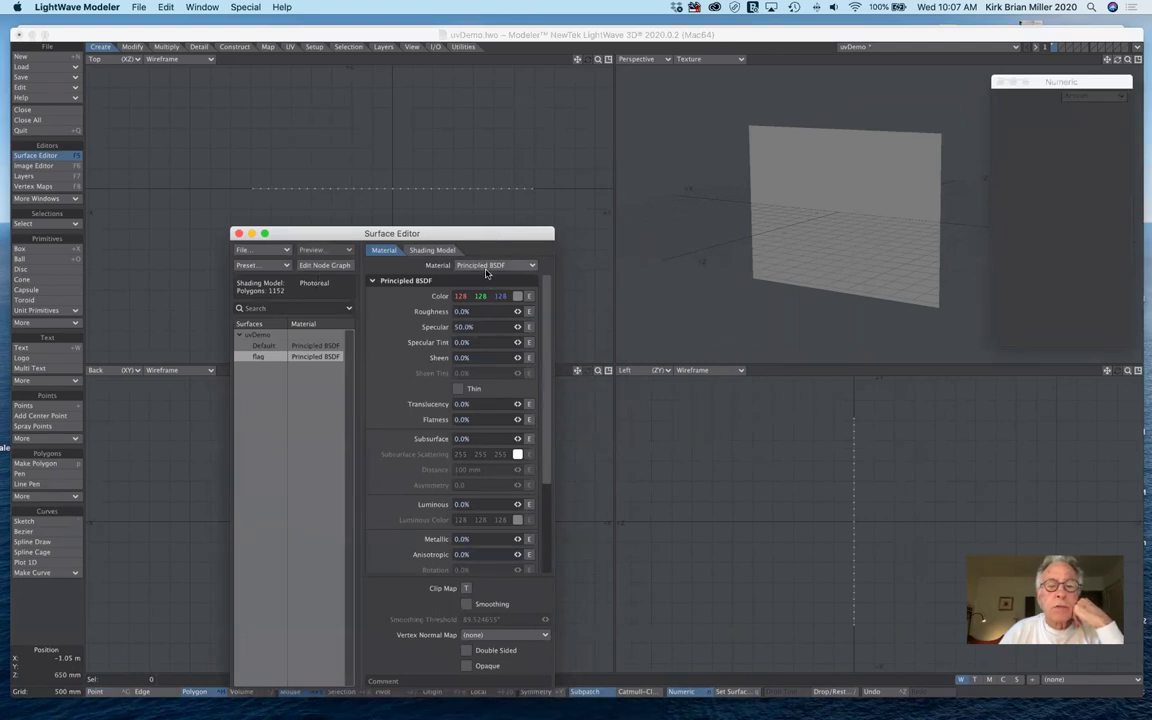
click(488, 266)
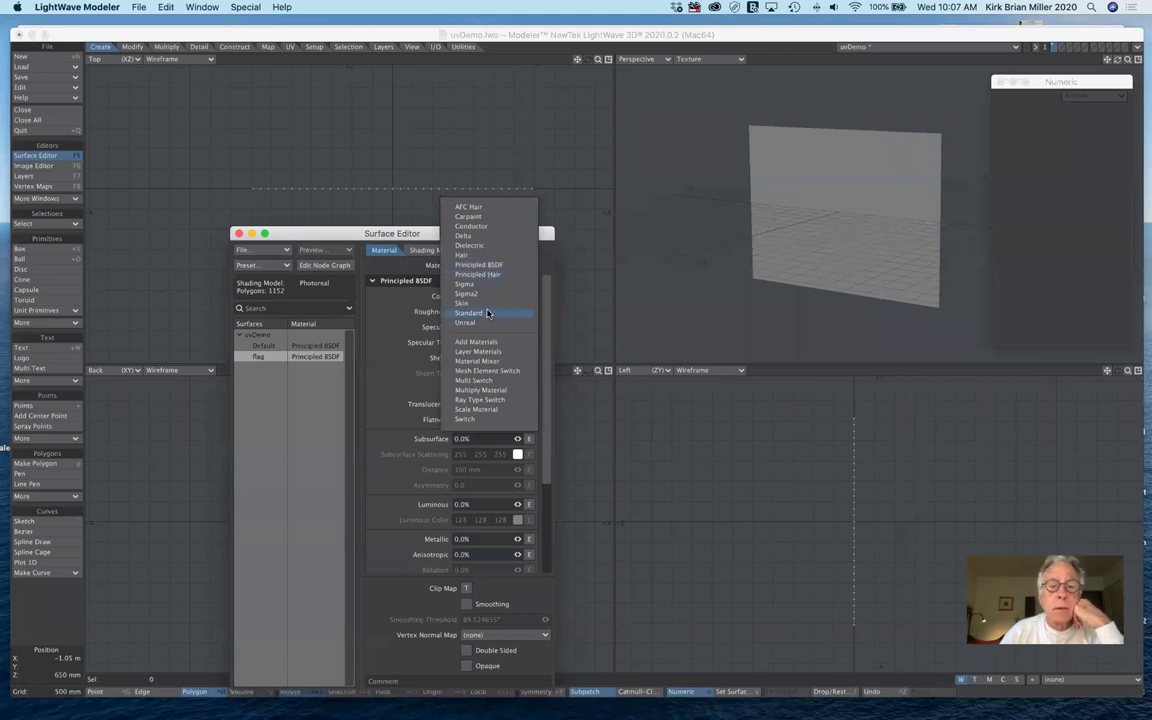
click(488, 313)
drag(533, 235, 476, 236)
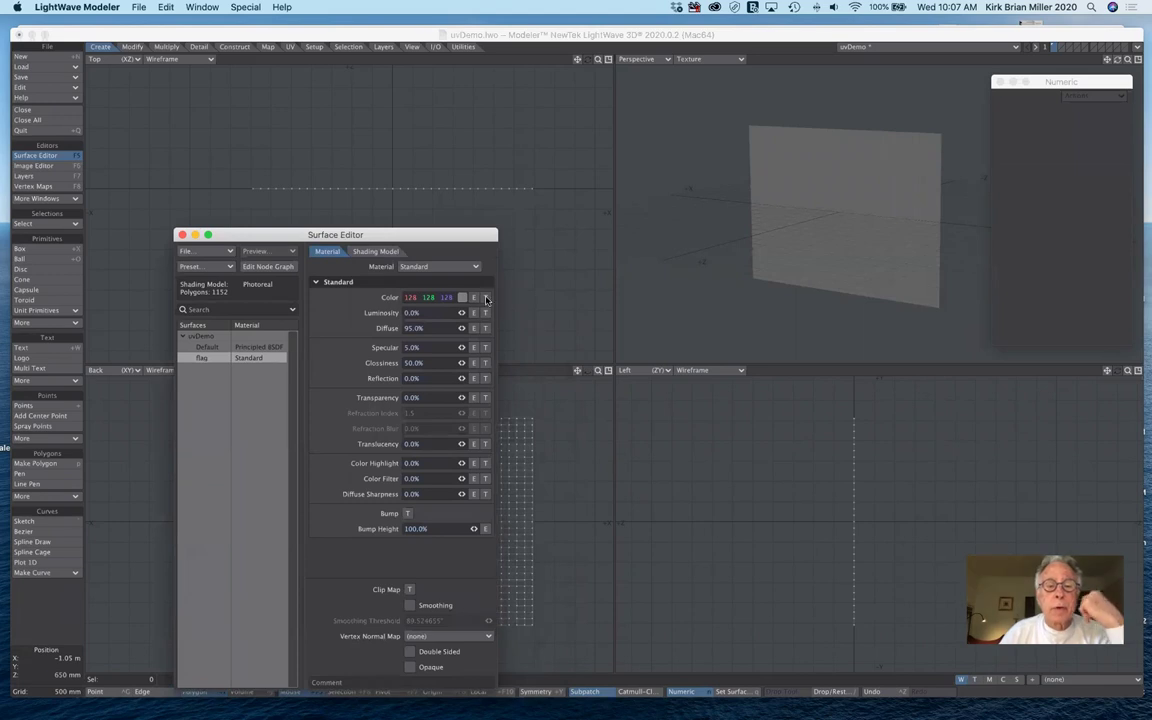
- Add an image map texture to the flag surface's color, loading checkerBoard.tga from the contentFall2020 images folder
click(486, 298)
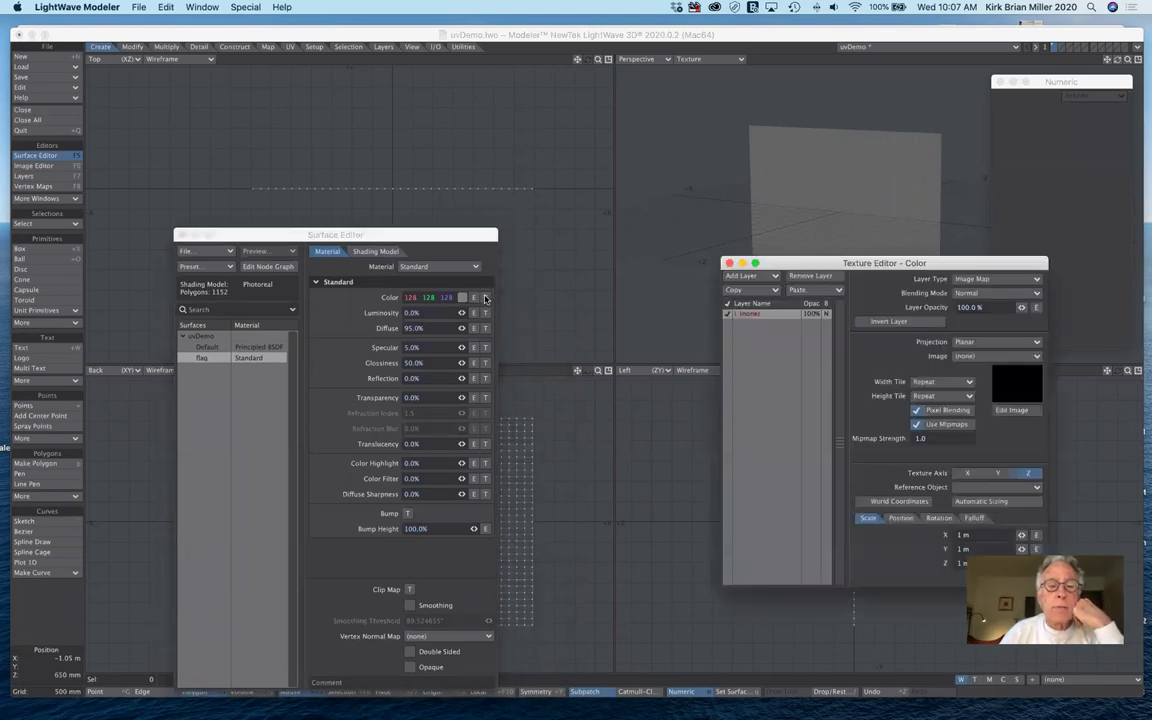
drag(902, 268, 725, 310)
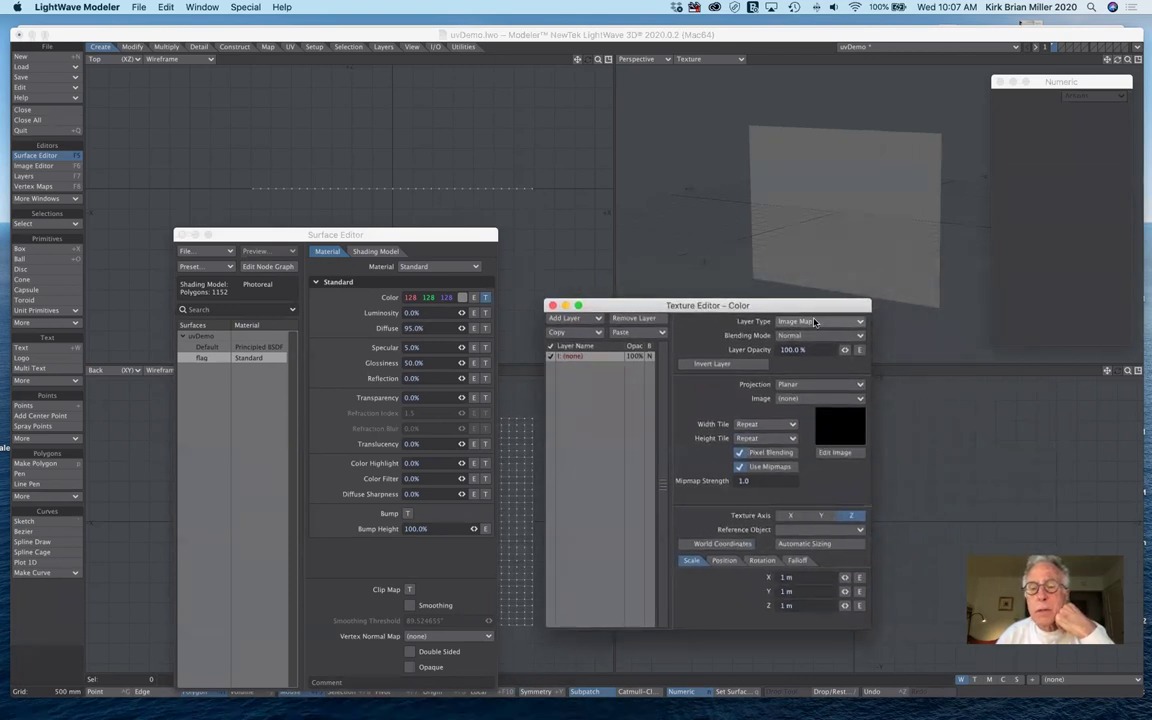
click(815, 399)
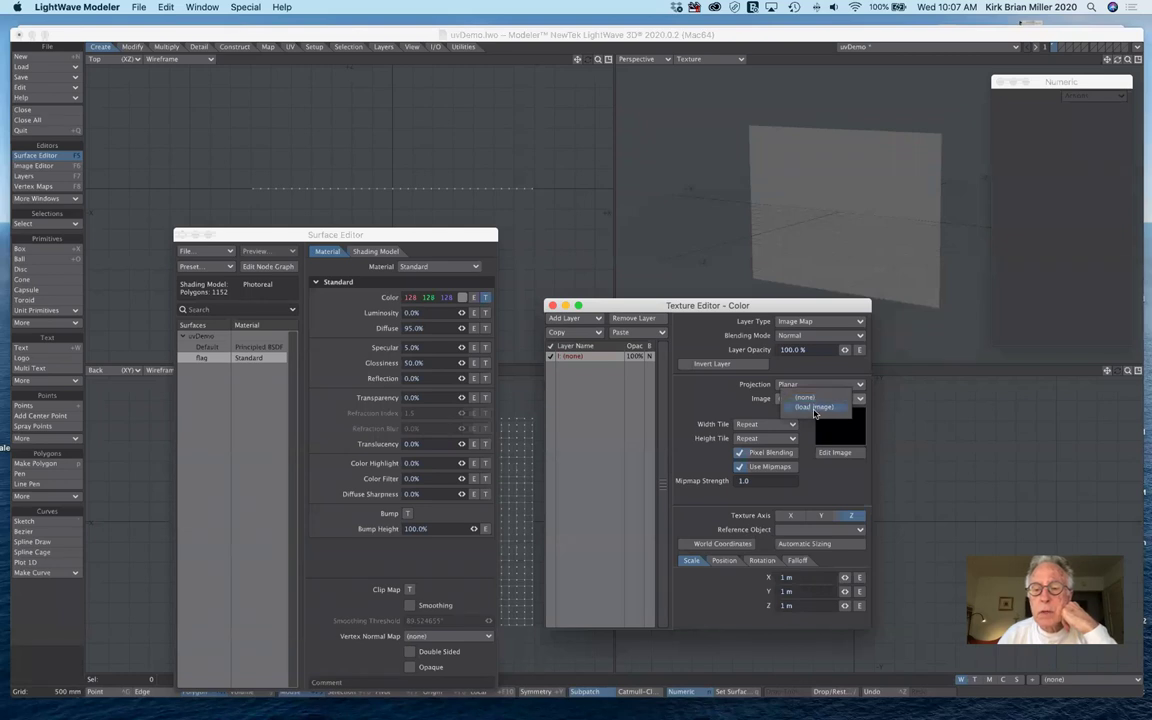
click(815, 408)
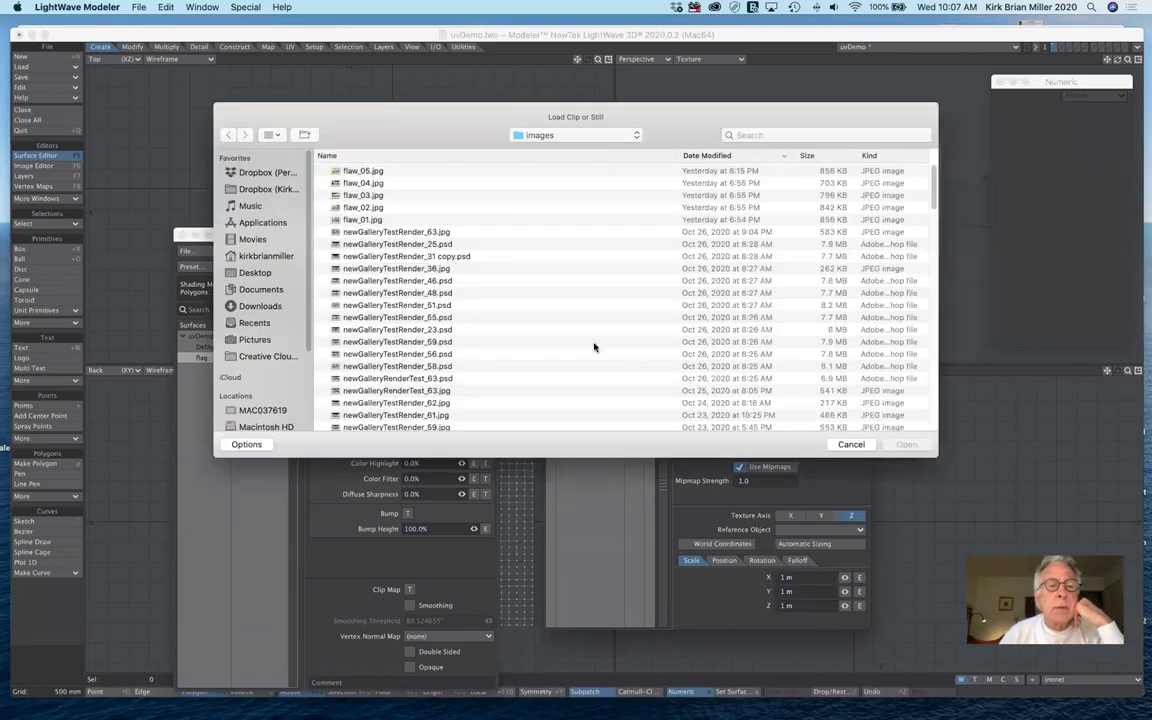
click(245, 273)
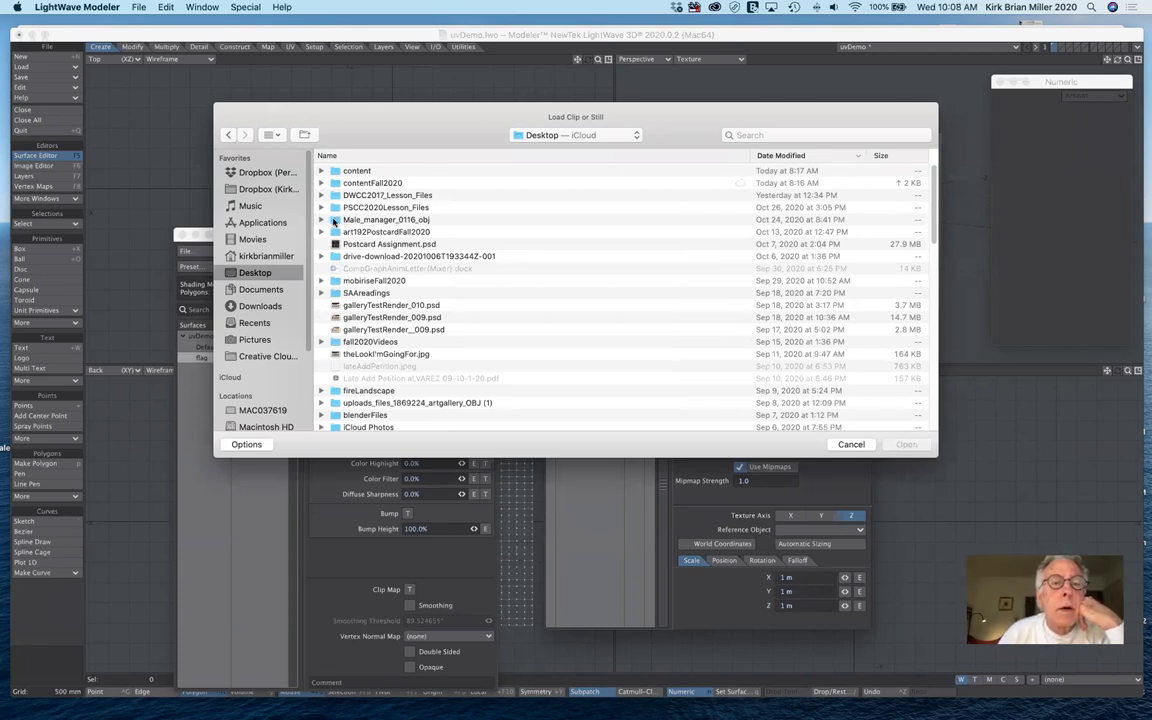
click(335, 184)
double_click(335, 184)
double_click(335, 172)
scroll(471, 384, down, 2)
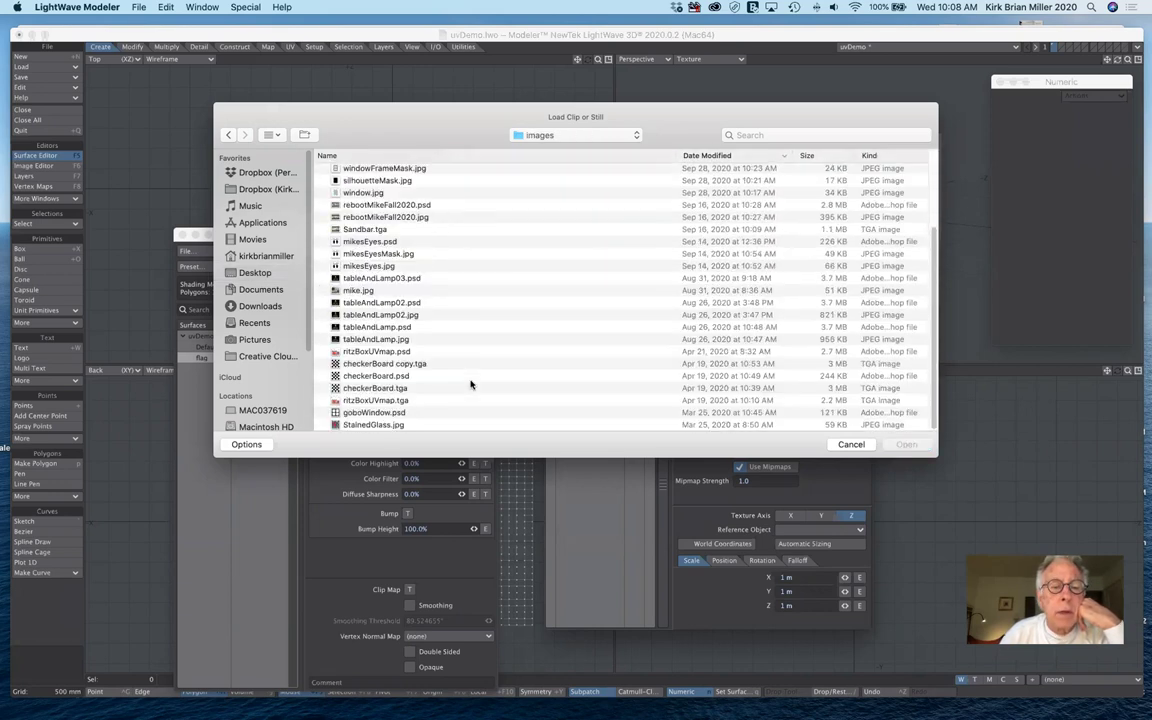
click(383, 389)
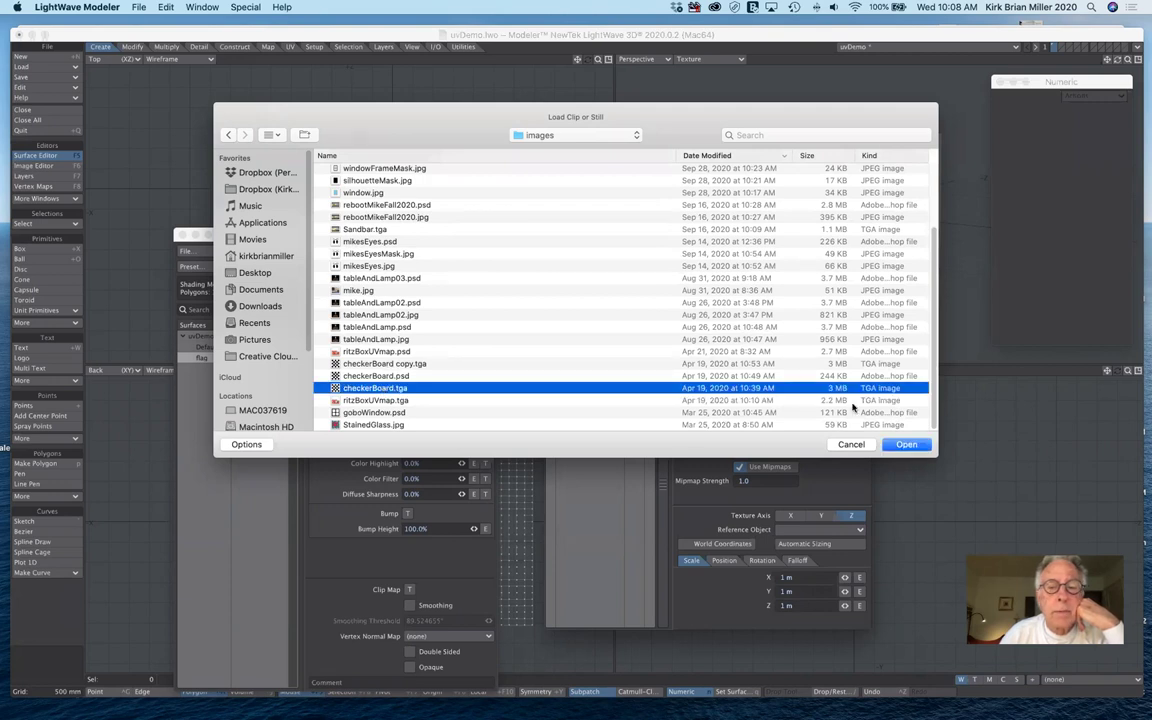
click(905, 445)
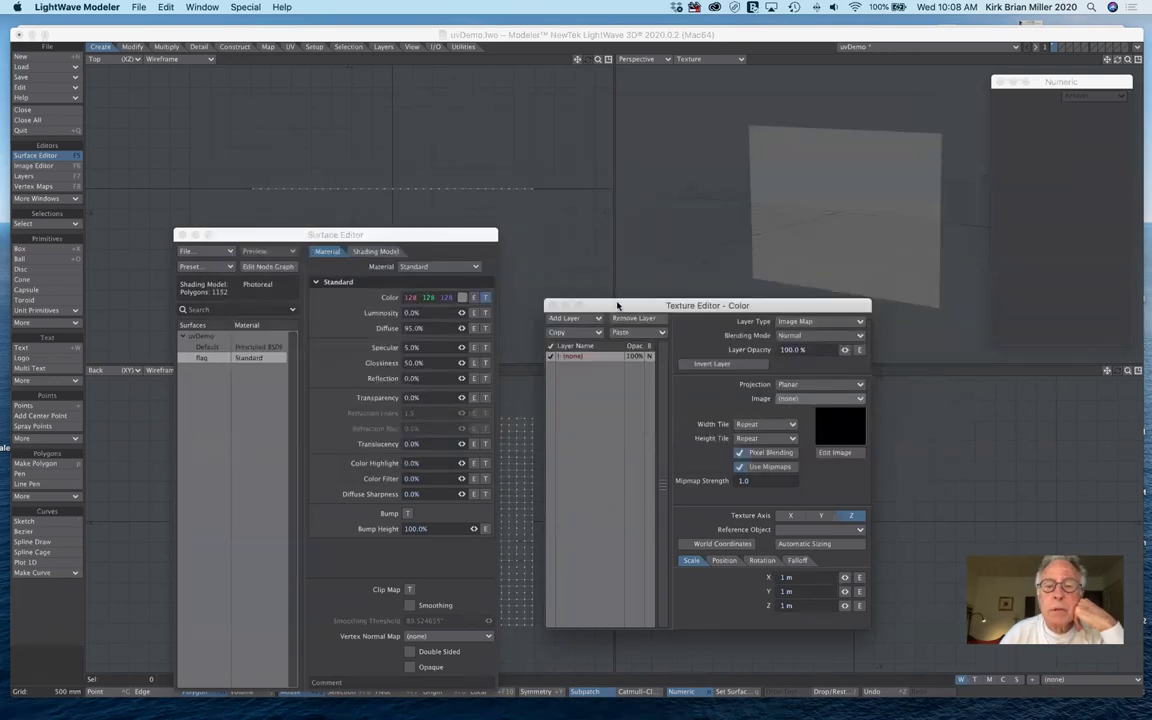
drag(617, 305, 630, 337)
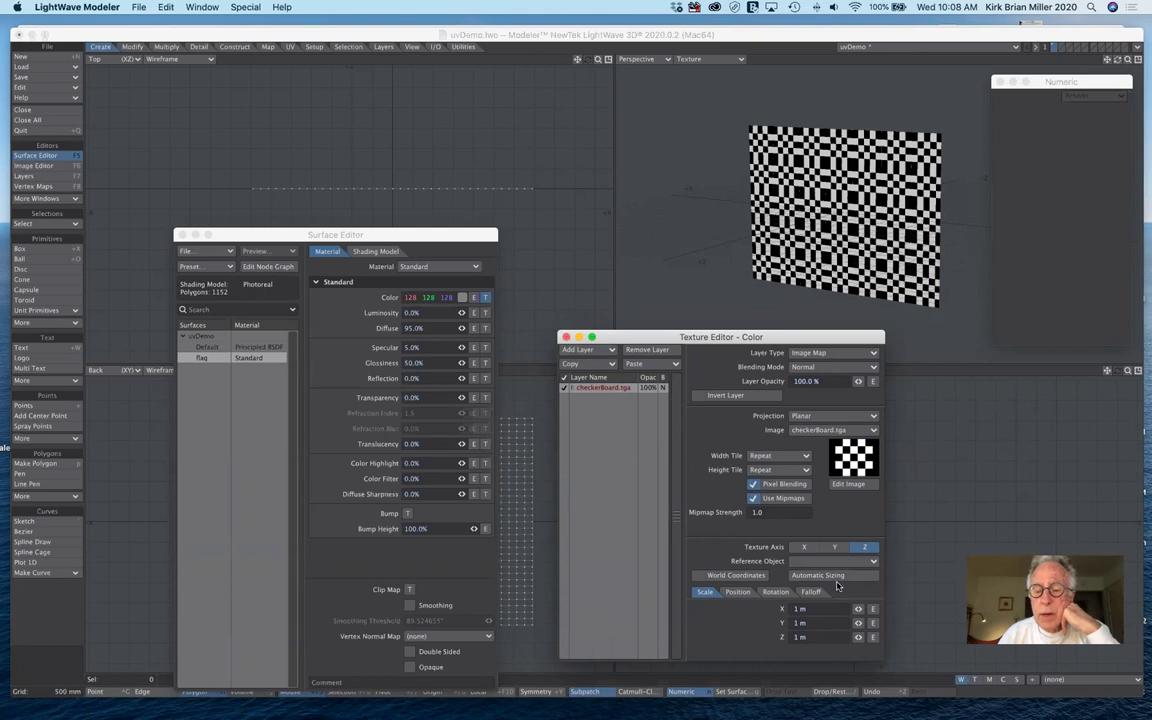
- Set both the width and height tiling of the checkerboard texture to Reset
click(775, 455)
click(769, 445)
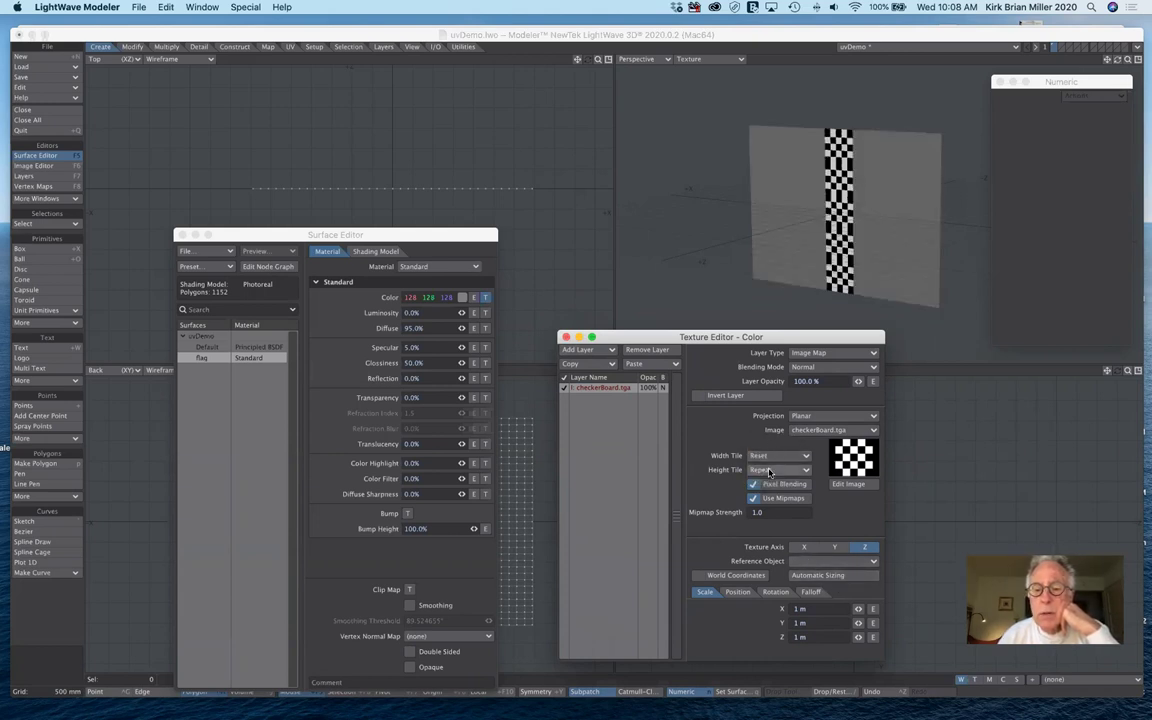
click(771, 456)
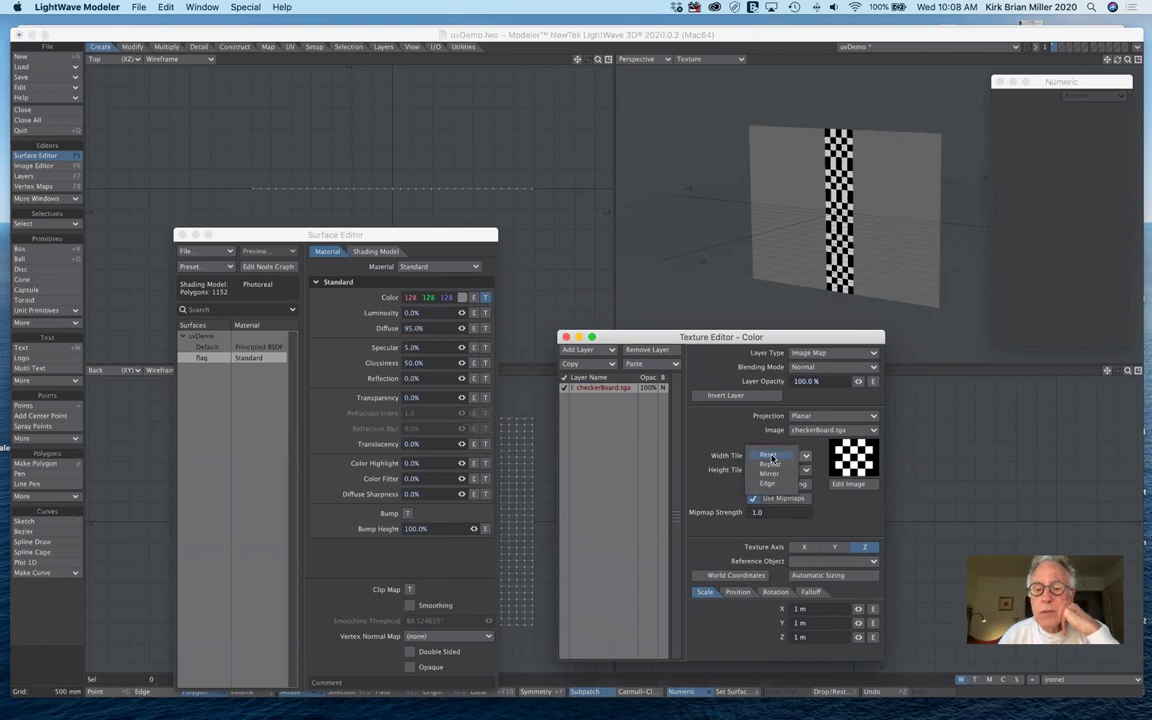
click(769, 456)
click(769, 456)
click(769, 458)
click(769, 458)
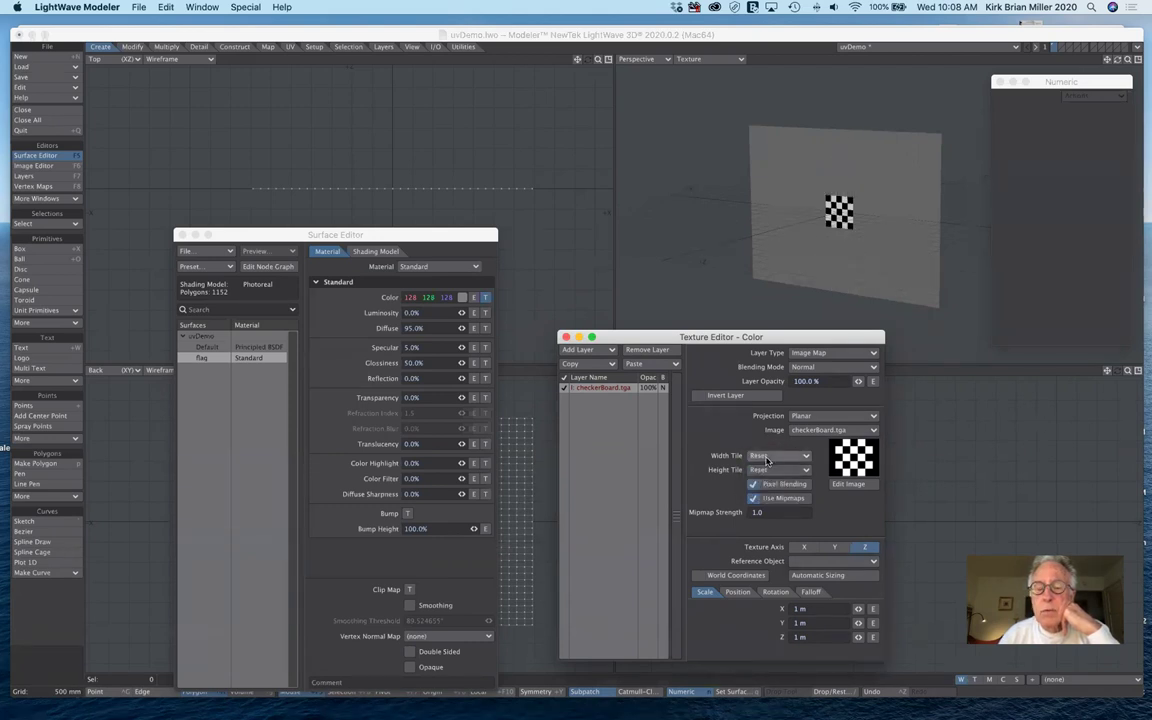
- Fit the checkerboard texture to the flag plane with Automatic Sizing and close the Texture Editor
click(820, 576)
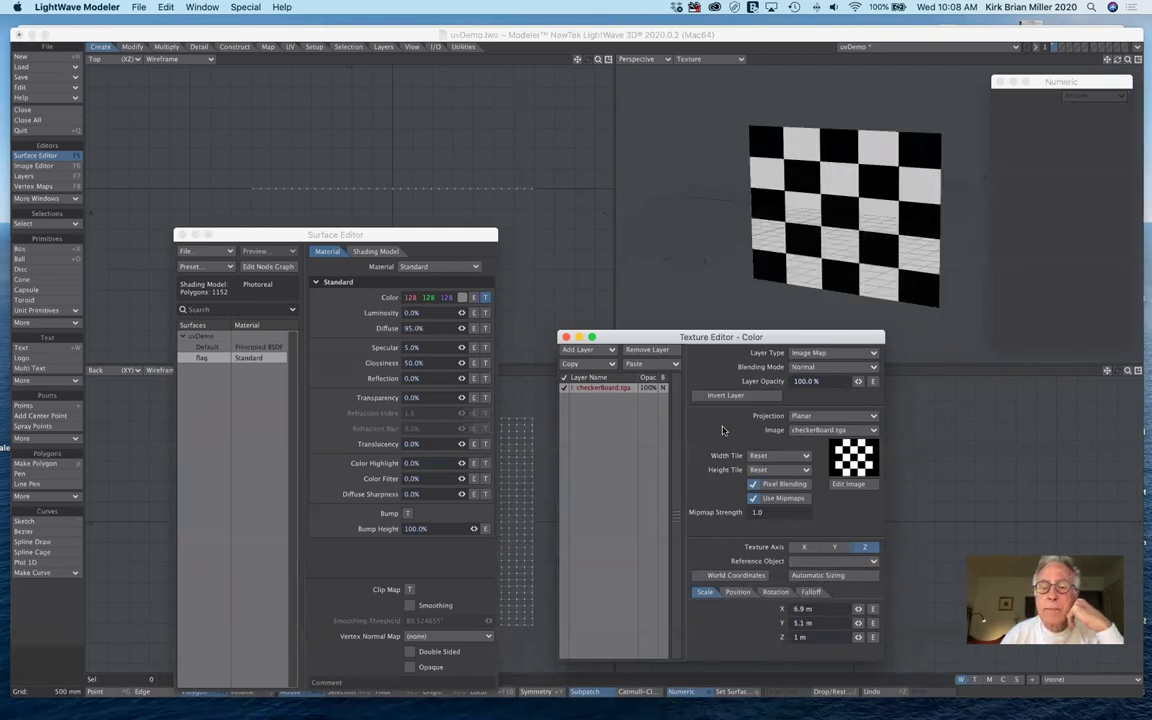
click(566, 338)
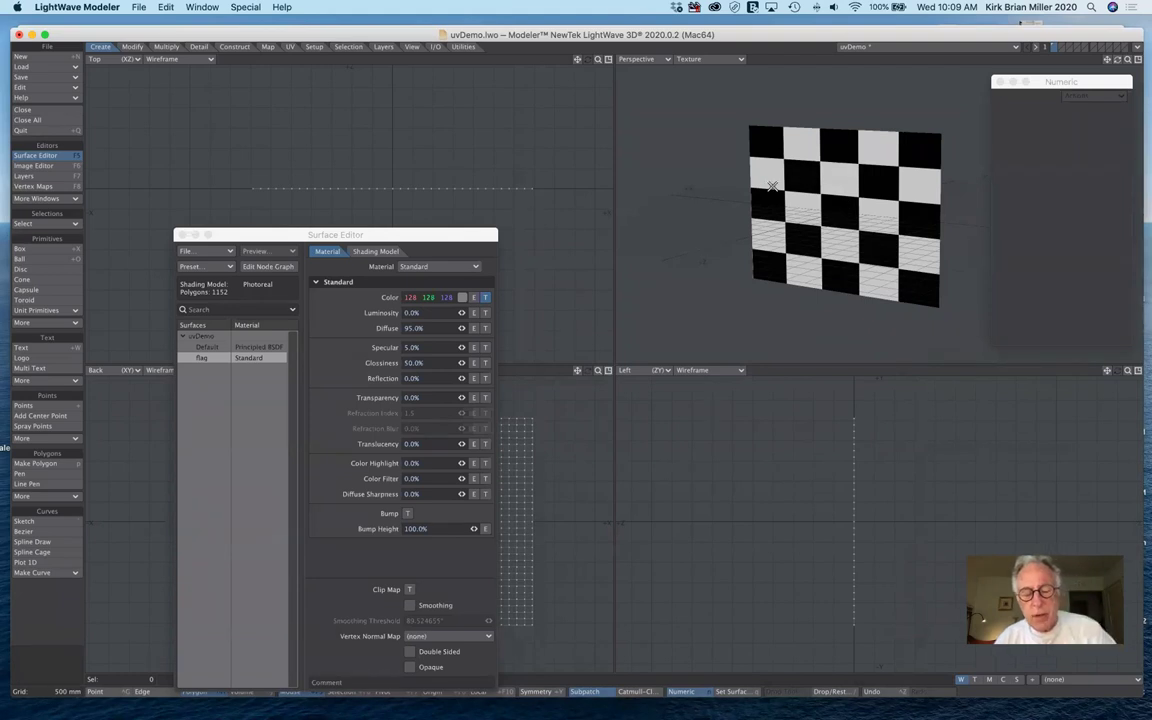
- Preview the flag plane in the perspective view as Textured Wire and Smooth Shade, returning the view to Texture
key(t)
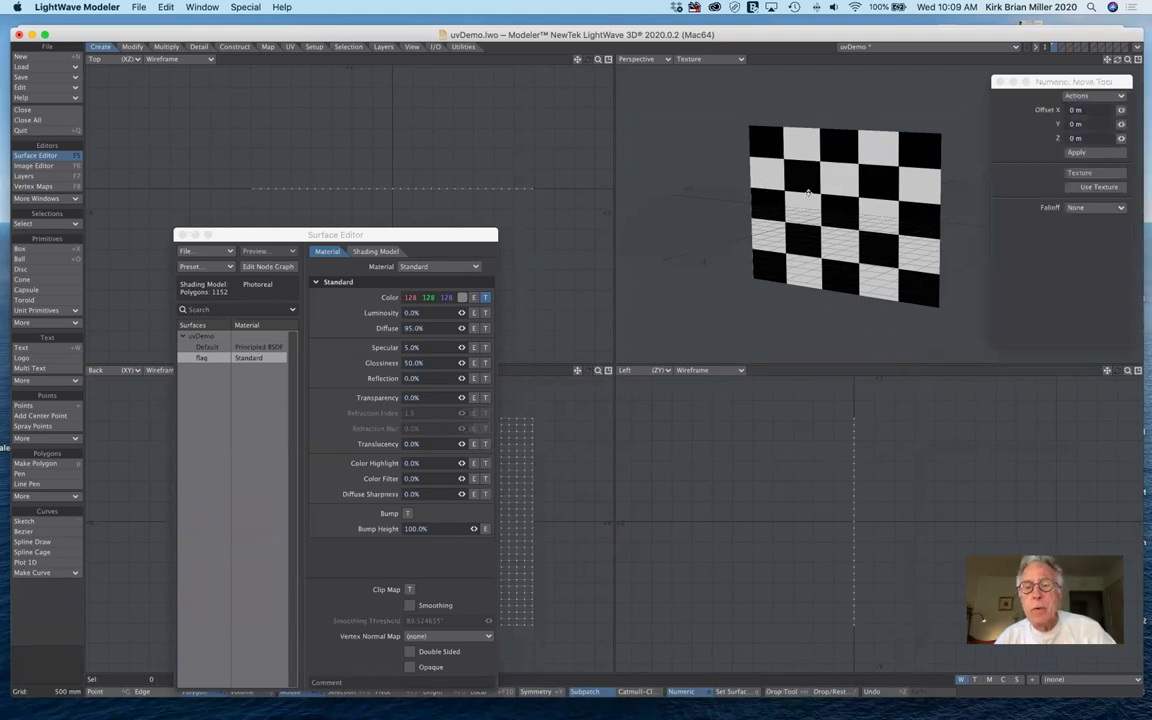
click(714, 59)
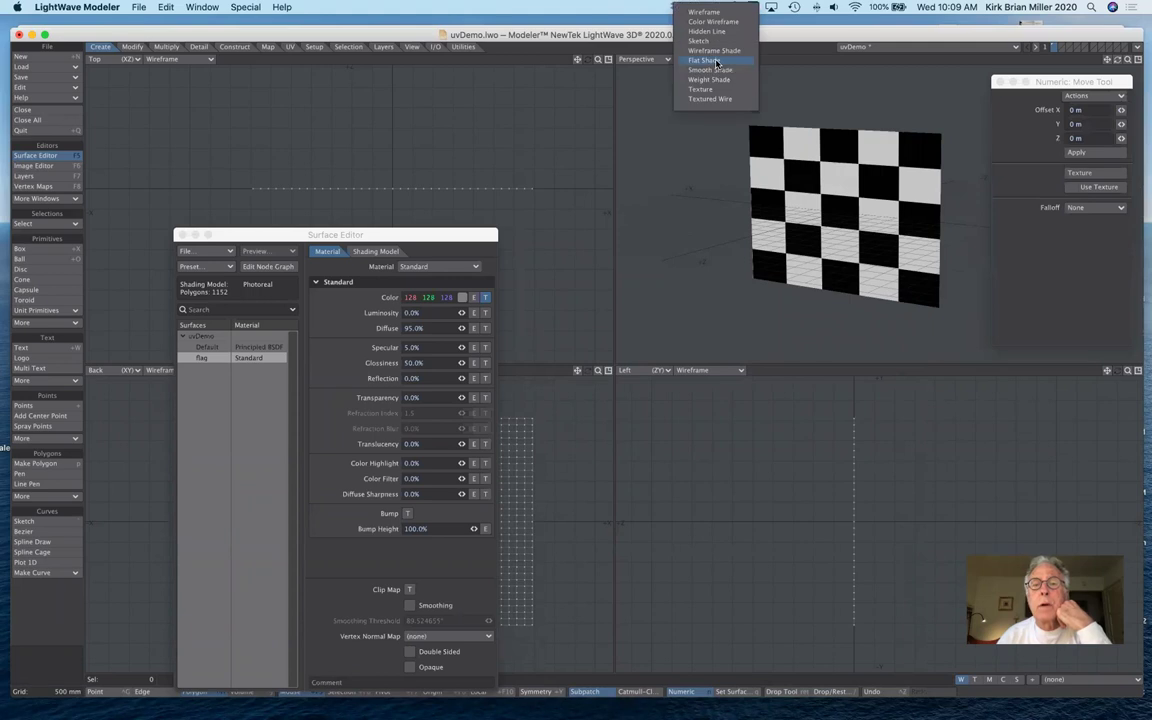
click(720, 98)
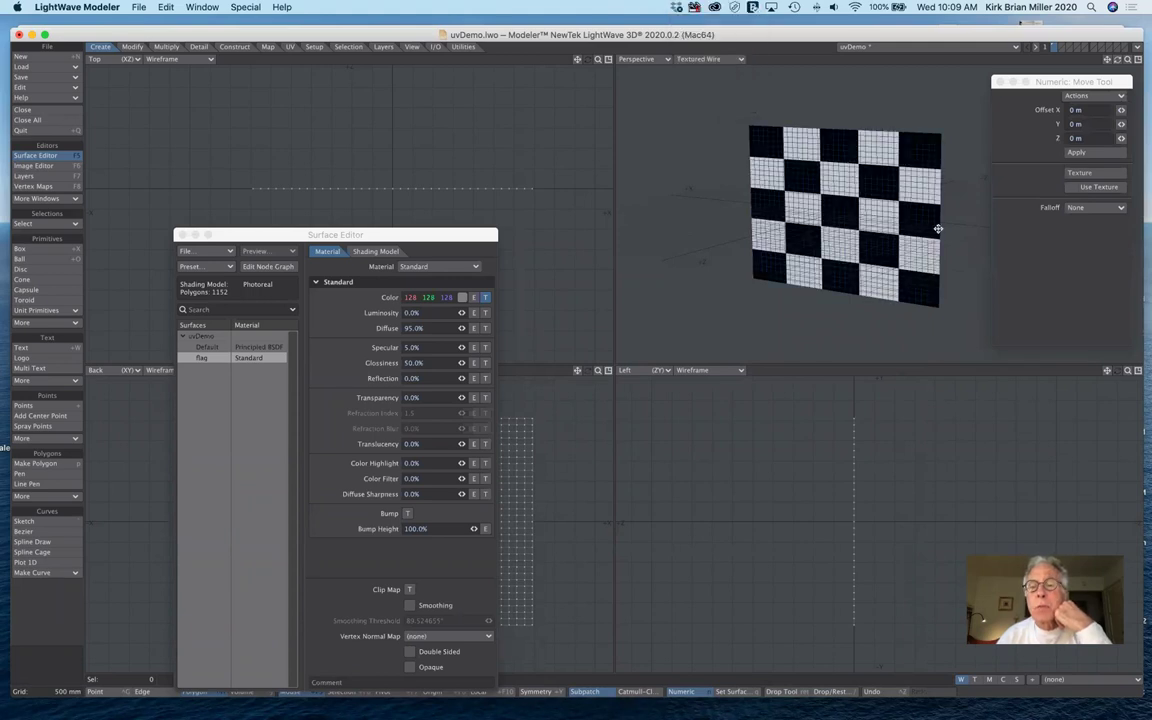
click(733, 60)
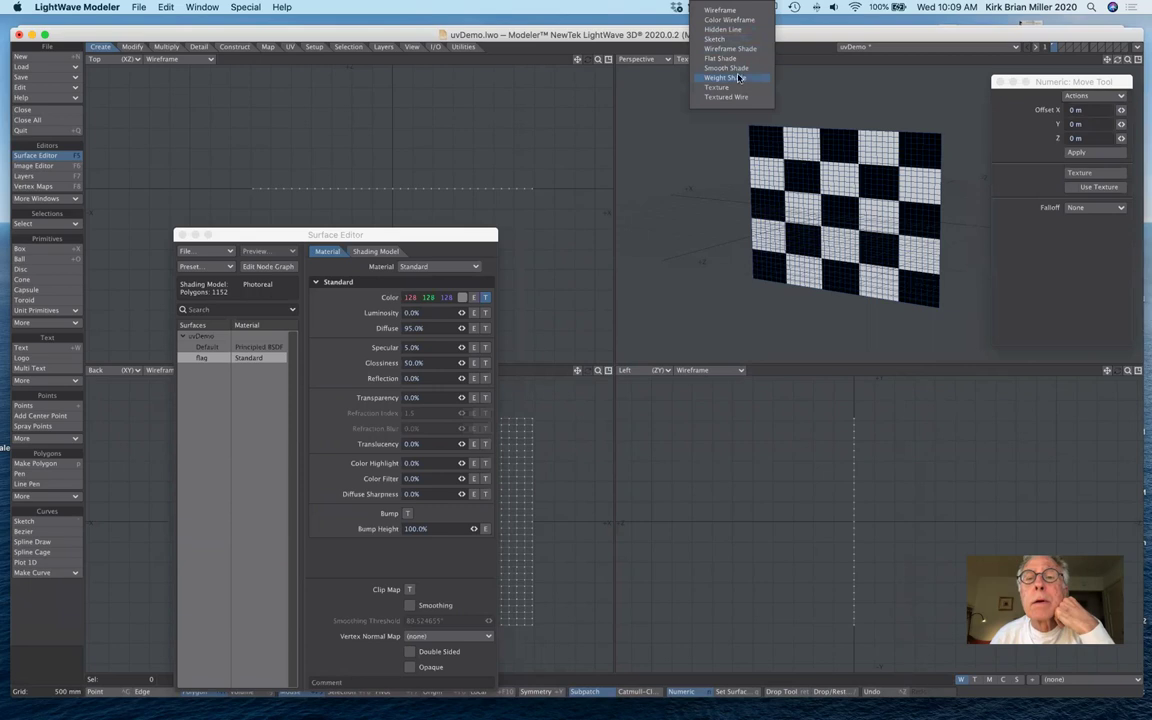
click(737, 67)
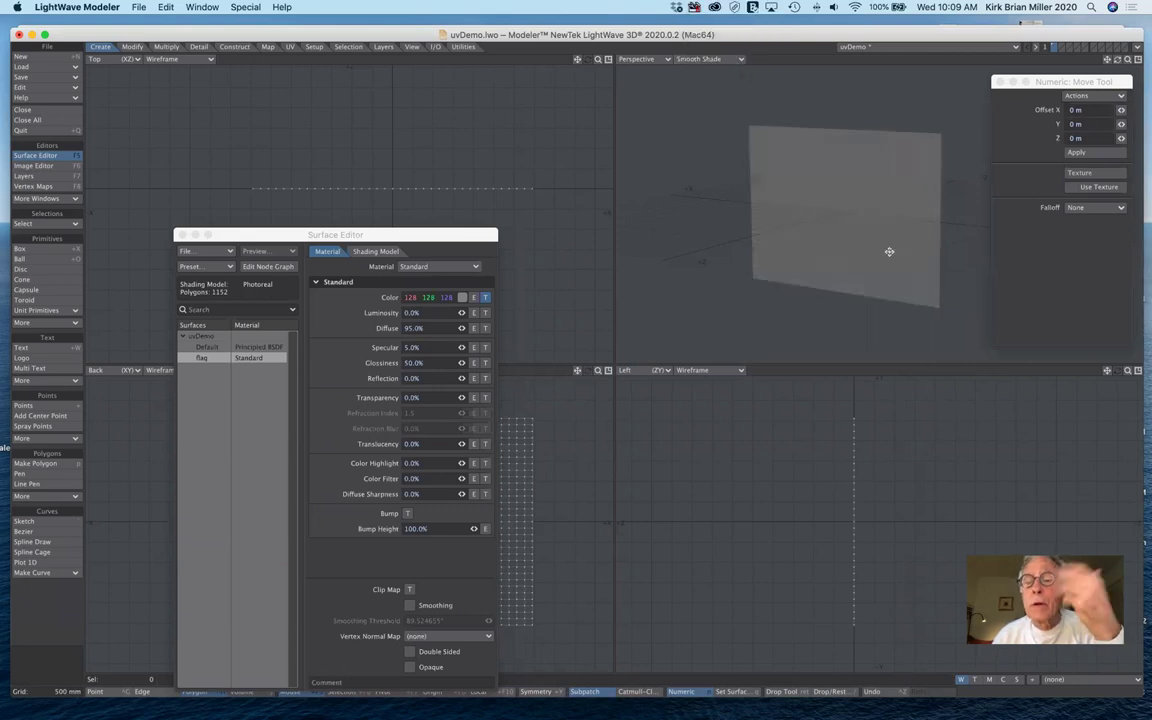
click(732, 62)
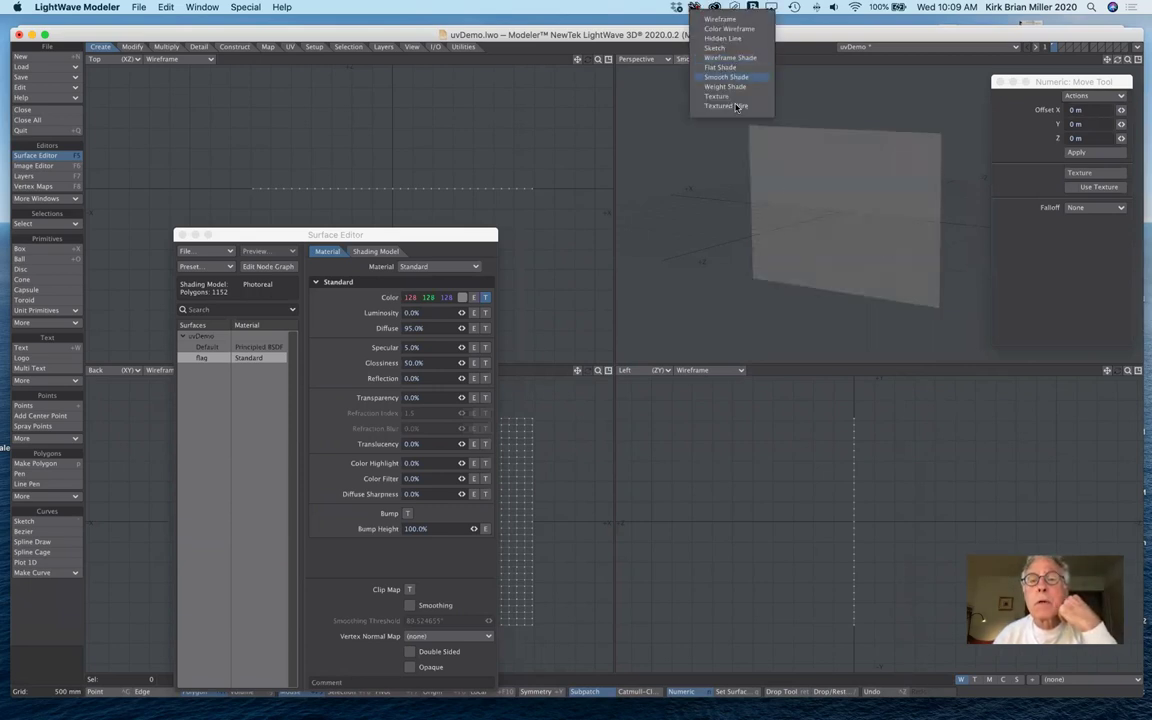
click(737, 96)
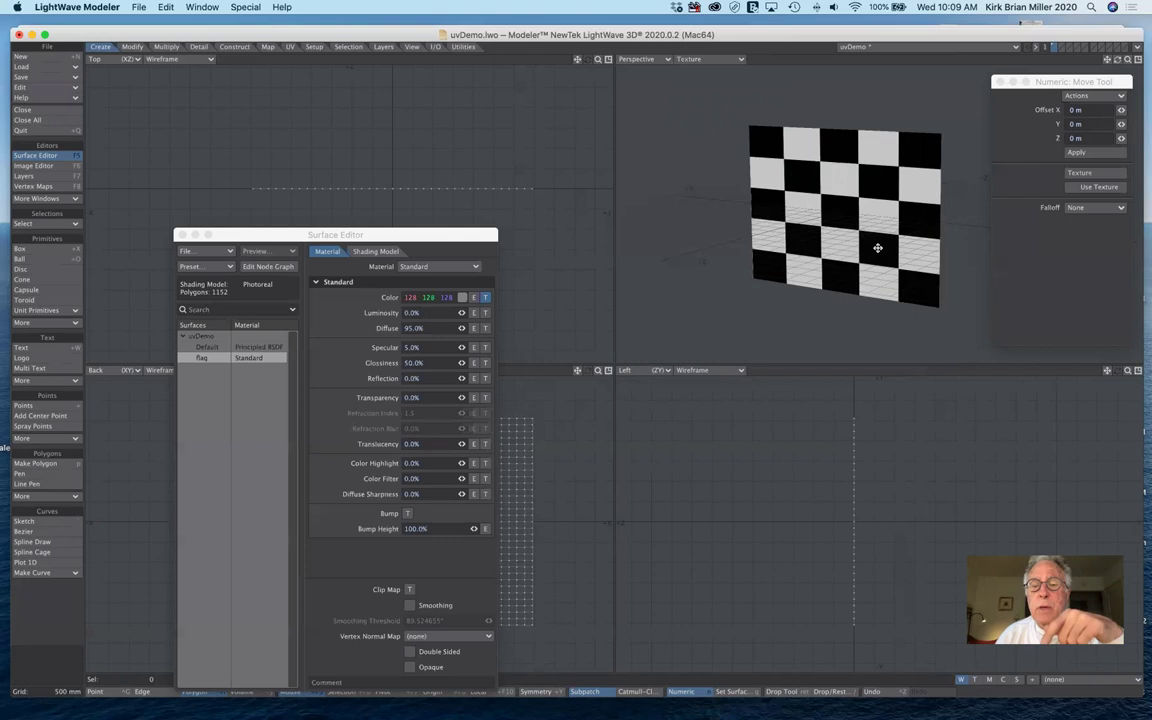
- Try moving the flag plane by about -950, -750 and -400 mm in X, Y and Z, undo the move, and close the Surface Editor
drag(845, 230, 899, 228)
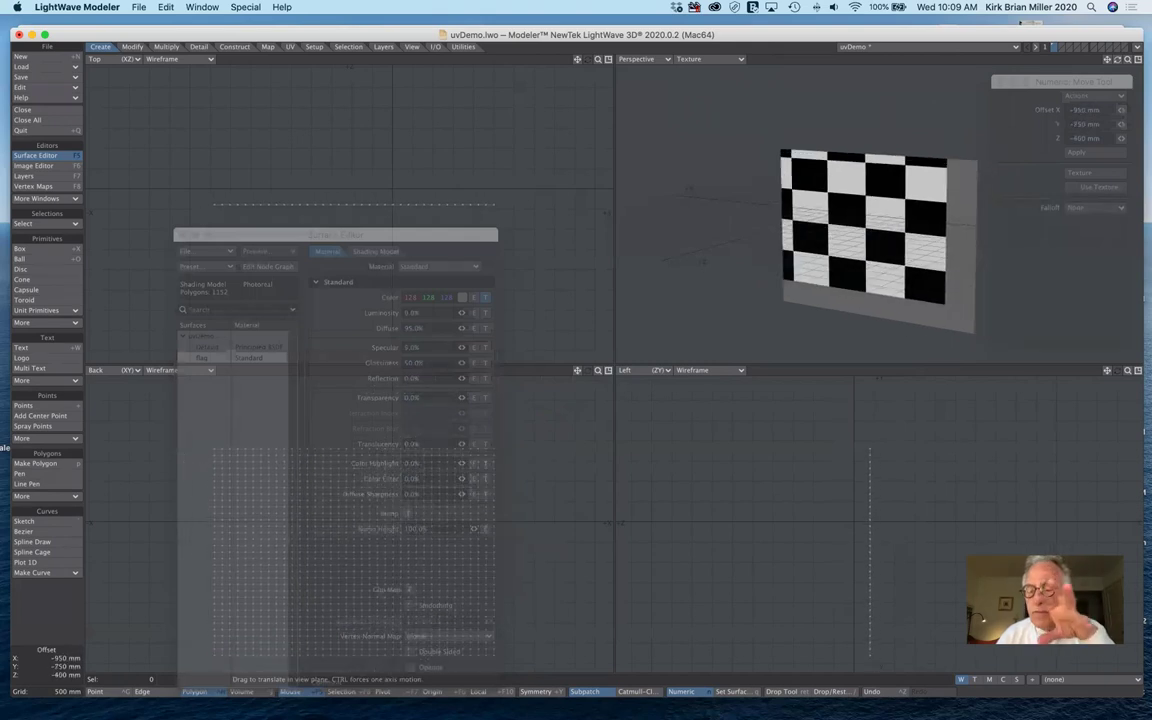
key(super+z)
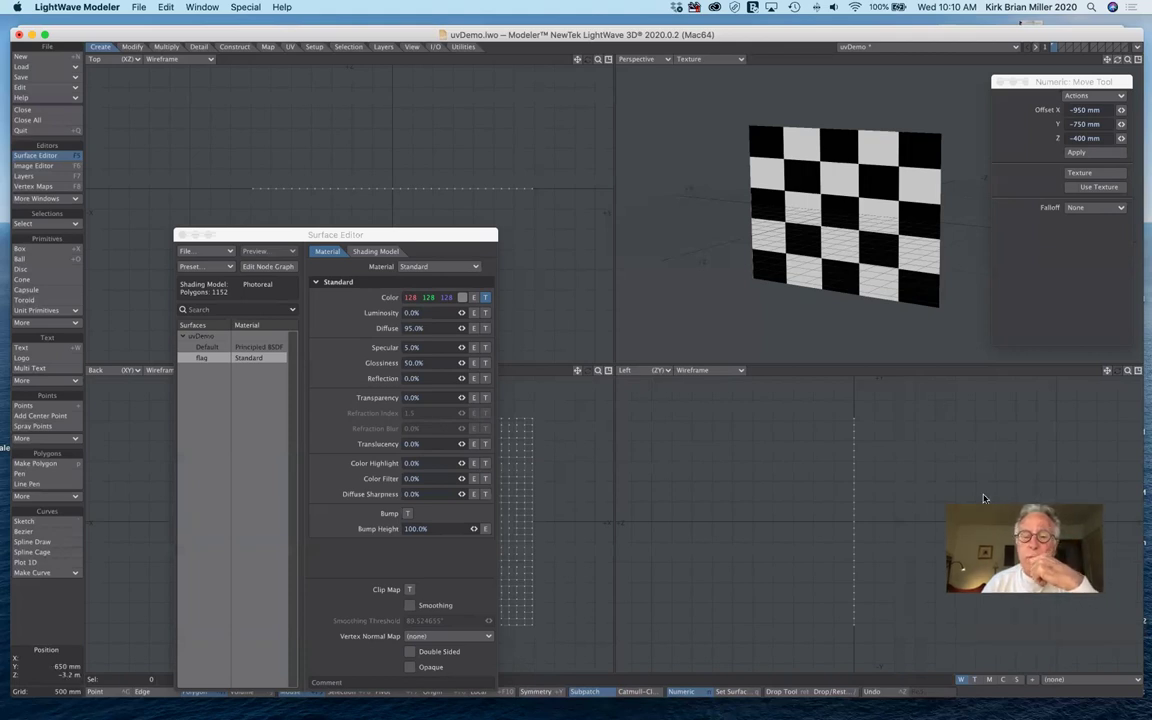
drag(401, 231, 457, 231)
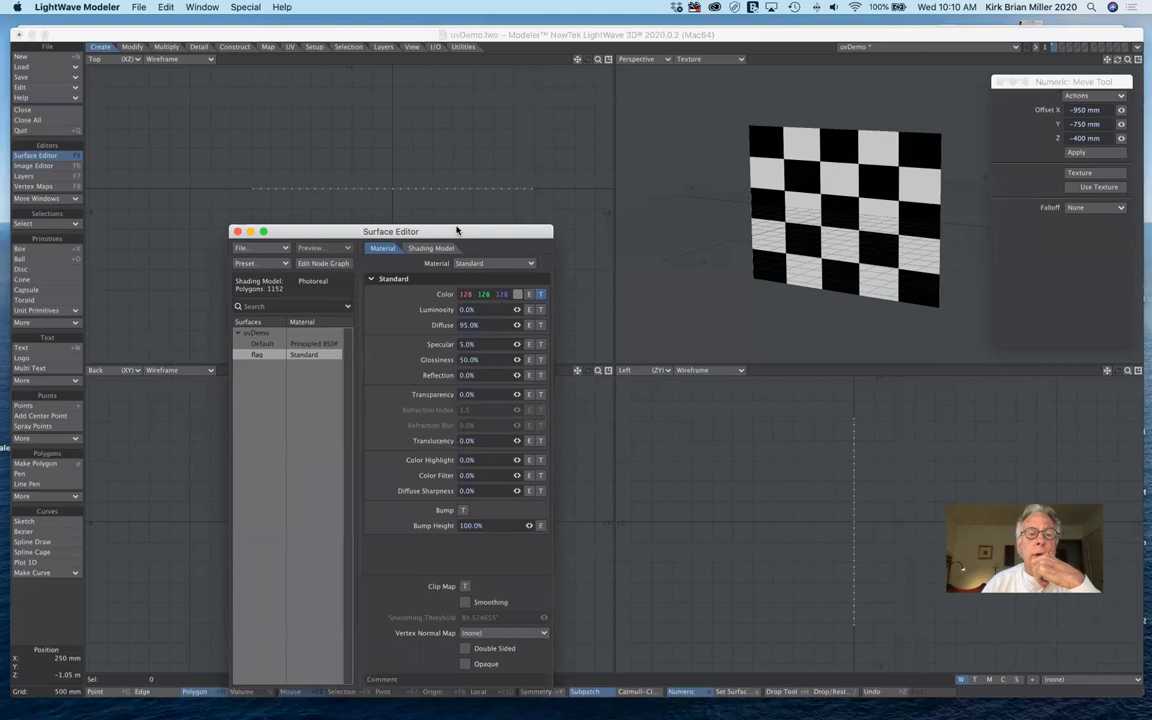
click(237, 231)
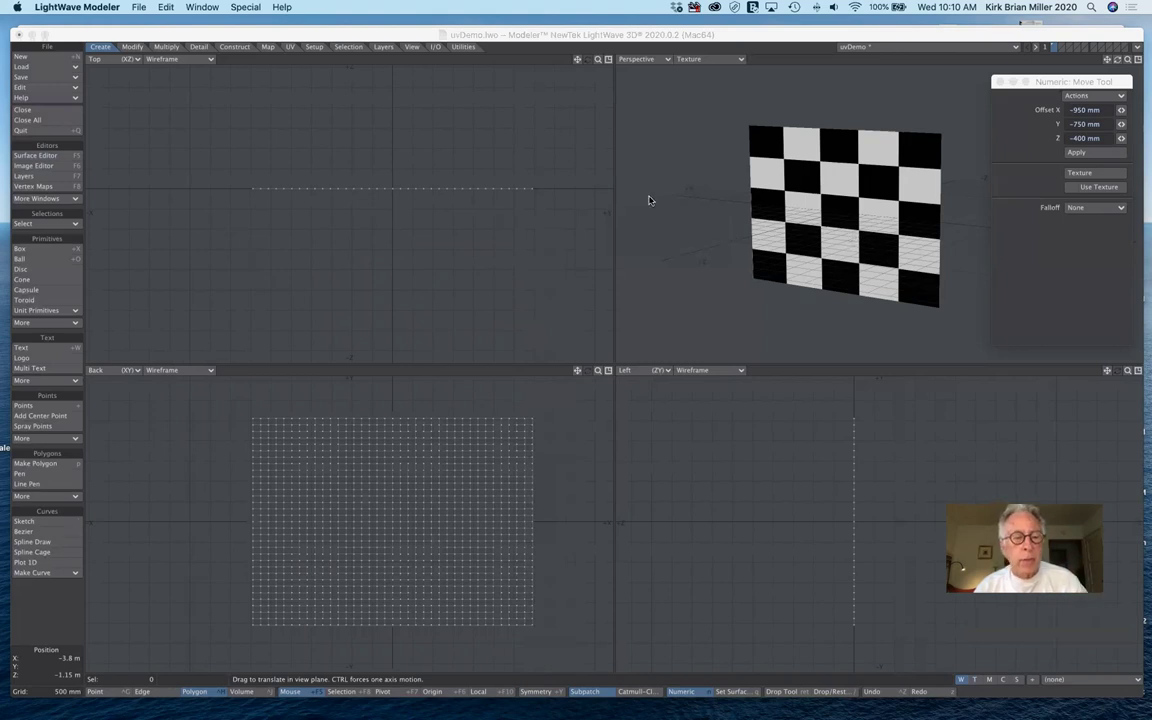
- Twist the flag plane about -131° around the X axis with the Twist tool
click(134, 48)
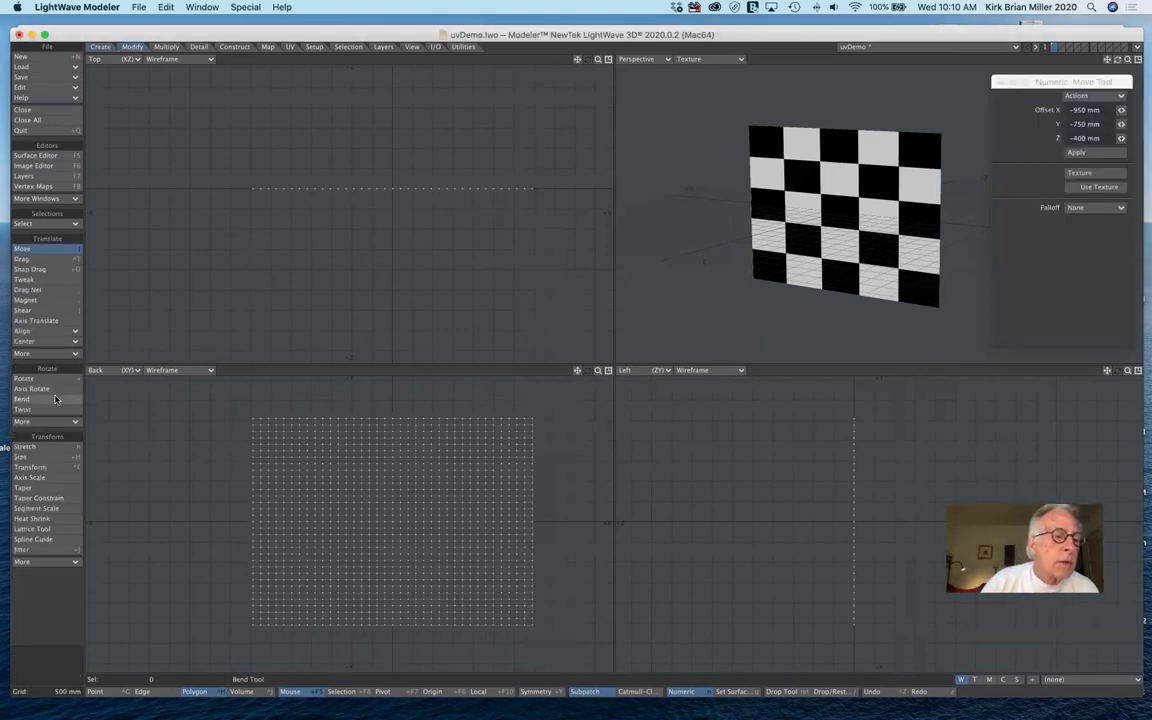
click(22, 409)
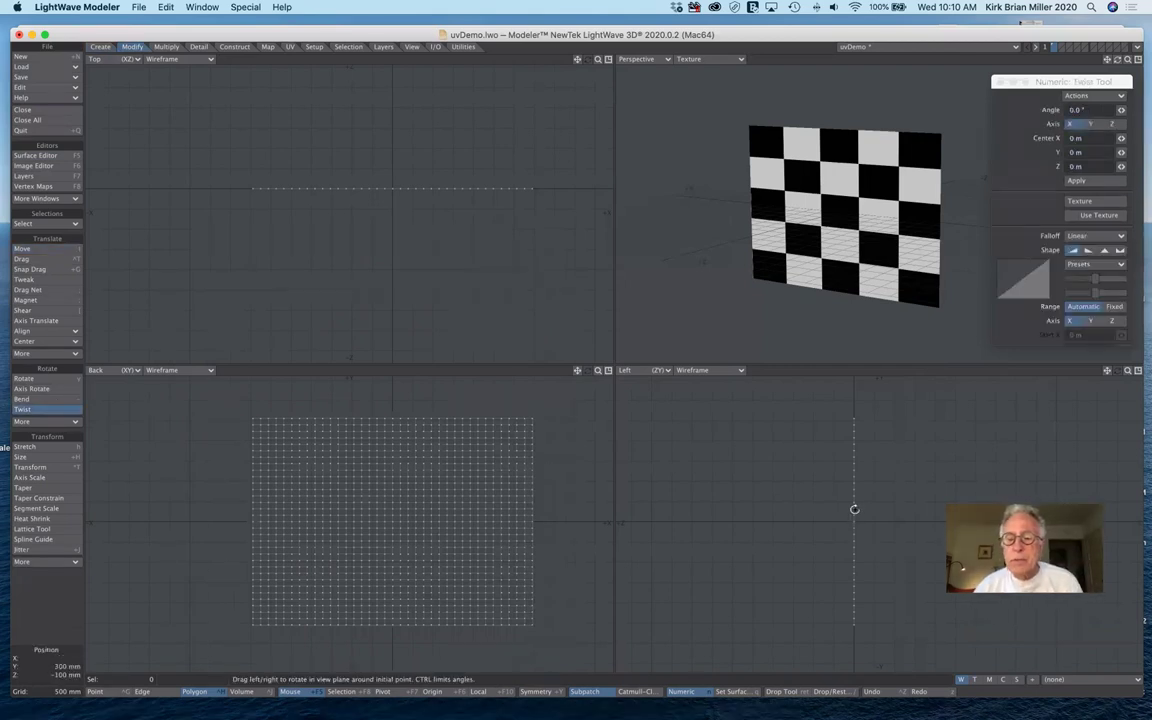
drag(855, 512, 625, 512)
drag(1117, 59, 986, 138)
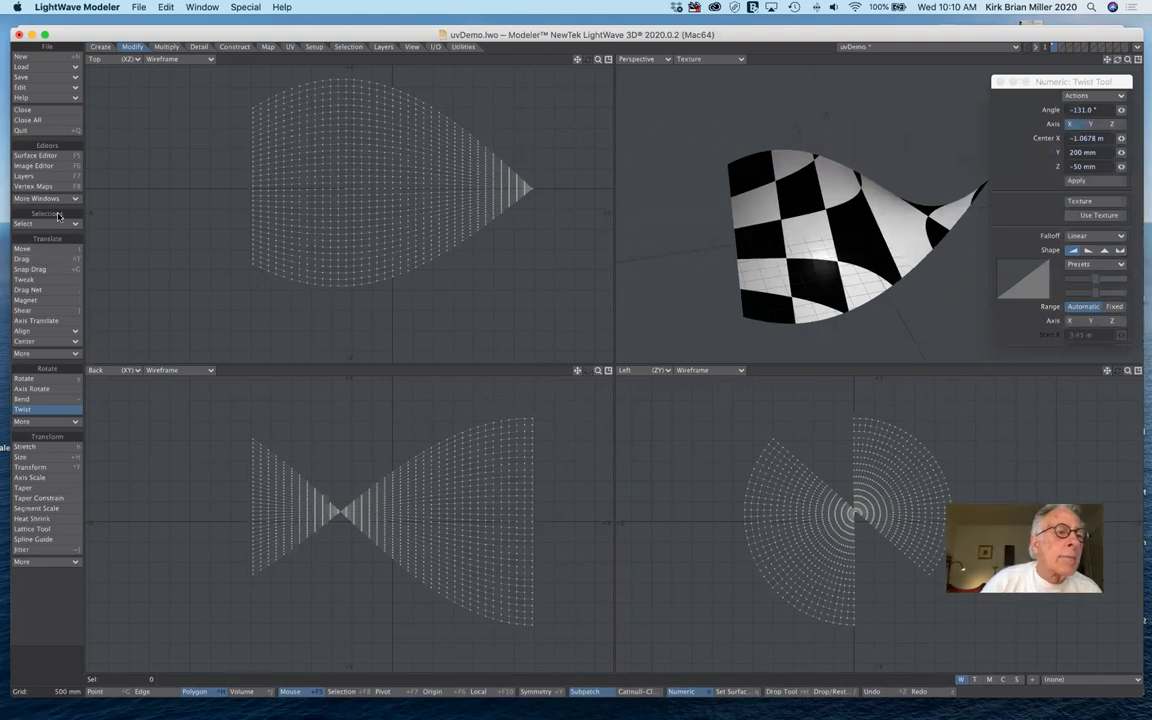
- Make the flag surface Double Sided and close the Surface Editor
click(47, 153)
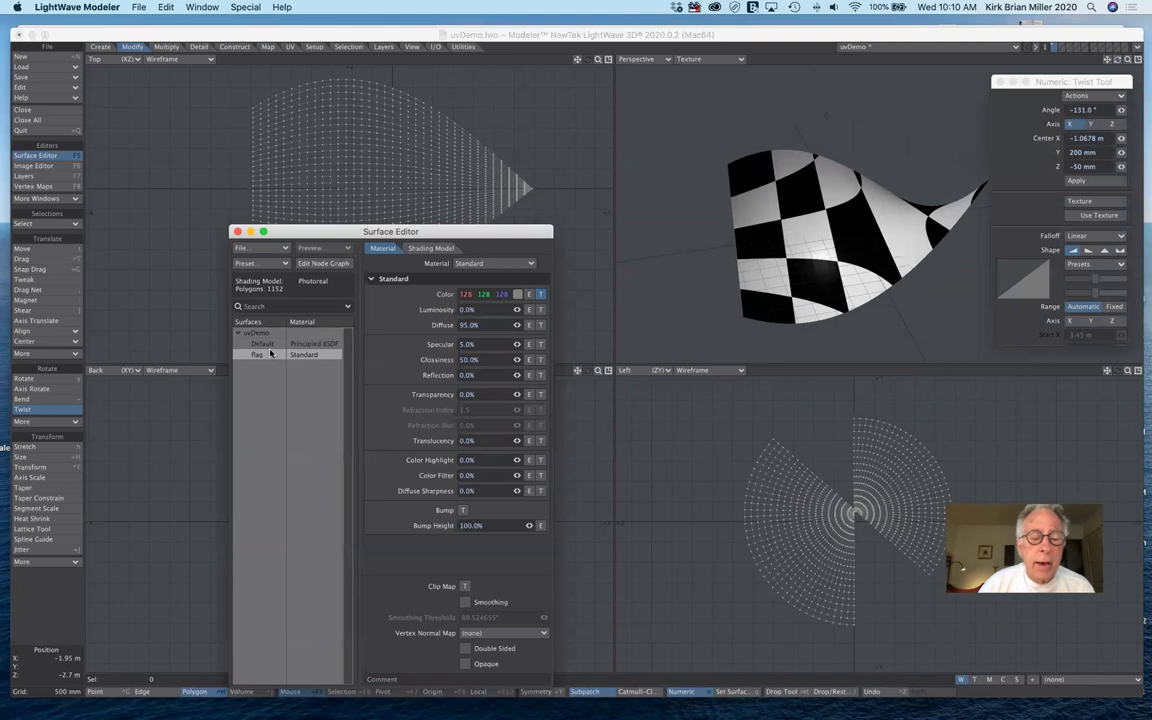
click(465, 649)
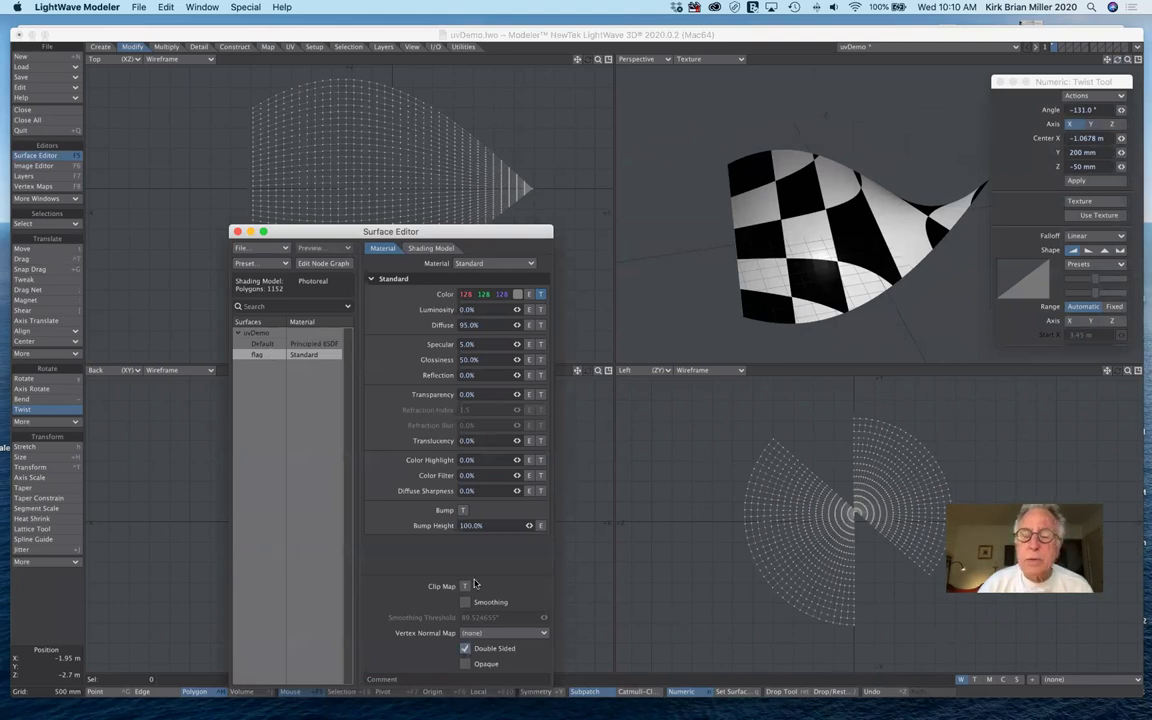
click(237, 232)
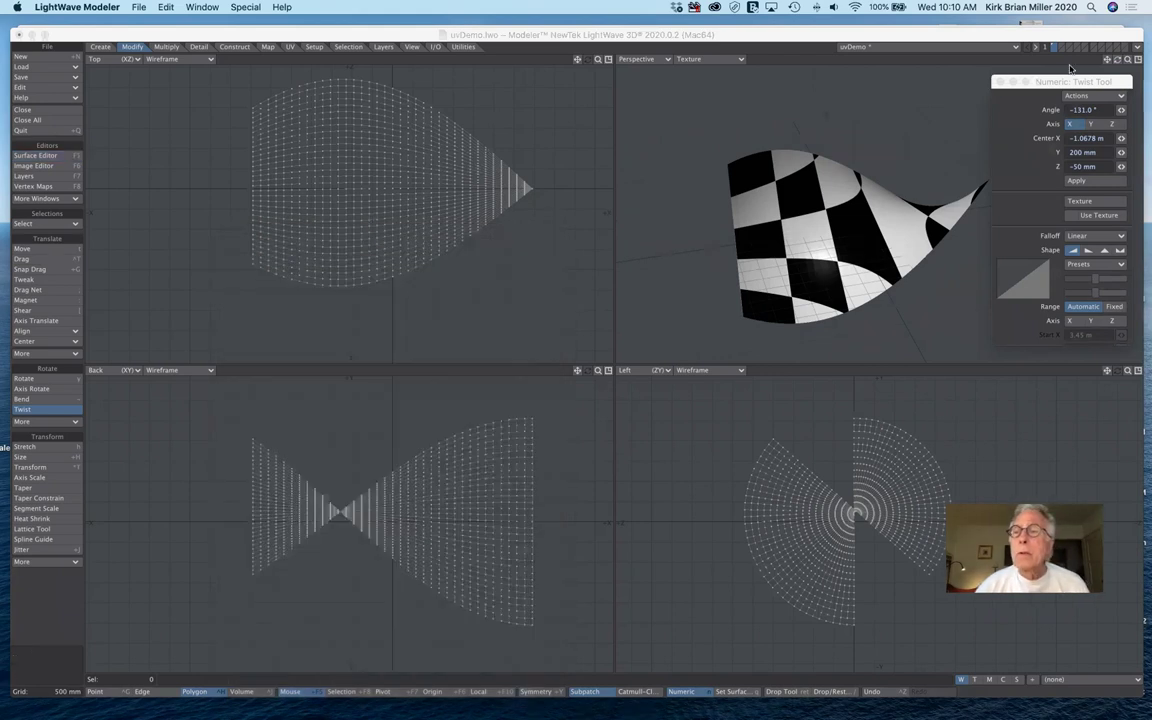
- Undo the flag plane's twist and move the Numeric window clear of the perspective view
drag(1103, 79, 1119, 196)
drag(1116, 60, 1142, 84)
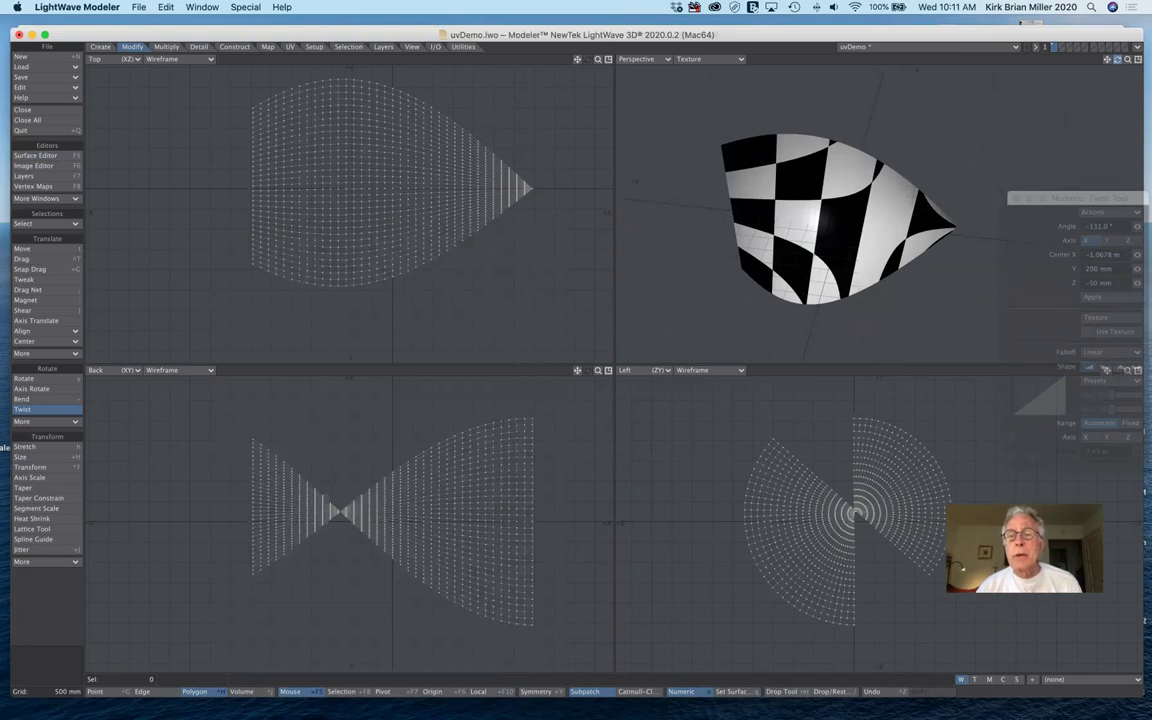
drag(1116, 60, 1140, 72)
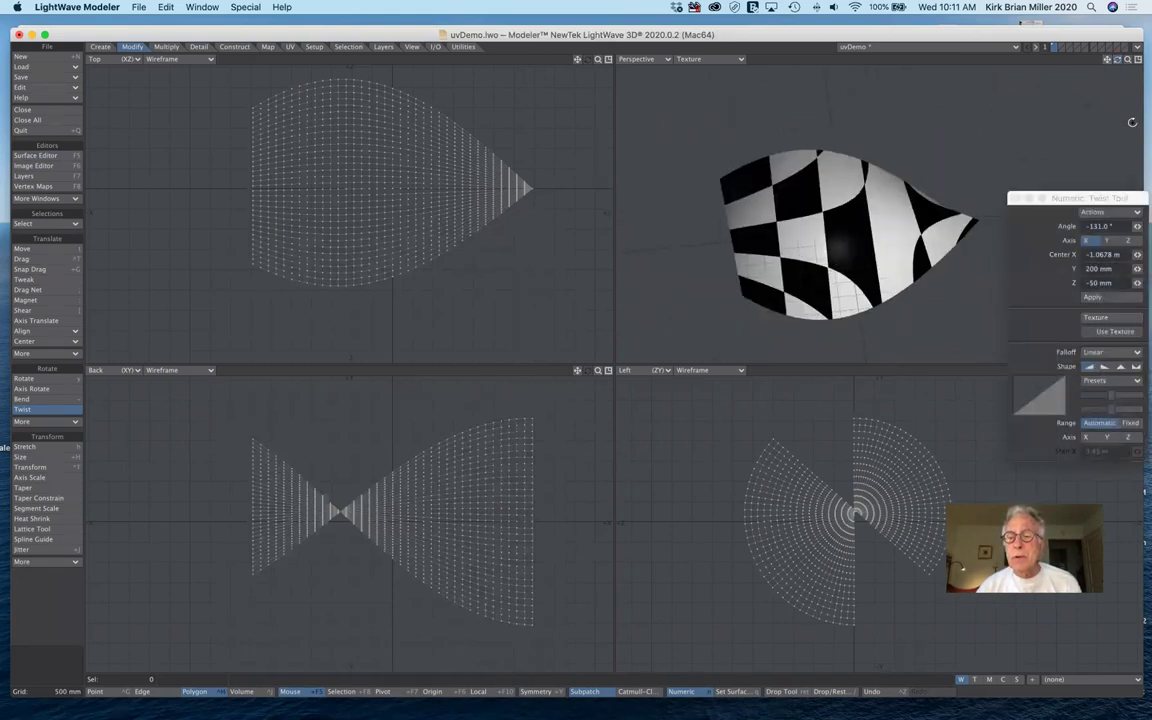
drag(1108, 205, 1096, 104)
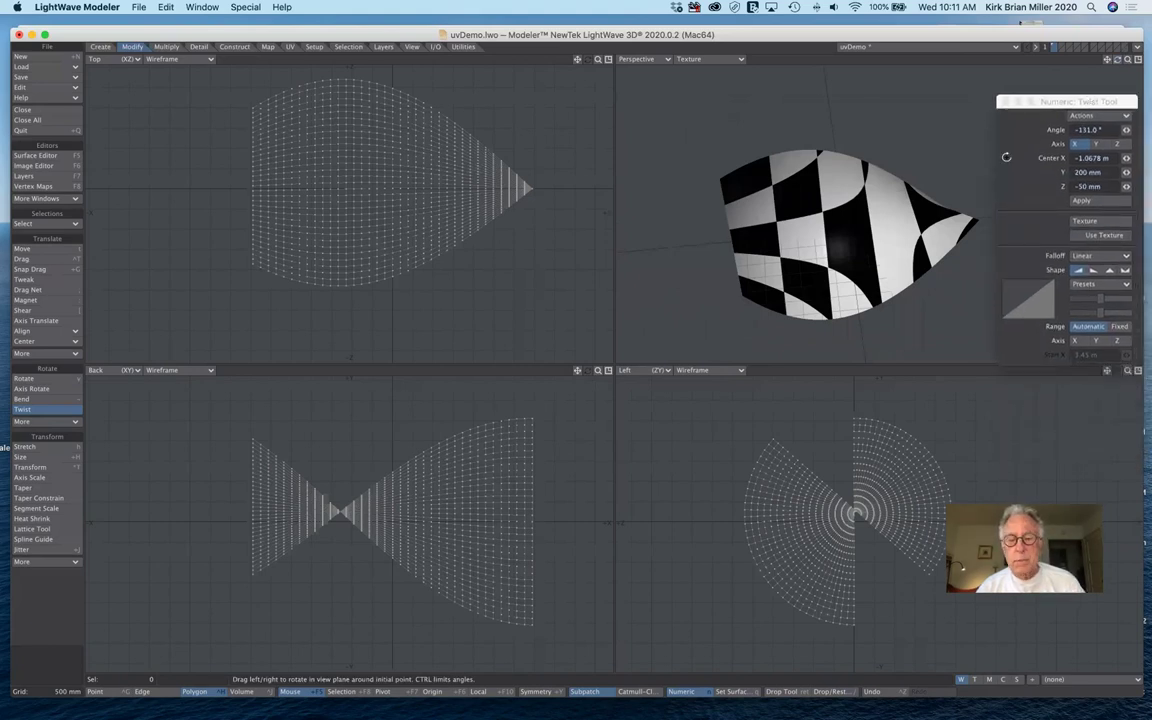
key(super+z)
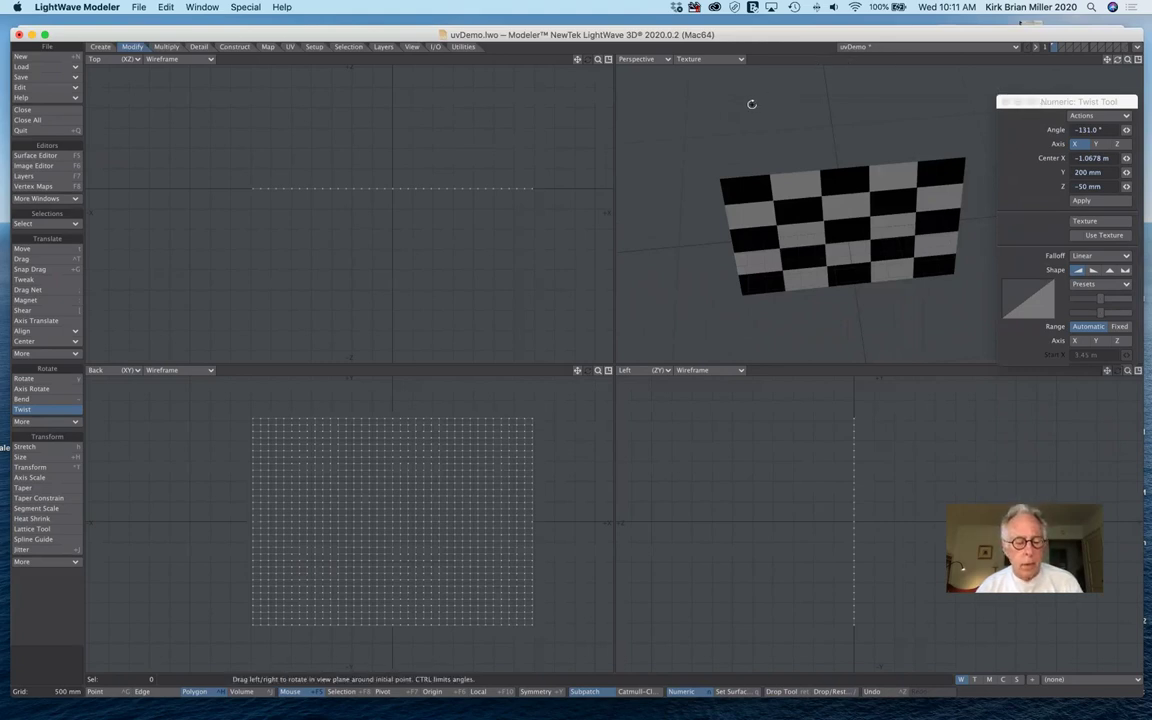
key(a)
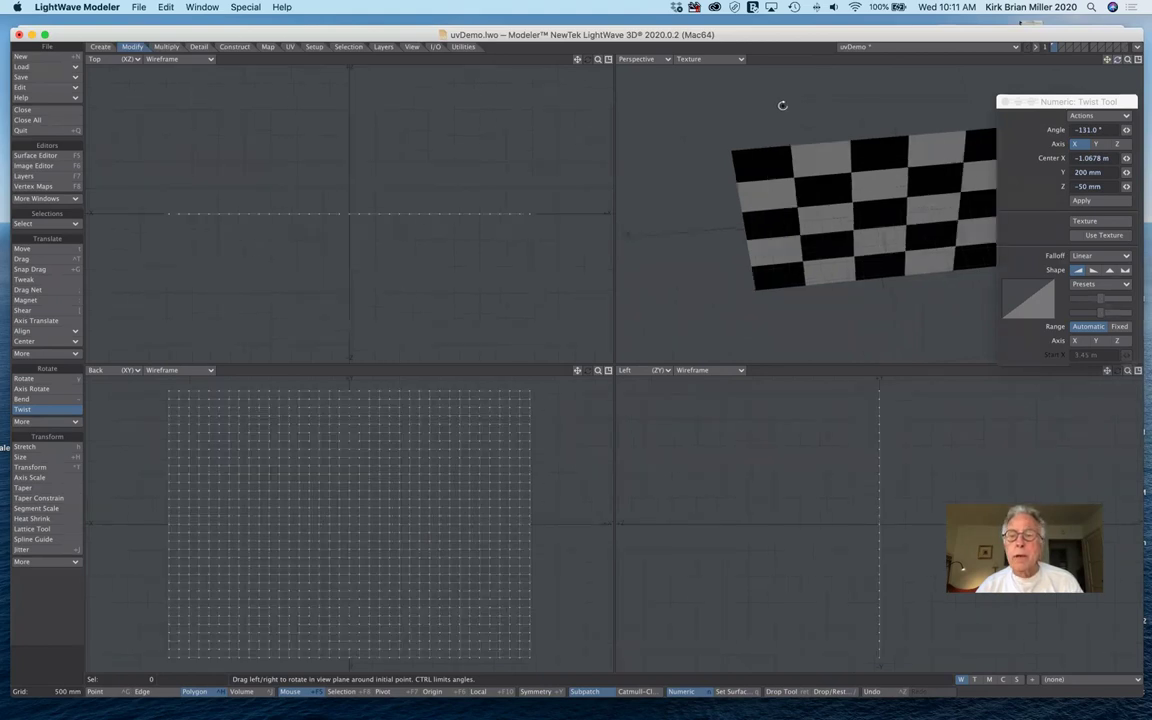
drag(1118, 60, 1121, 99)
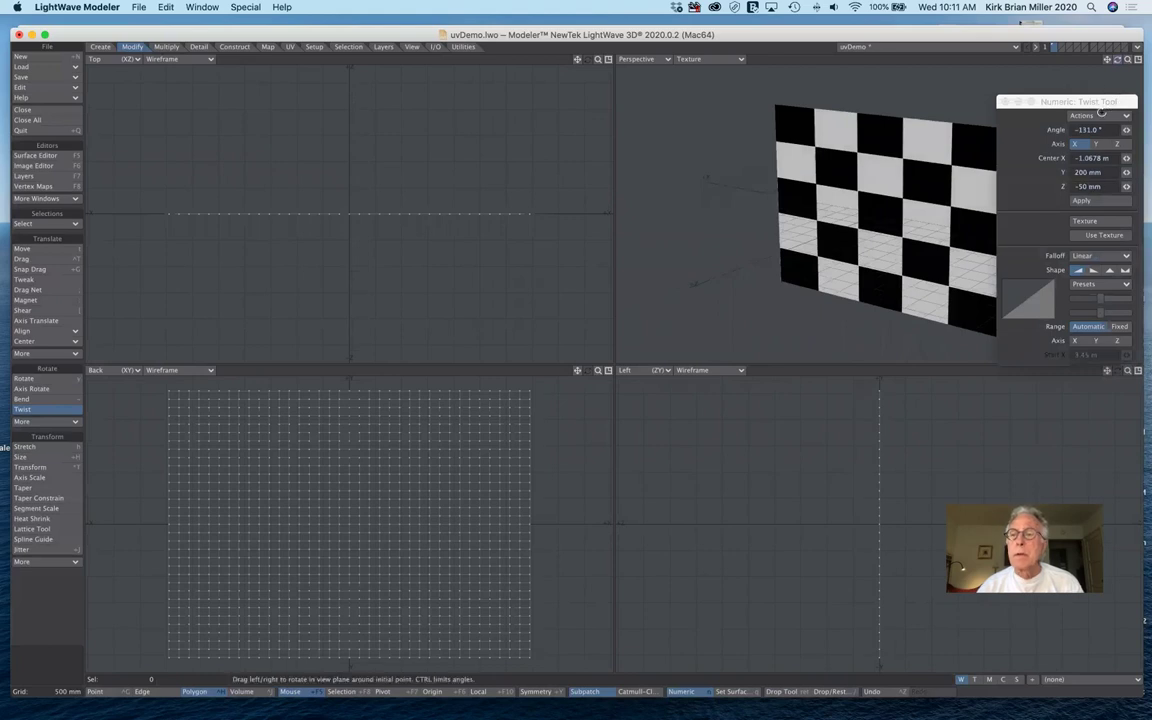
drag(1080, 101, 728, 354)
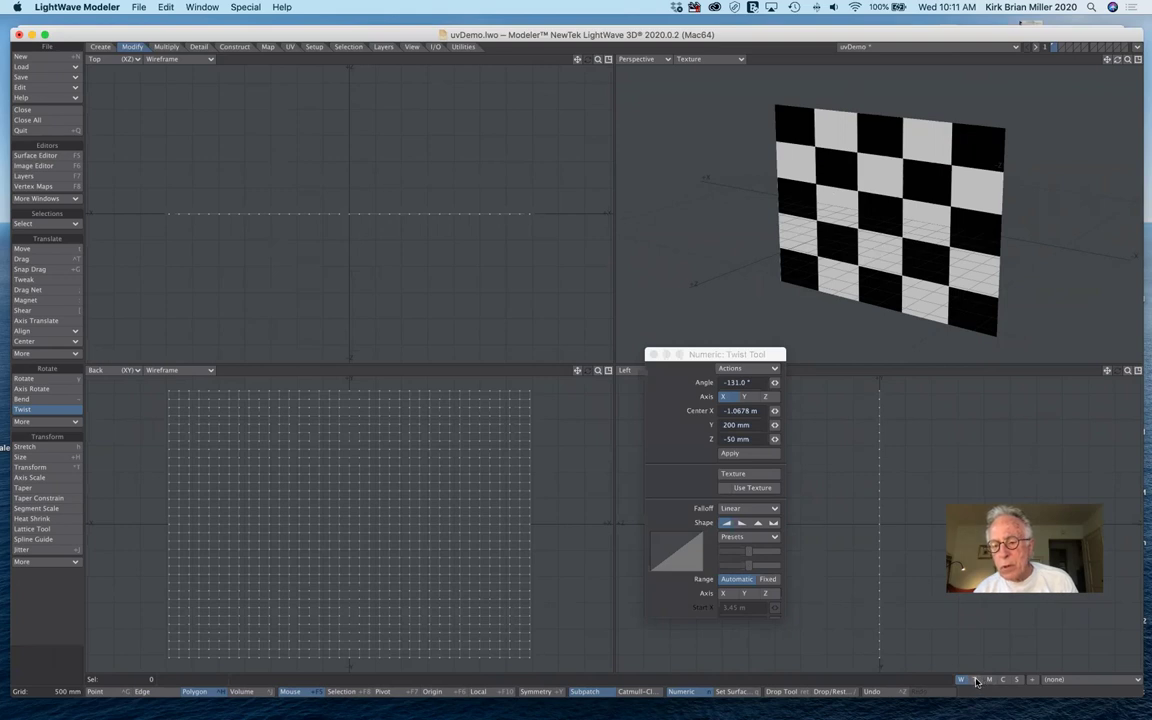
- Create a new UV texture map named Texture with Planar map type, Z axis and Automatic settings
key(ctrl+z)
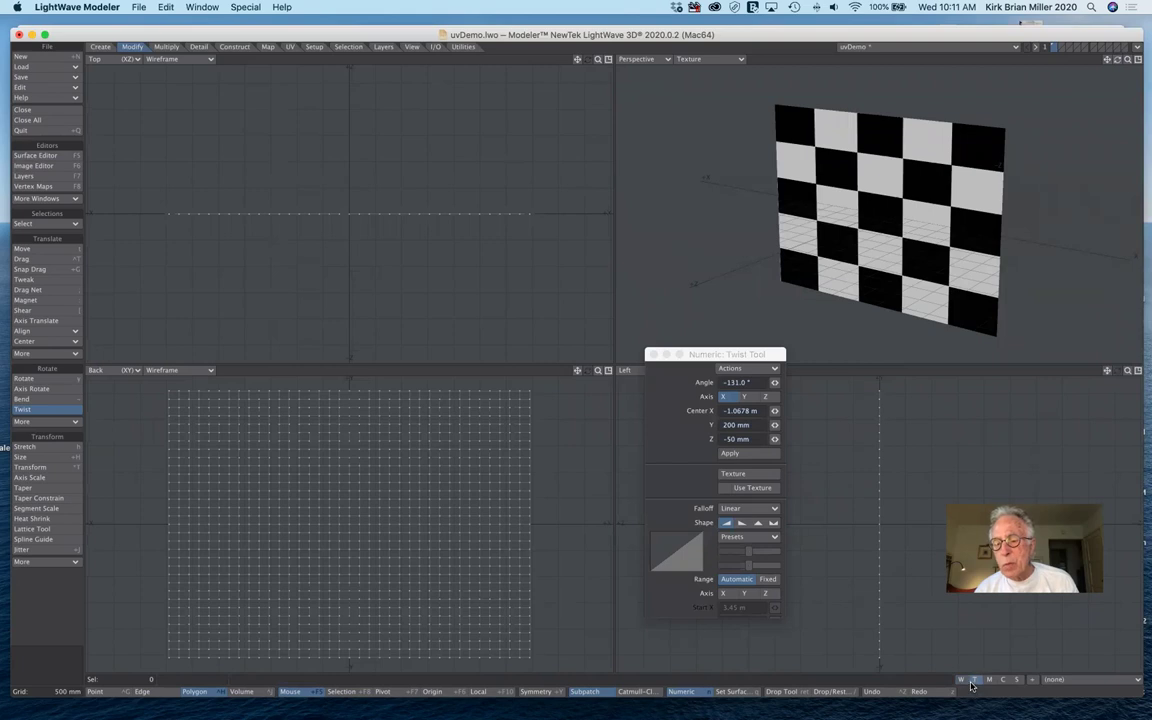
click(1081, 681)
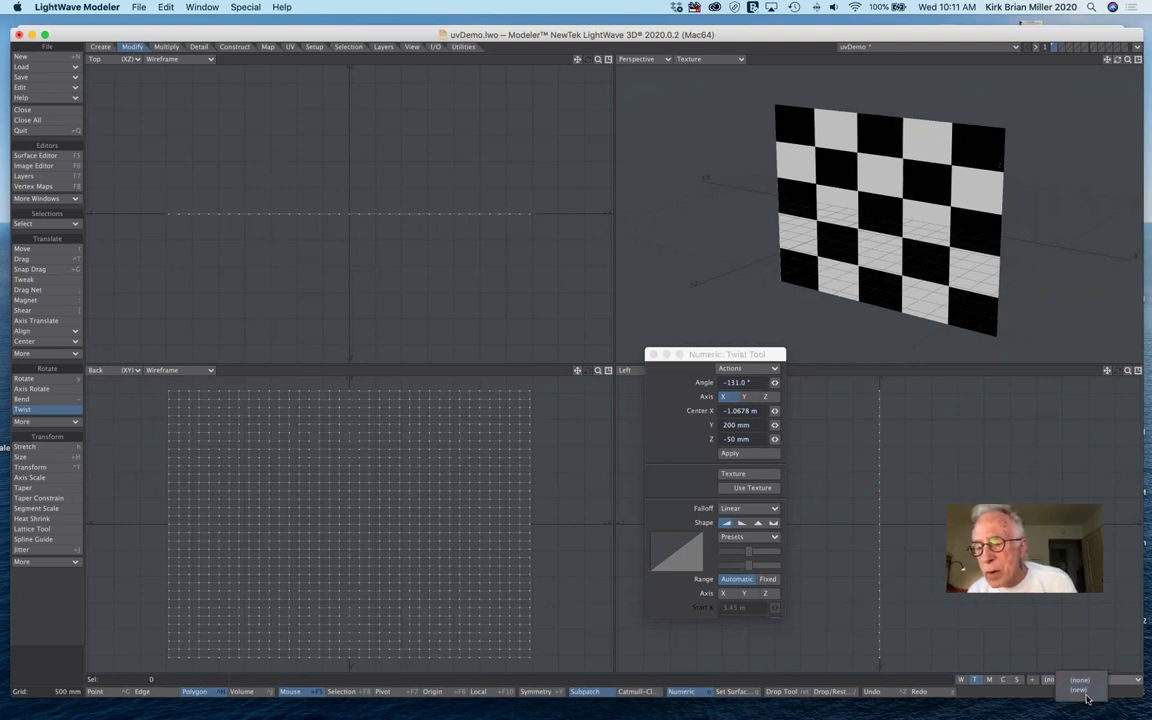
click(1083, 690)
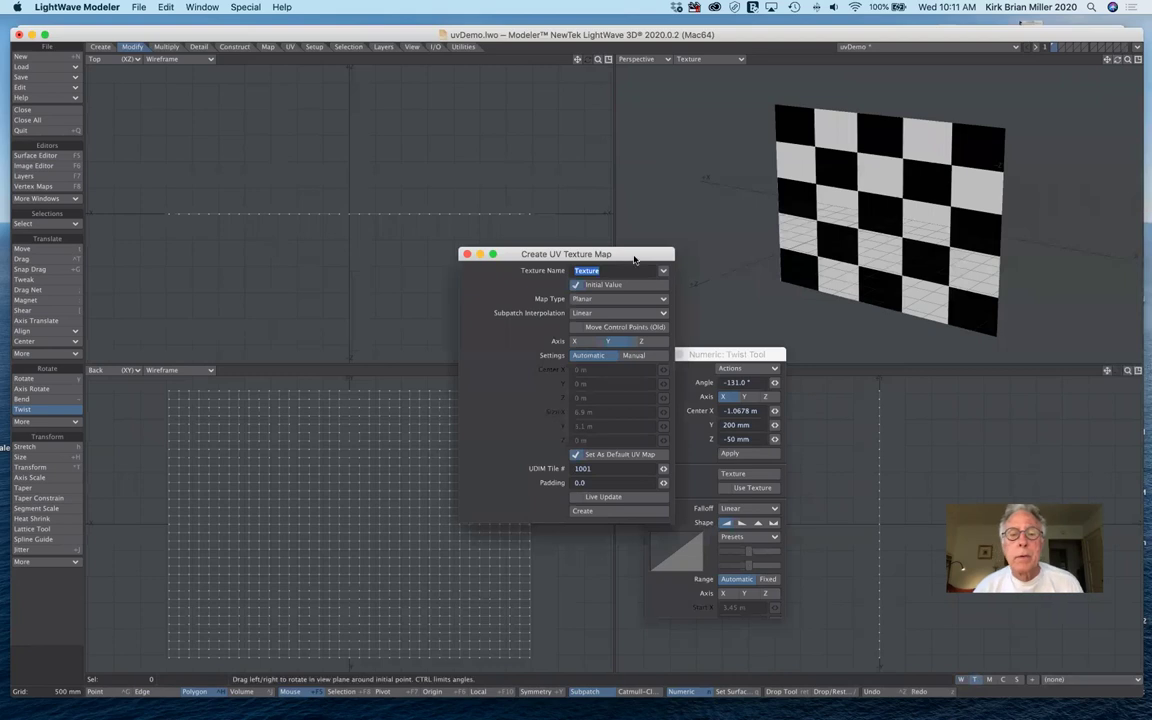
drag(630, 254, 524, 121)
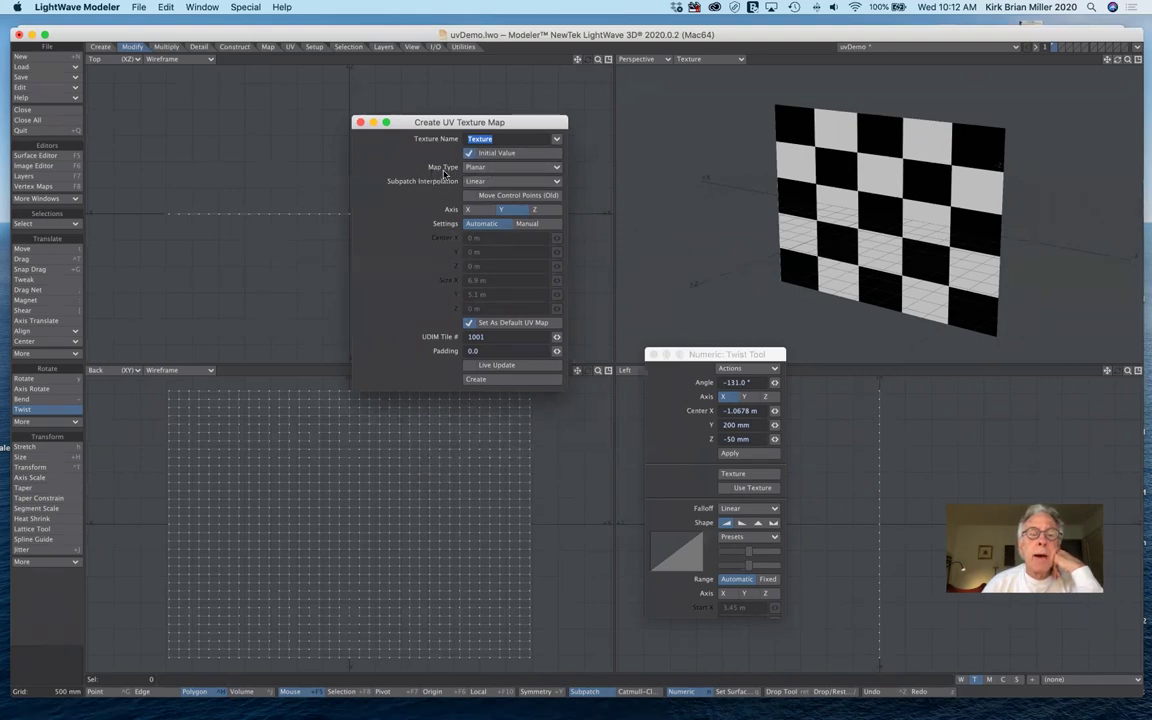
click(515, 171)
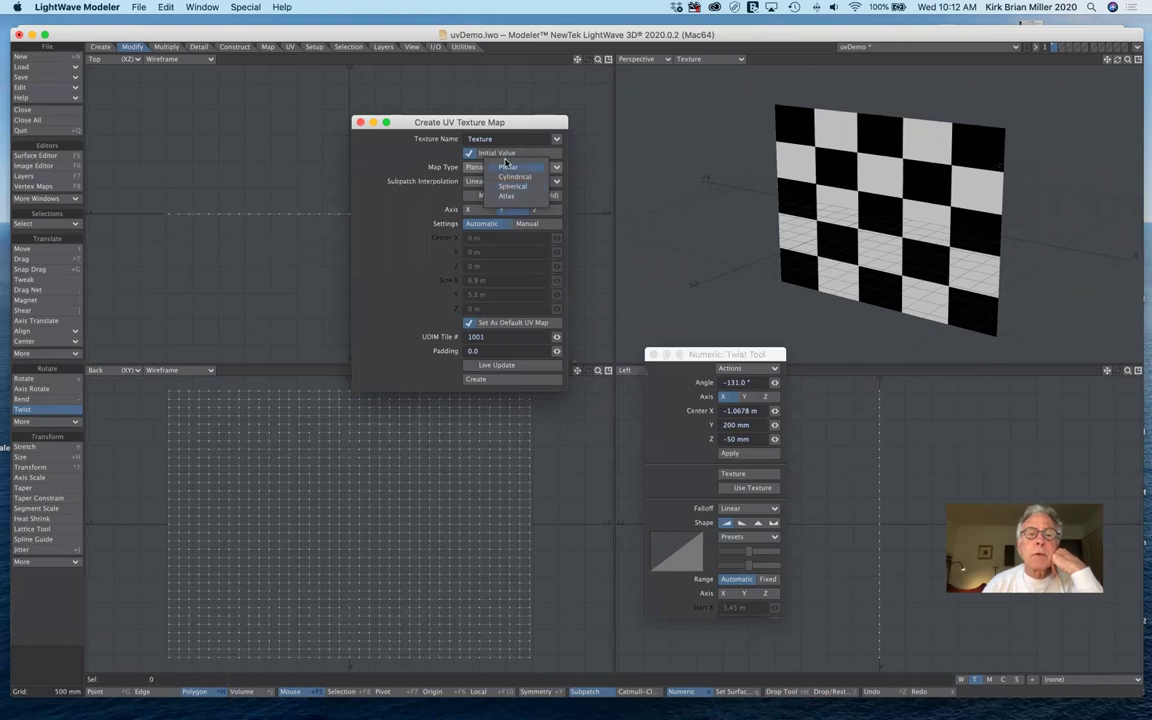
click(507, 166)
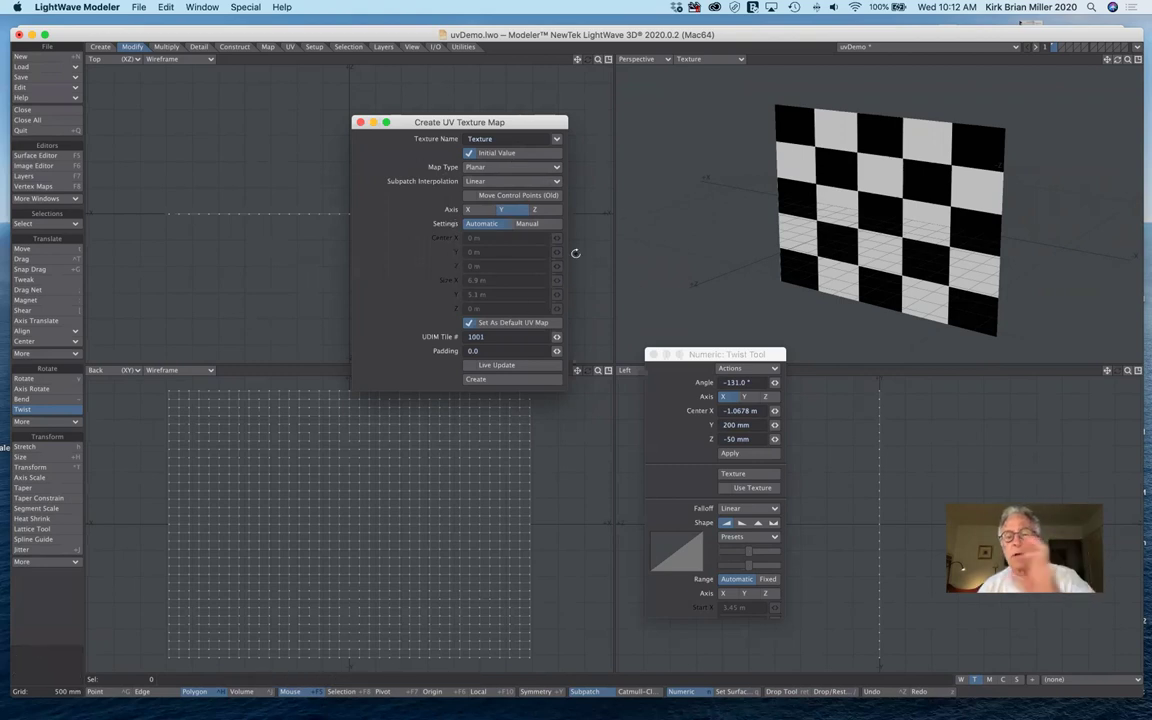
click(548, 210)
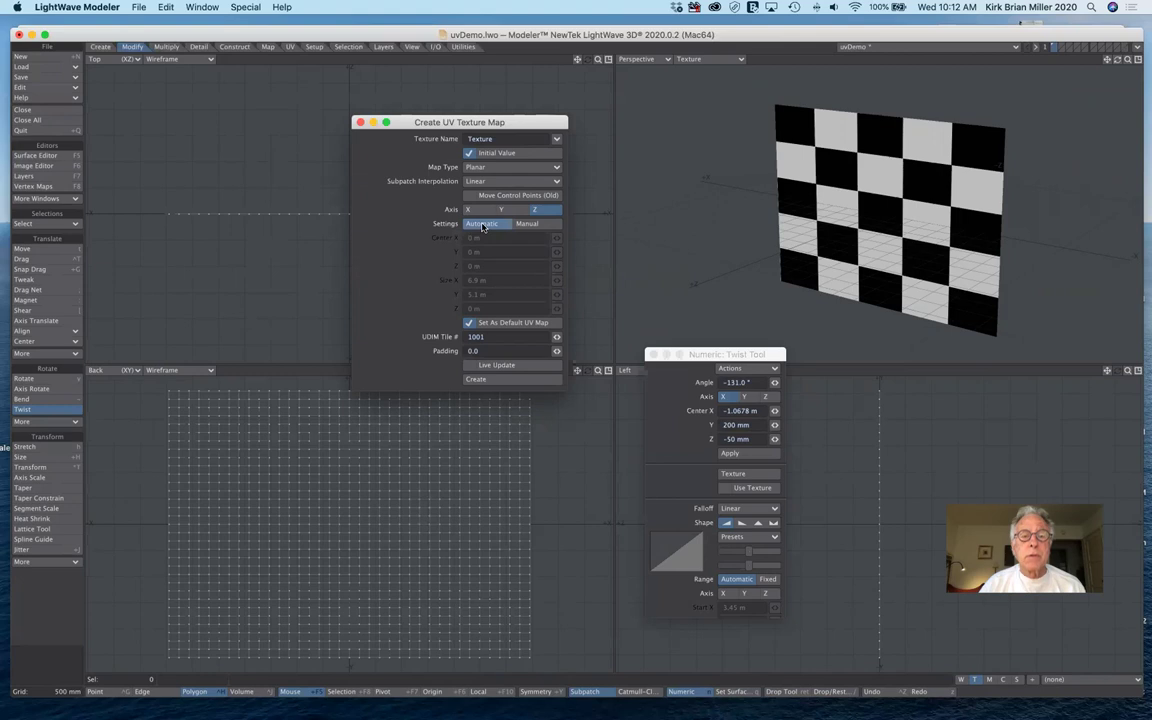
click(479, 378)
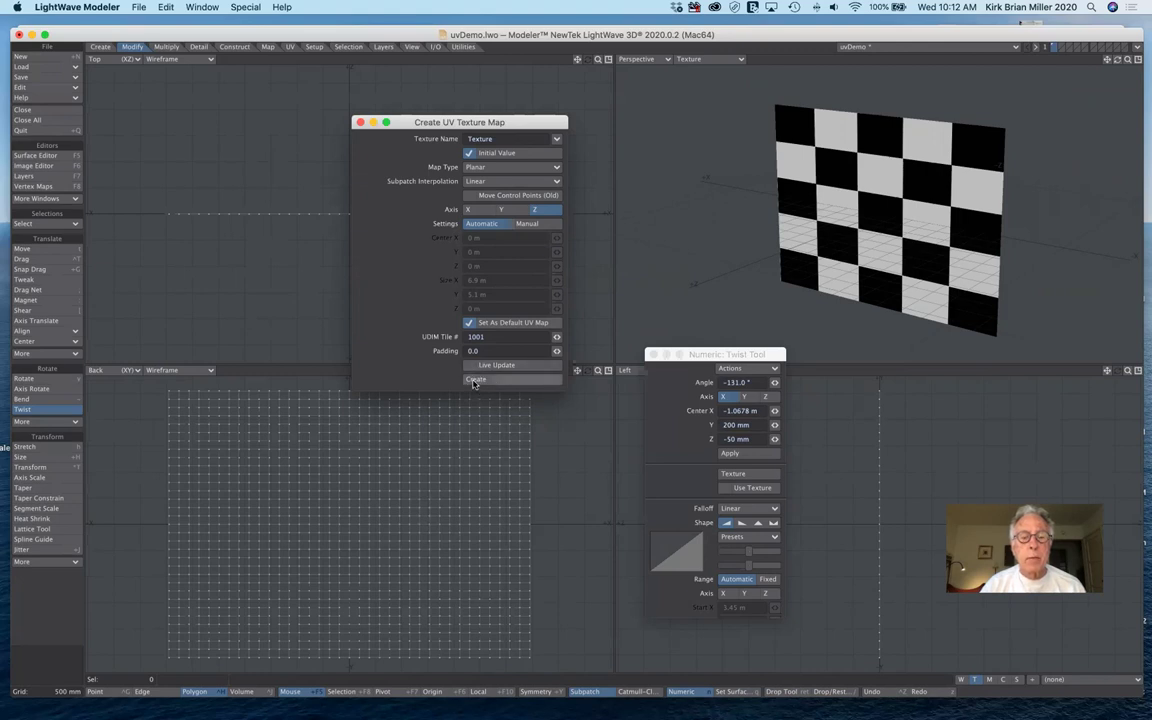
click(476, 380)
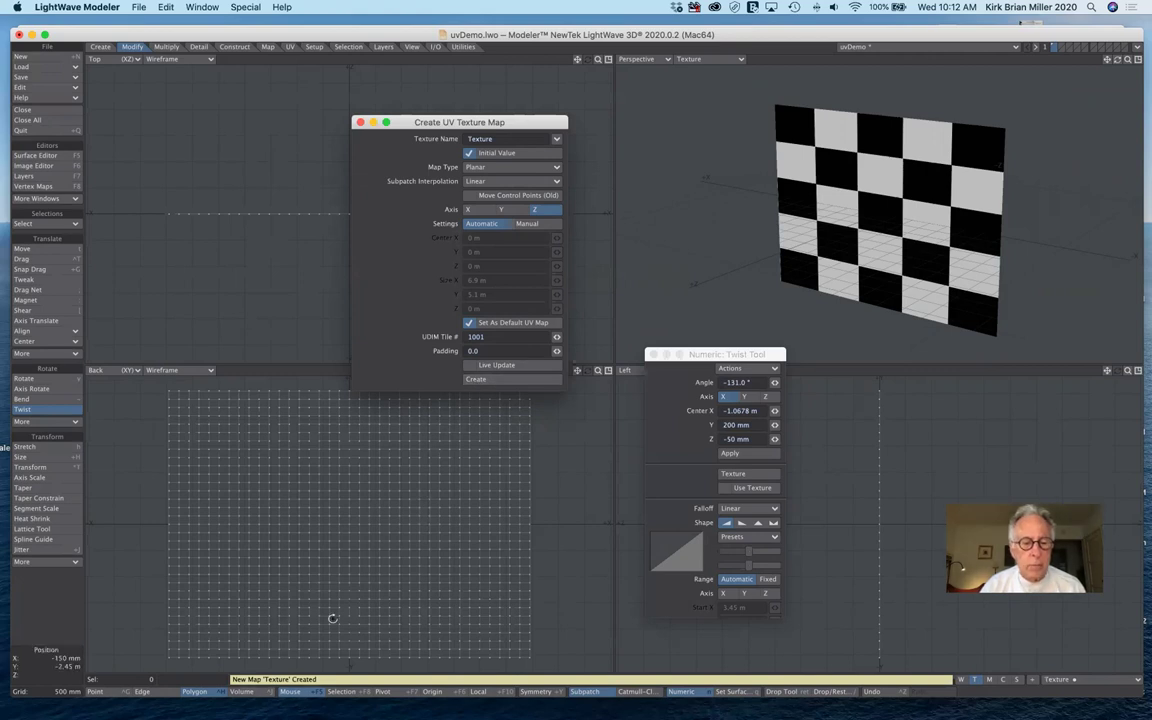
- Close the Create UV Texture Map window and switch the Top viewport to a UV Texture view framing the flag's UV grid
click(360, 122)
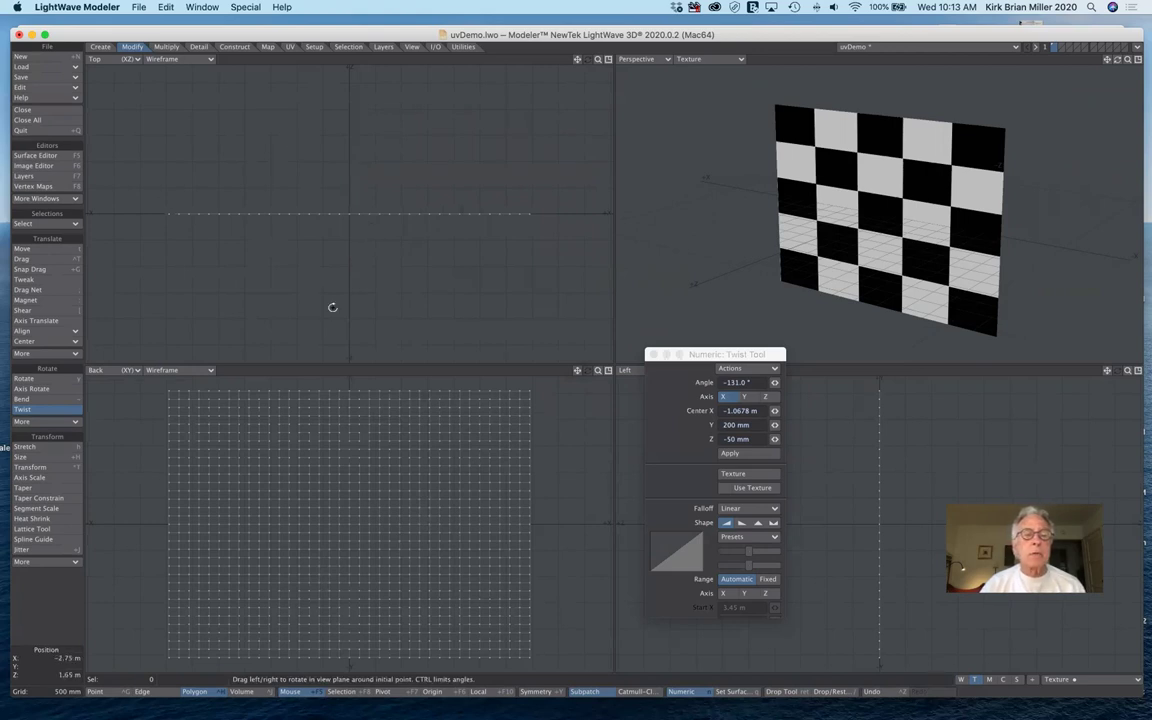
click(195, 62)
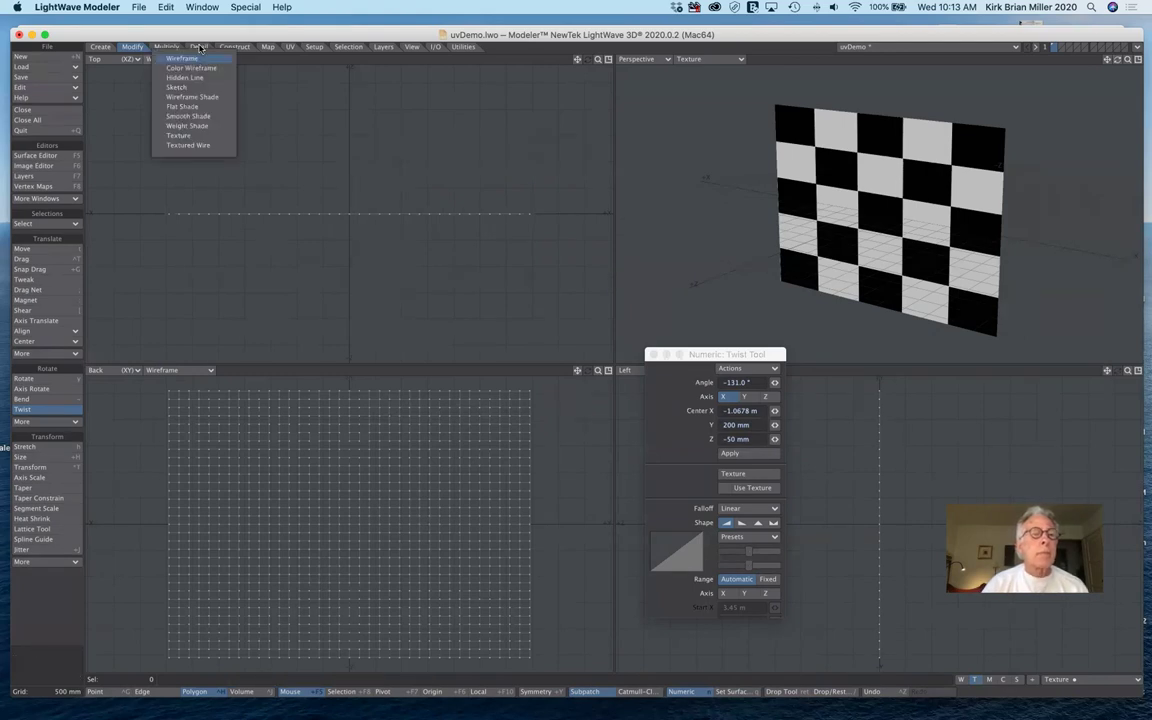
click(156, 37)
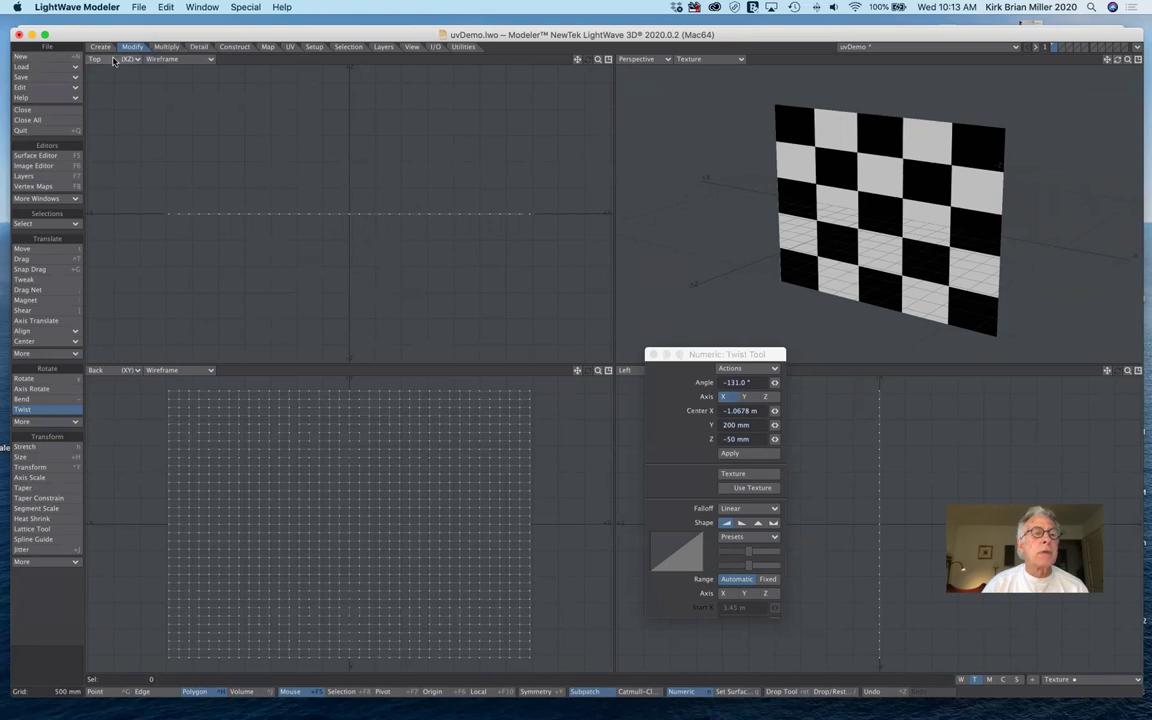
click(115, 61)
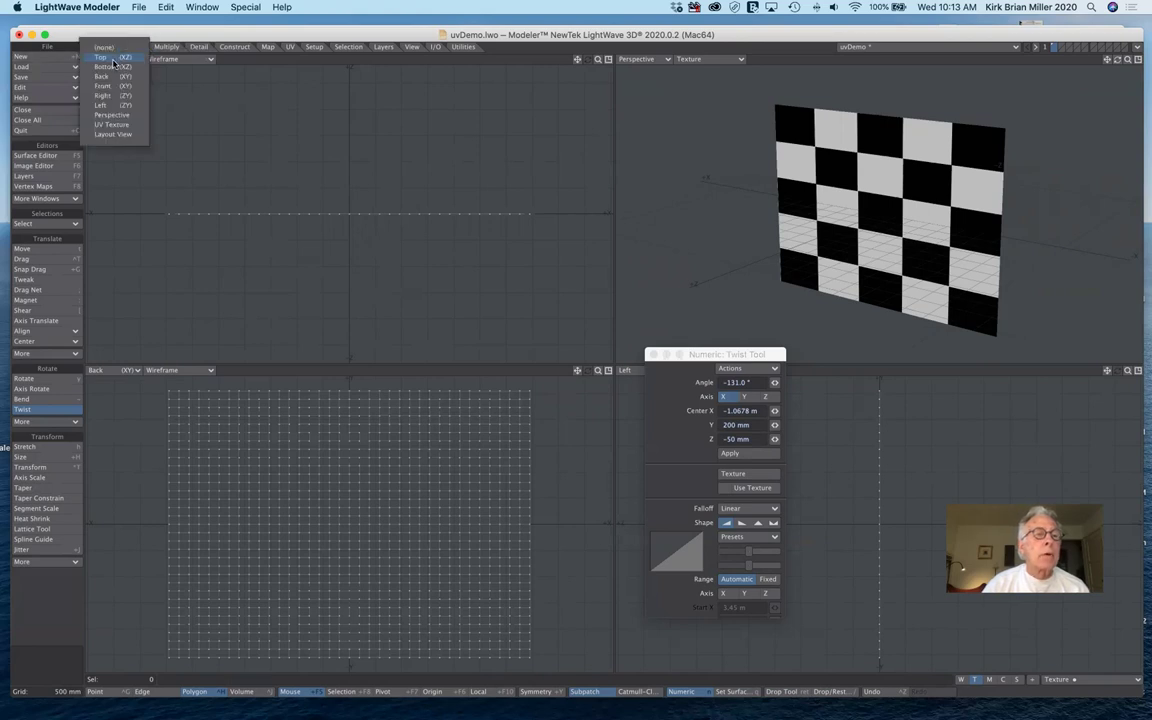
click(124, 125)
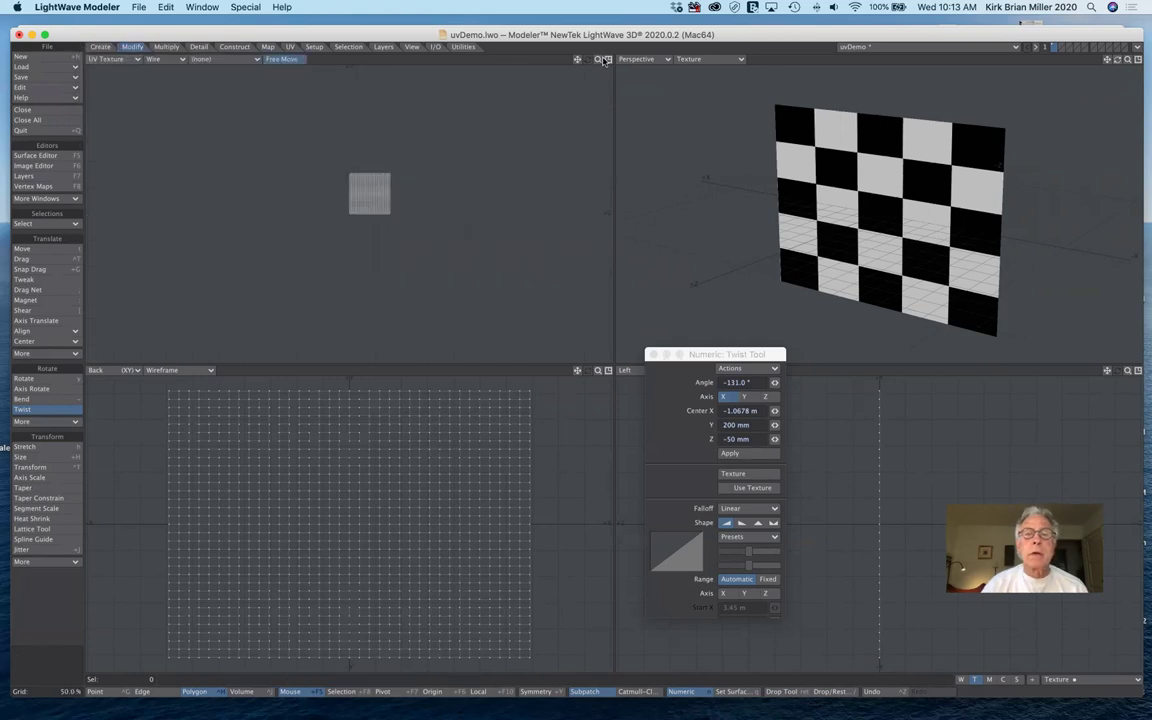
drag(597, 61, 578, 59)
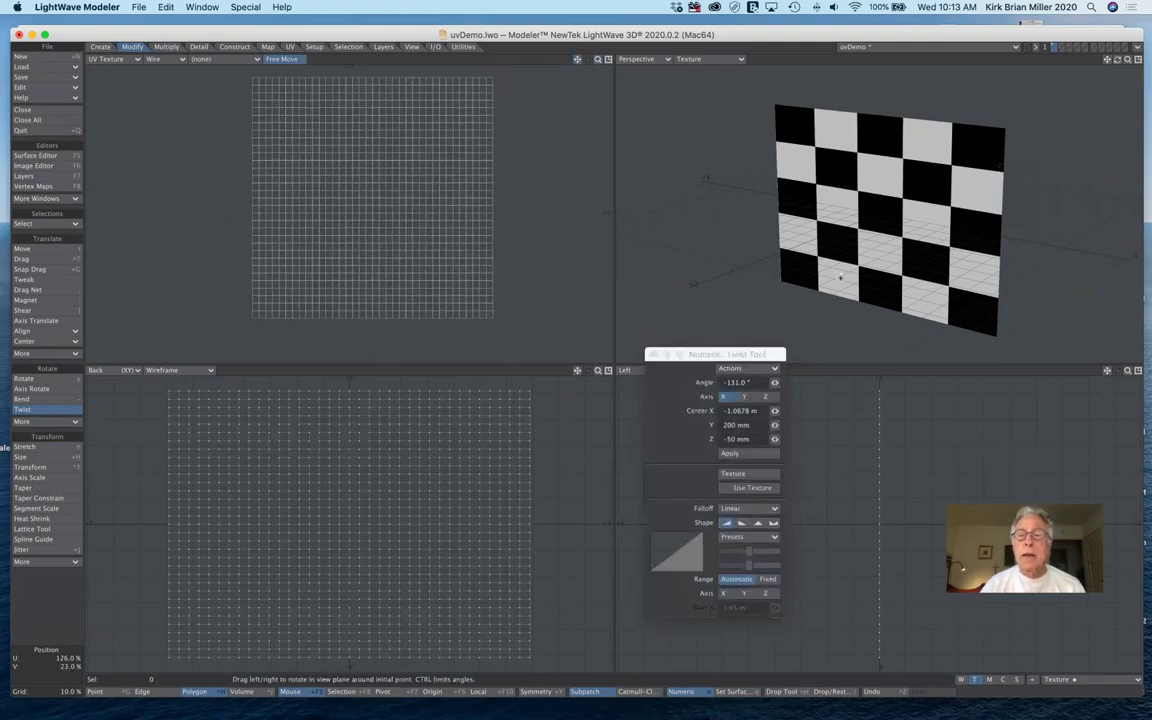
- Change the projection of the flag surface's checkerBoard.tga color texture layer from Planar to UV
drag(1117, 59, 1075, 59)
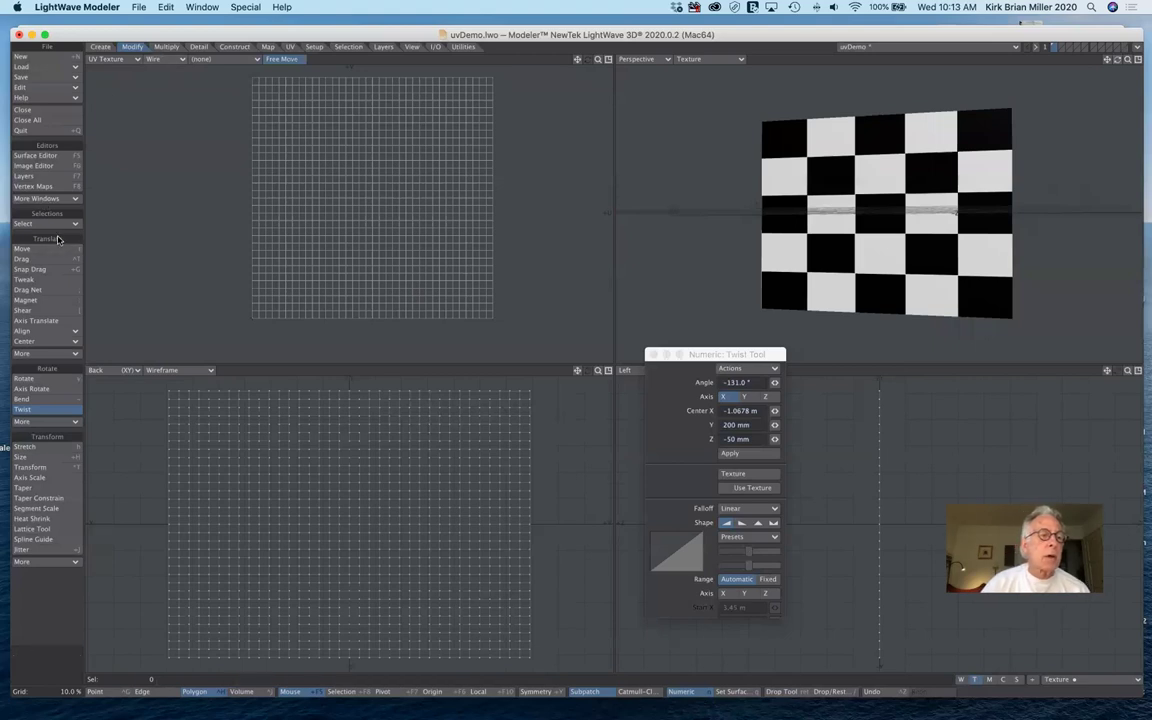
click(50, 157)
drag(520, 232, 642, 151)
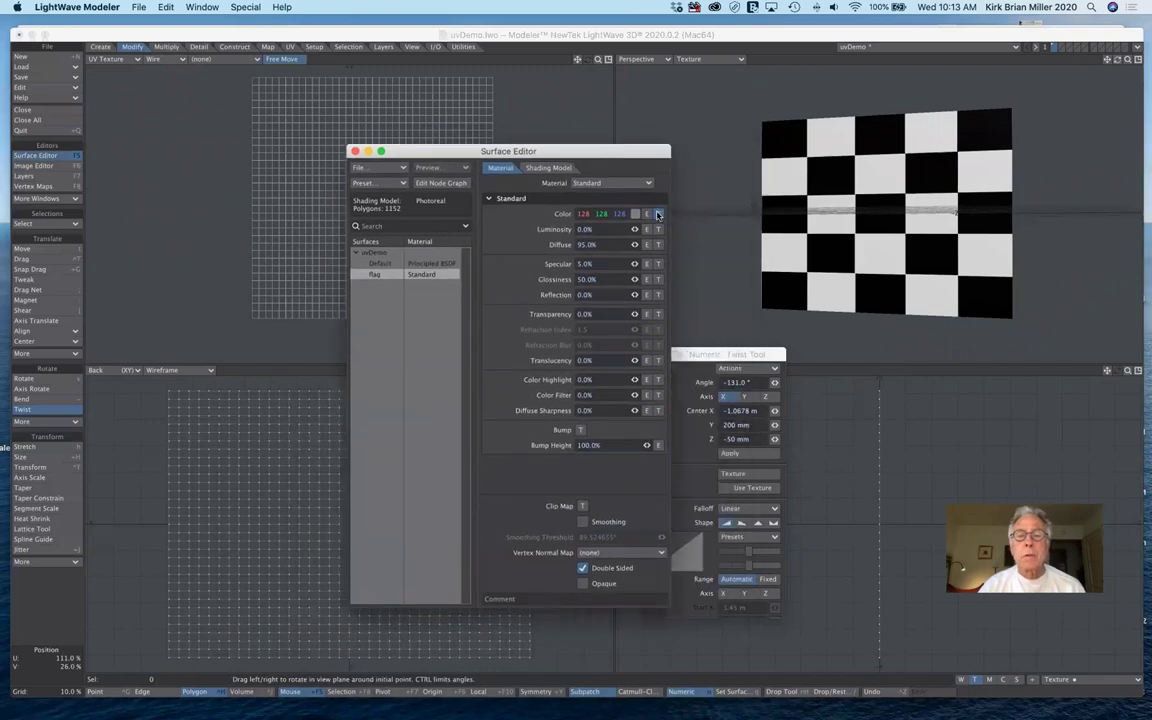
click(657, 214)
drag(766, 333, 549, 220)
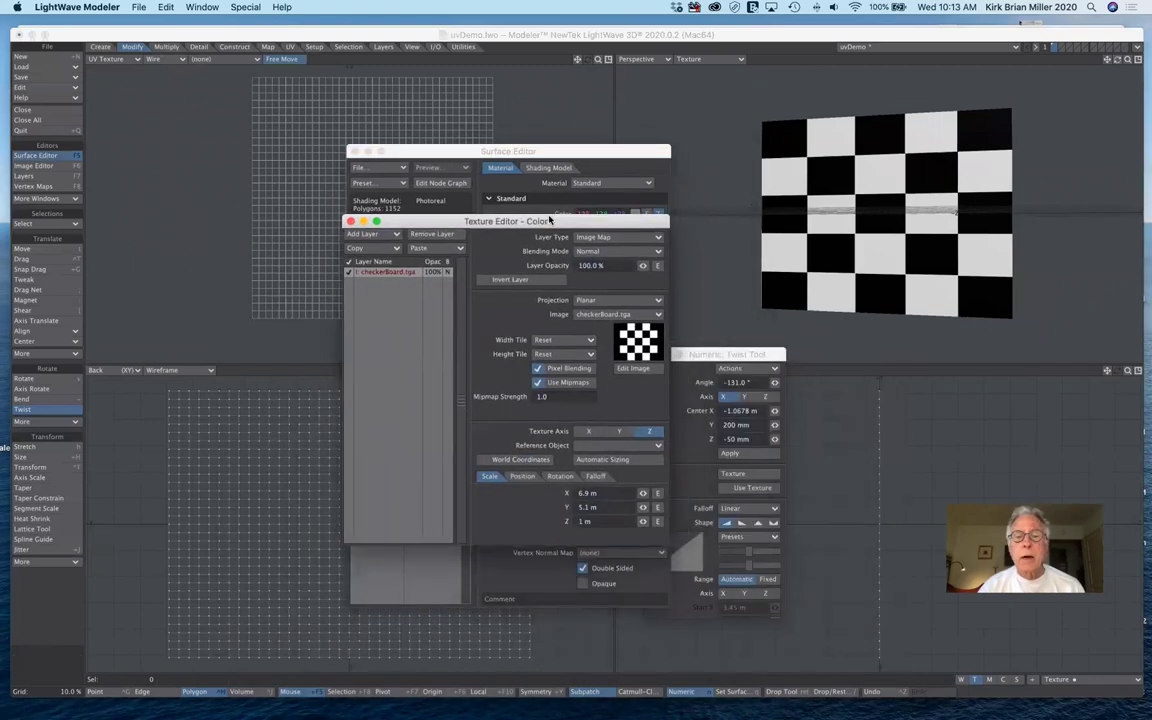
click(585, 239)
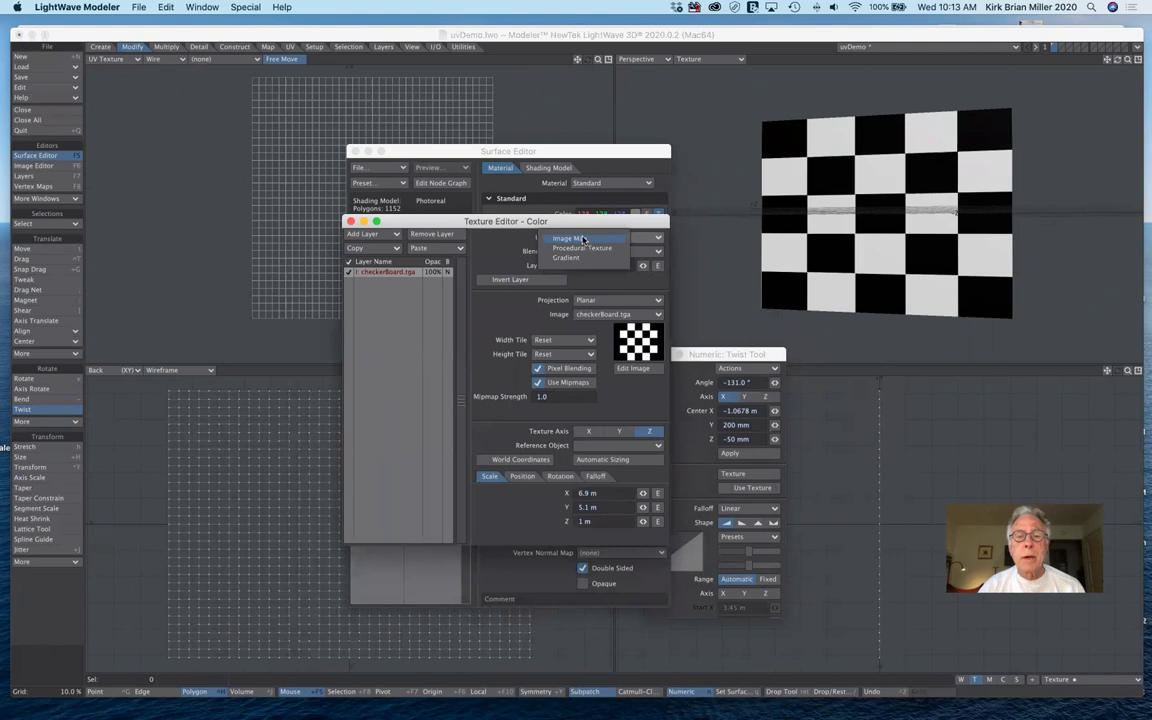
click(585, 239)
click(590, 300)
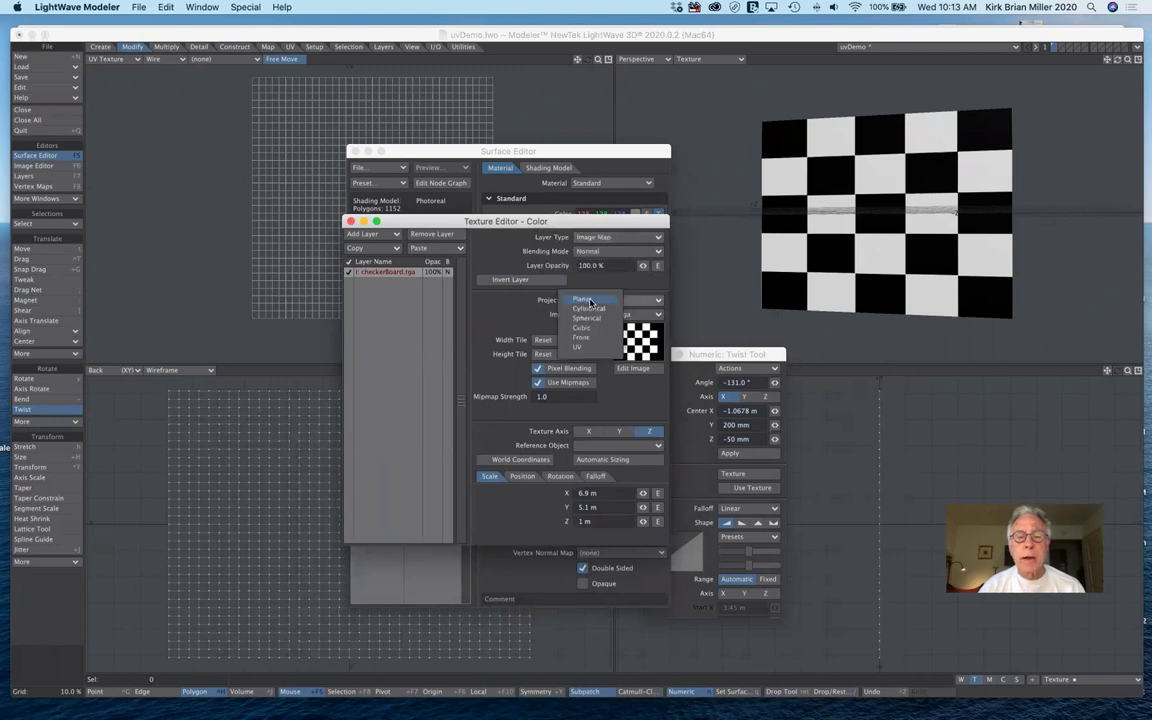
click(589, 346)
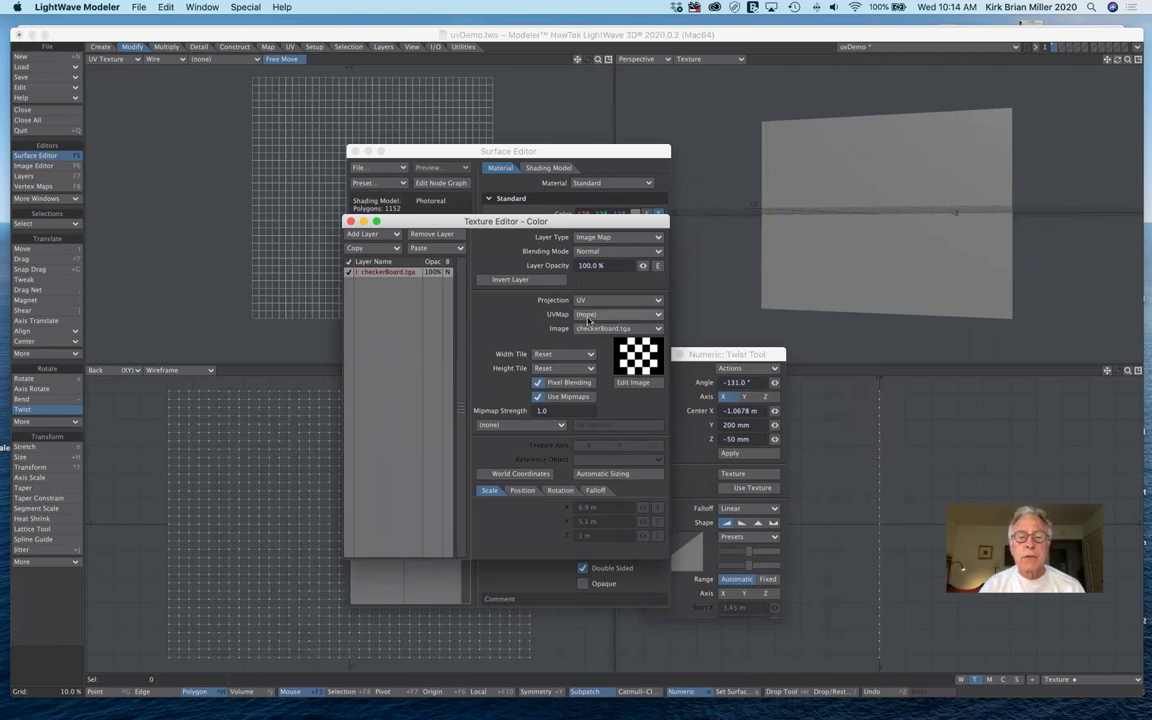
- Assign the Texture UV map to the checkerBoard.tga layer and close the Texture Editor and Surface Editor
click(590, 316)
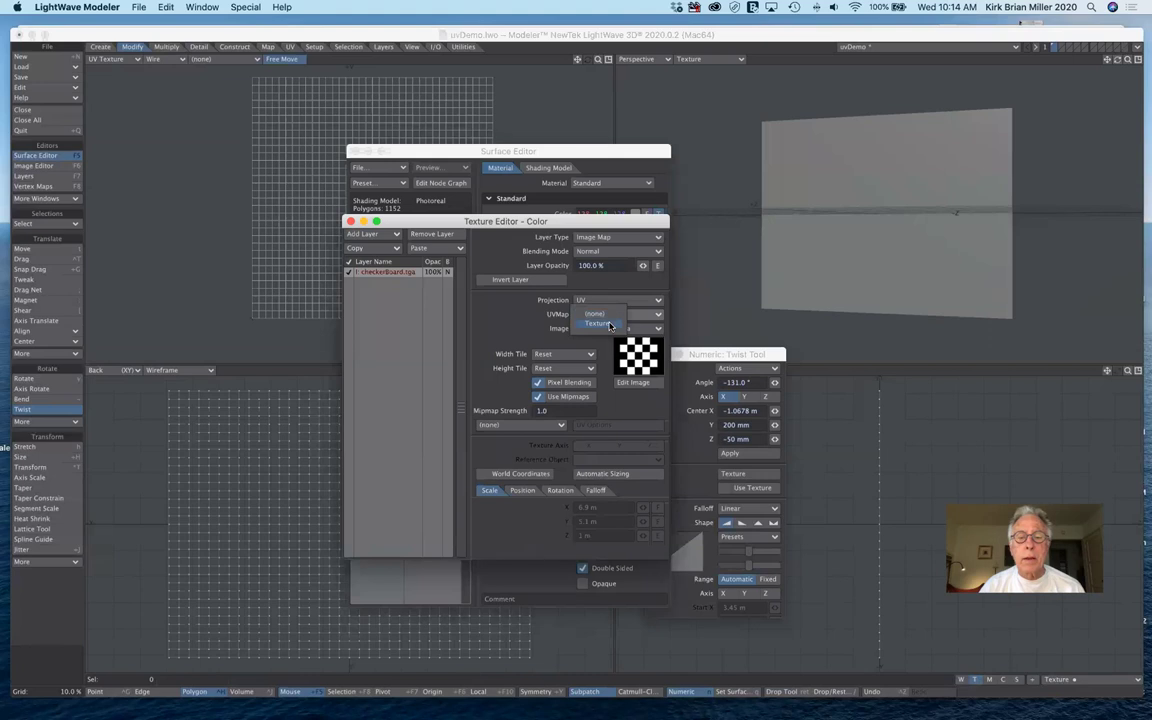
click(607, 325)
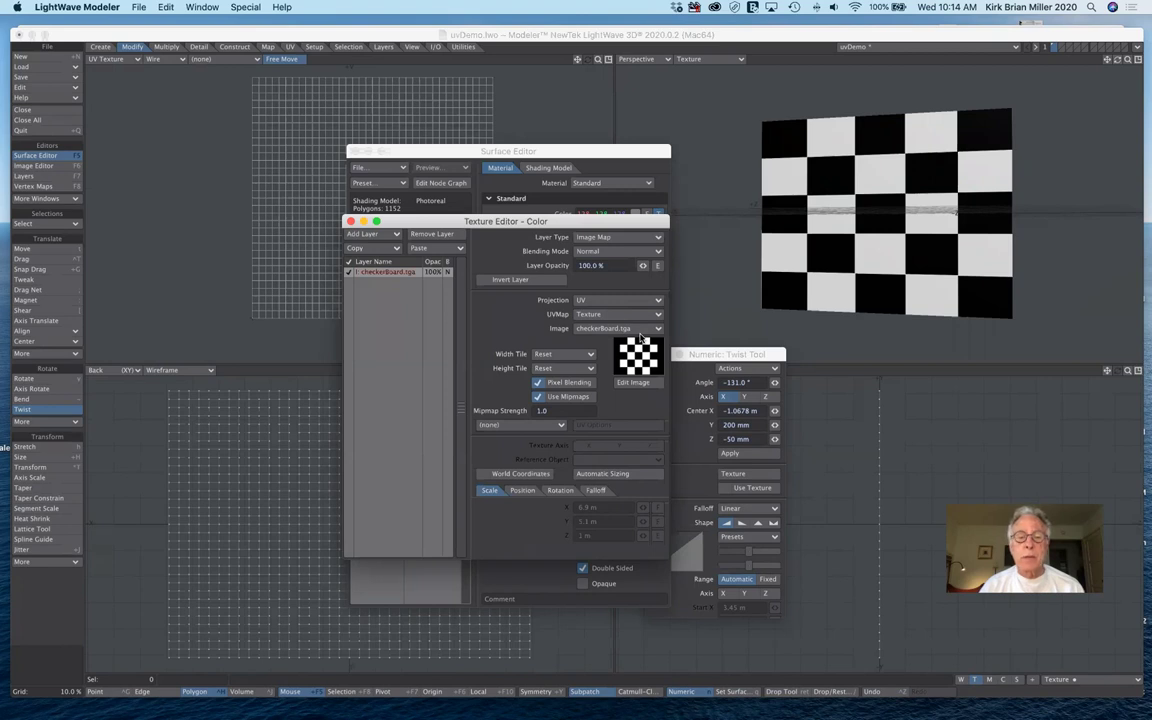
drag(661, 221, 695, 271)
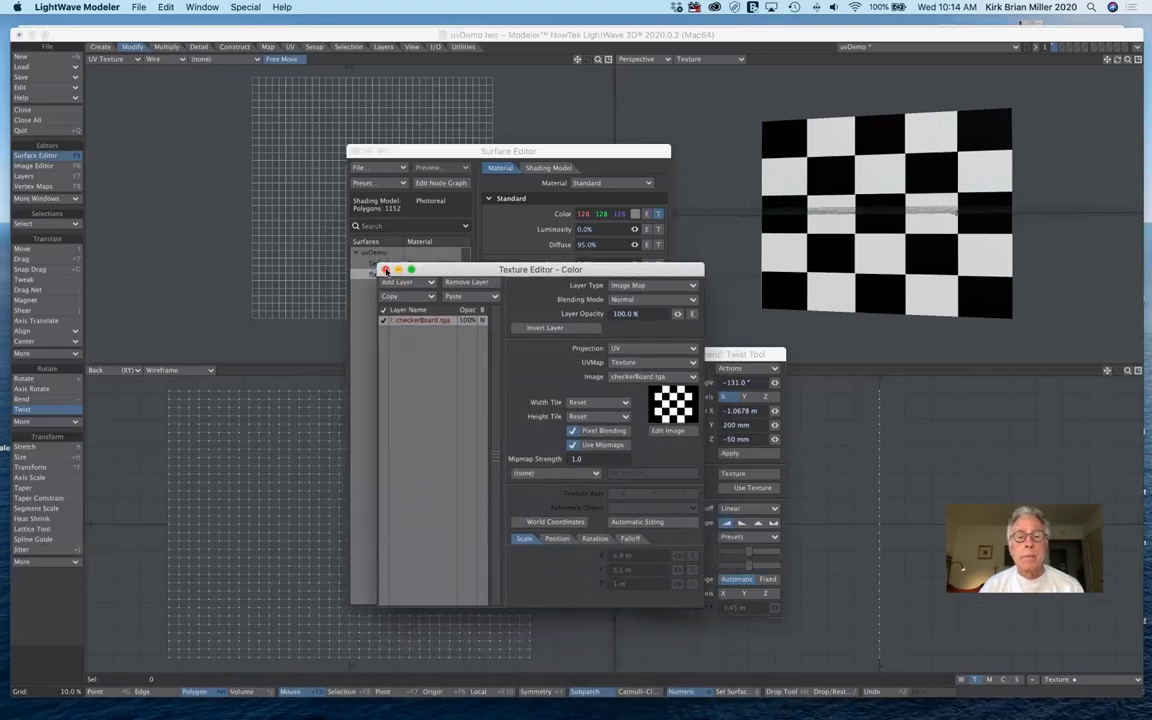
click(386, 271)
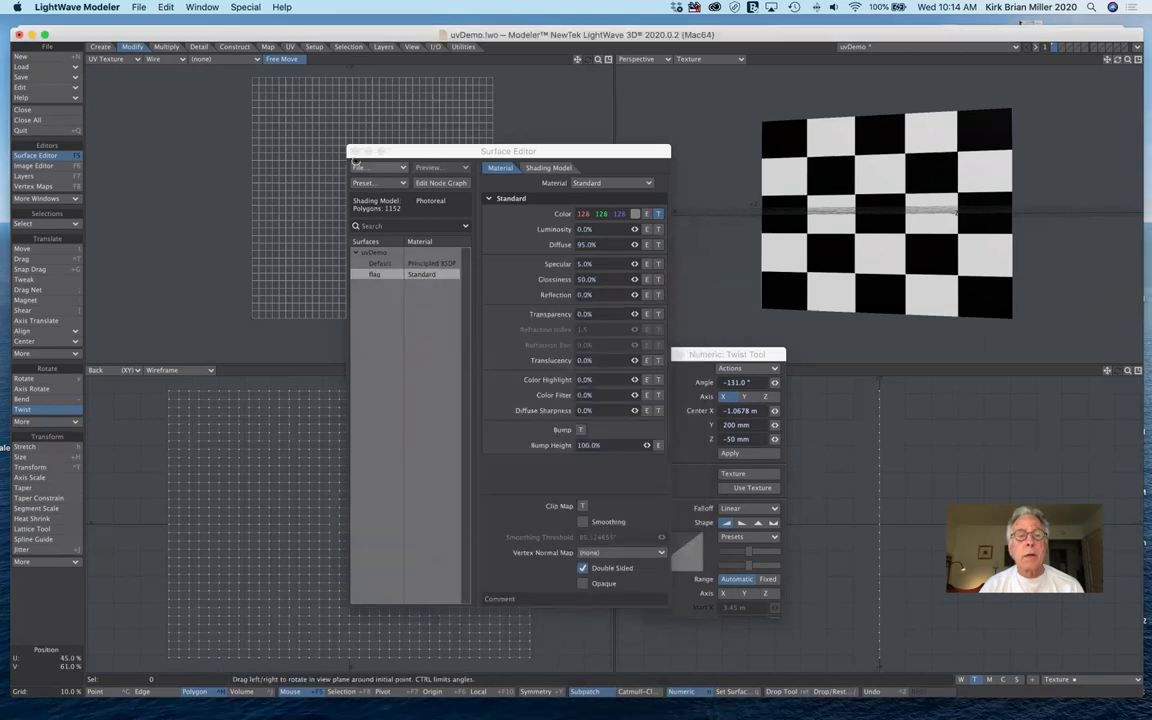
click(354, 151)
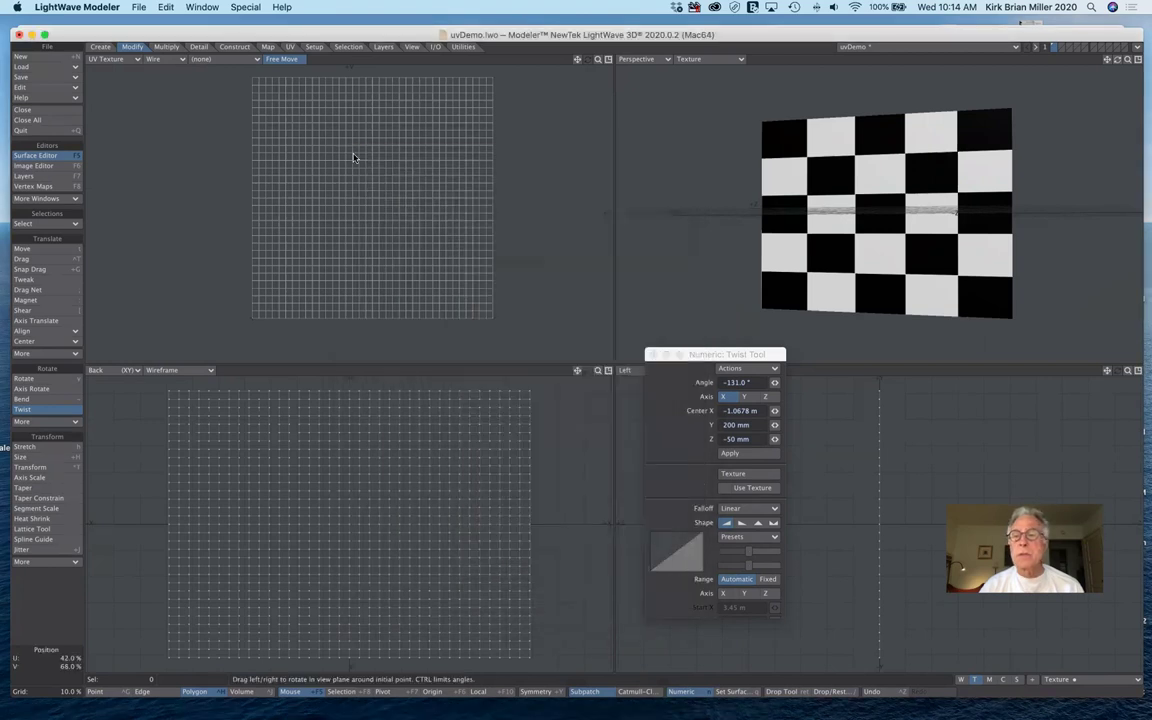
- Move the flag plane 550 mm in X, 250 mm in Y and 400 mm in Z, and shift the Numeric window off the perspective view
drag(1116, 62, 998, 185)
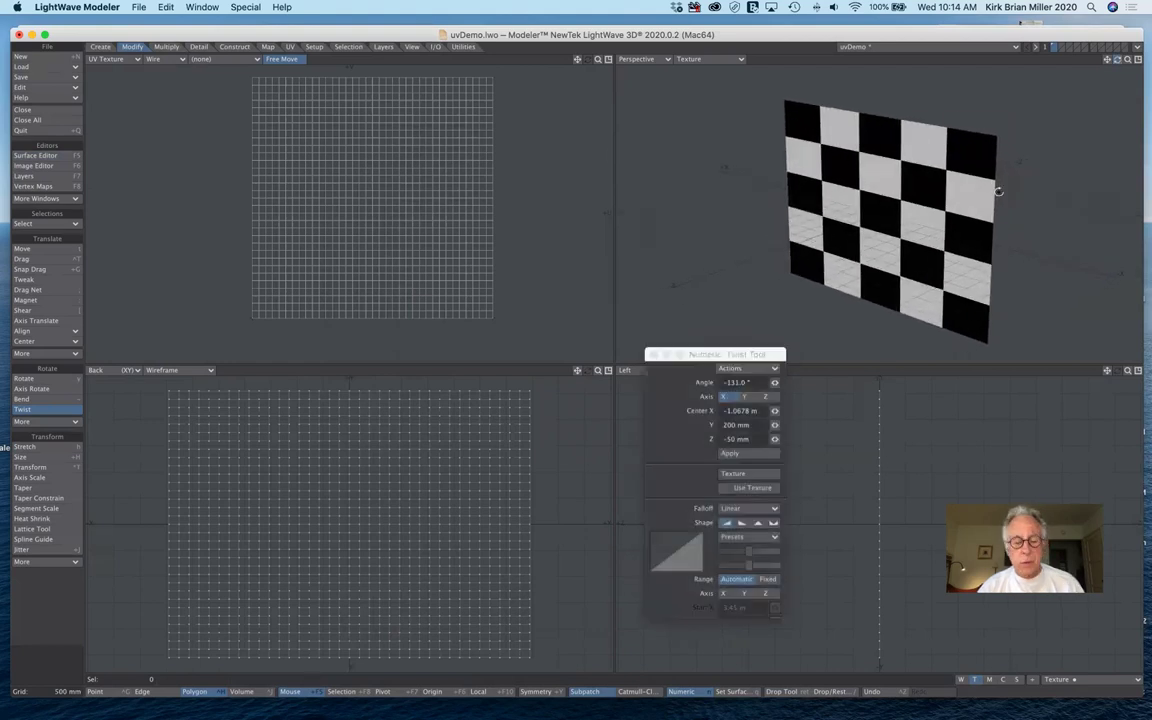
key(t)
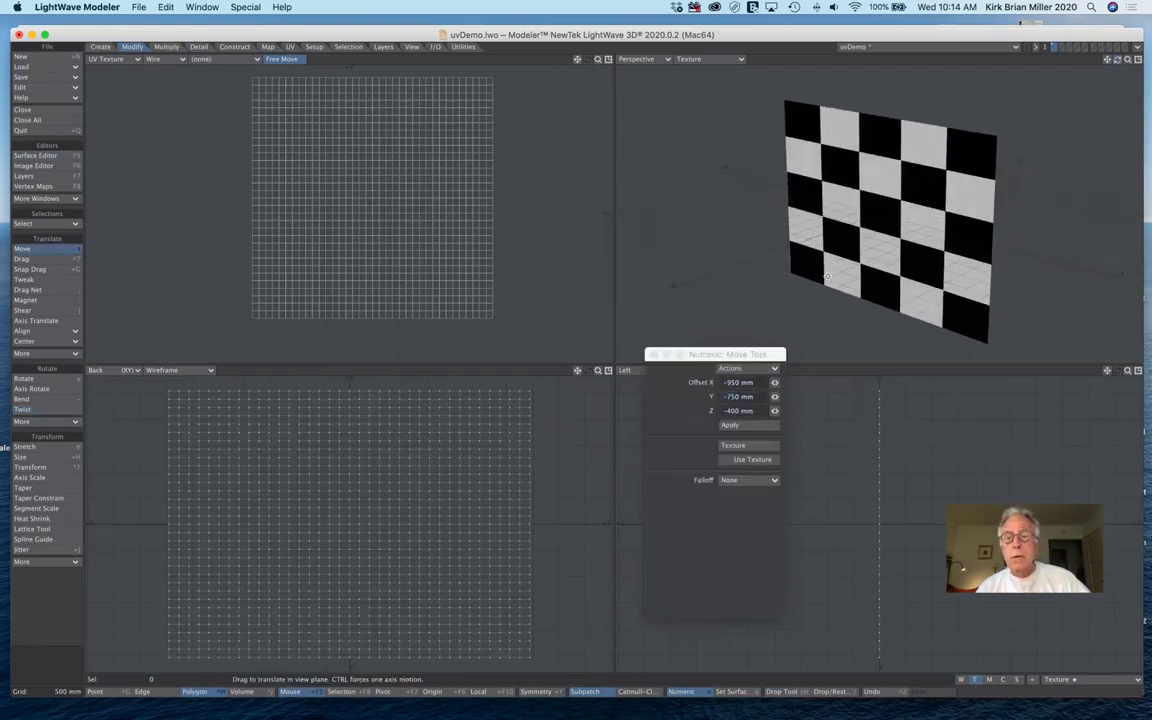
drag(890, 220, 896, 273)
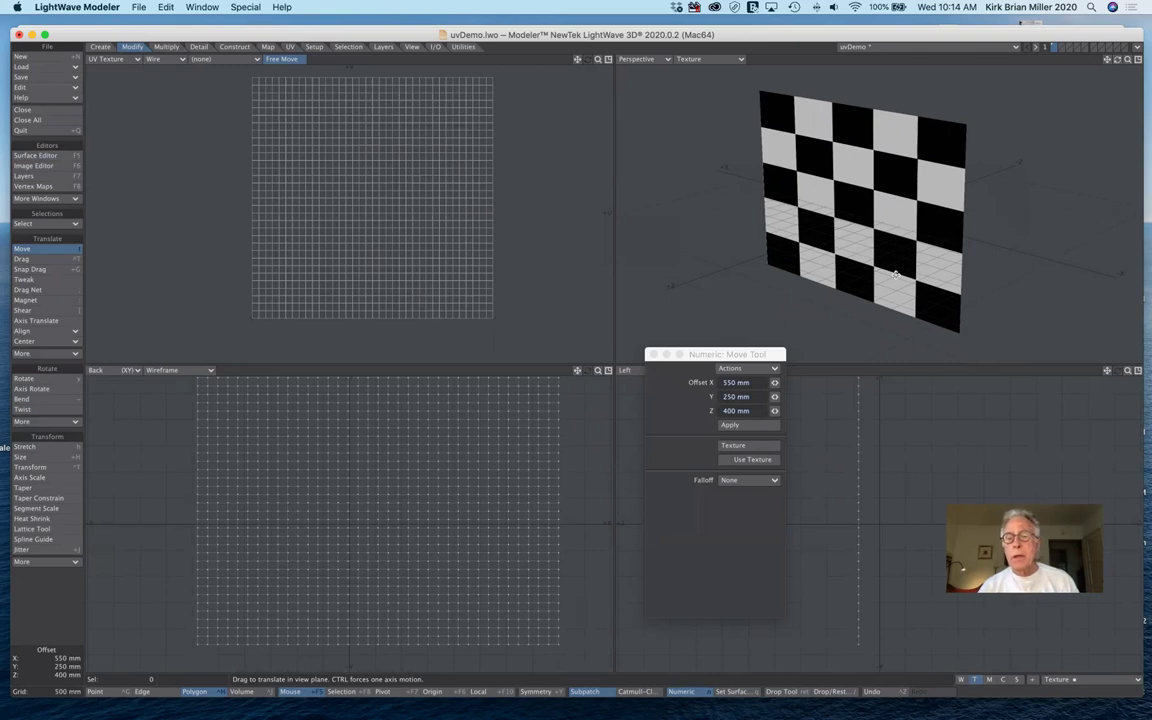
drag(768, 358, 590, 329)
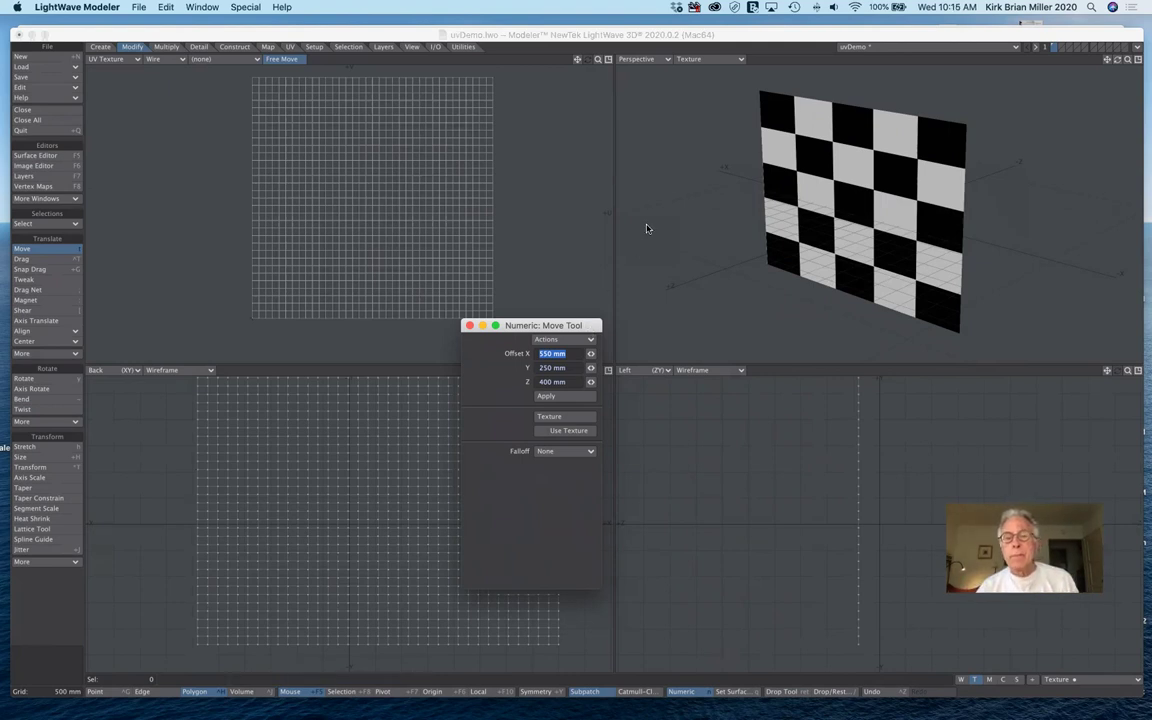
drag(568, 331, 528, 336)
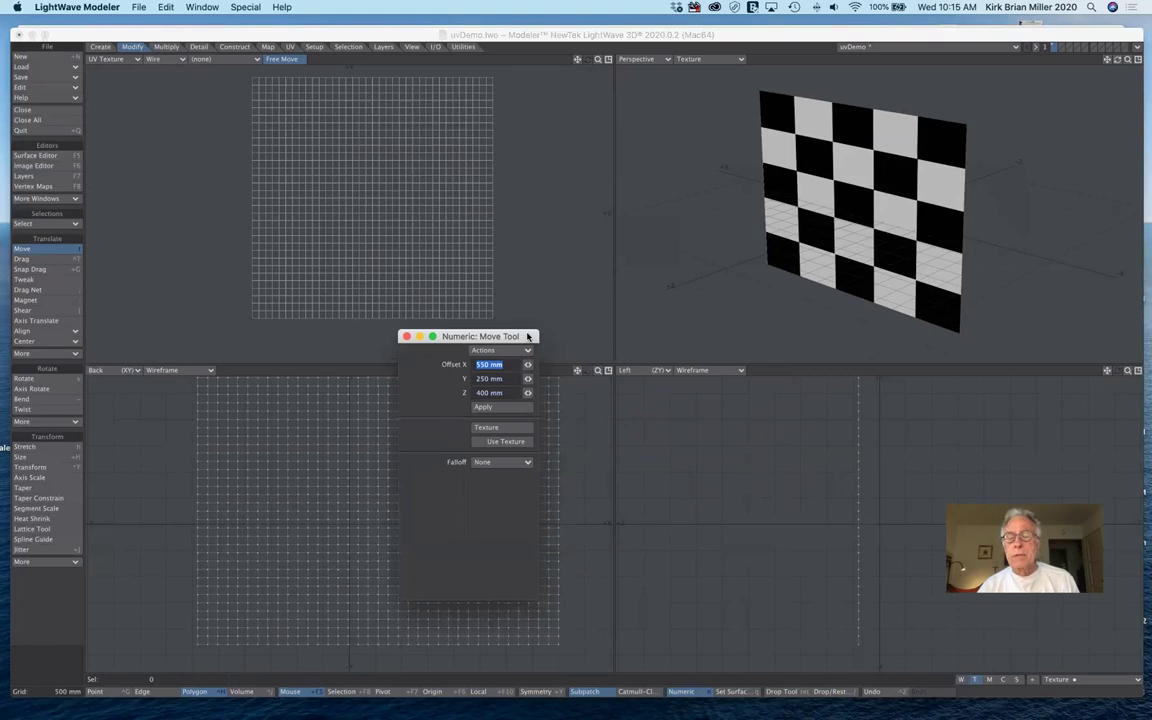
drag(481, 339, 484, 338)
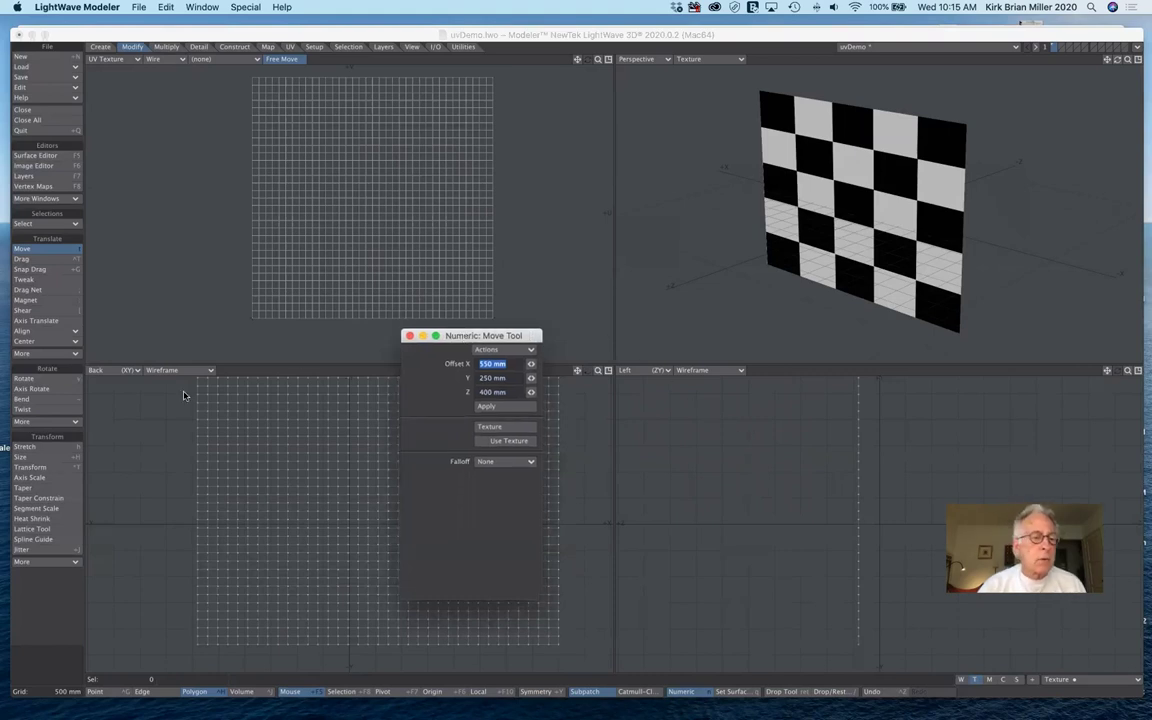
- Twist the flag plane about -121° around the X axis from the Left viewport and view the mapped checkerboard in perspective
click(41, 410)
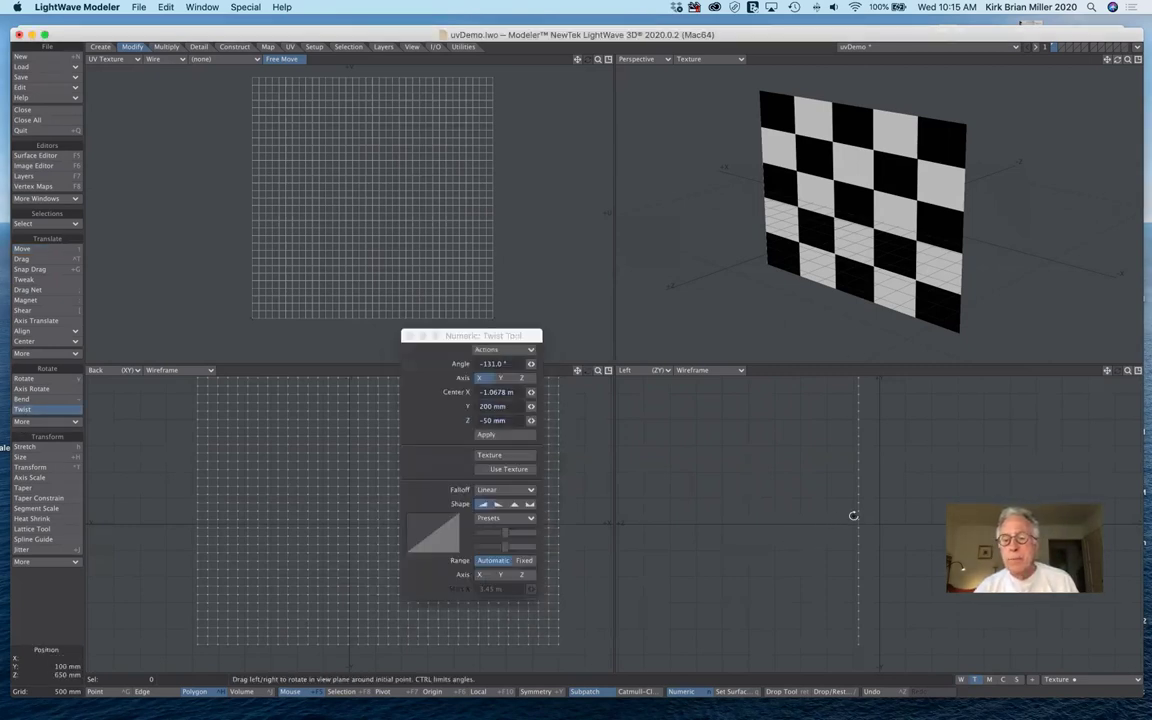
drag(857, 508, 744, 508)
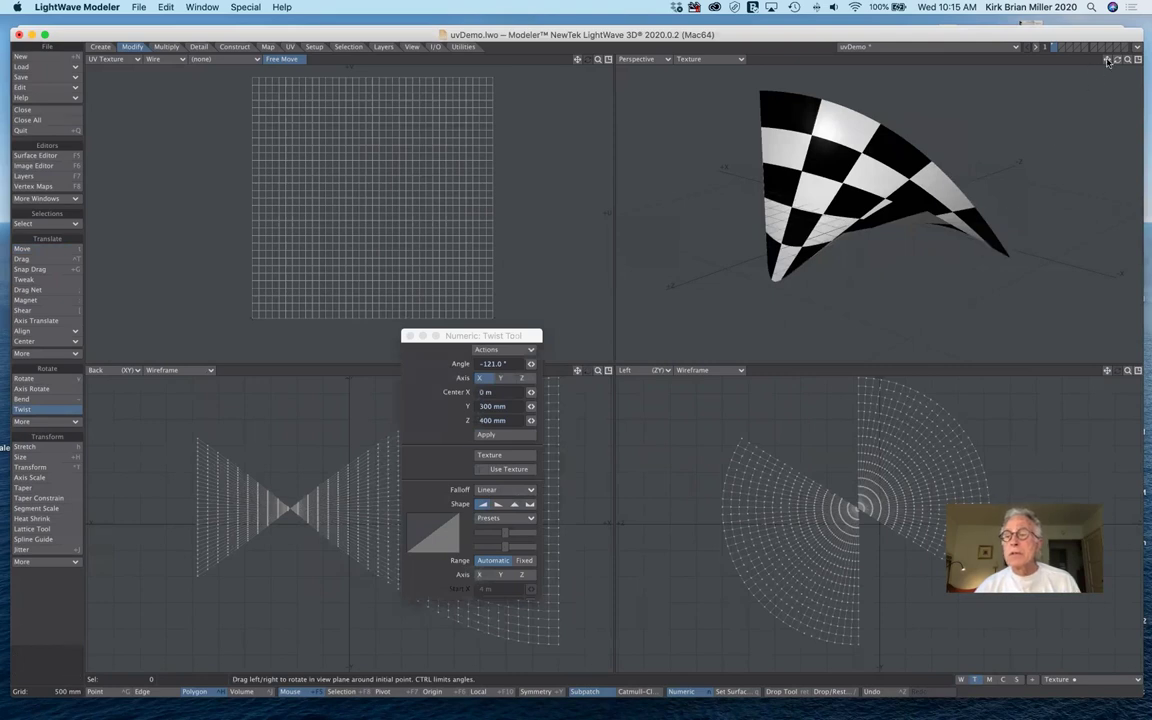
drag(1118, 61, 980, 74)
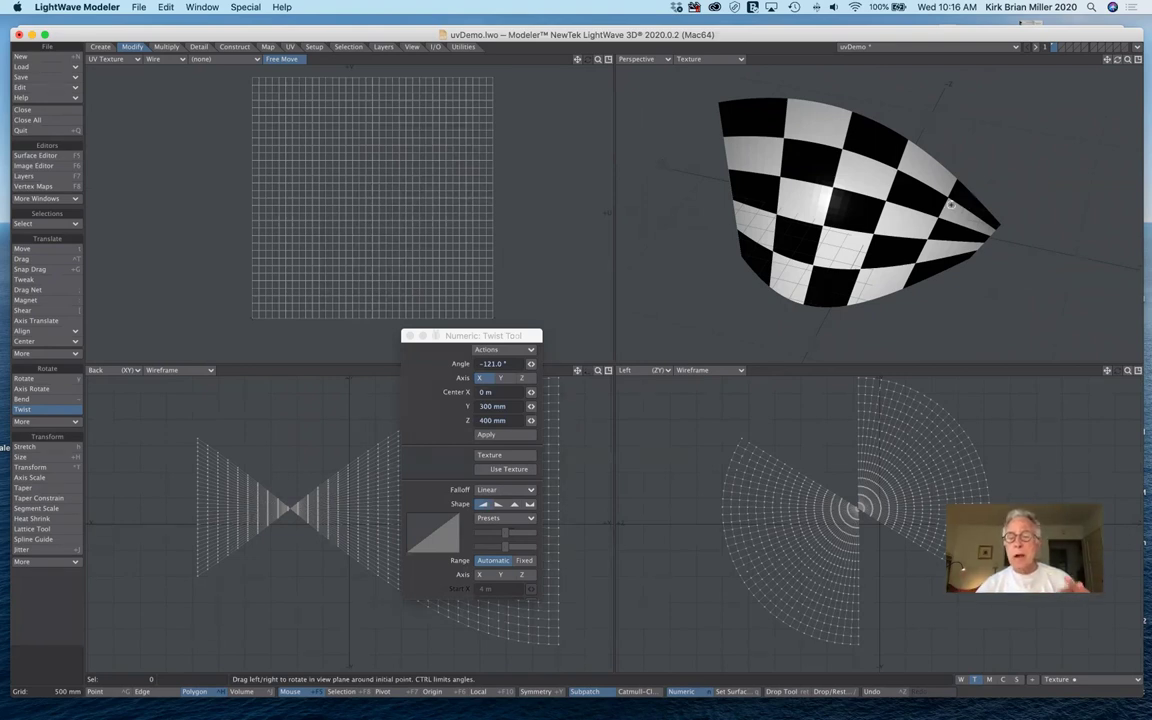
- Undo the UV-mapped flag's twist and relocate the Numeric window into the Left viewport
drag(528, 342, 631, 361)
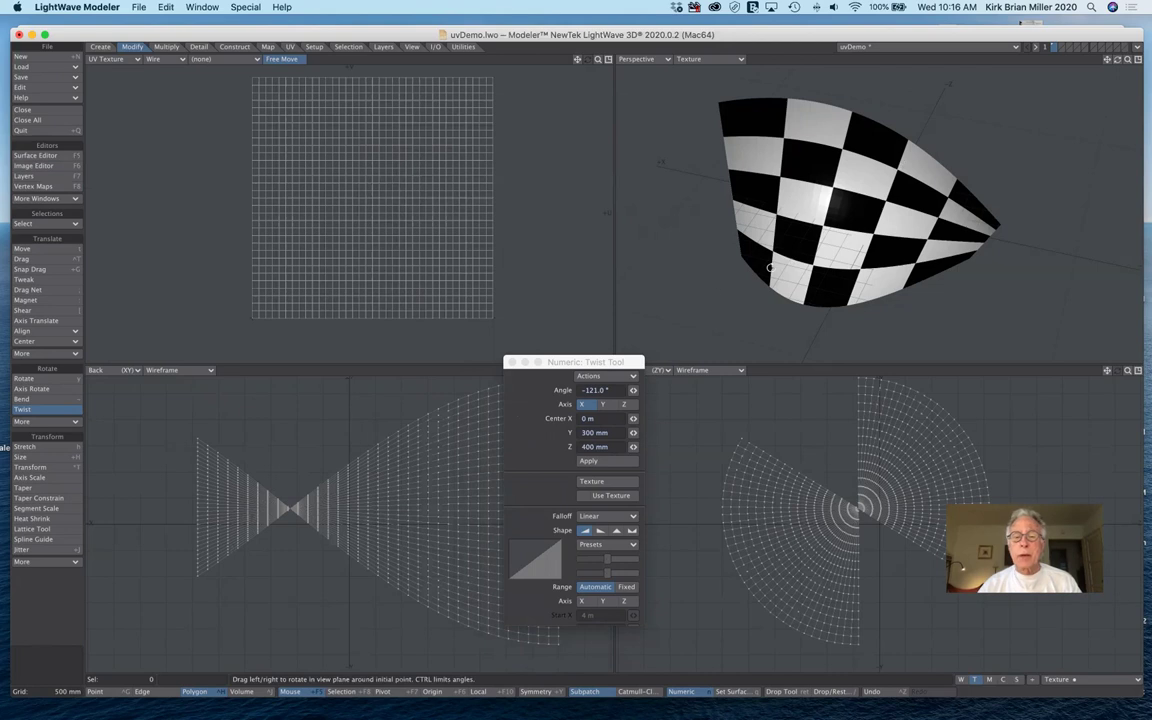
drag(601, 362, 634, 358)
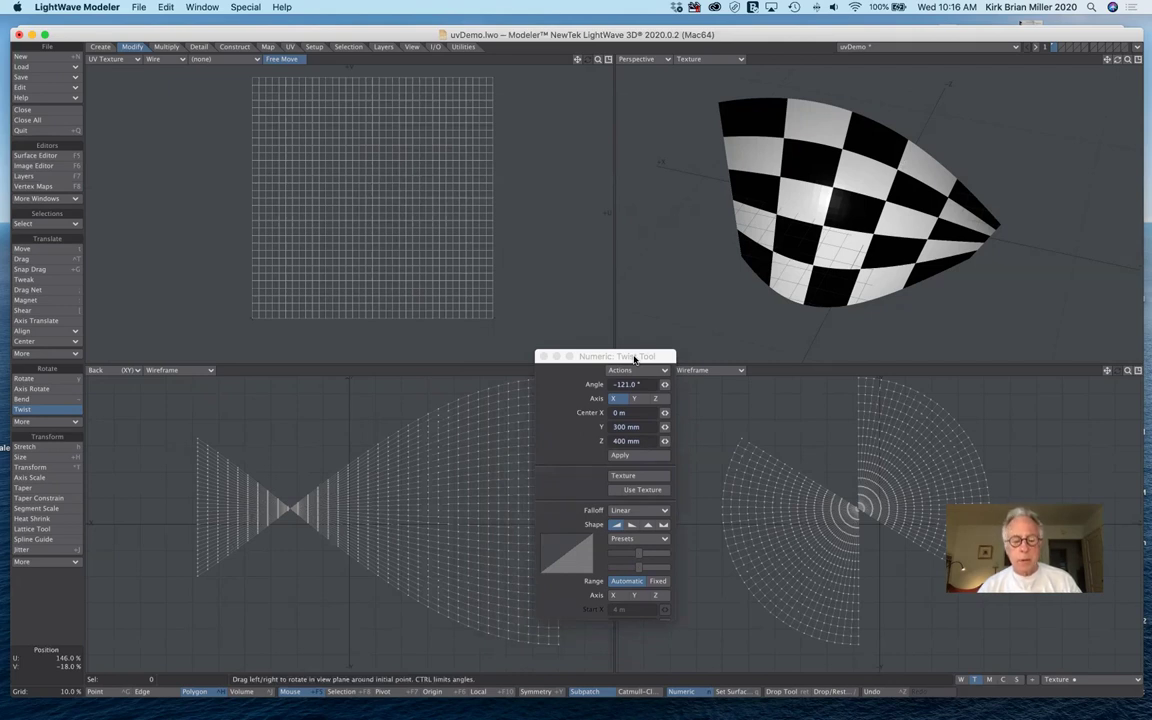
key(u)
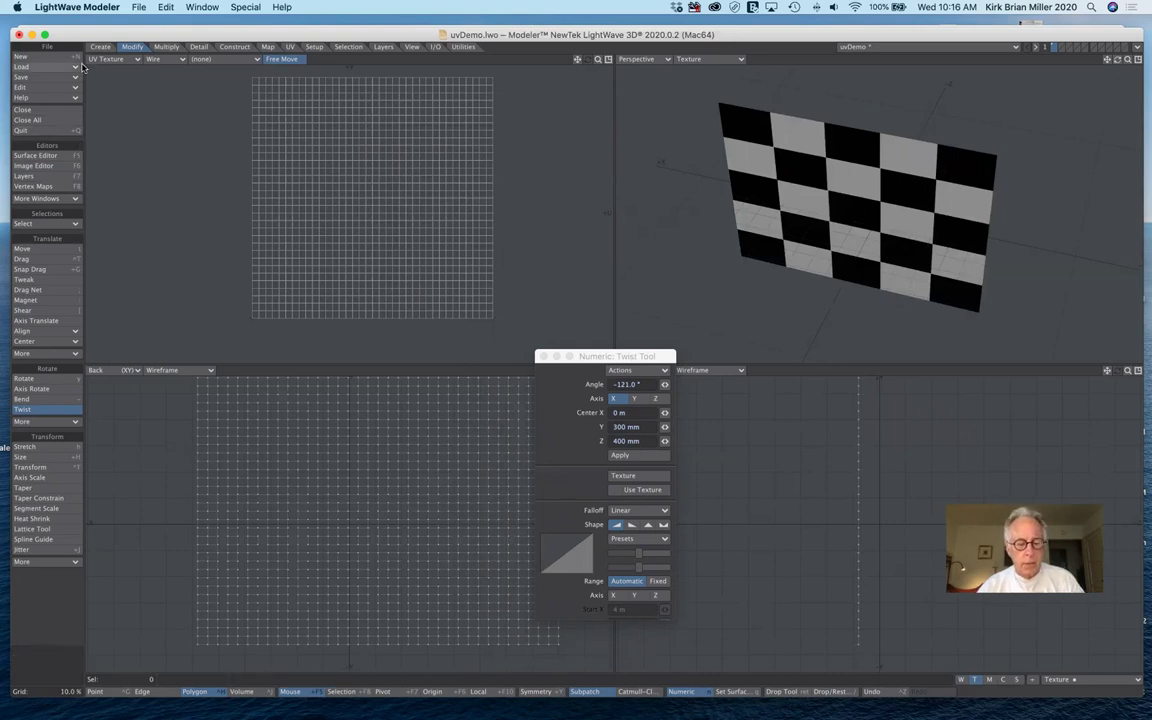
key(u)
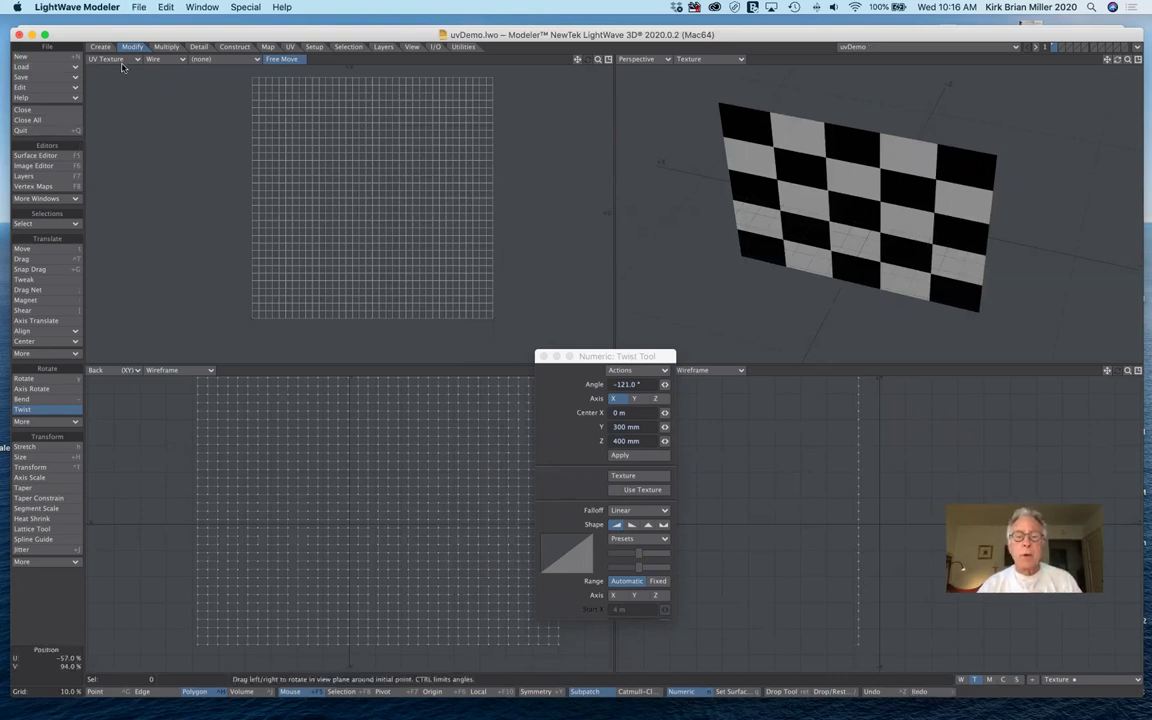
drag(643, 356, 747, 399)
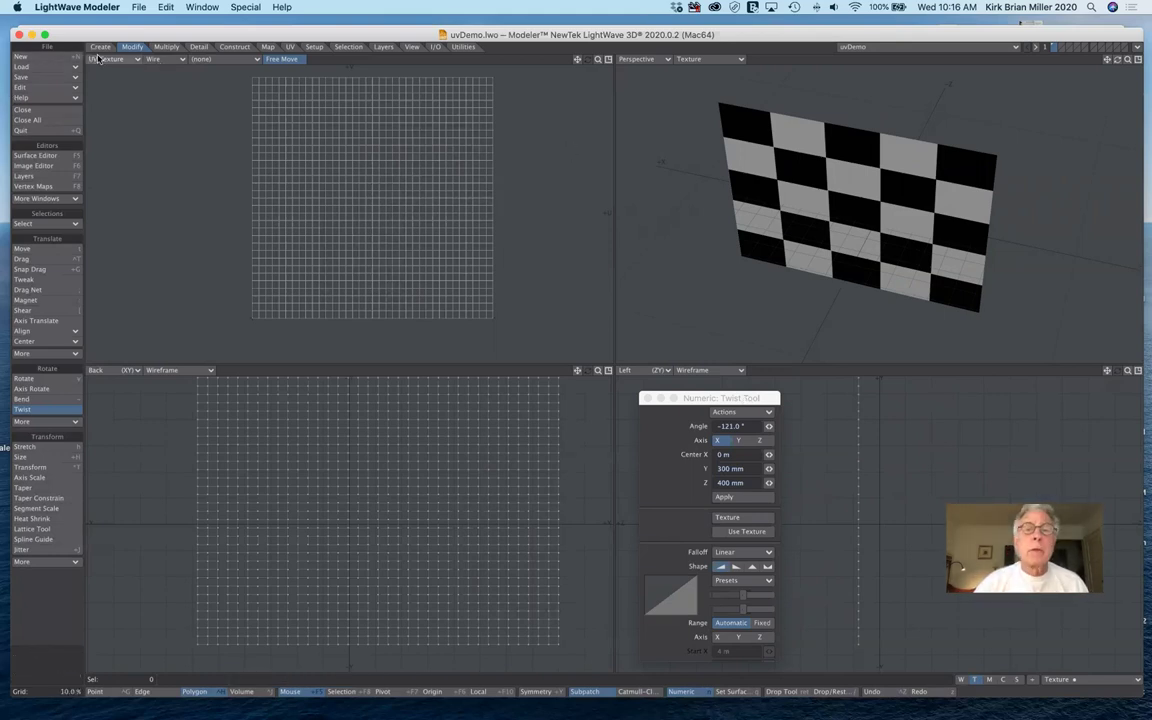
- Start a new empty object and return the UV Texture viewport to the Top view
click(47, 58)
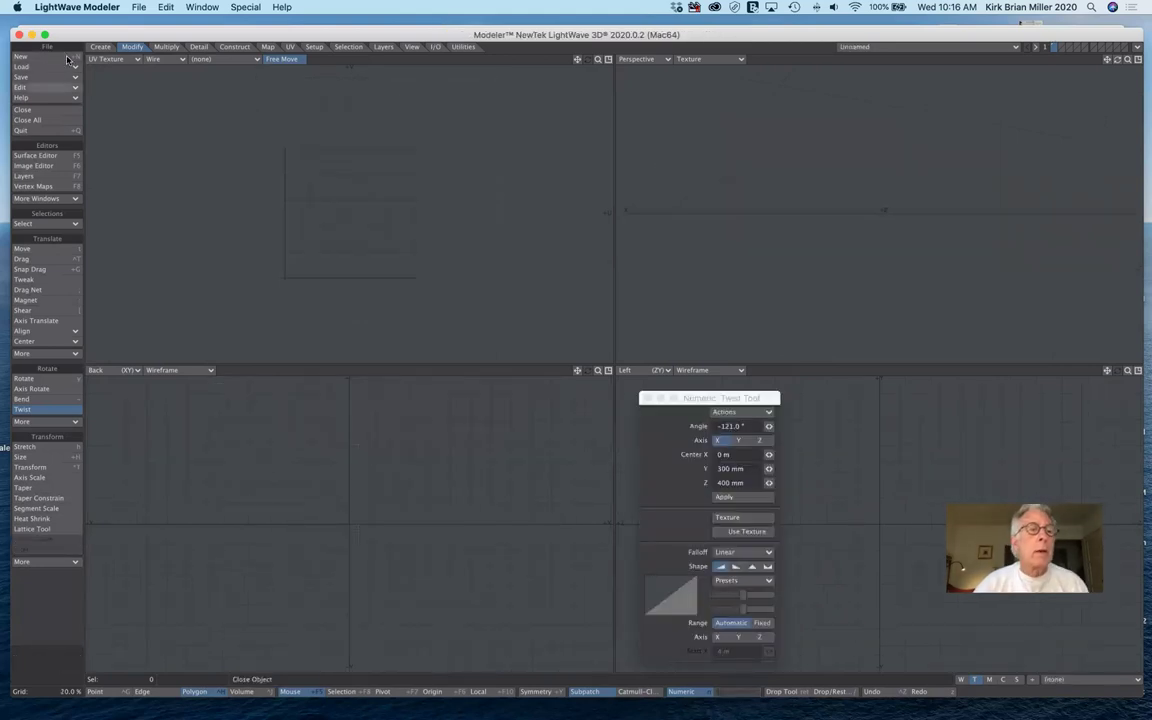
click(122, 60)
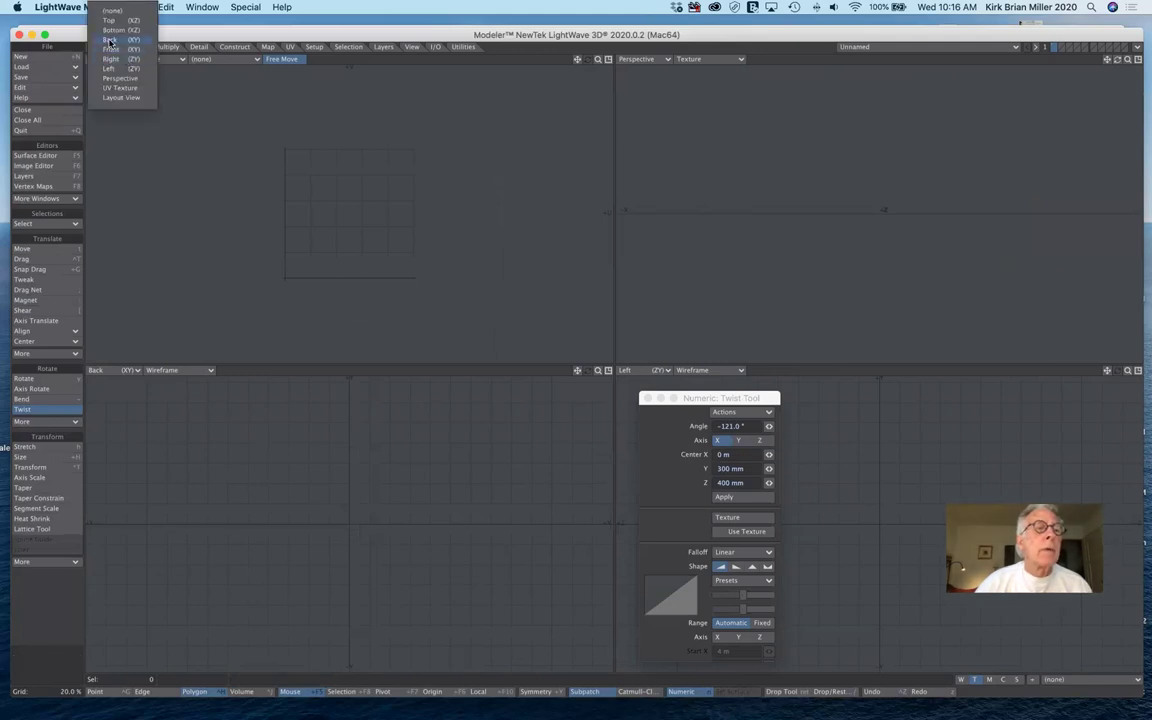
click(108, 21)
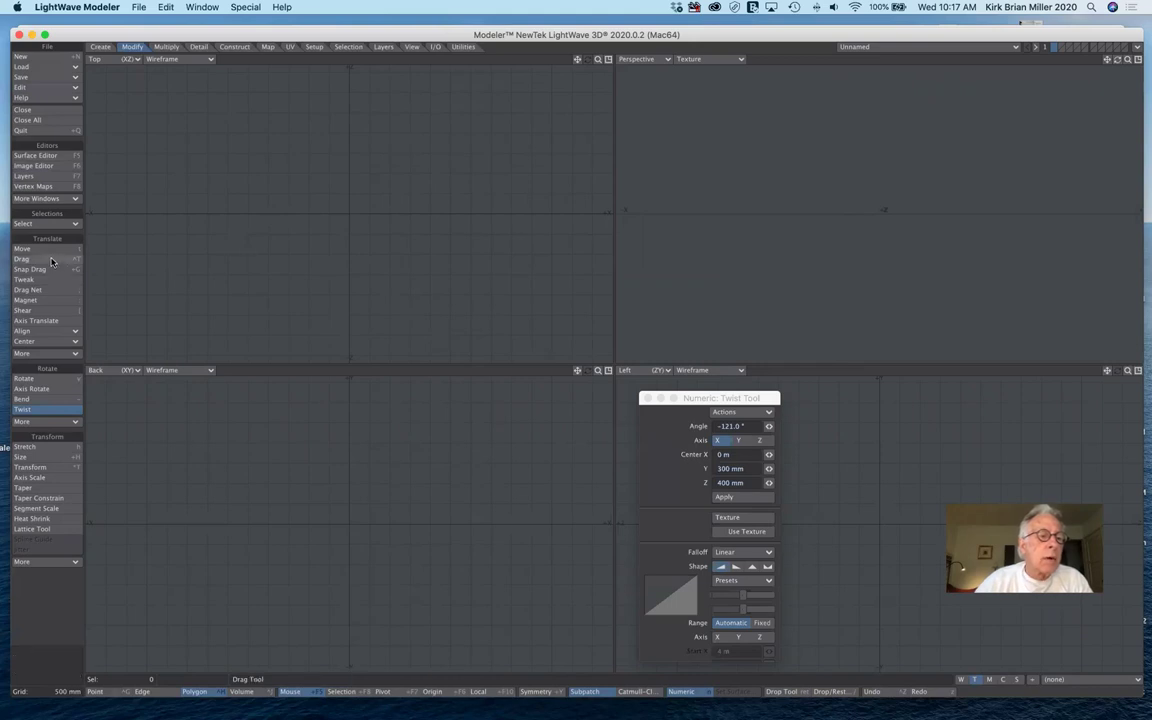
- Draw a flat box about 4.2 m wide and 1.1 m deep centred in the Top view, with 1 segment in X and Y
click(101, 47)
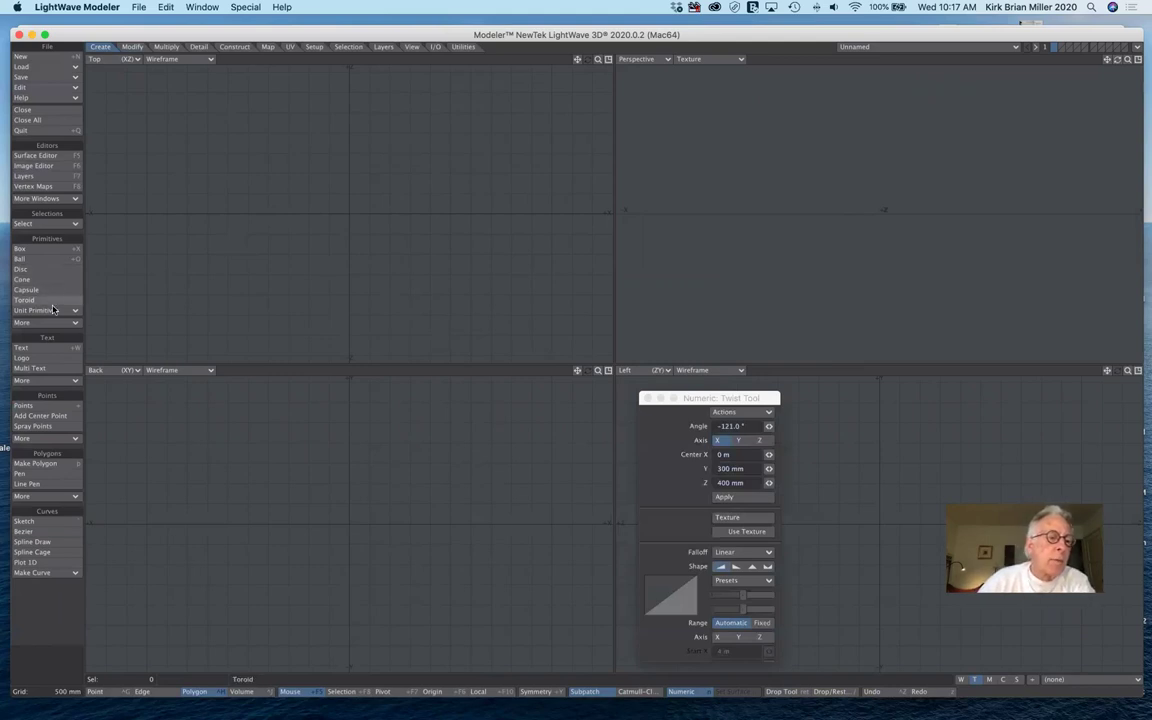
click(38, 249)
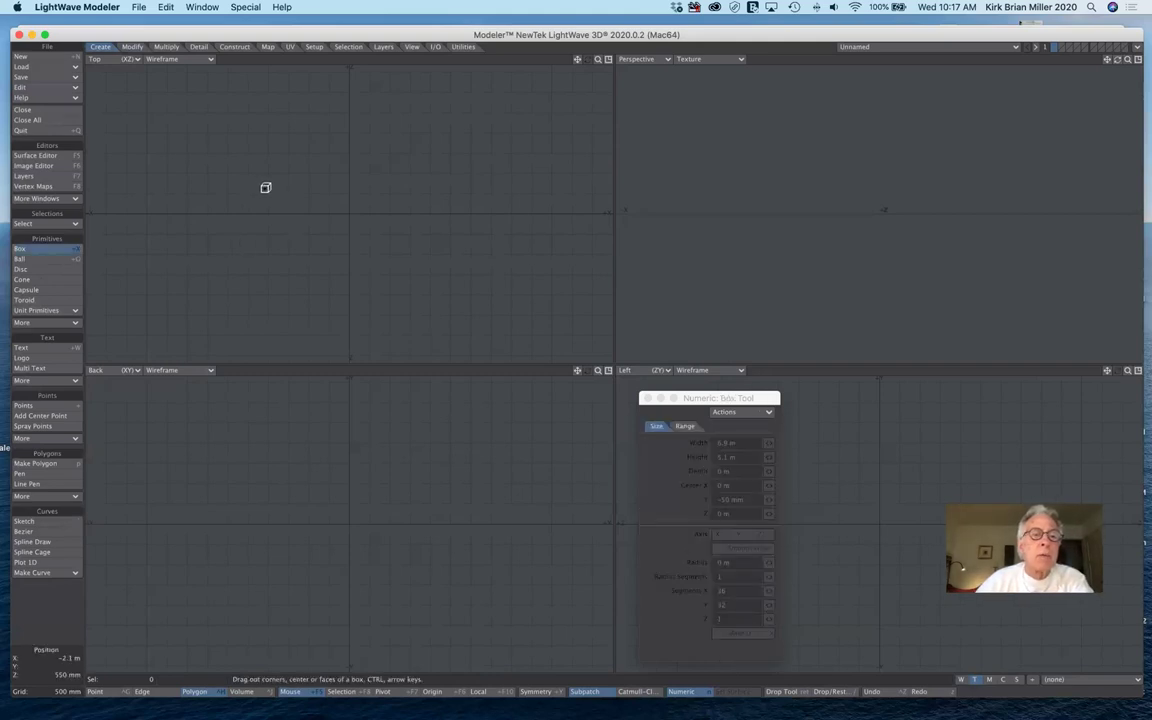
drag(264, 191, 435, 233)
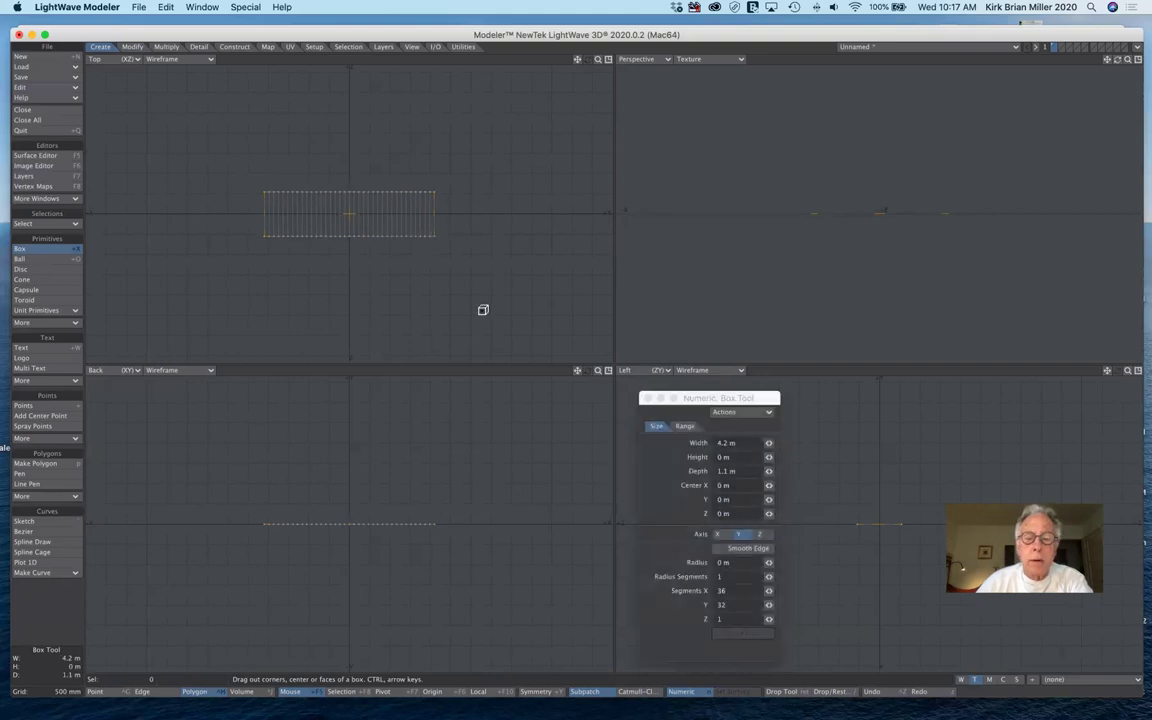
drag(771, 591, 745, 605)
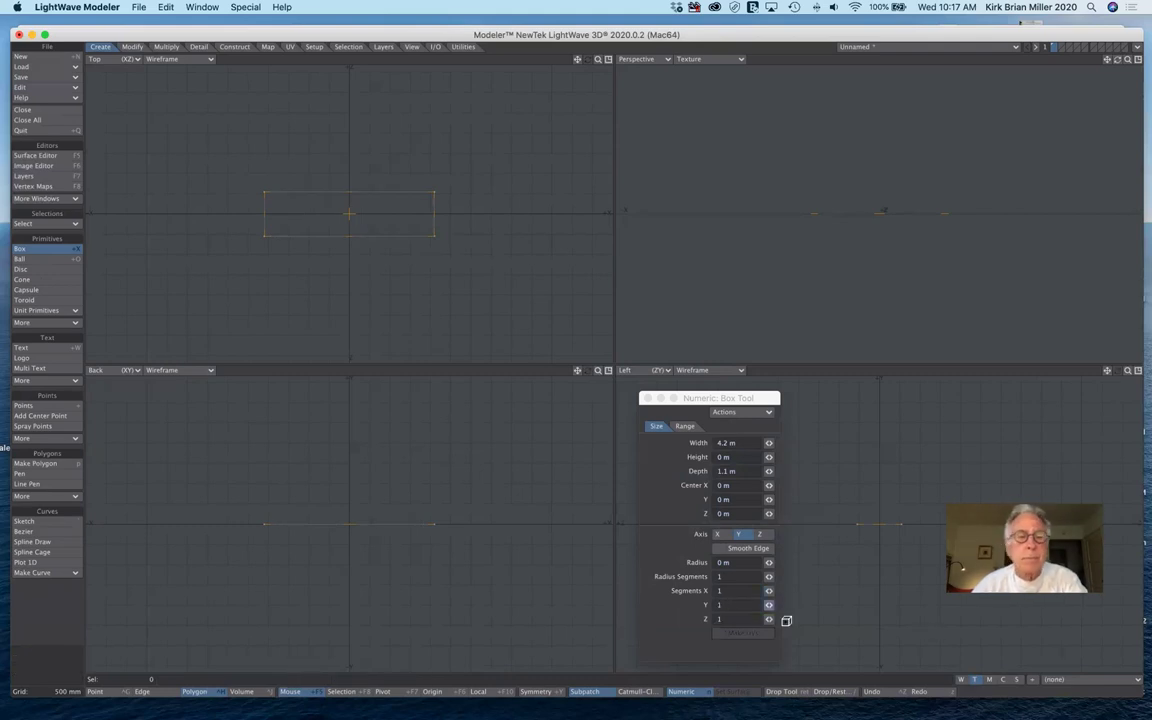
- Raise the box to a height of about 5 m, view it at an angle in perspective and finish it with nothing selected
drag(348, 521, 344, 334)
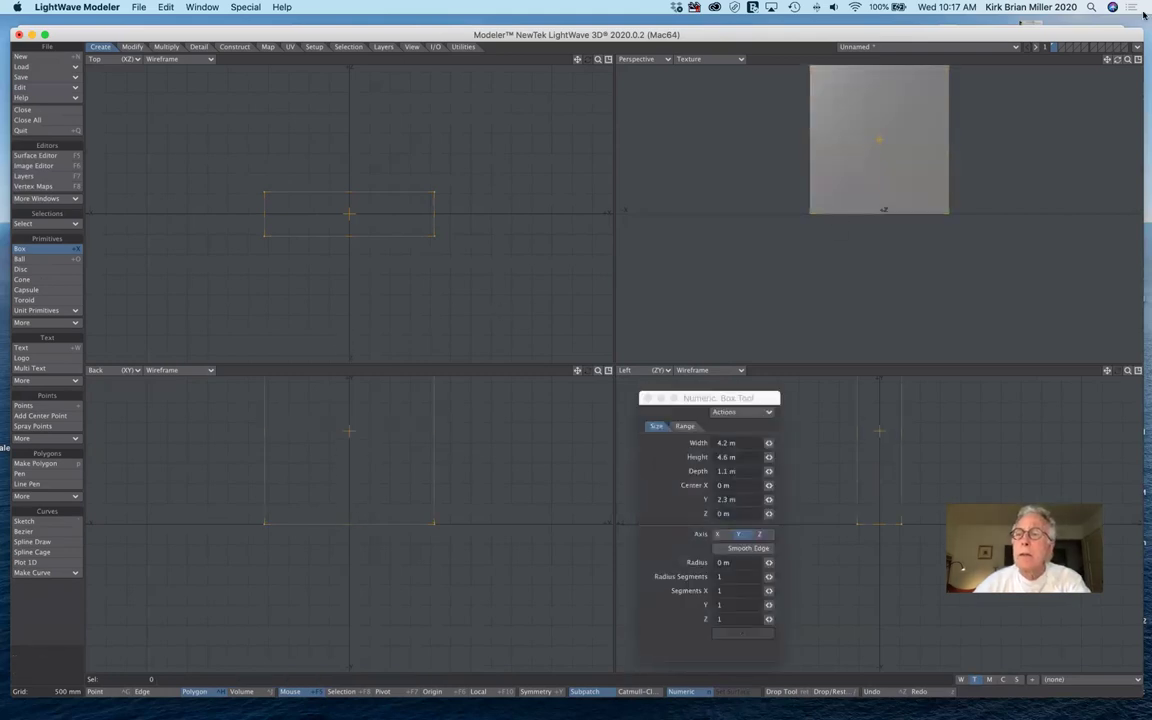
key(space)
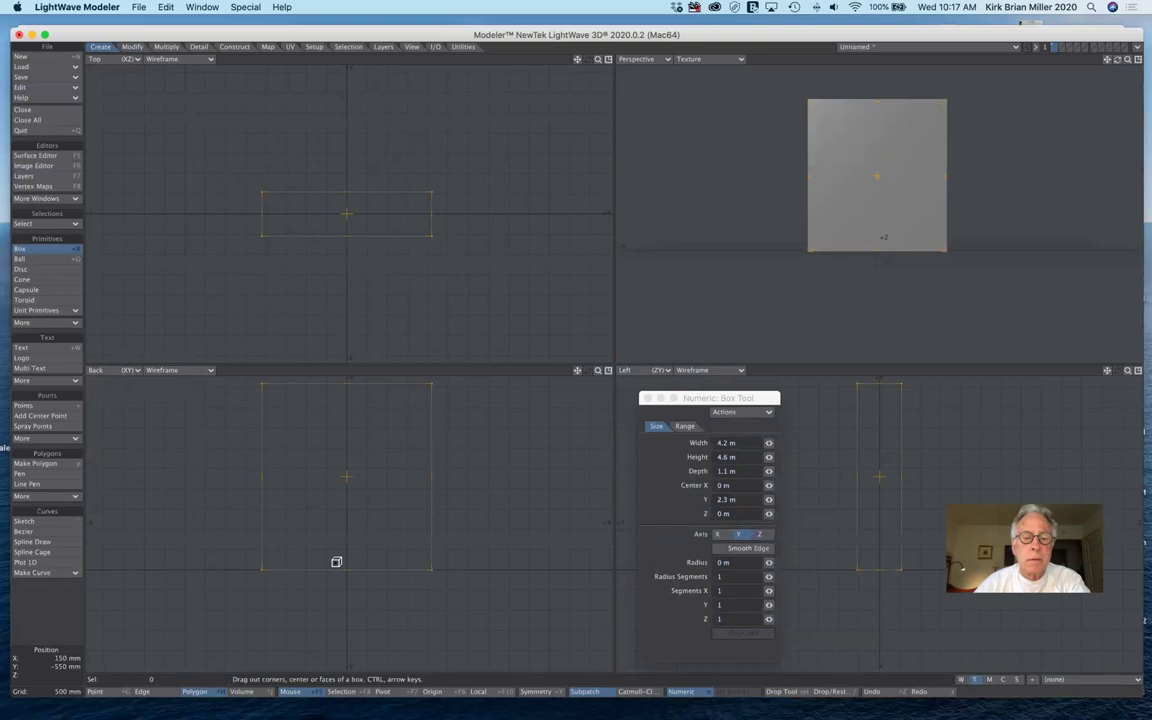
alt+shift+drag(348, 381, 352, 417)
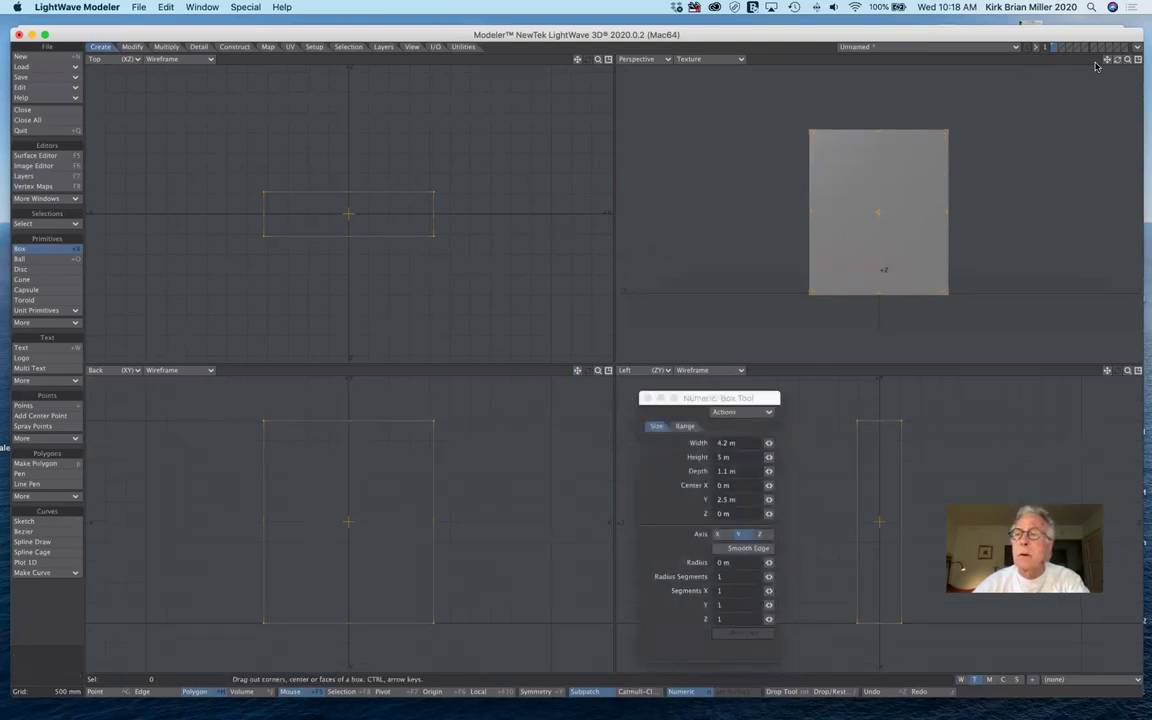
drag(1117, 59, 1141, 60)
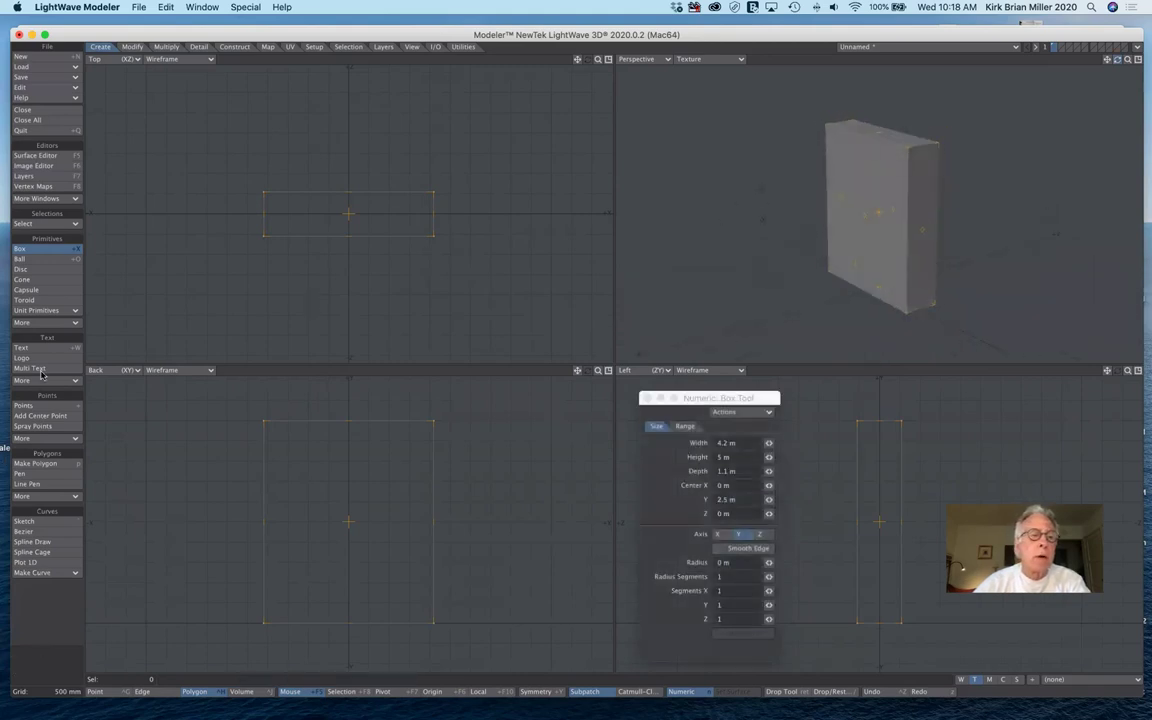
click(57, 251)
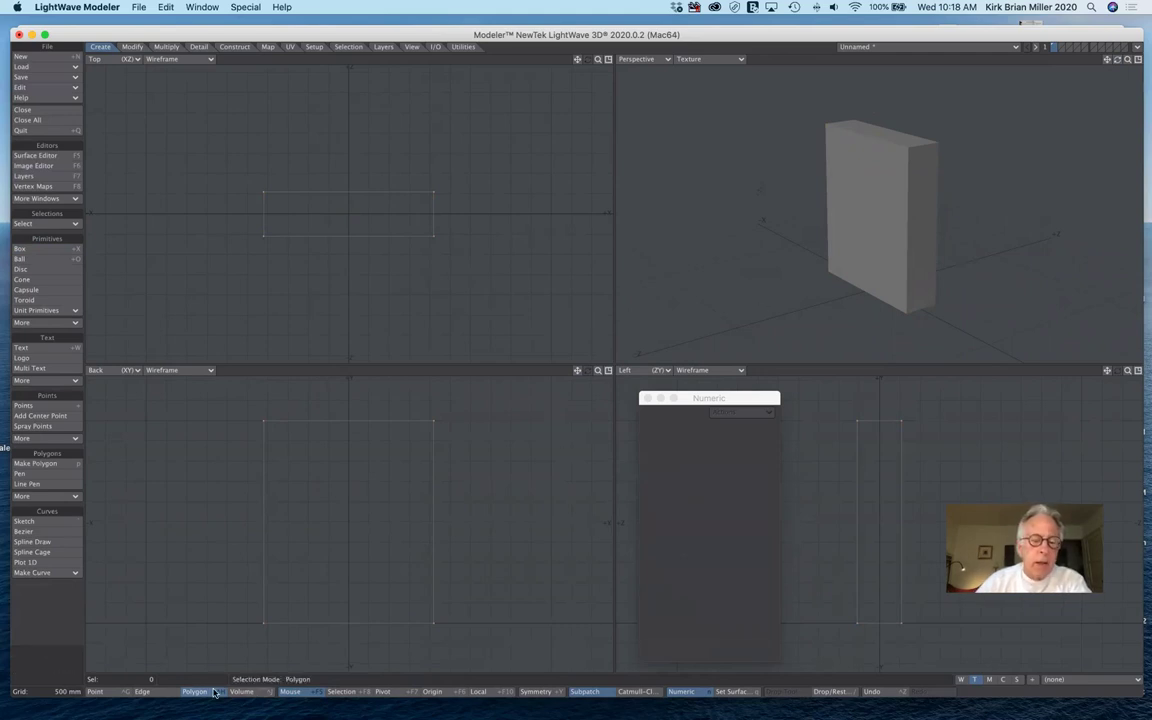
click(889, 224)
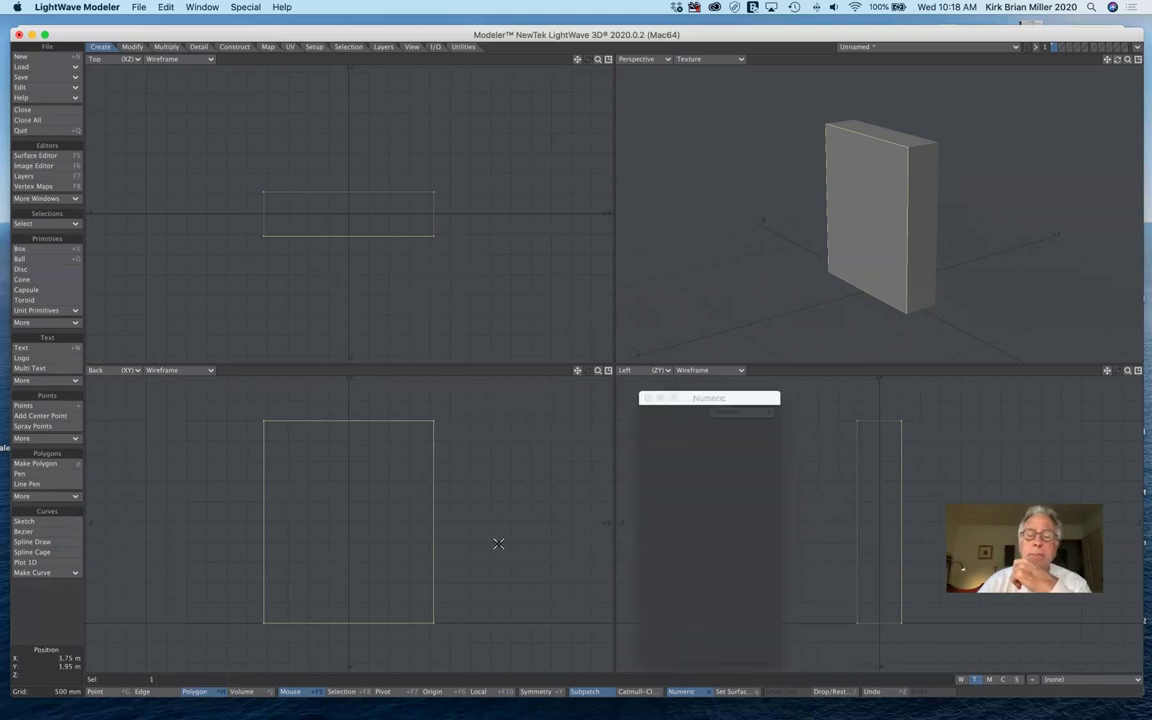
key(slash)
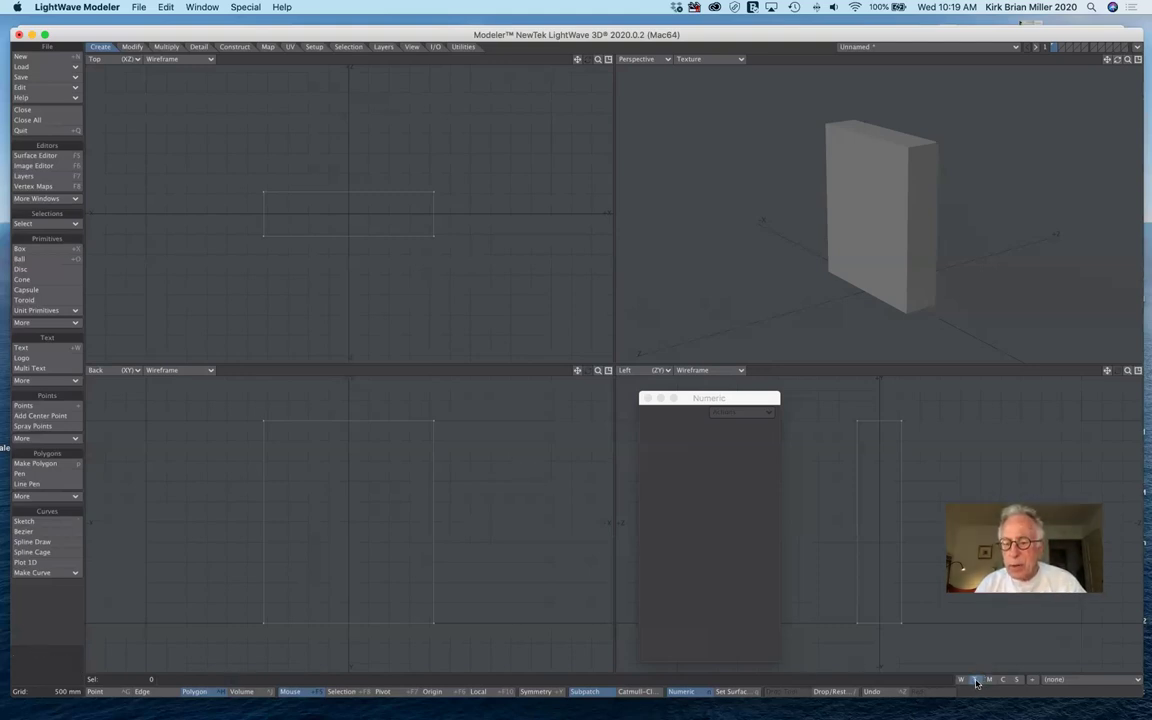
- Create a UV texture map named cerealBox with the Atlas map type, Linear subpatch interpolation and a 20% relative gap size
click(1058, 680)
click(1060, 686)
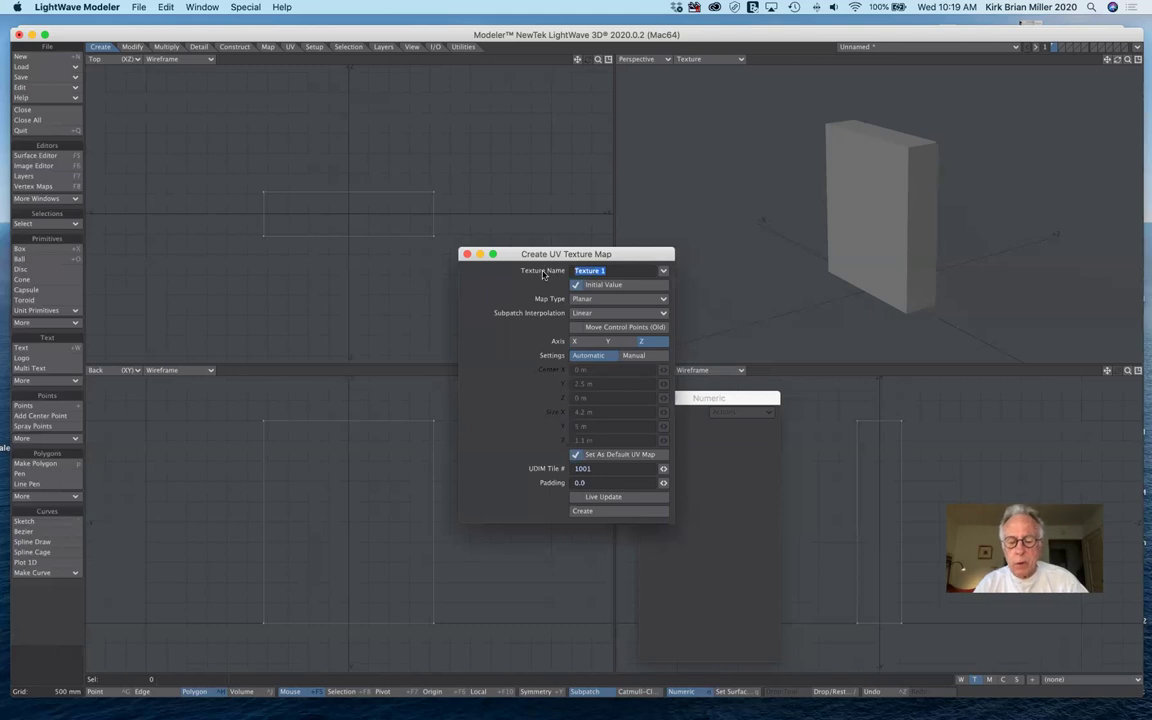
text(ce)
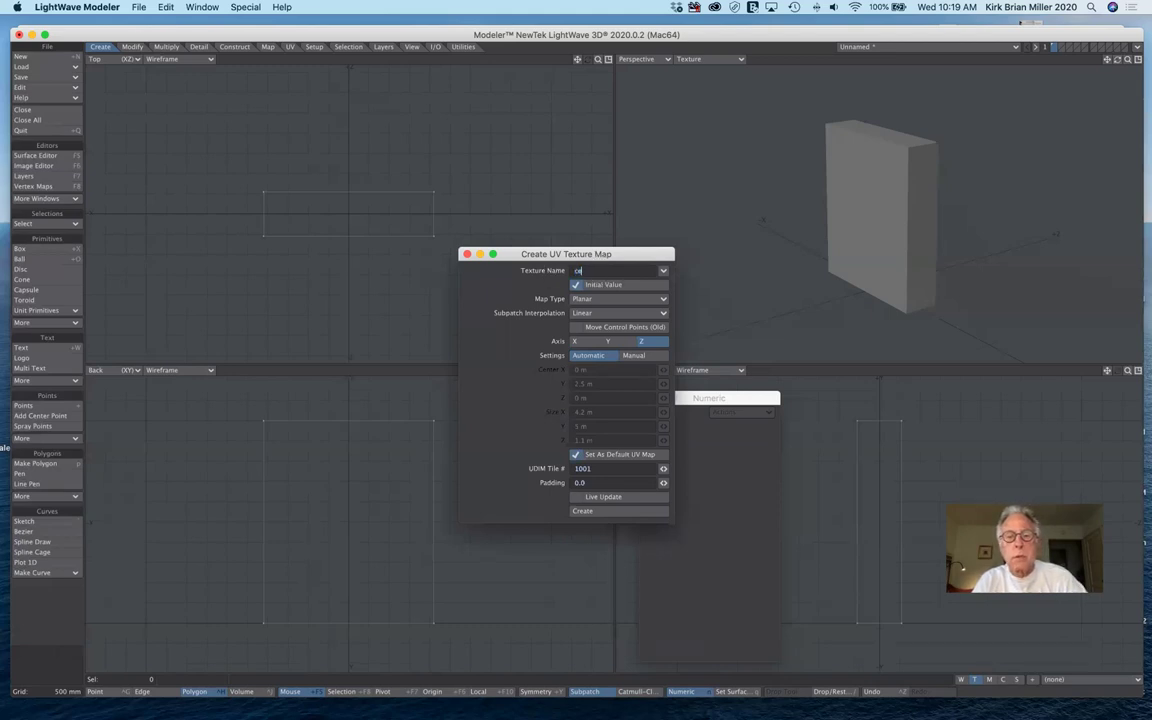
text(real)
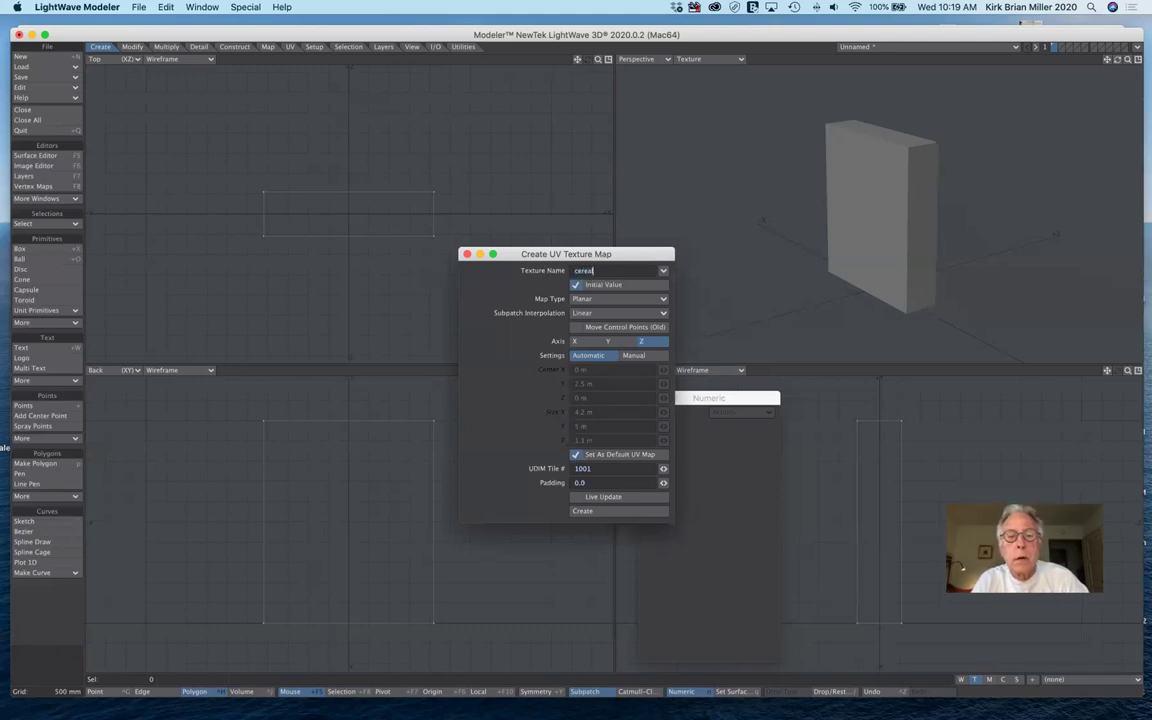
text(Box)
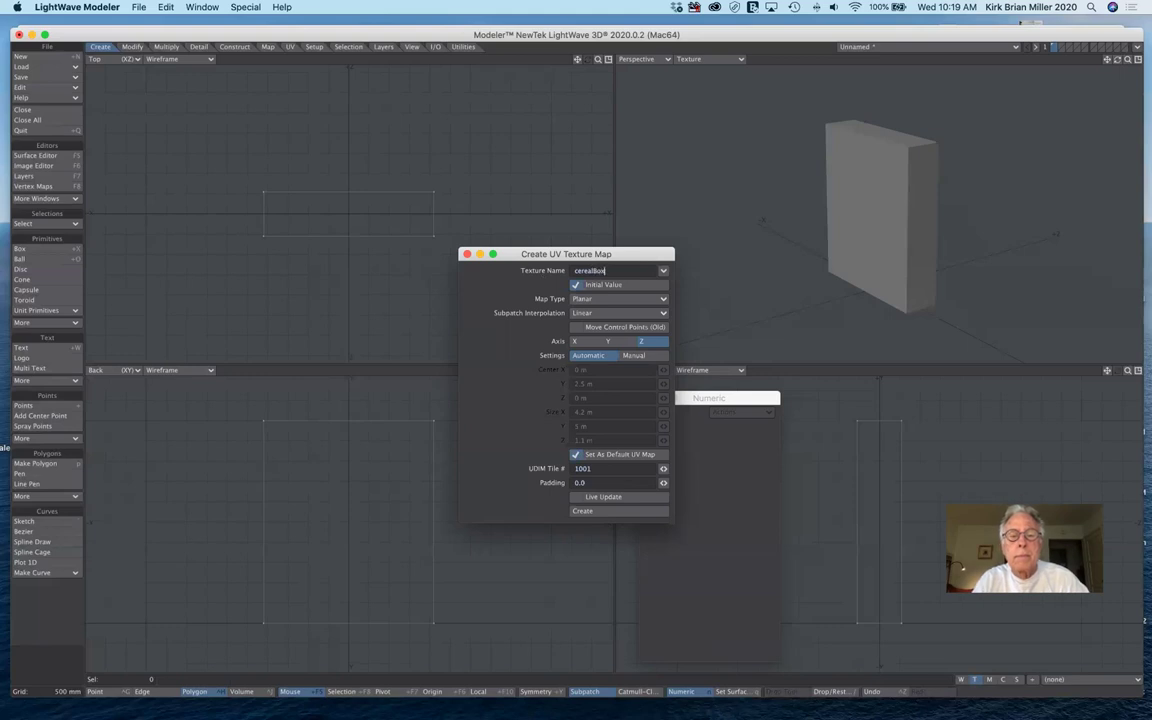
click(603, 300)
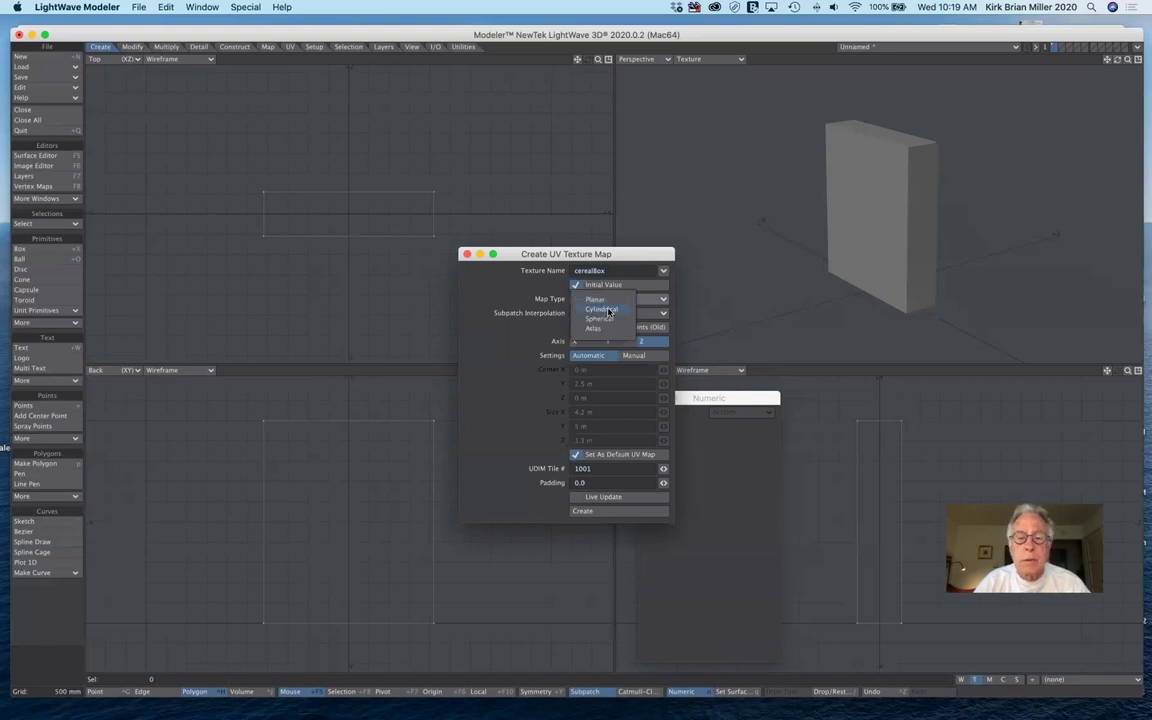
click(609, 328)
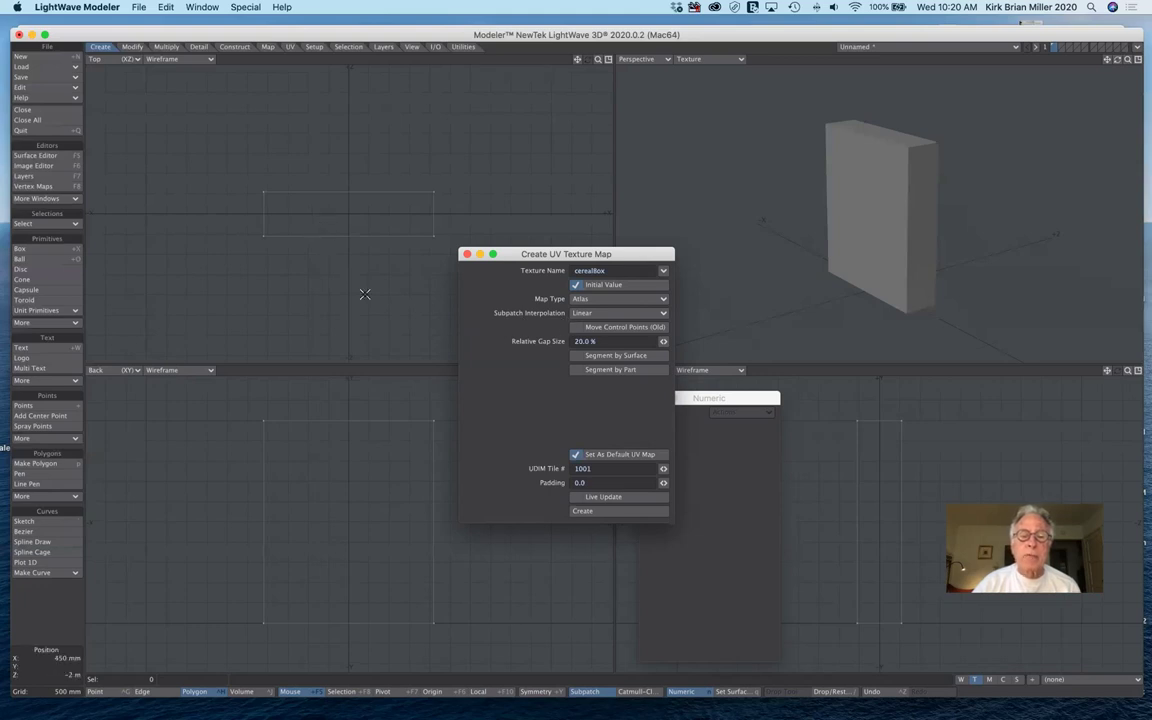
click(594, 314)
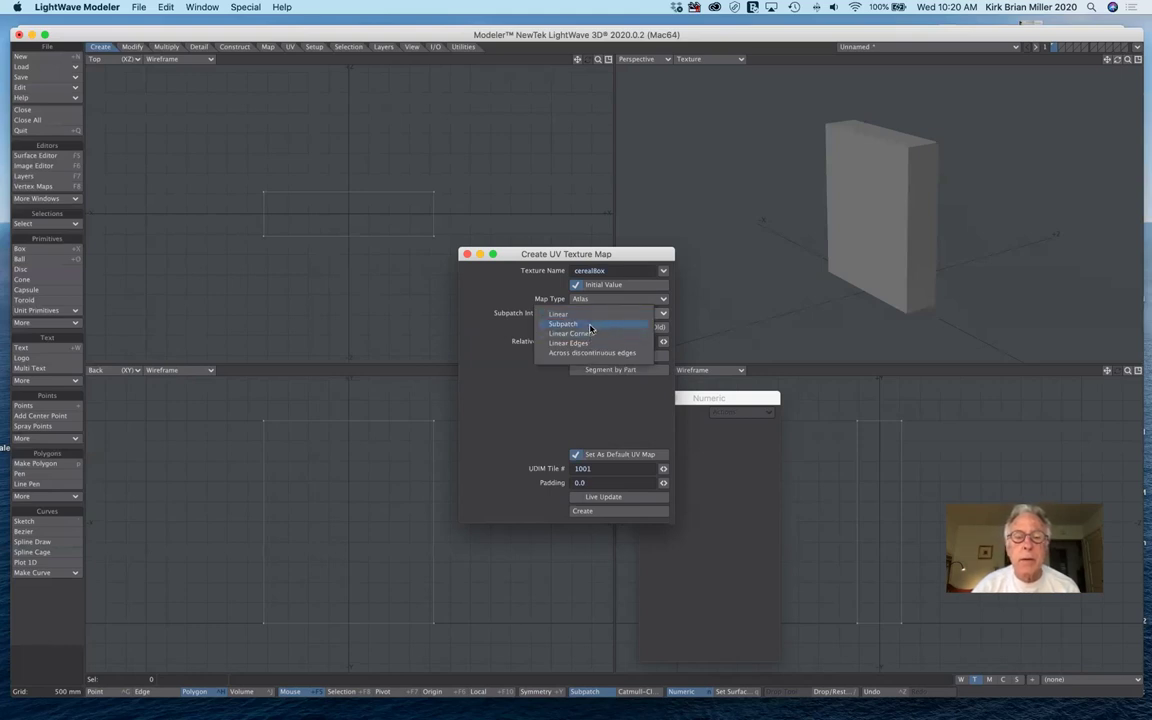
click(504, 257)
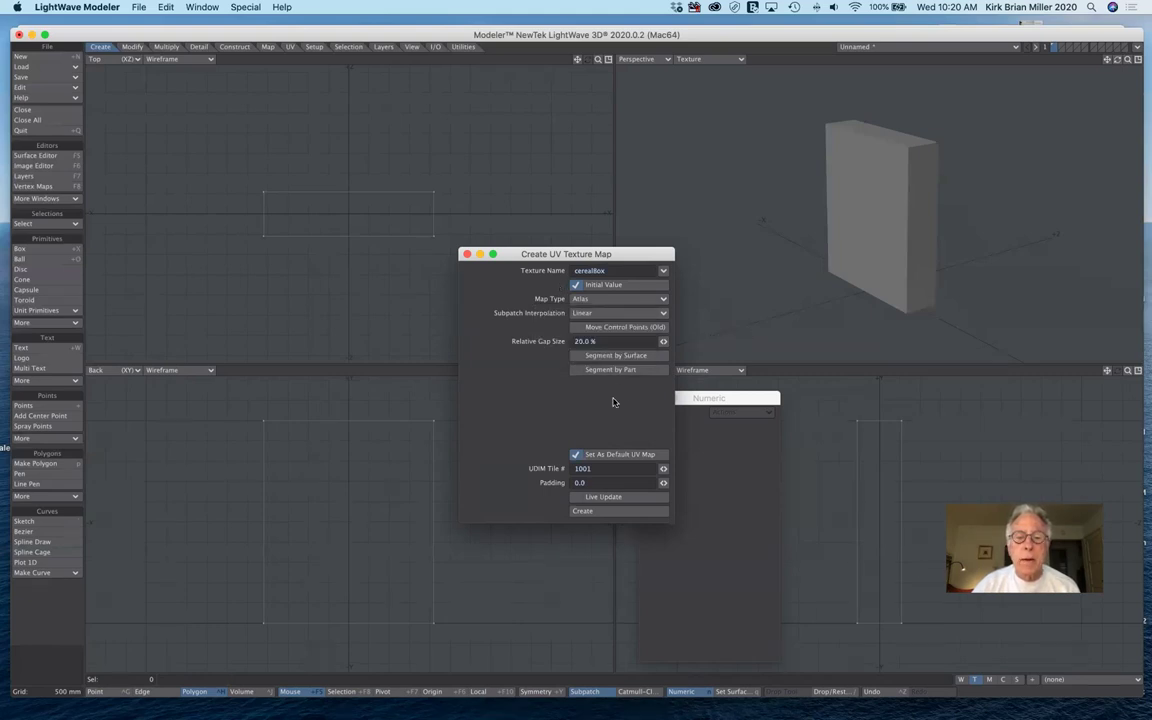
click(609, 513)
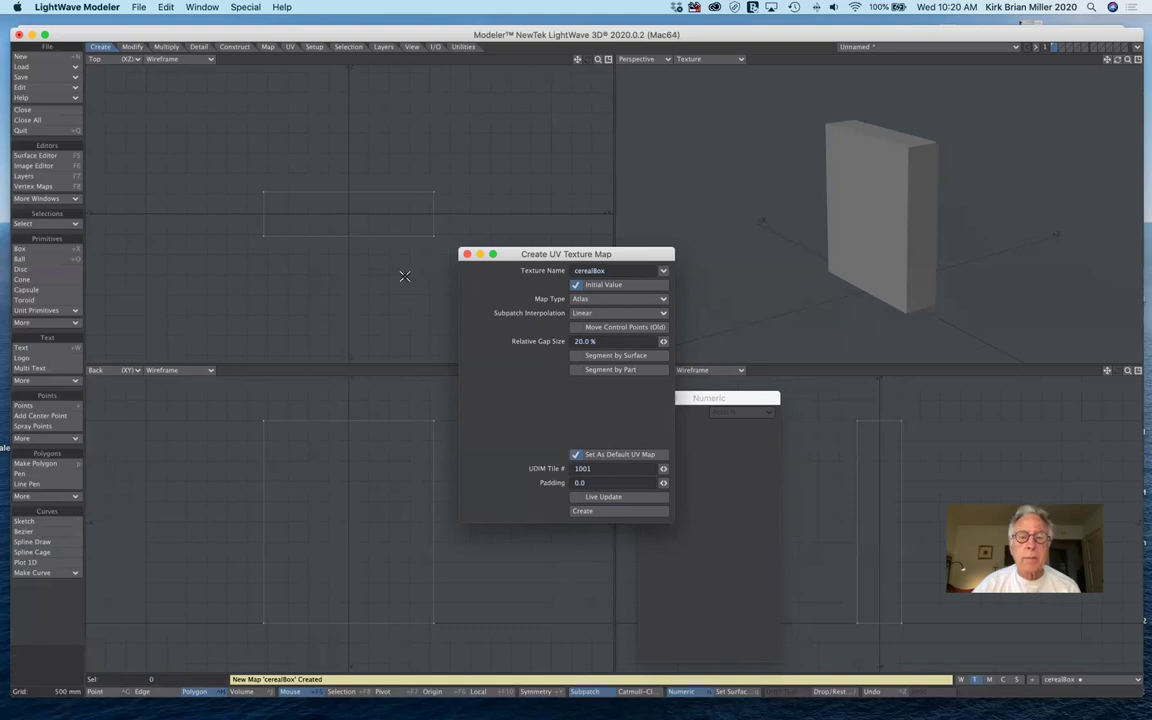
click(467, 256)
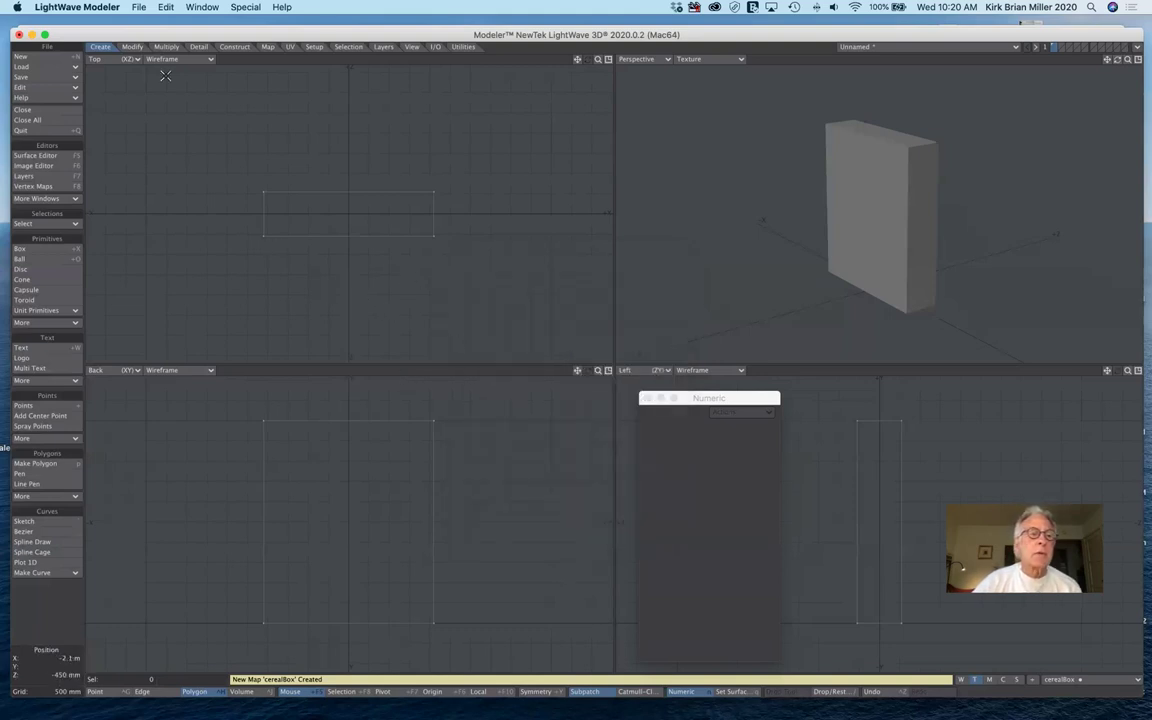
- Switch the Top viewport to UV Texture and enlarge the box's unwrapped faces to fill it
click(112, 60)
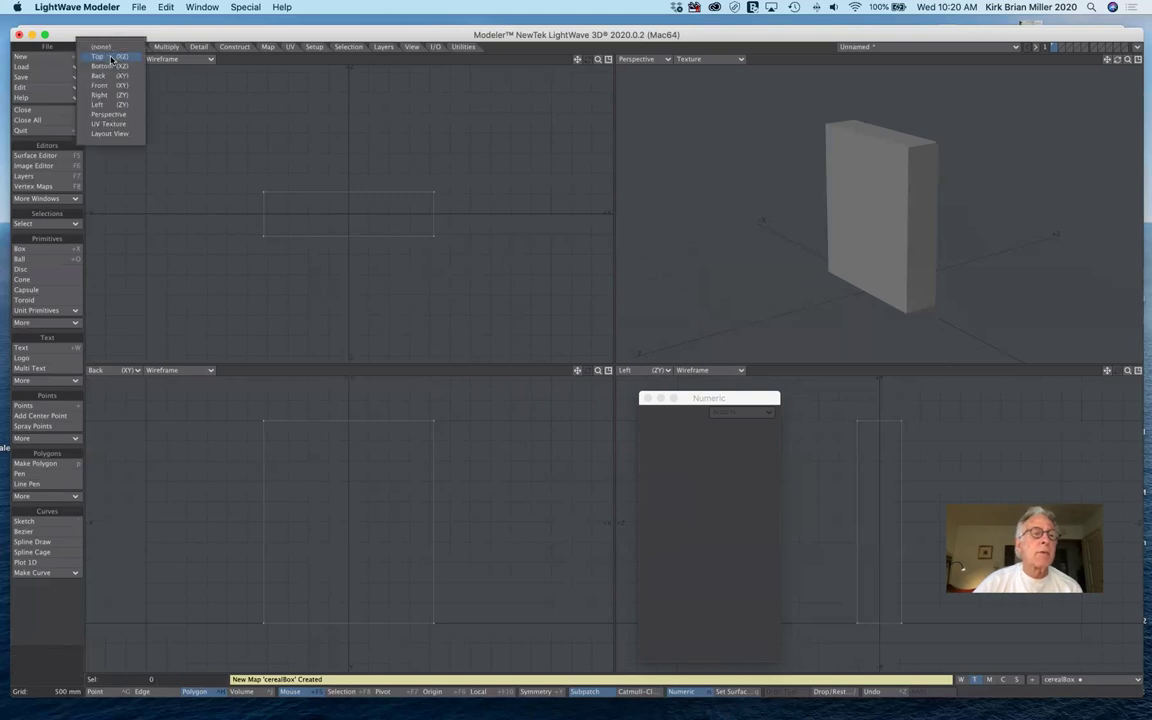
click(108, 123)
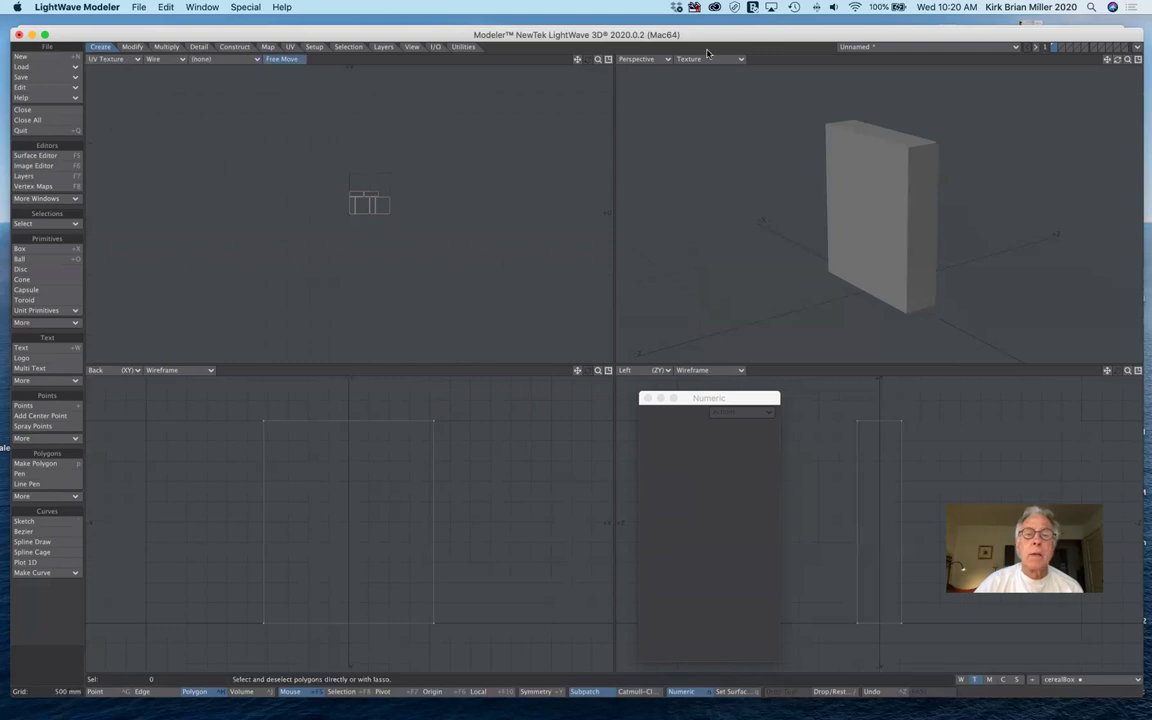
drag(596, 60, 377, 173)
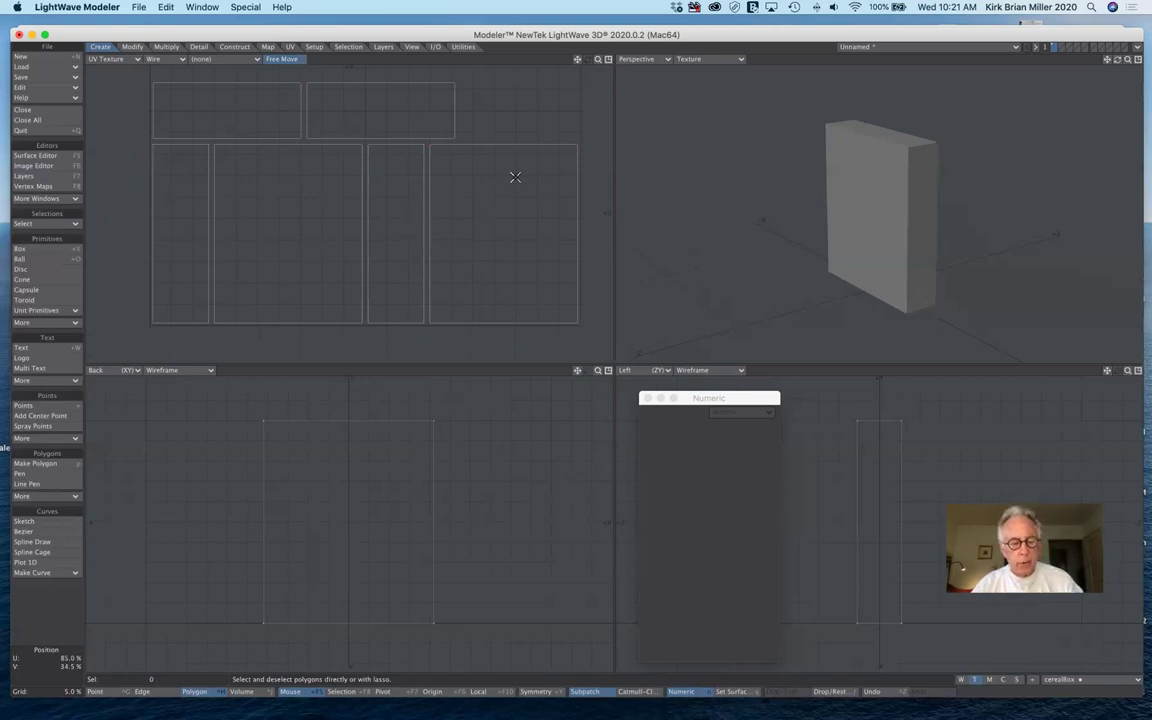
- Save the object as cerealBox in the objects folder
key(q)
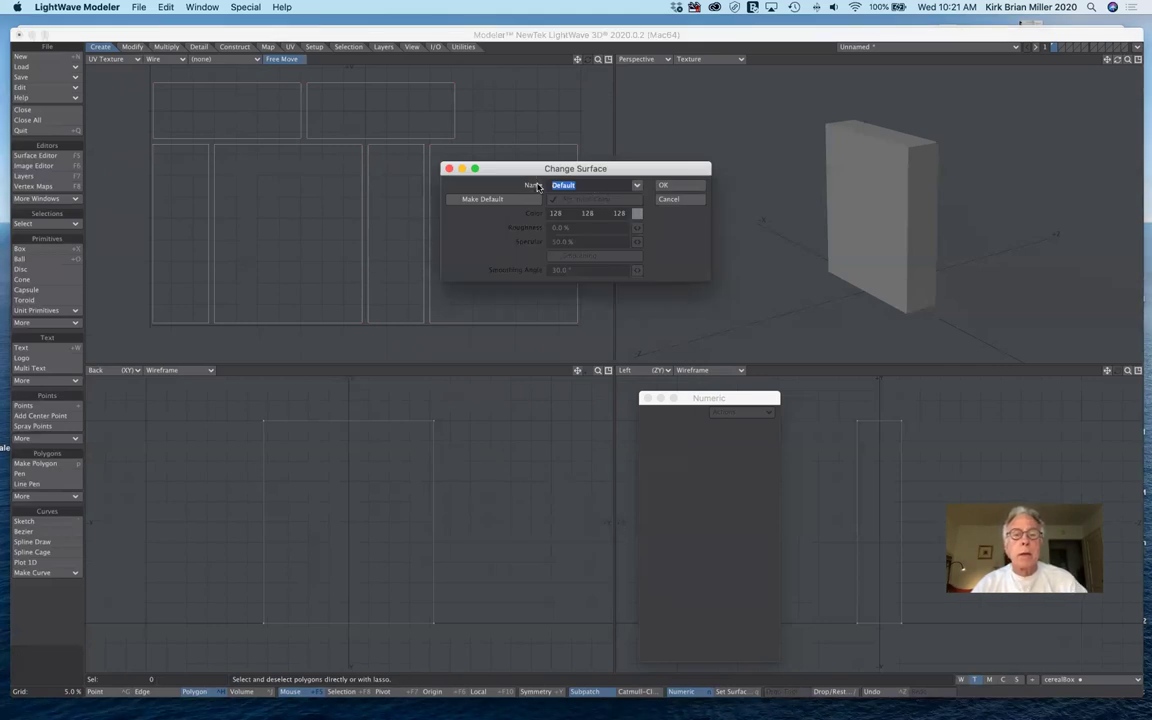
click(657, 201)
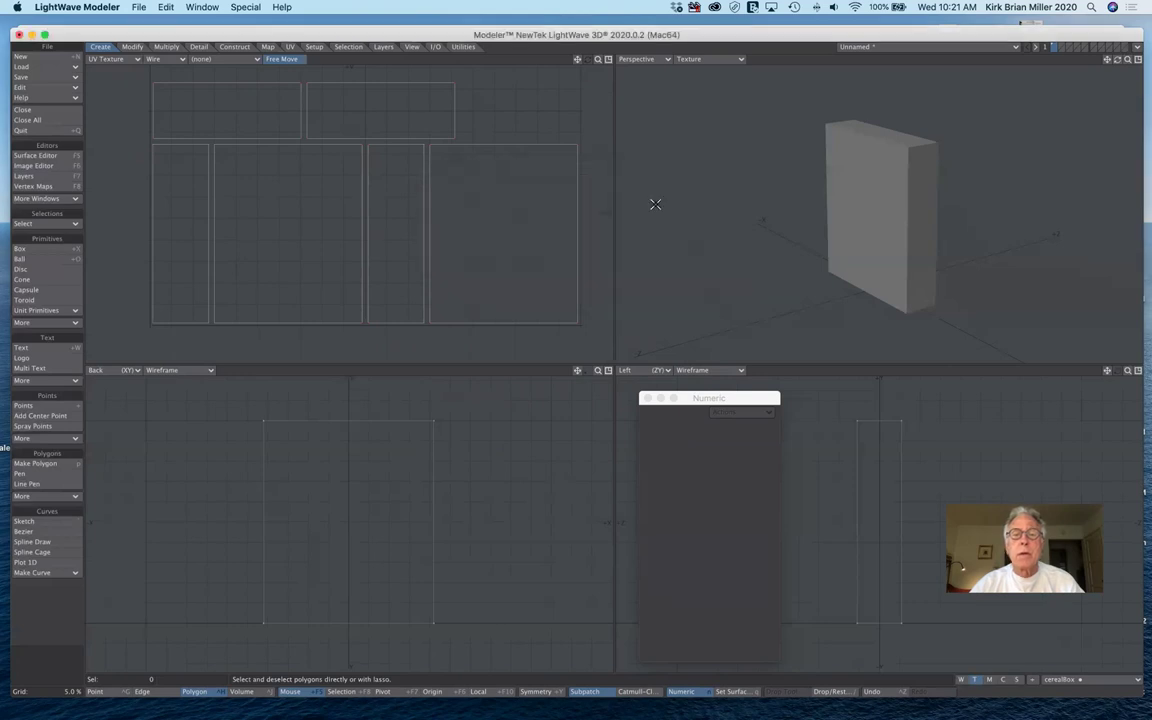
click(57, 79)
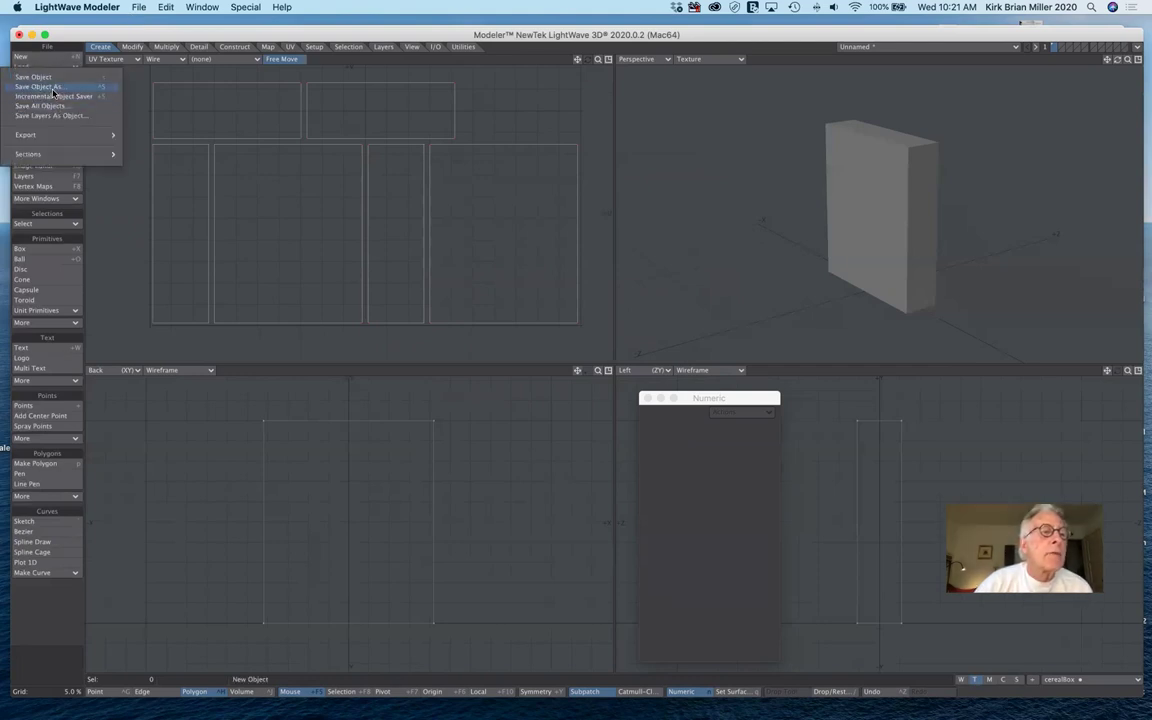
click(54, 90)
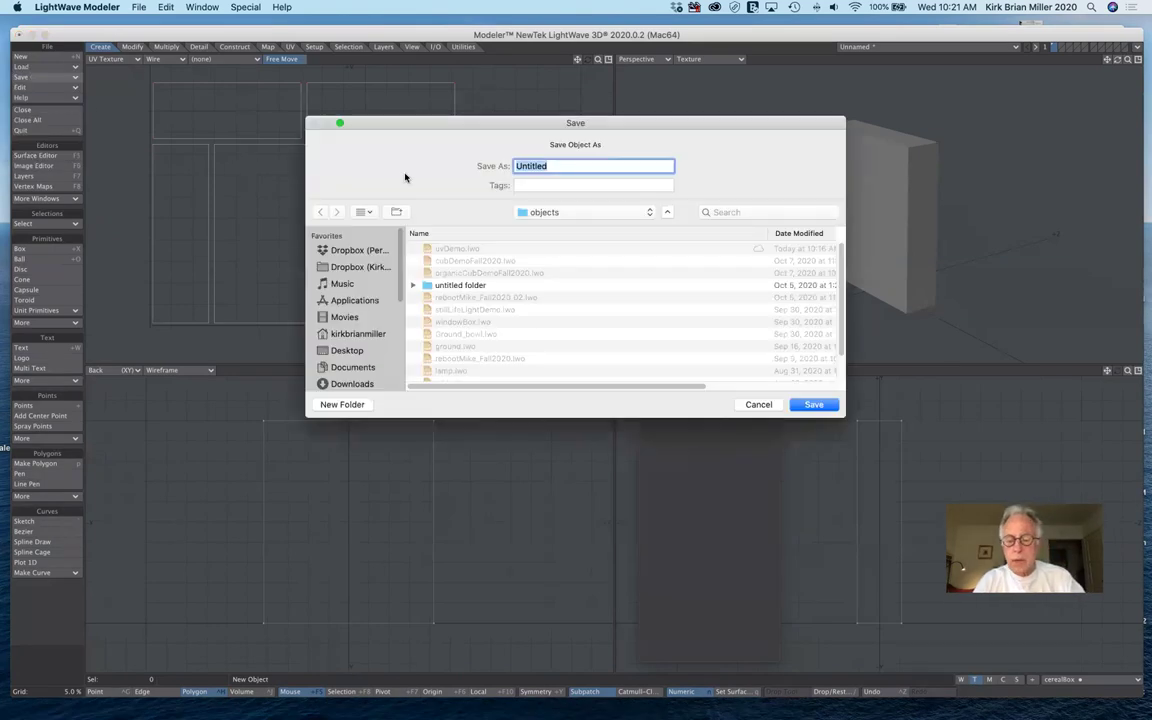
text(cerealBox)
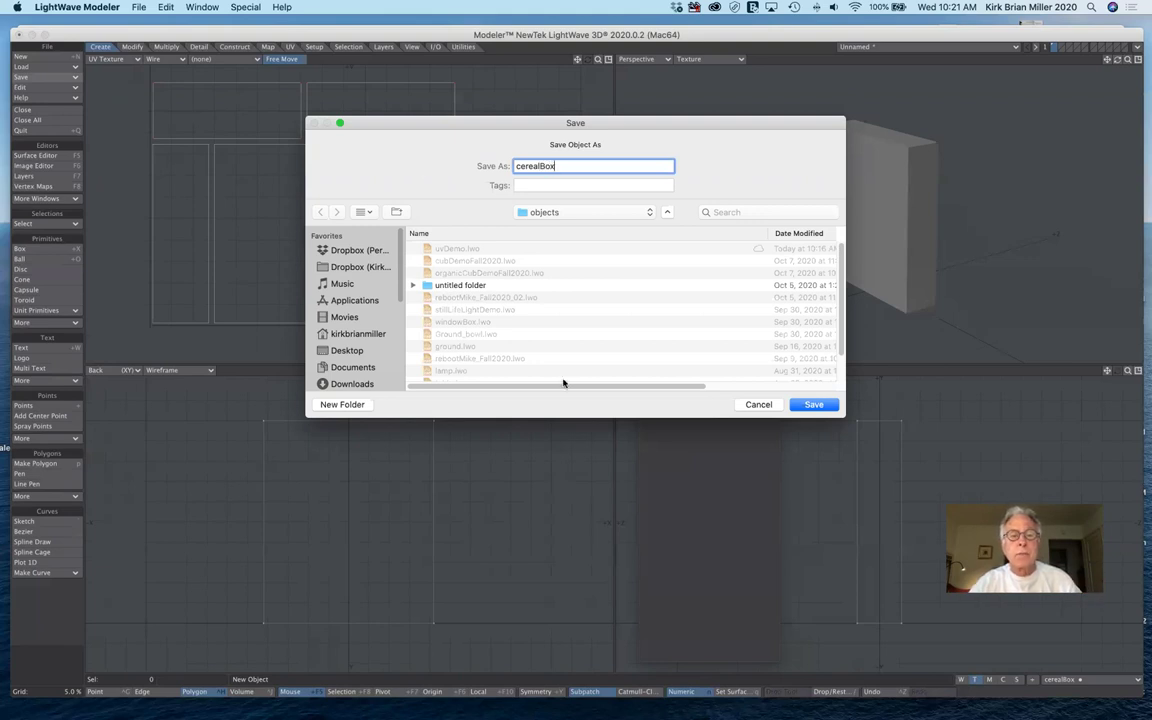
click(816, 404)
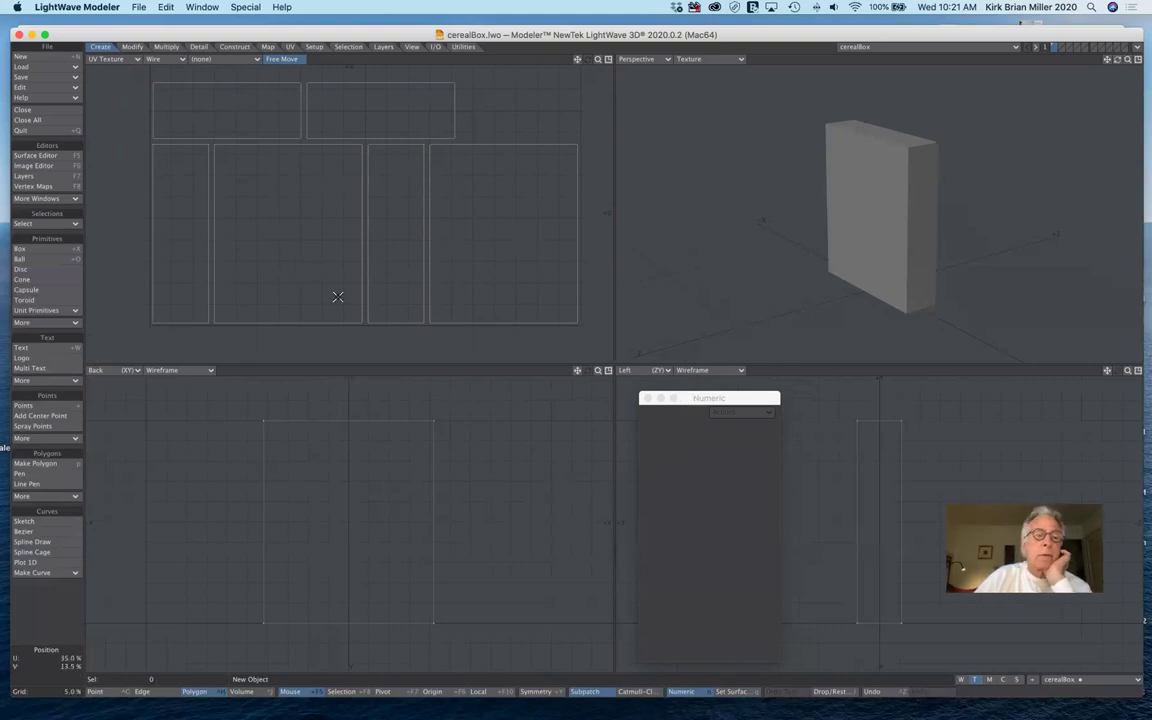
- Assign the box a new surface named cerealBox with a light yellow color of 255, 222, 125
key(q)
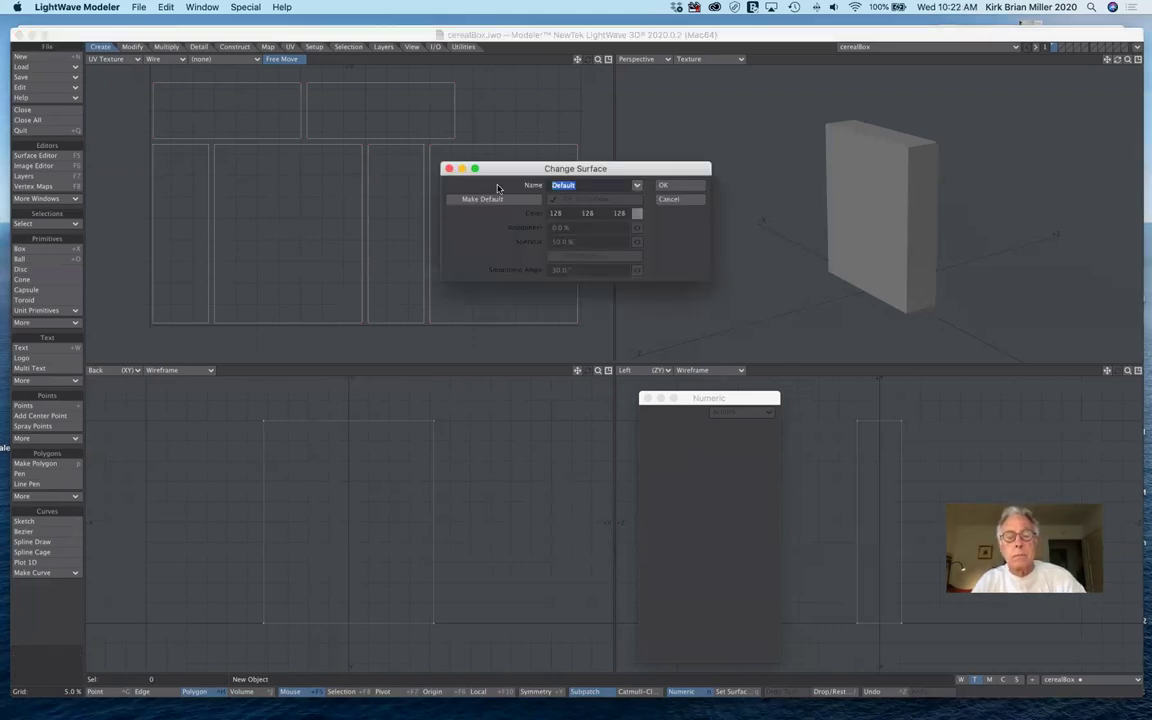
text(cerealBox)
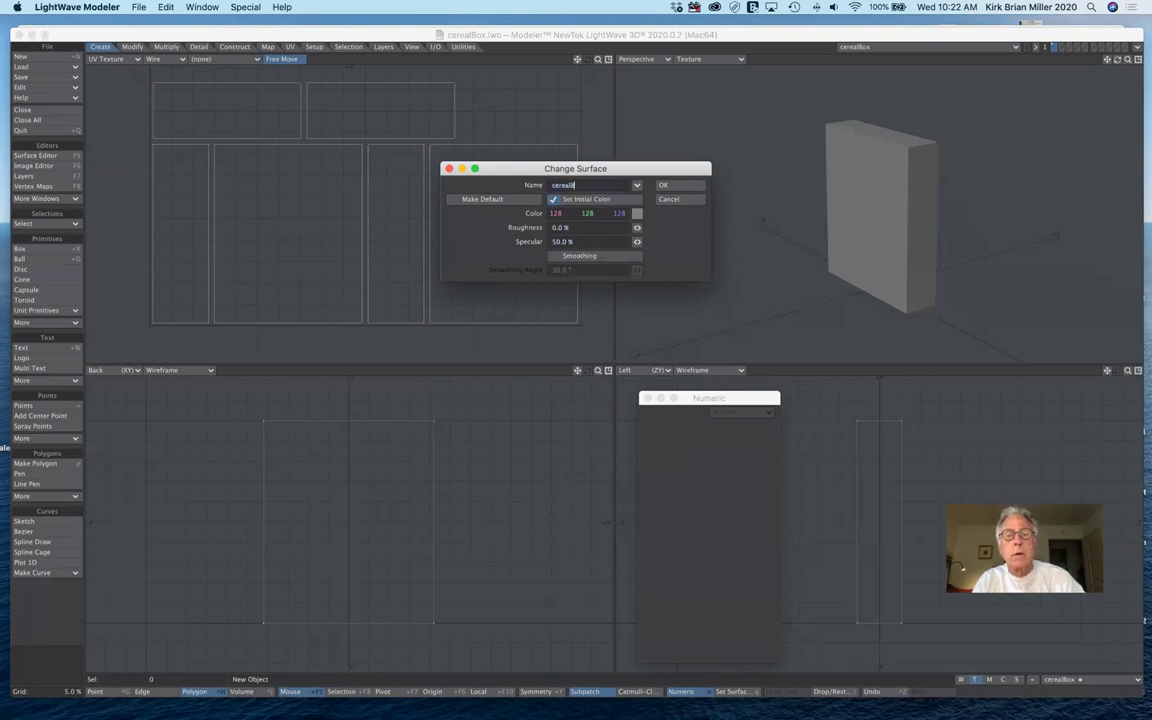
click(637, 214)
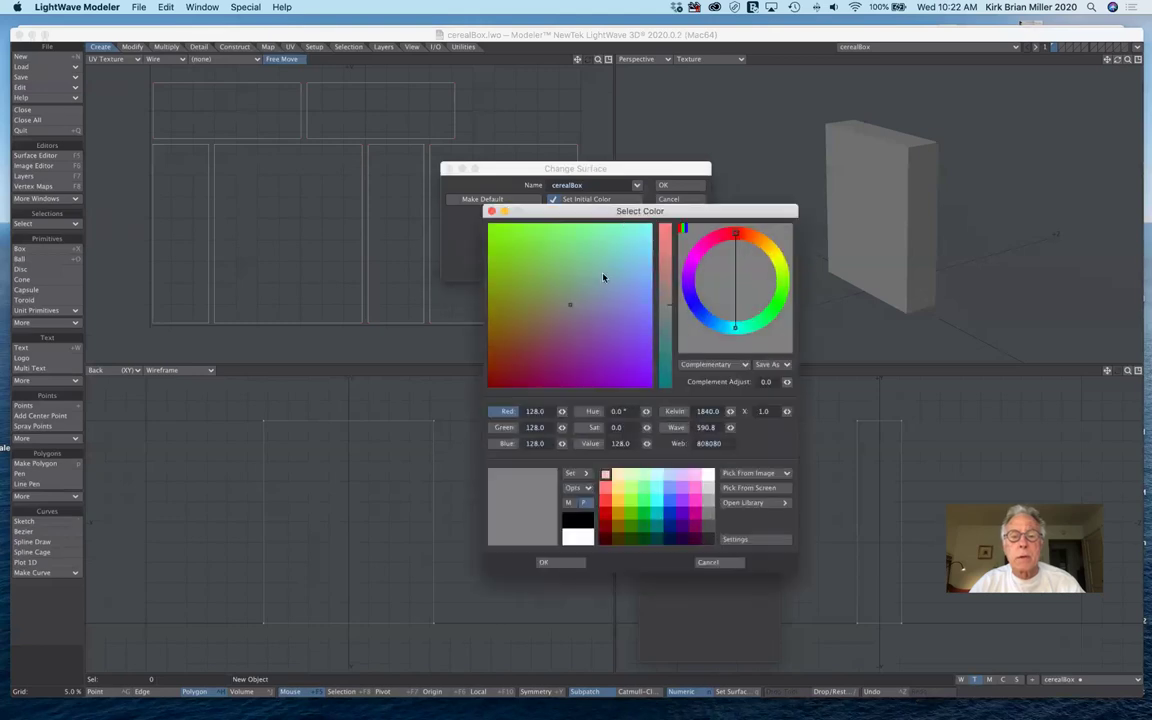
click(619, 488)
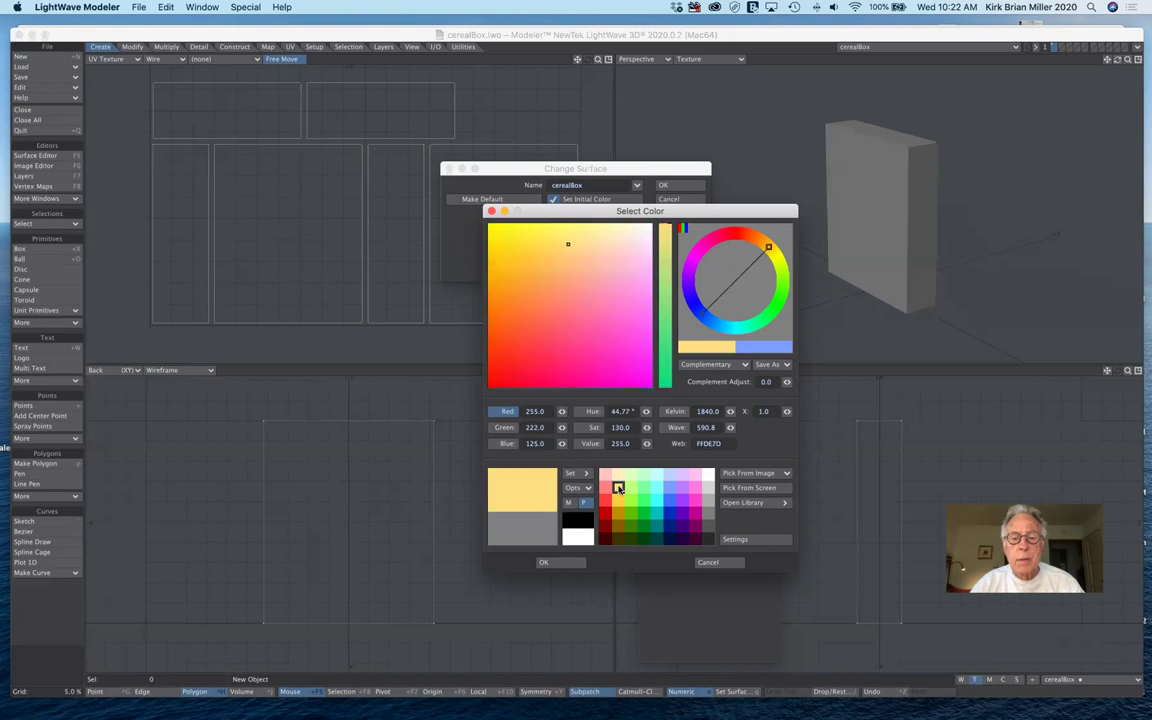
click(575, 566)
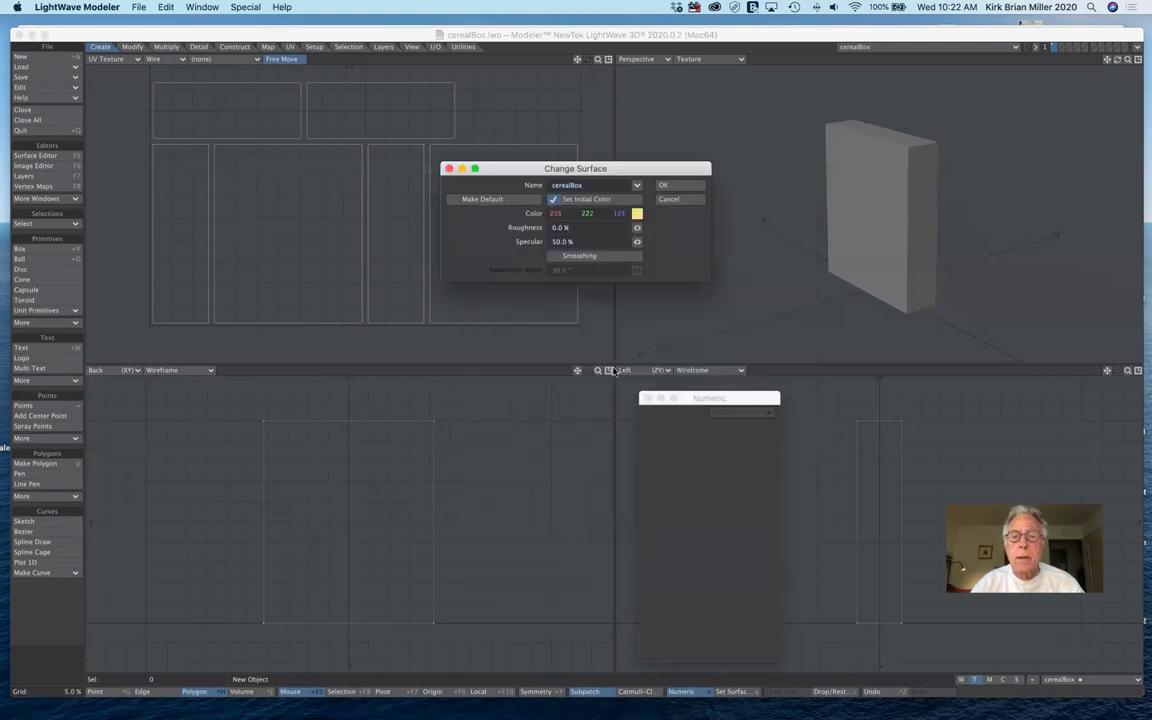
click(665, 185)
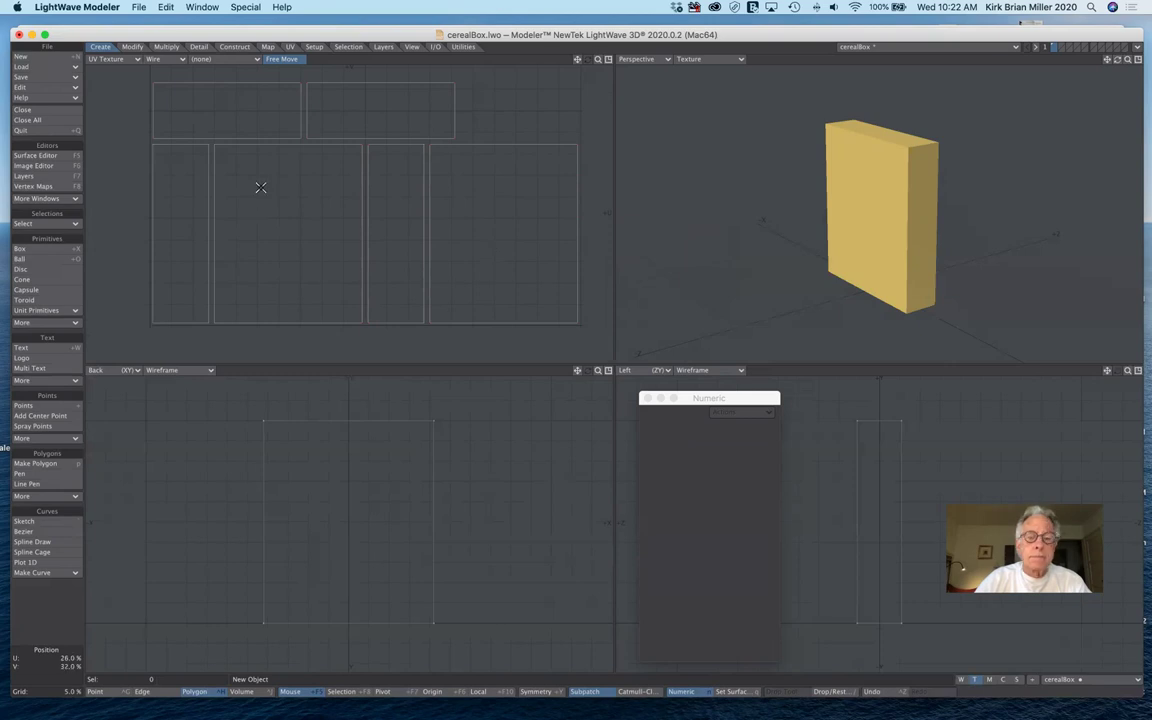
- Open the Surface Editor and change the cerealBox surface's material to Standard
click(40, 269)
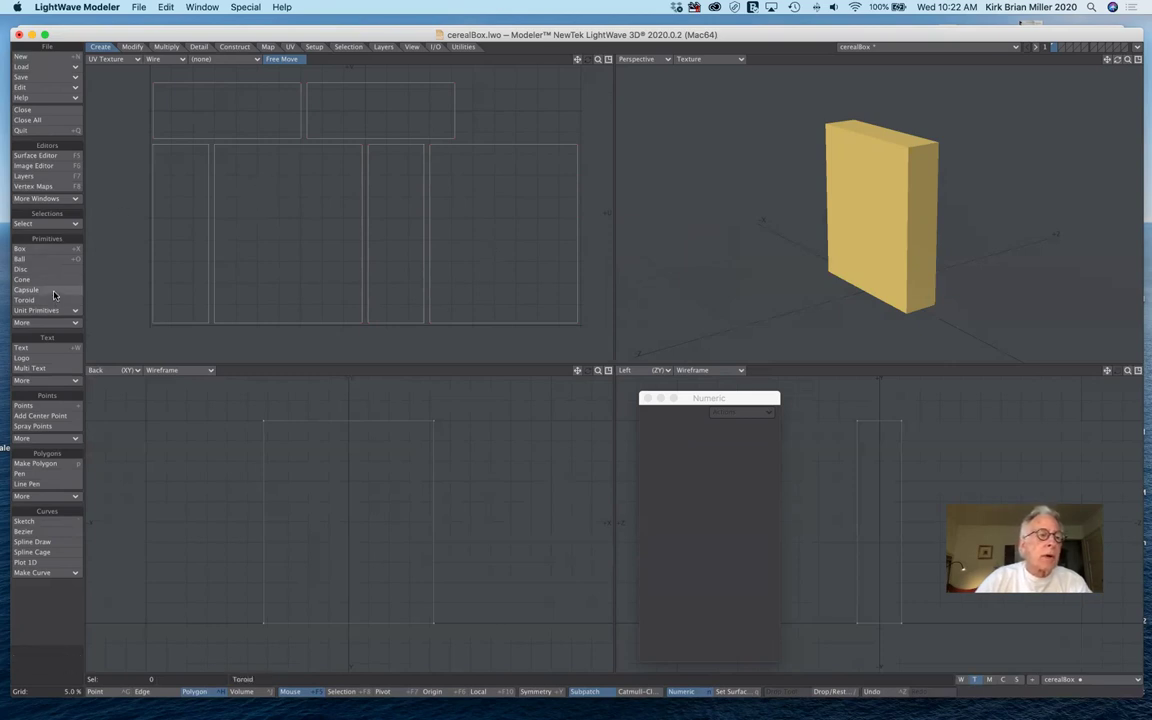
click(57, 158)
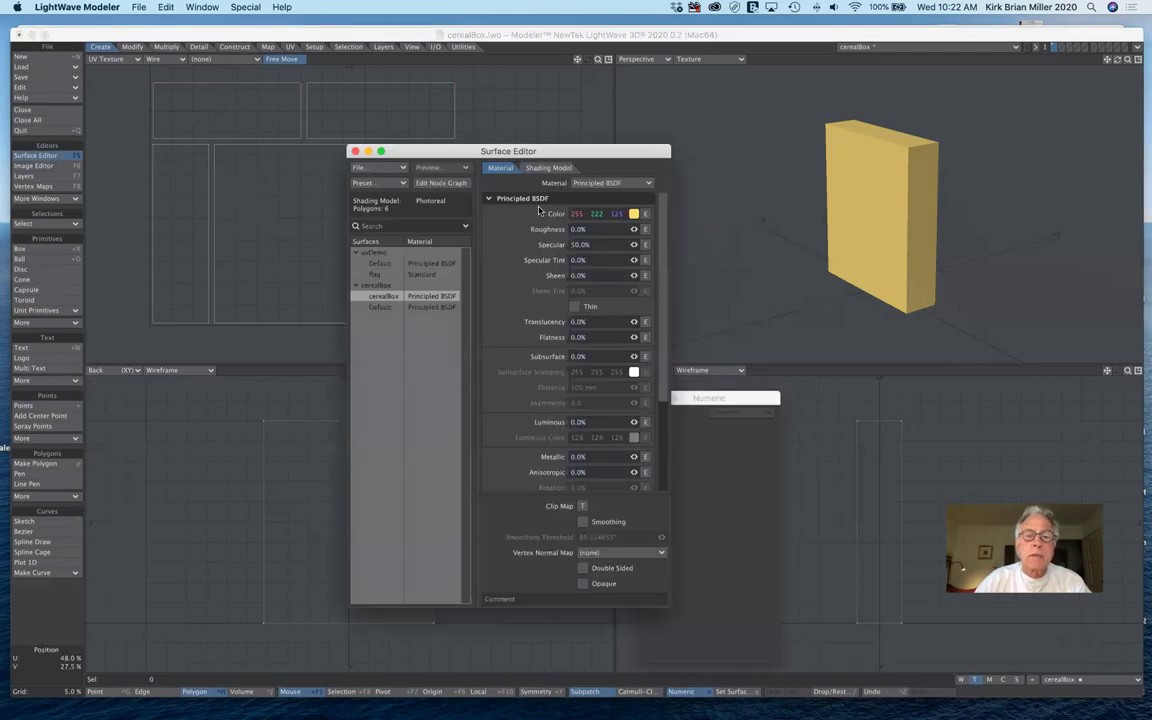
drag(587, 151, 703, 164)
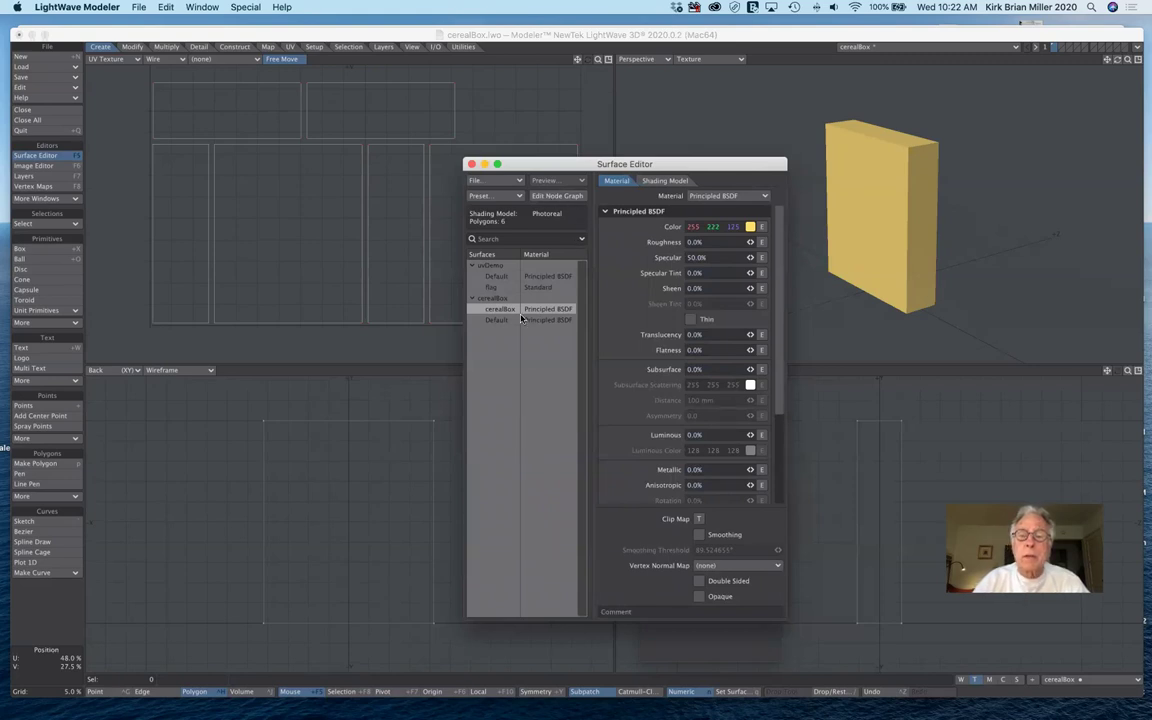
click(736, 197)
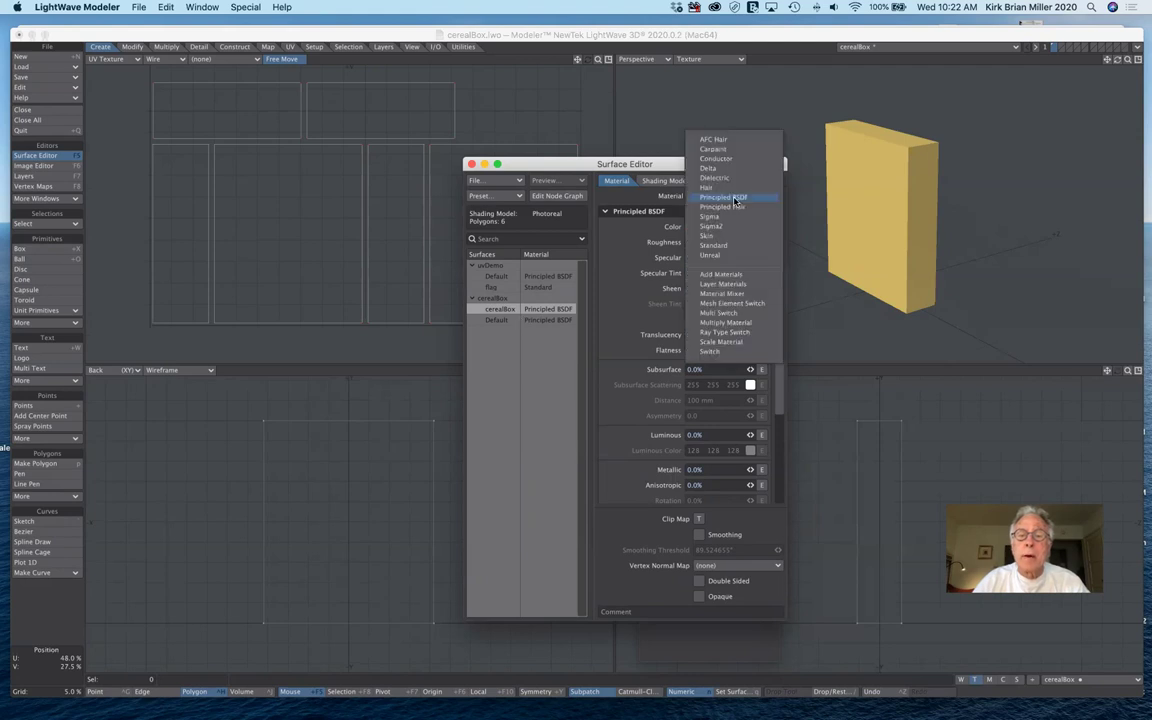
click(714, 245)
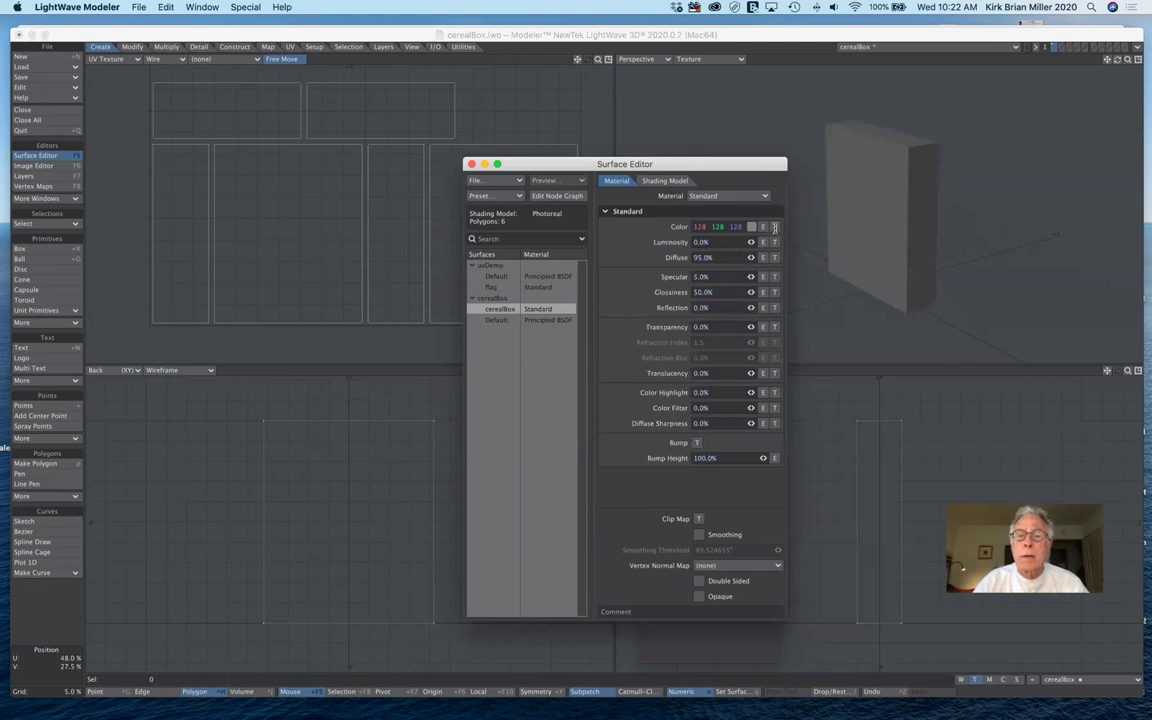
- Add an Image Map texture to the surface's color with UV projection and the cerealBox UV map
click(774, 227)
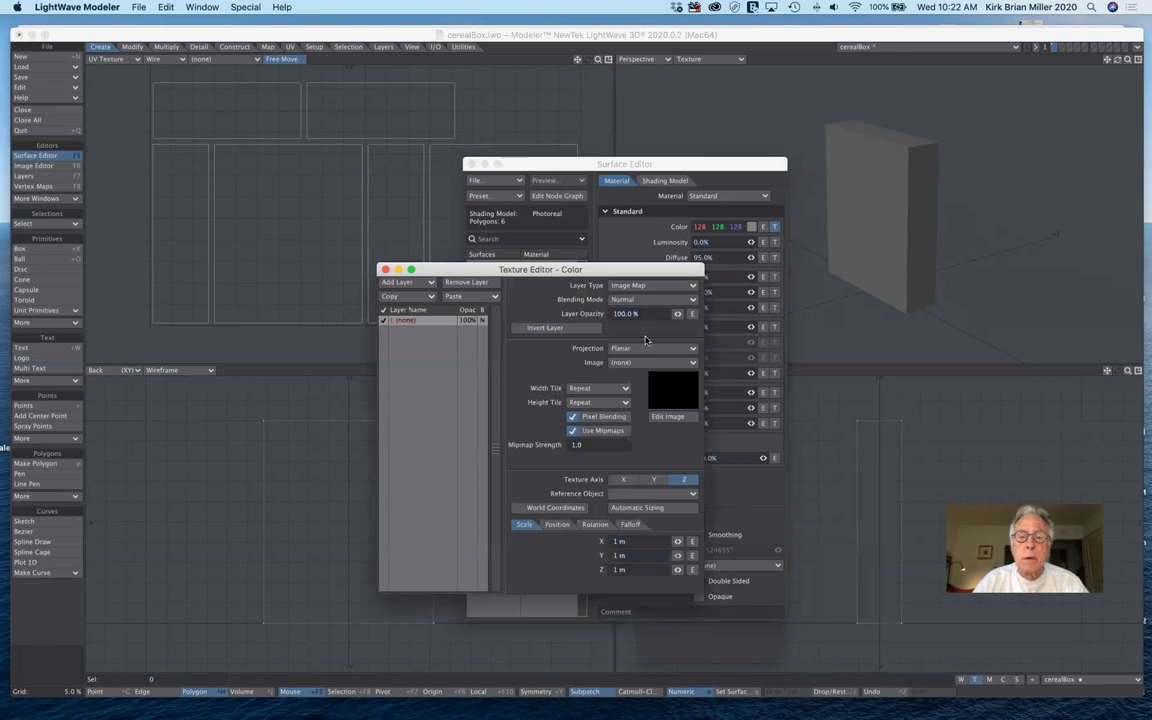
click(652, 287)
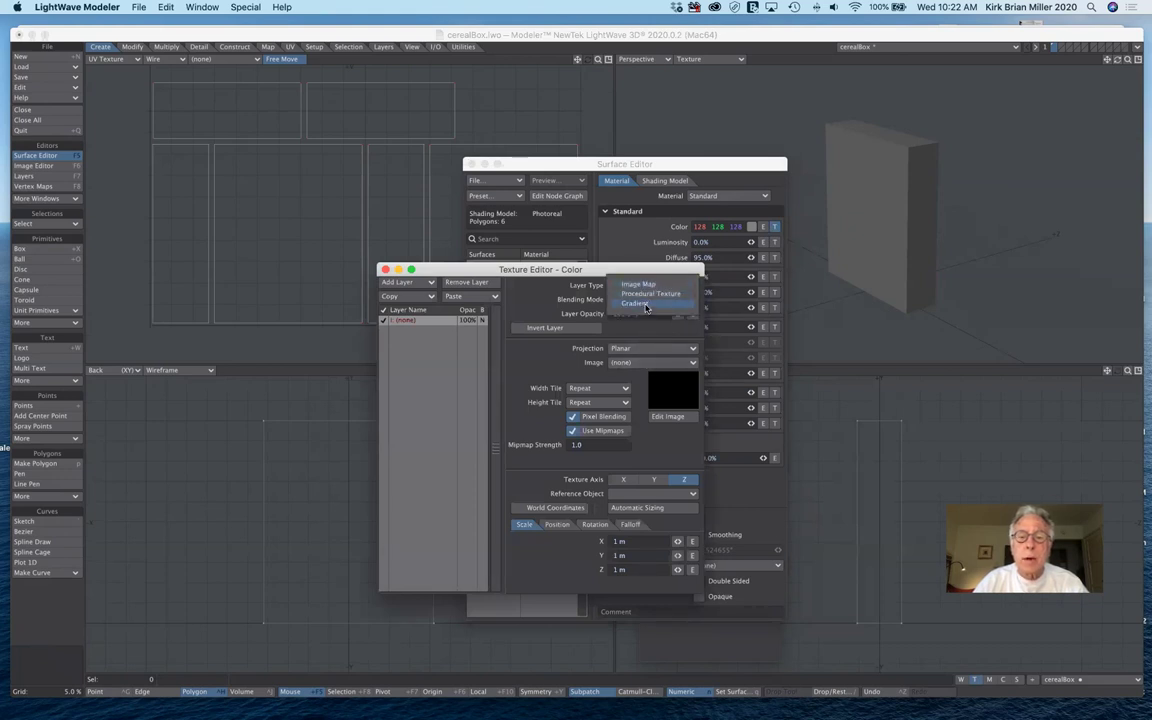
click(650, 285)
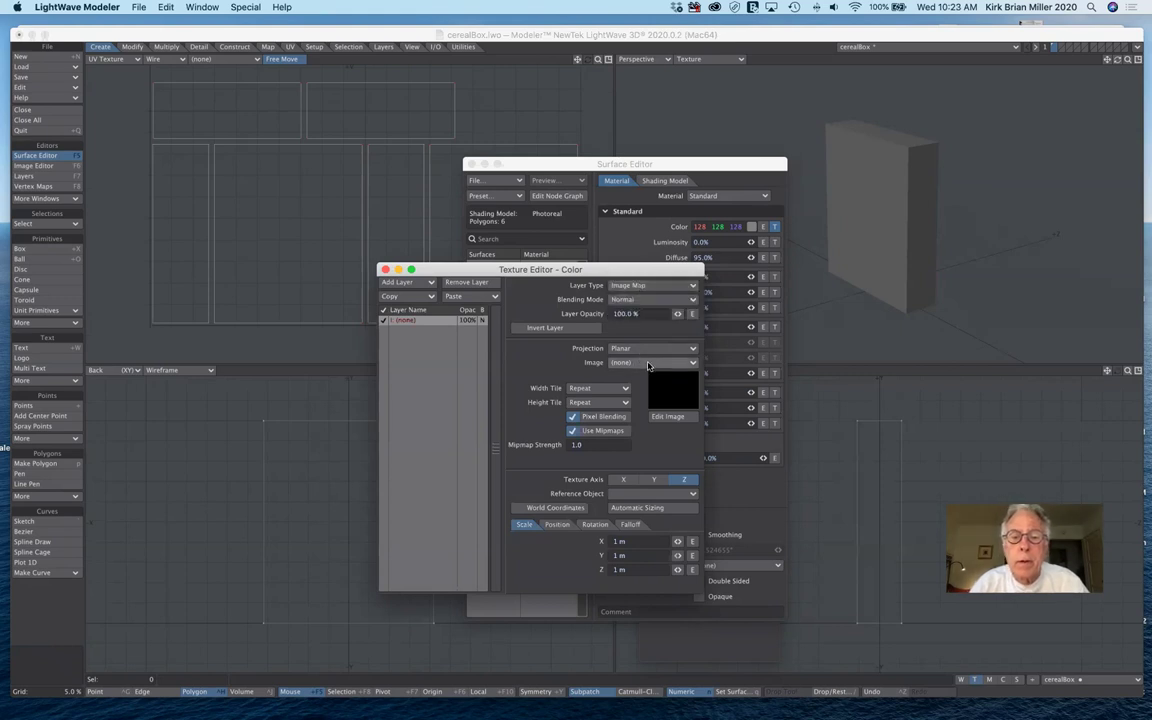
click(648, 349)
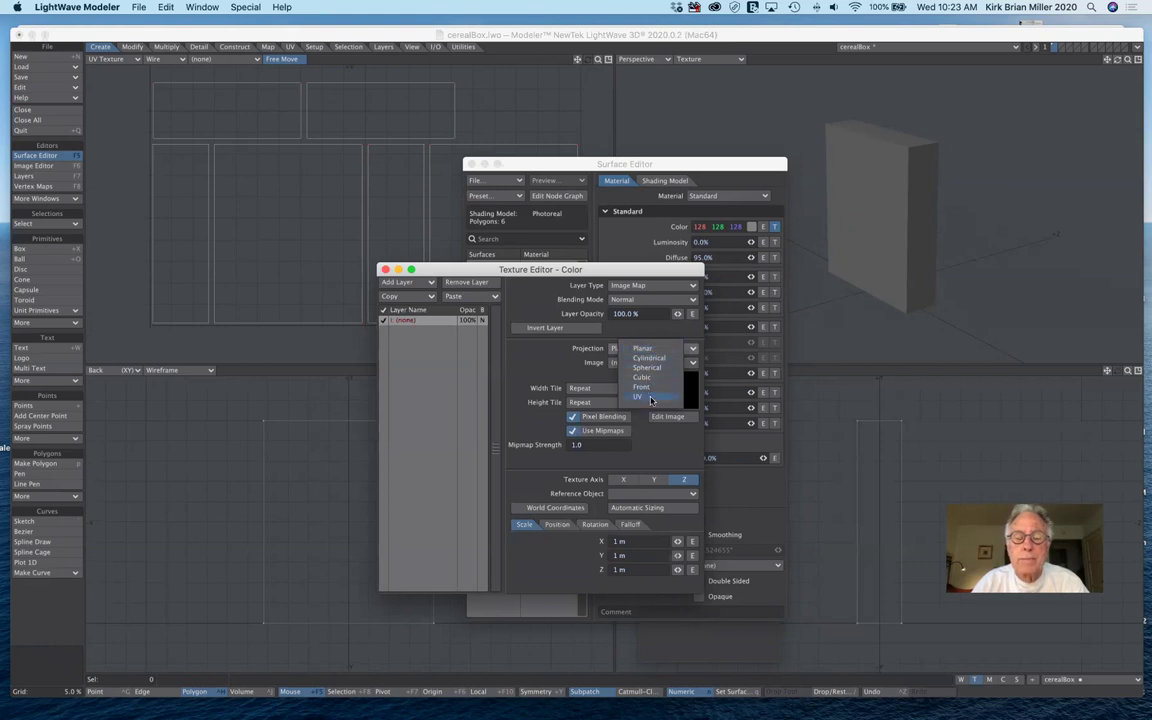
click(650, 397)
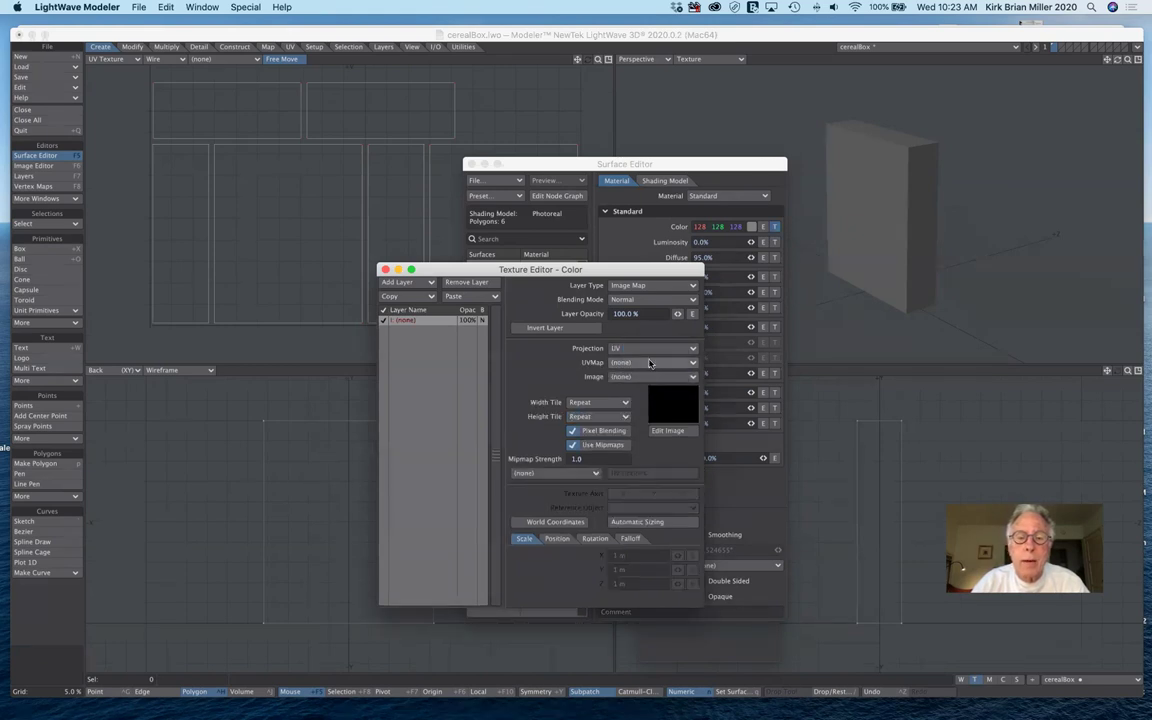
click(649, 364)
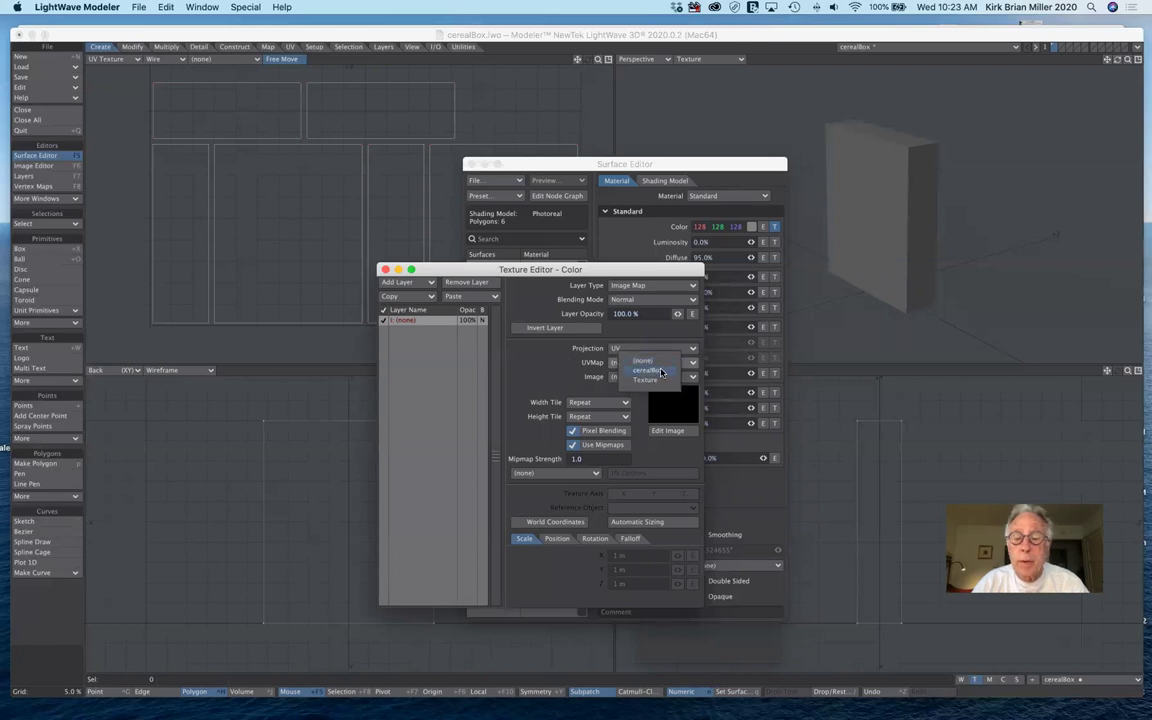
click(659, 371)
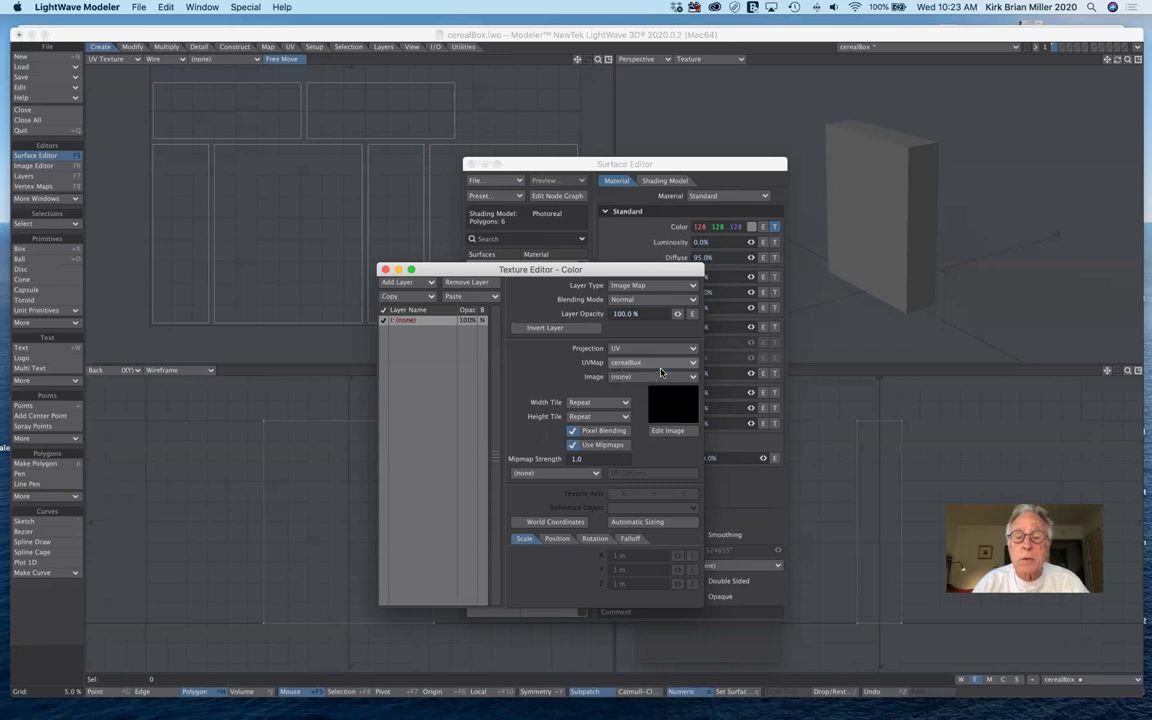
- Set both the width and height tiling of the color texture to Reset
click(621, 402)
click(612, 392)
click(617, 417)
click(611, 406)
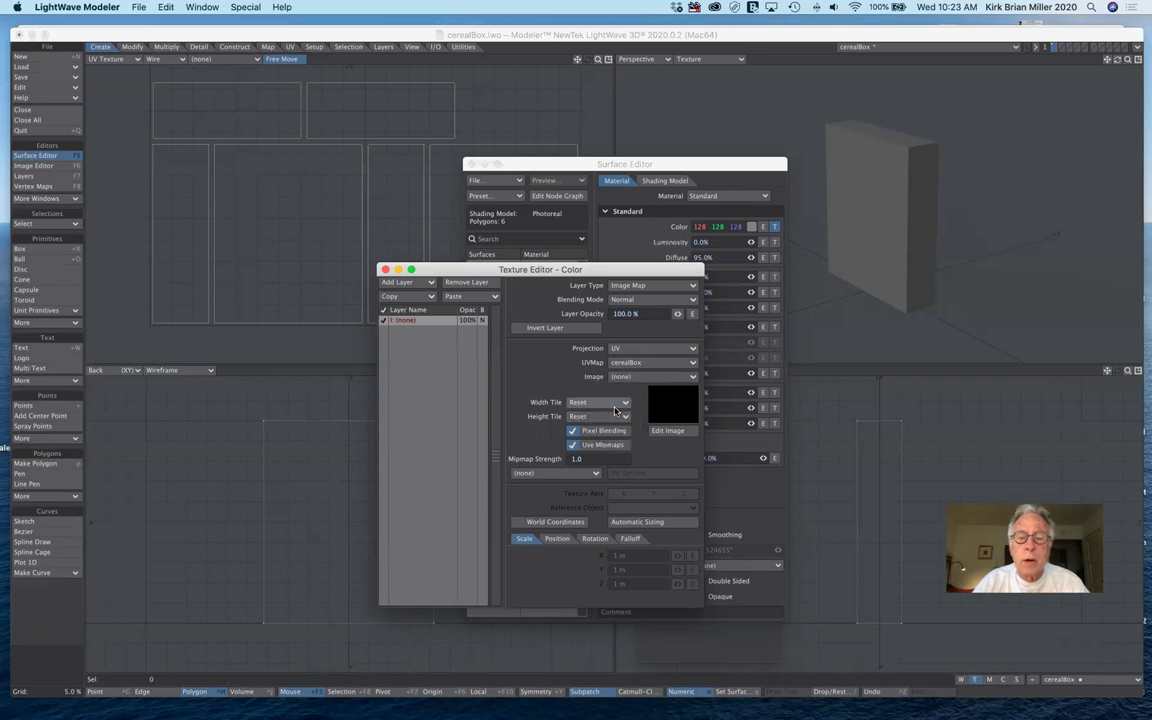
- Load ritzBoxUVmap.psd from the images folder as the color texture's image and rotate the perspective view to inspect the box
click(622, 378)
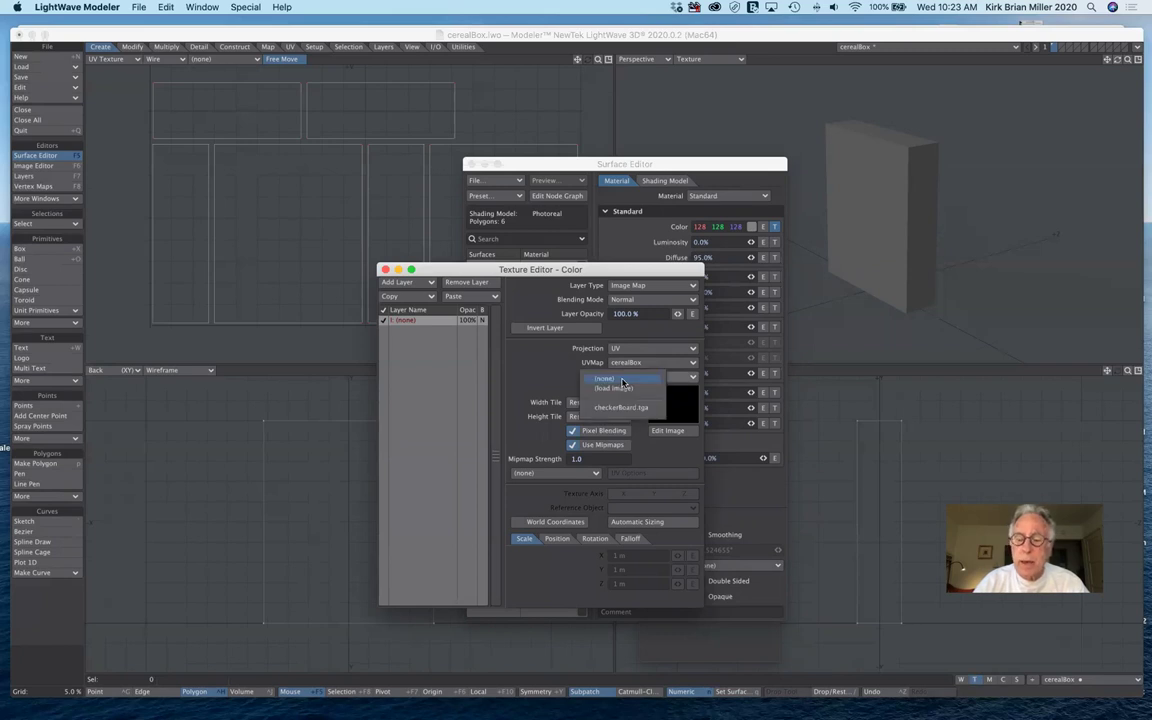
click(621, 389)
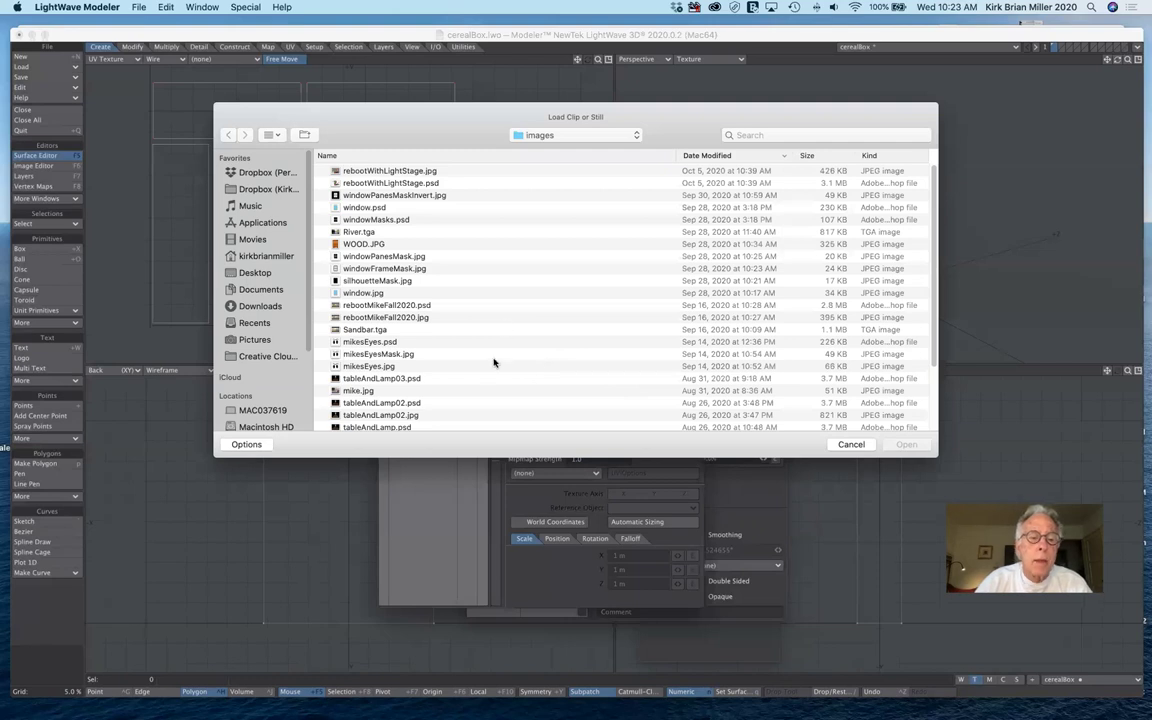
scroll(493, 361, down, 3)
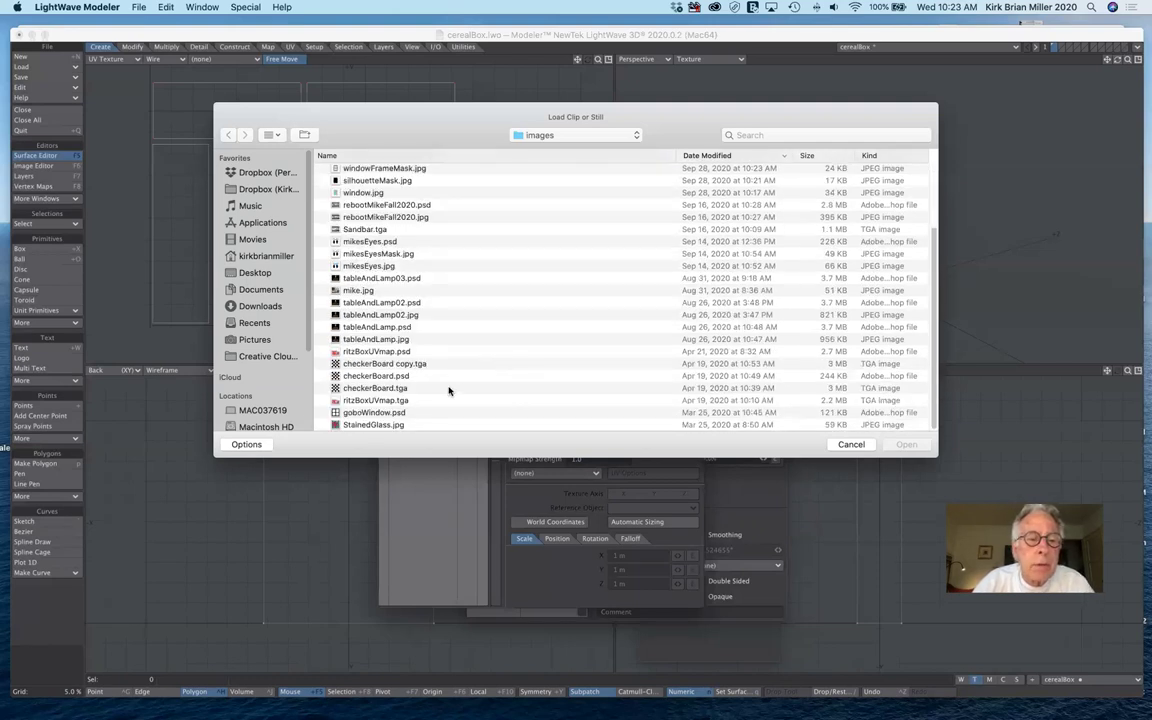
click(372, 351)
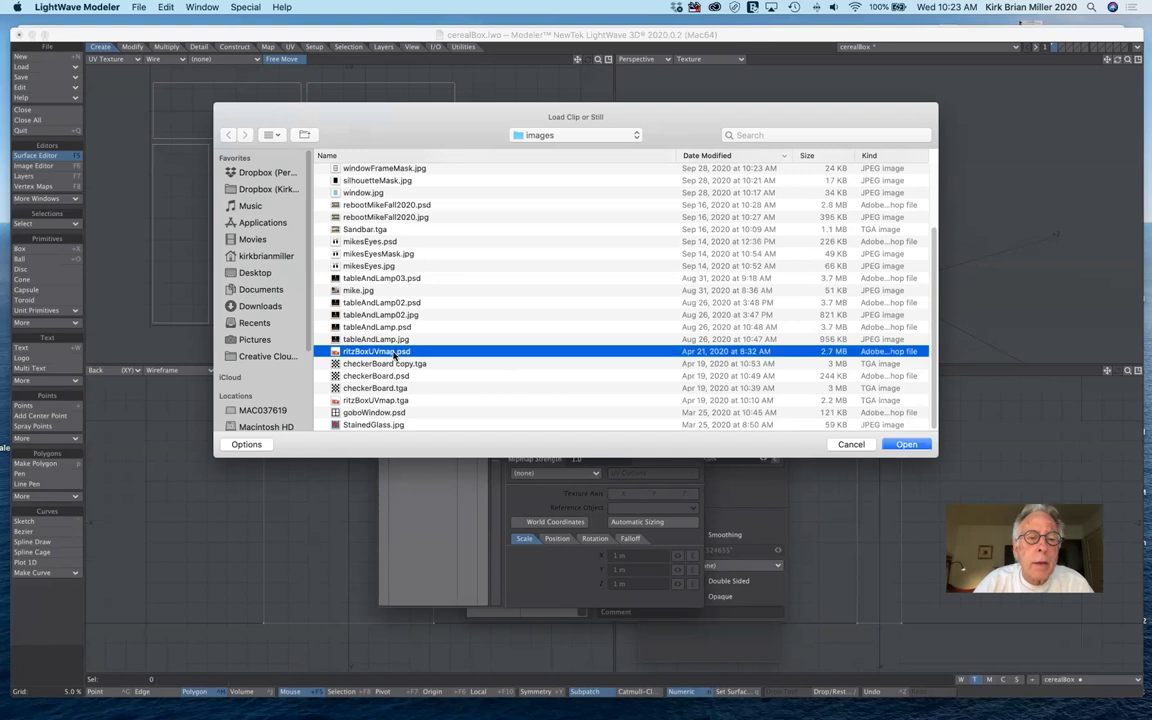
click(904, 445)
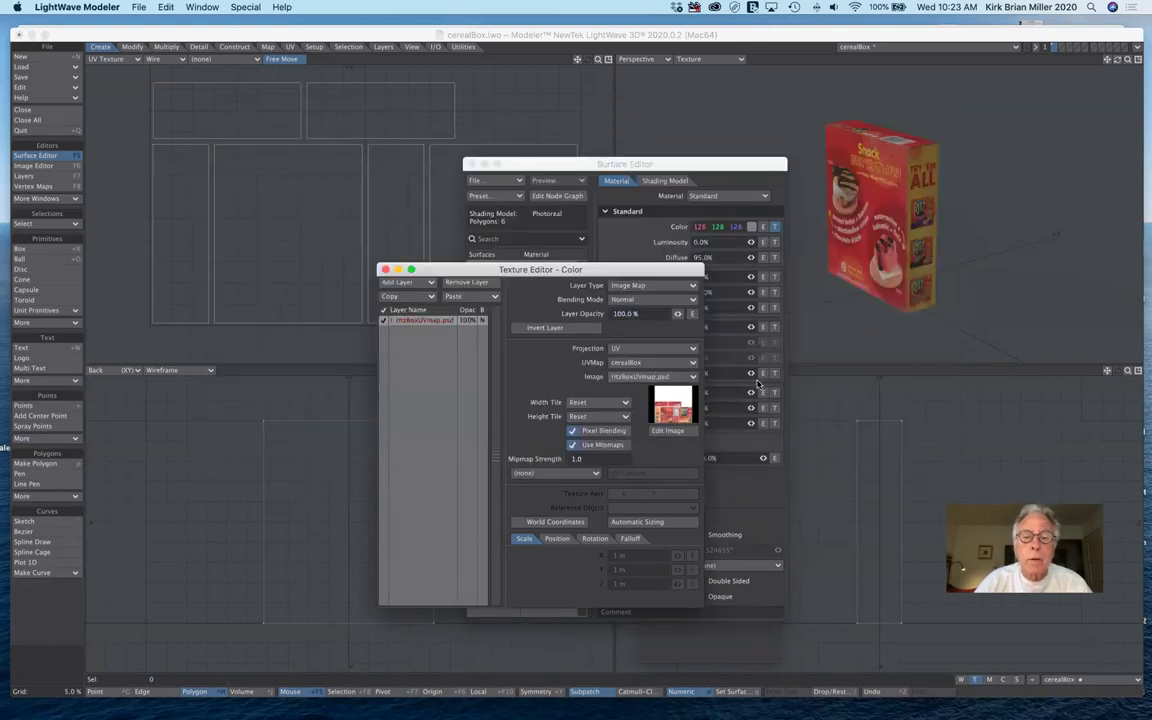
drag(630, 268, 804, 389)
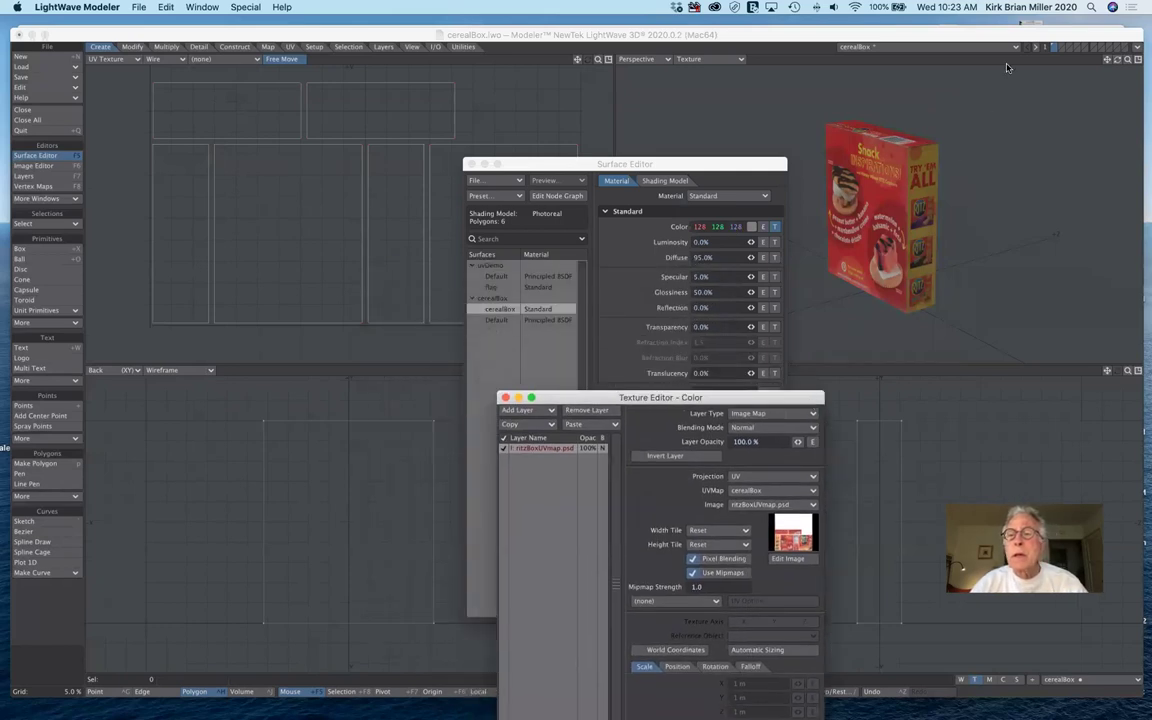
drag(1117, 60, 945, 64)
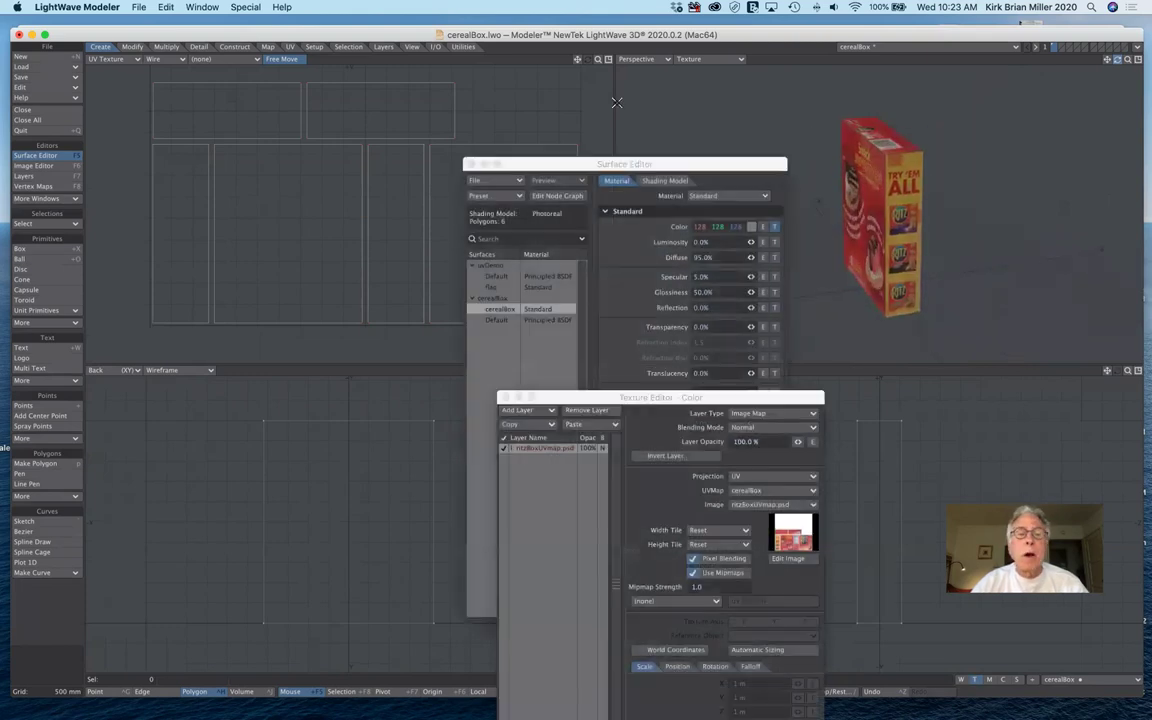
- Display ritzBoxUVmap.psd behind the unwrapped faces in the UV viewport, uncover it for viewing, and set the backdrop back to none
click(222, 60)
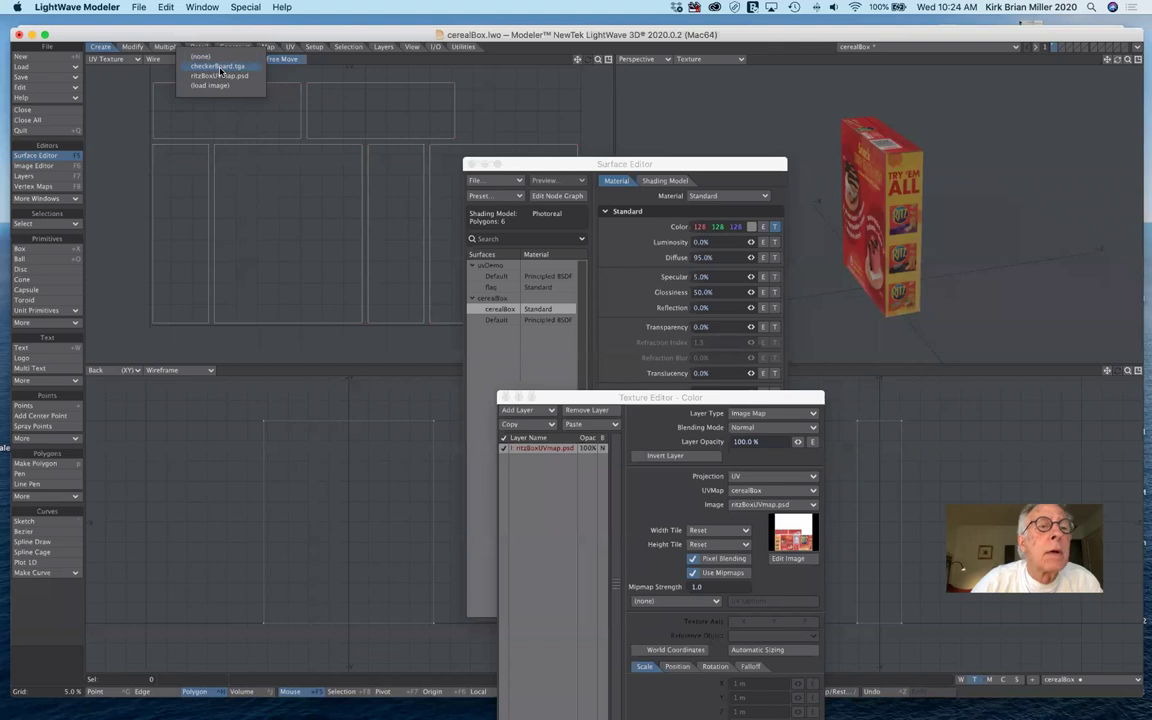
click(220, 76)
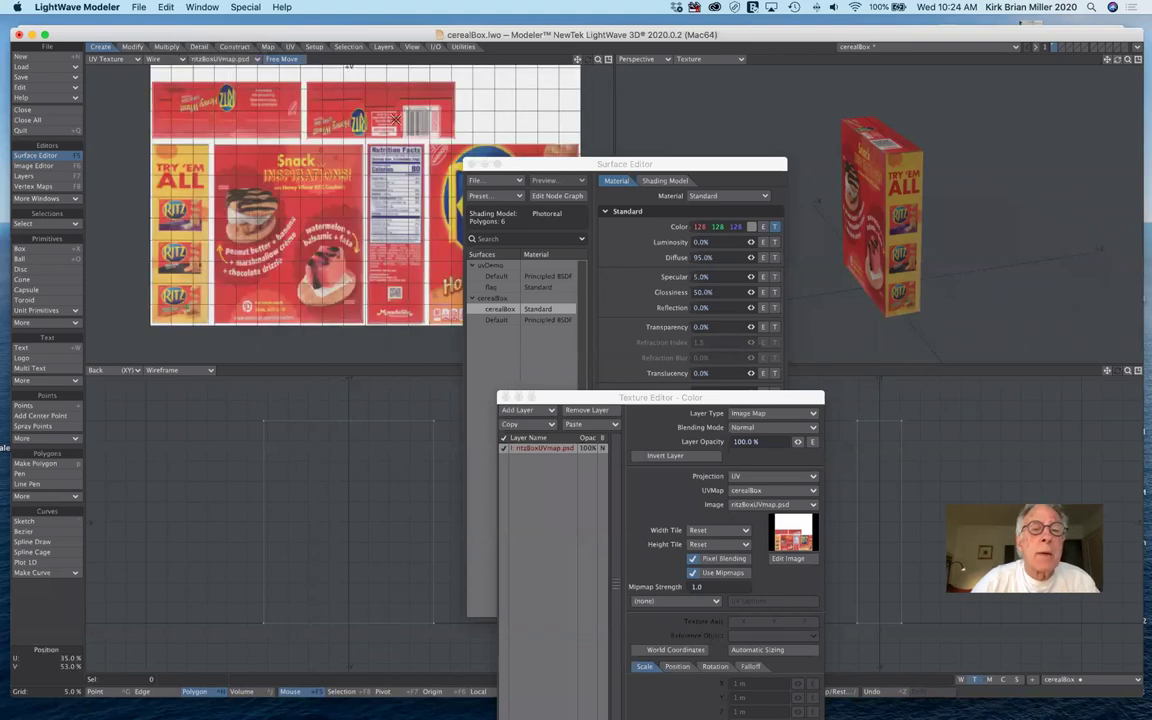
drag(579, 163, 805, 316)
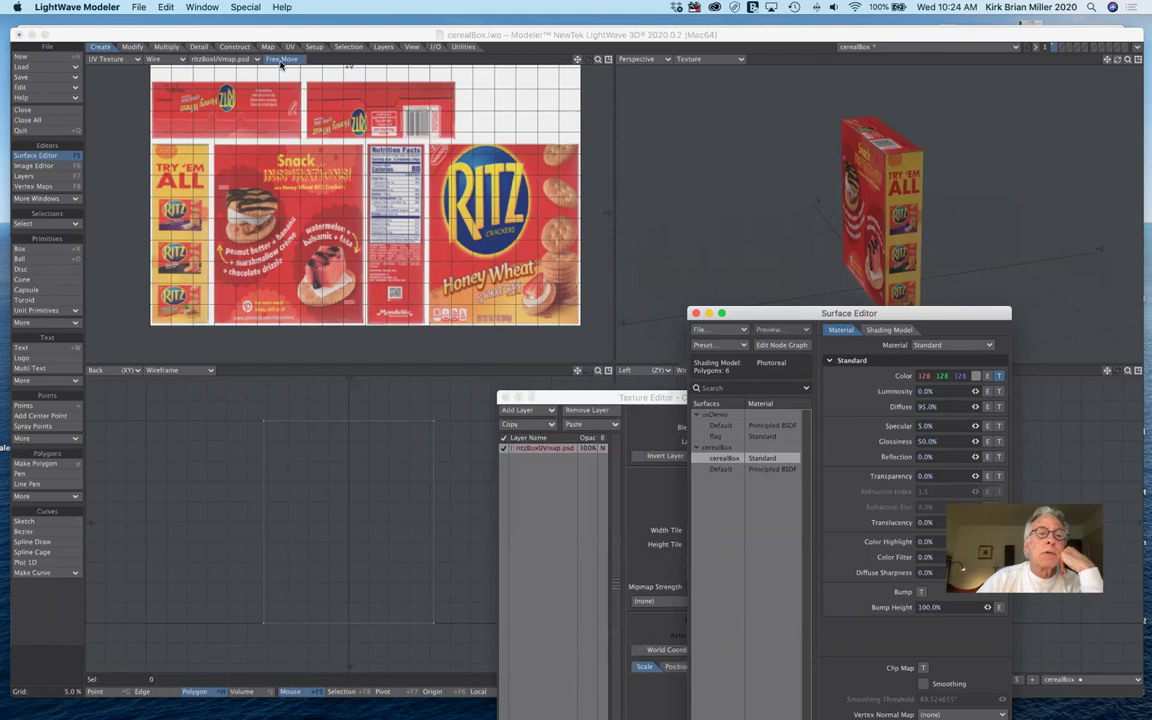
click(215, 60)
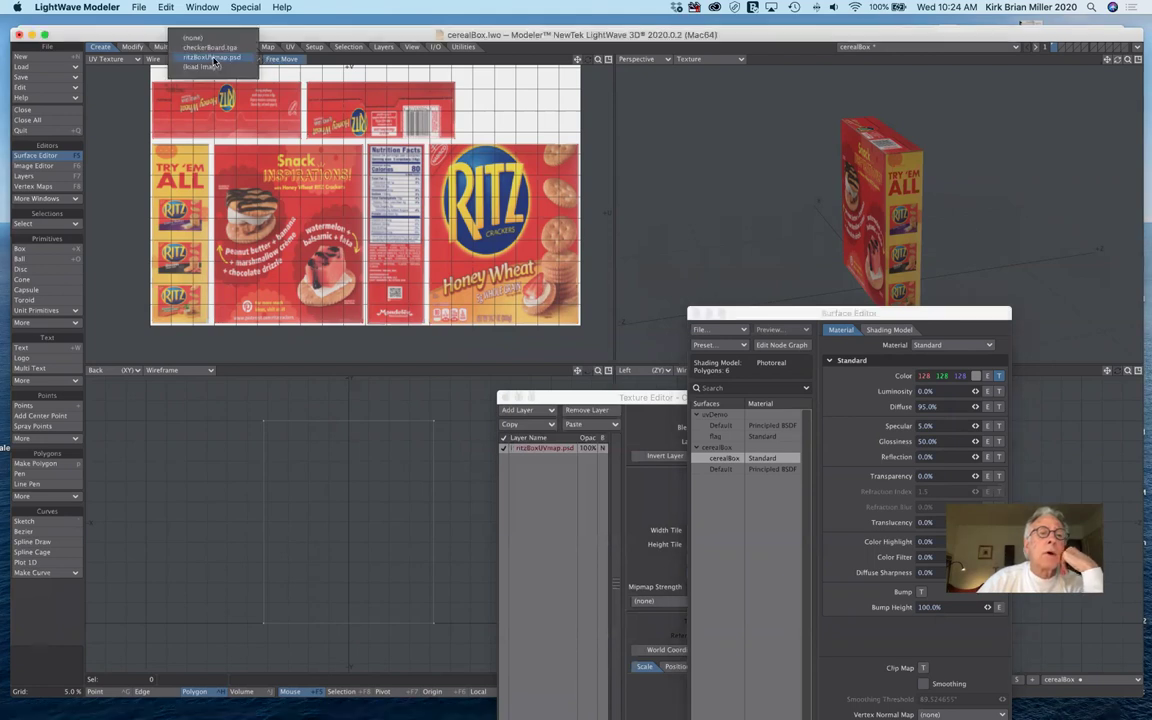
click(211, 46)
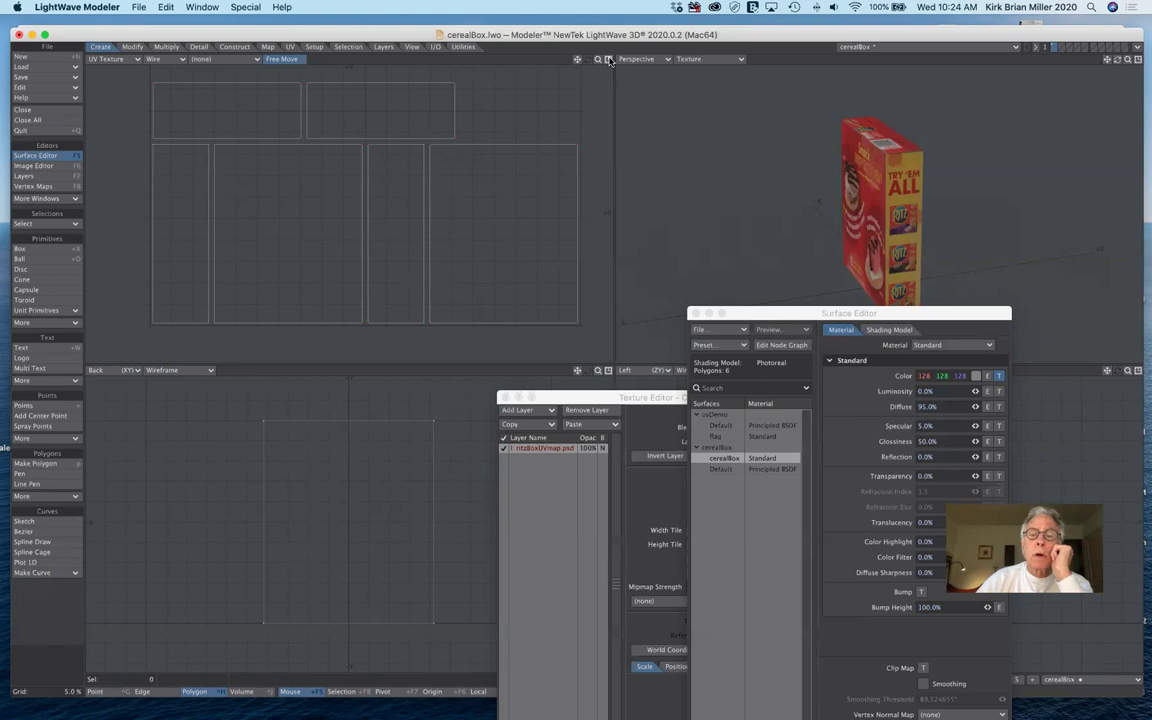
- Close the Surface and Texture editors, move the Numeric window aside and maximize the UV Texture viewport
click(697, 313)
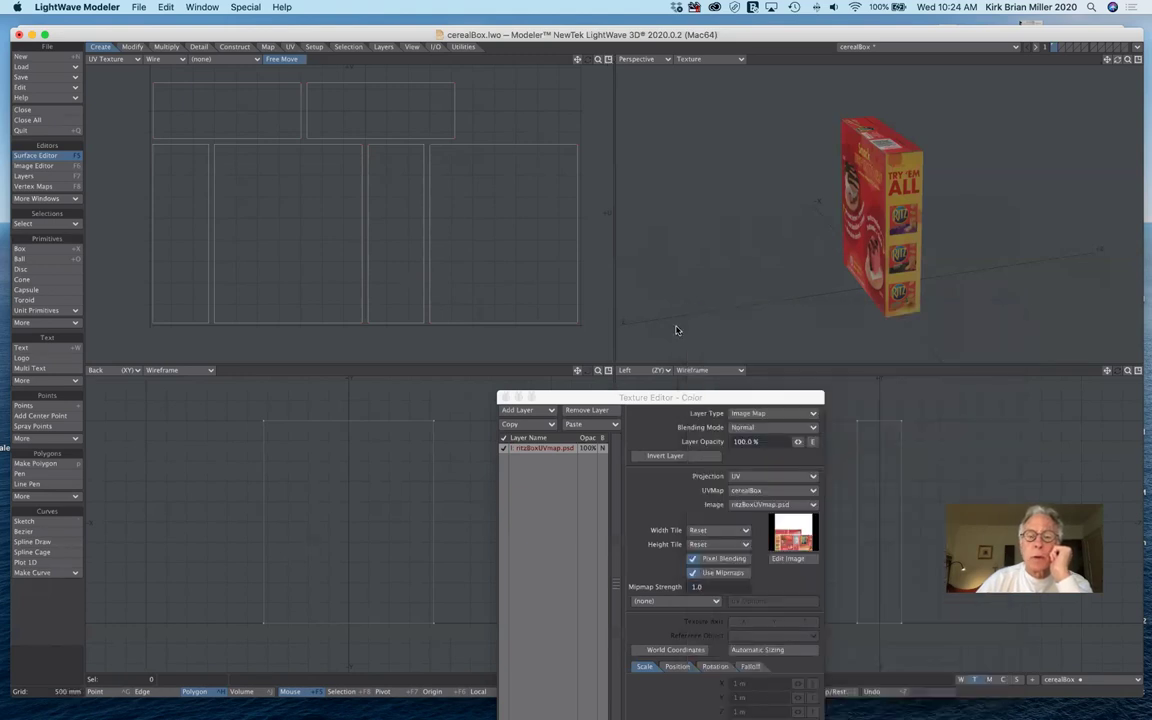
click(506, 398)
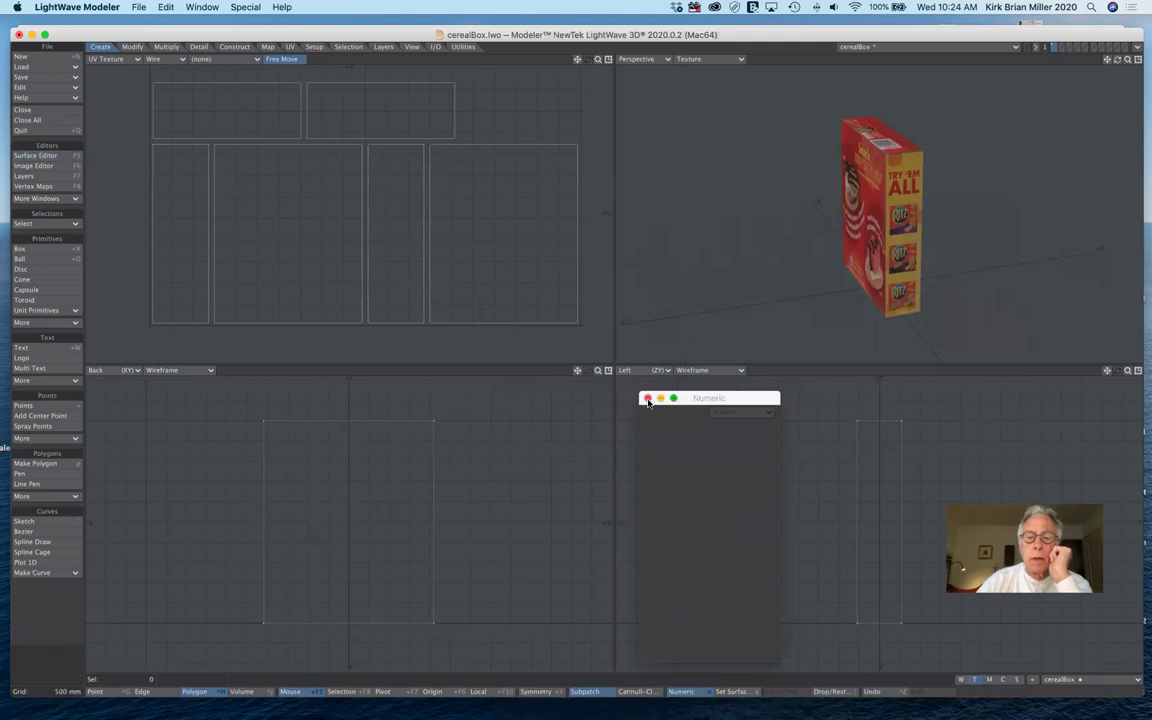
drag(705, 398, 1042, 96)
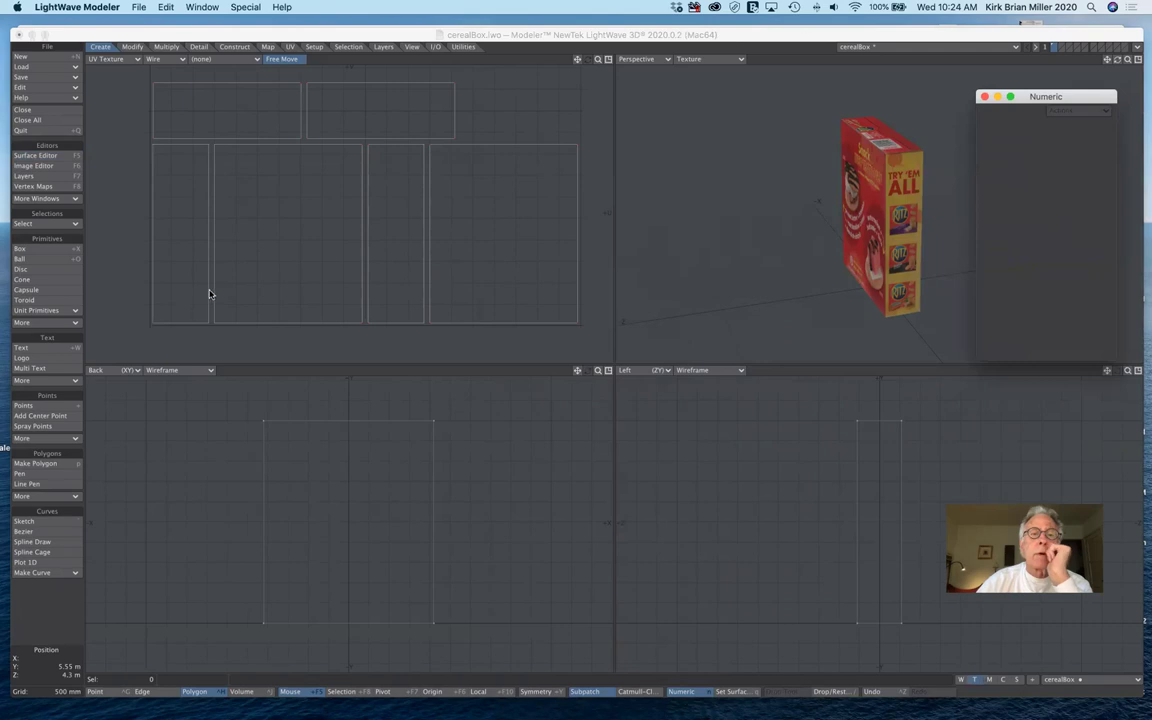
click(608, 60)
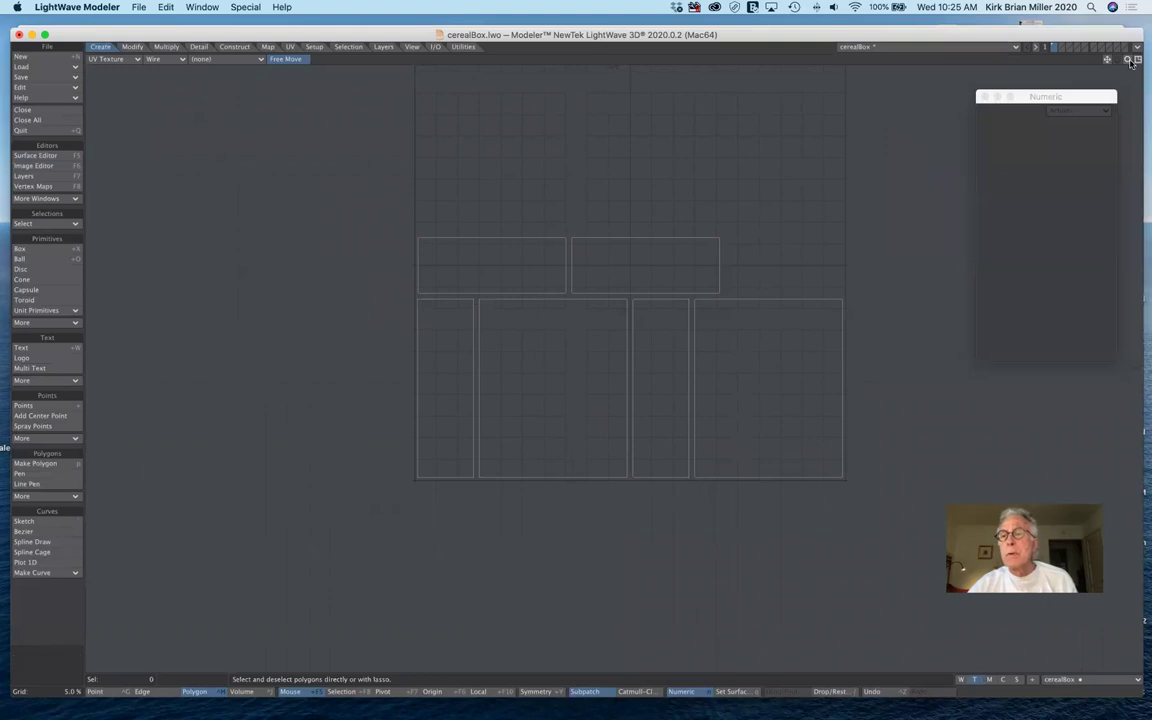
- Hide the Numeric window and frame the complete UV square with all six unwrapped faces unobstructed in the UV Texture viewport
drag(1129, 60, 1148, 88)
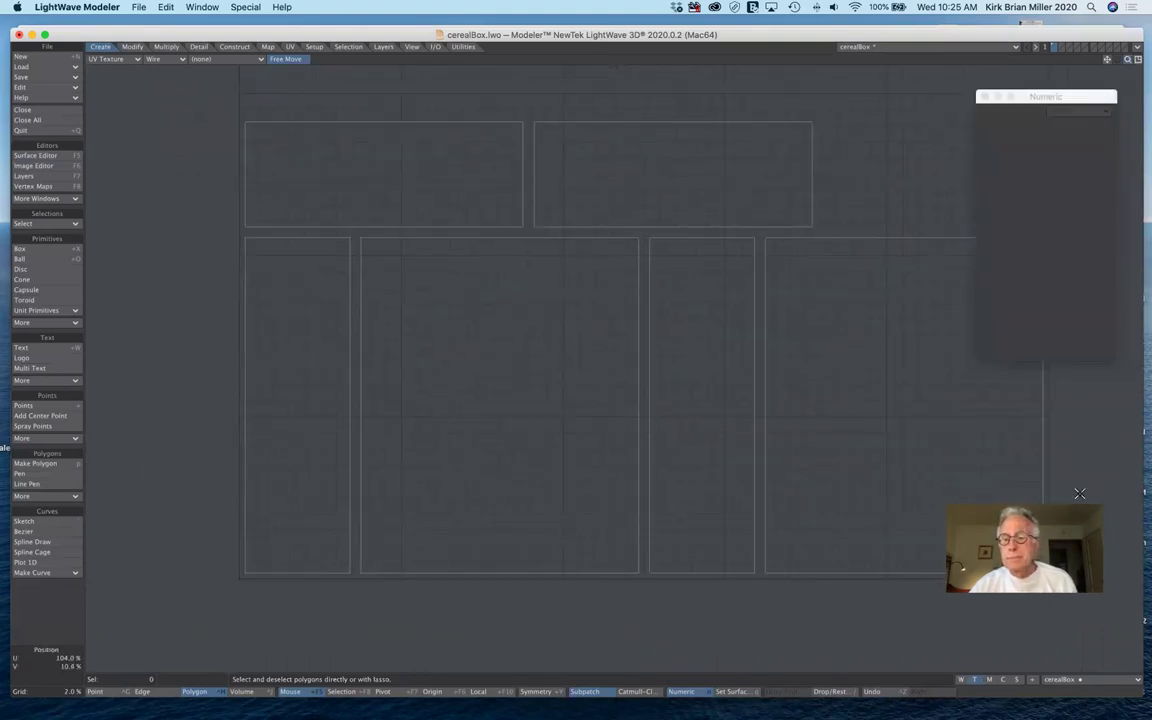
click(1064, 95)
key(n)
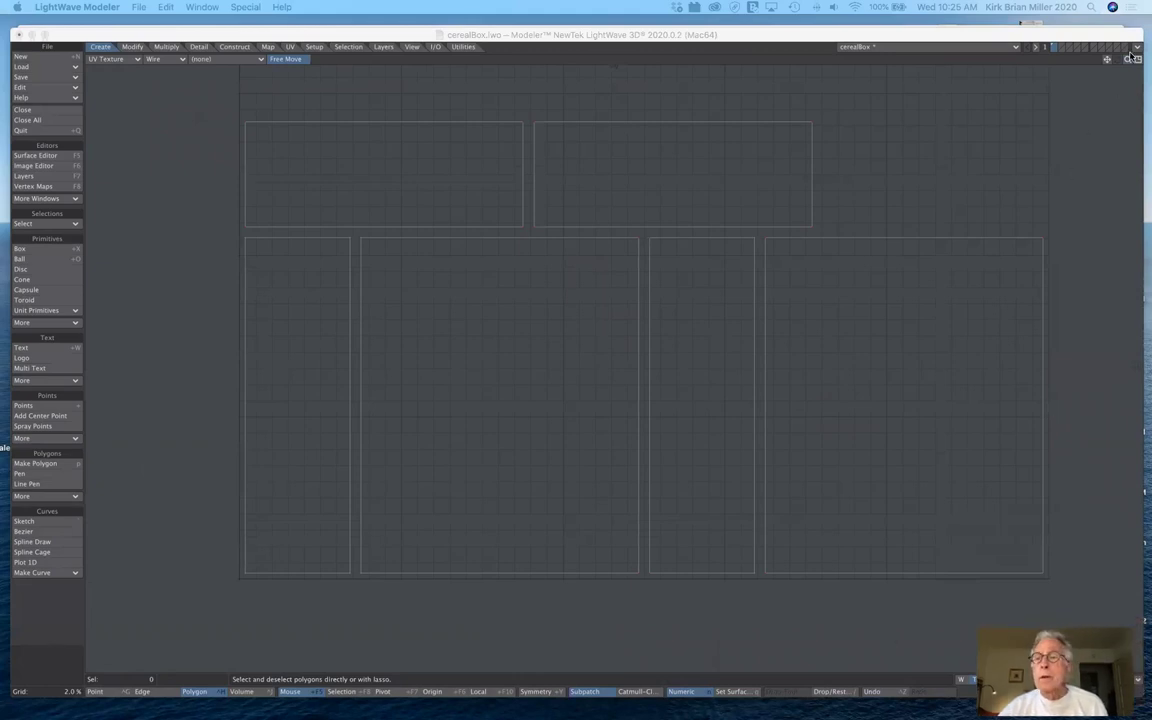
drag(1127, 60, 556, 119)
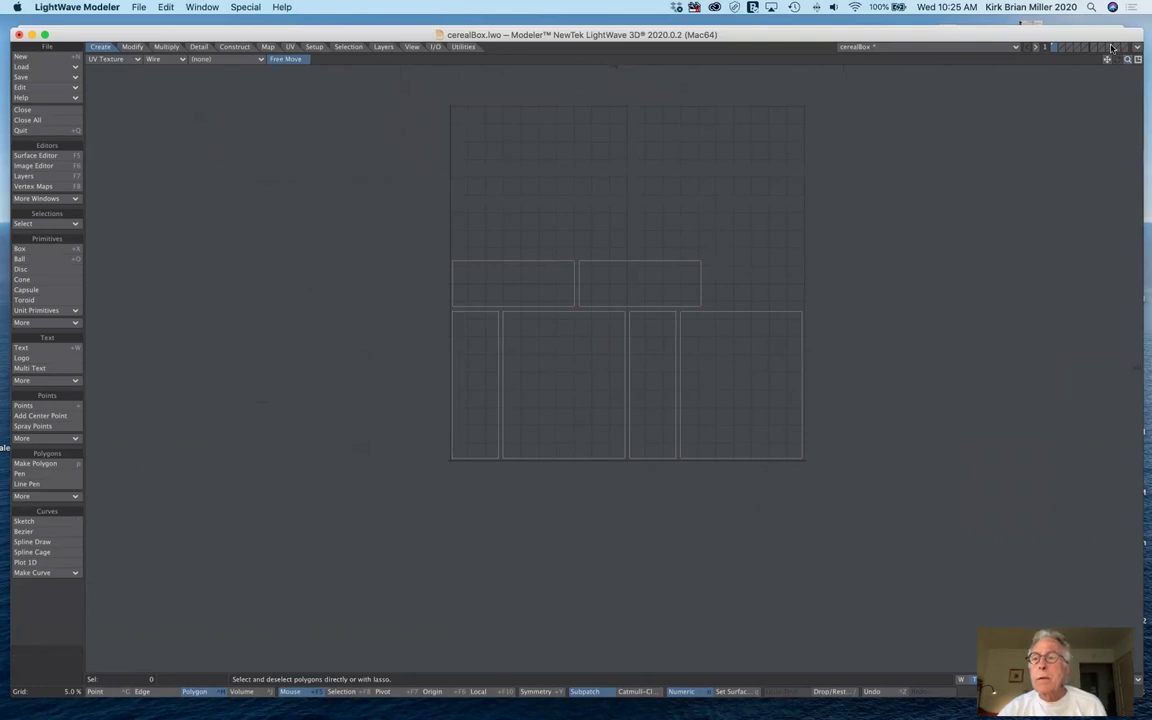
drag(1107, 59, 720, 162)
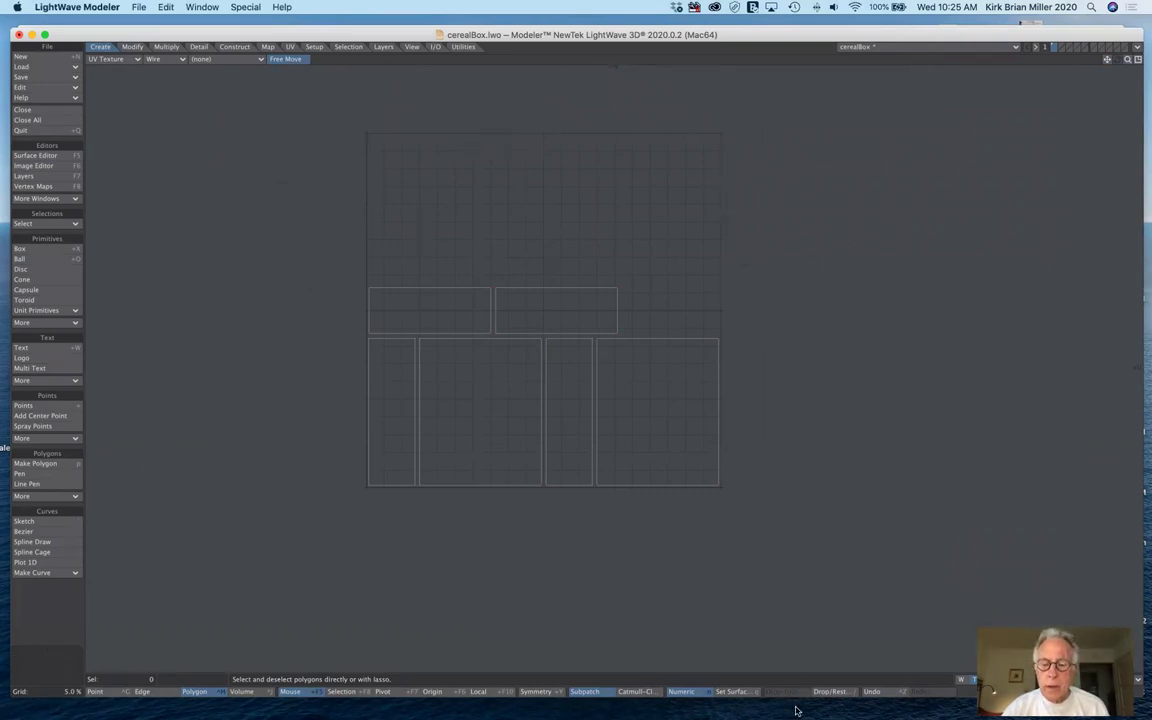
- Capture a screenshot with the Screenshot utility, fitting the selected portion exactly to the edges of the UV square
mouse_move(797, 708)
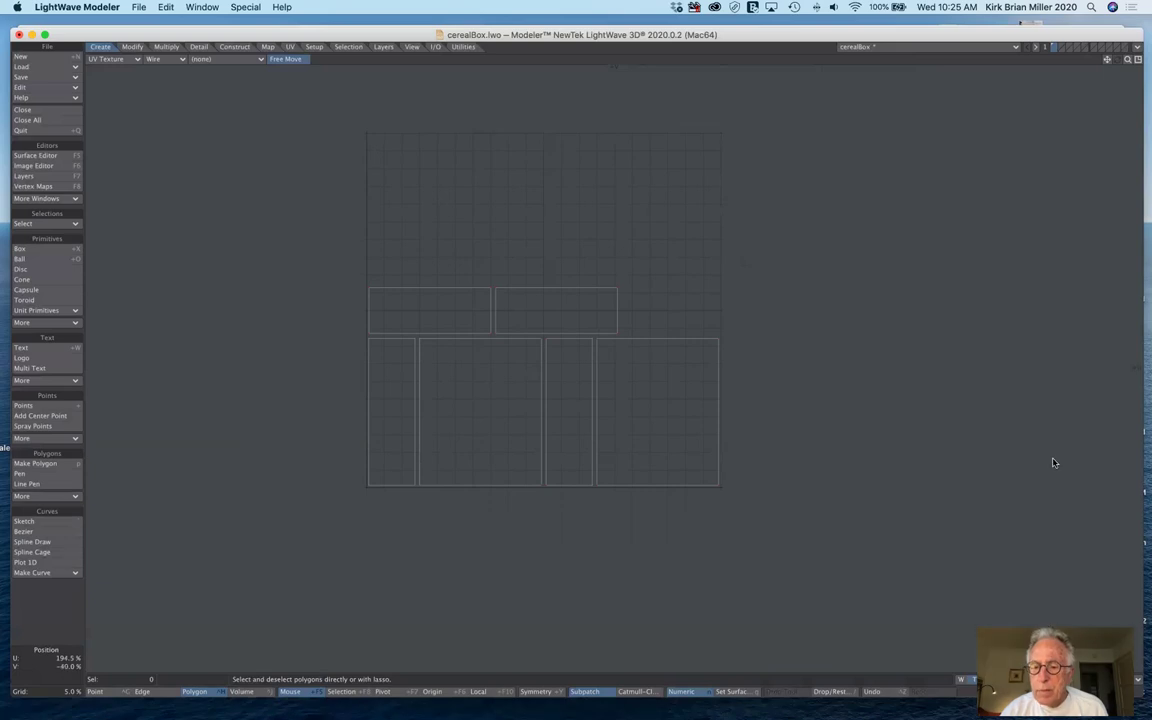
mouse_move(981, 709)
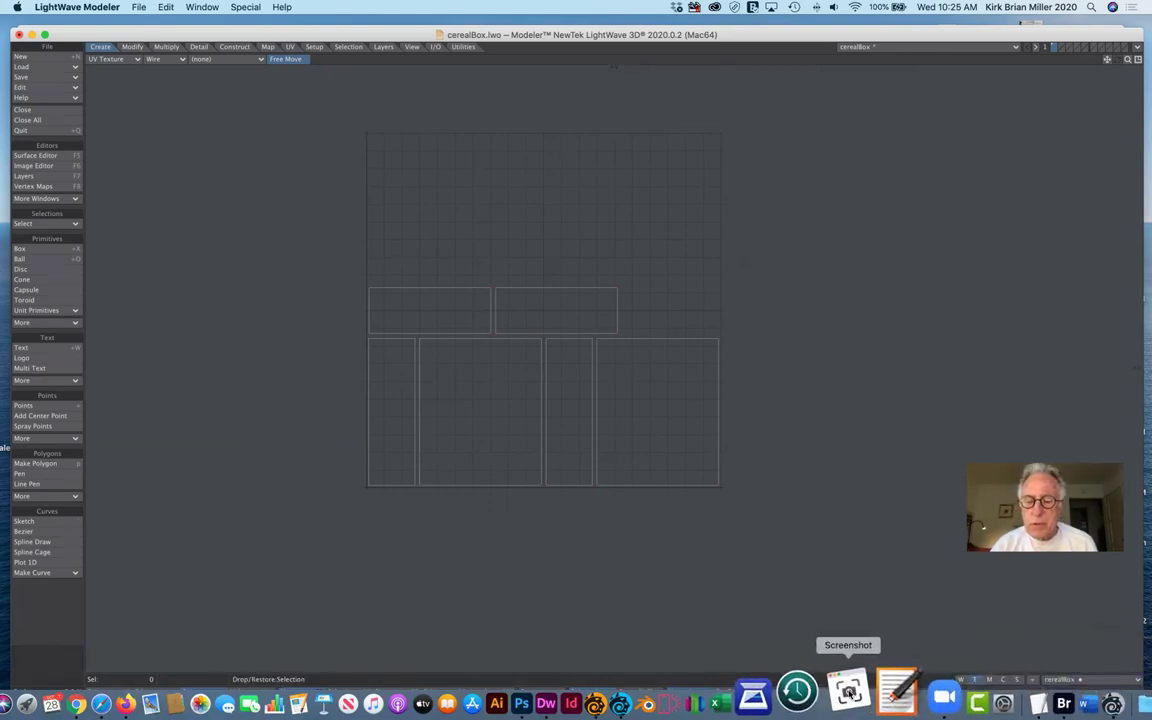
click(848, 690)
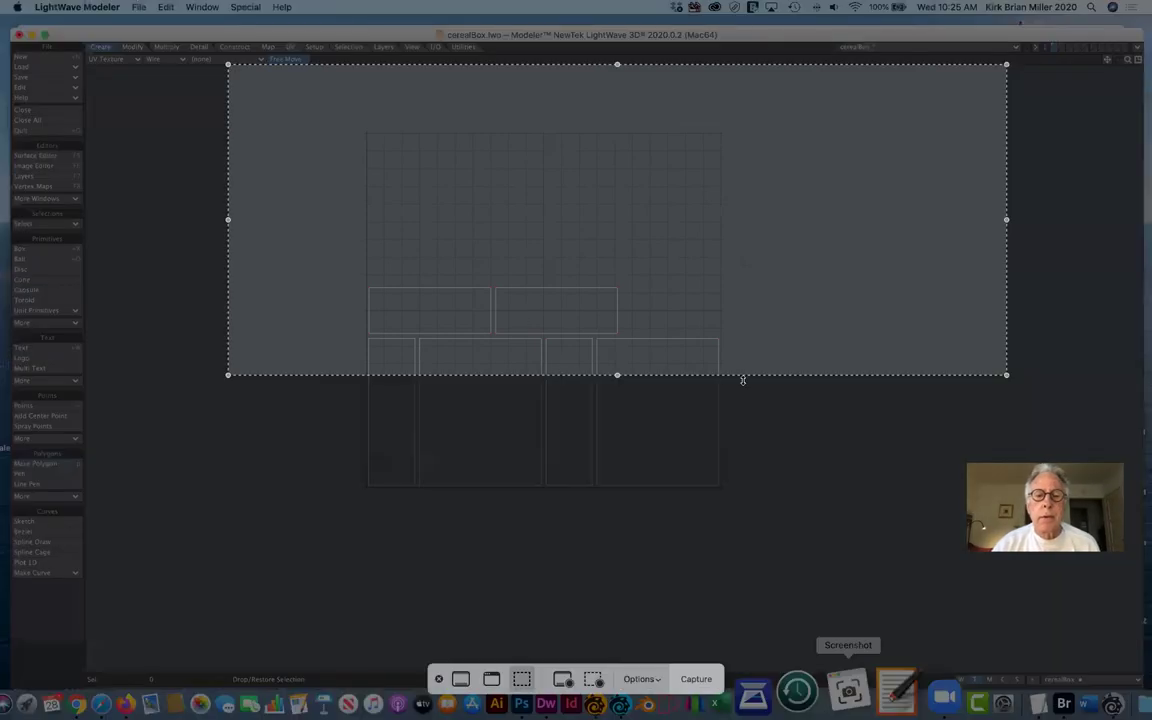
drag(617, 375, 542, 488)
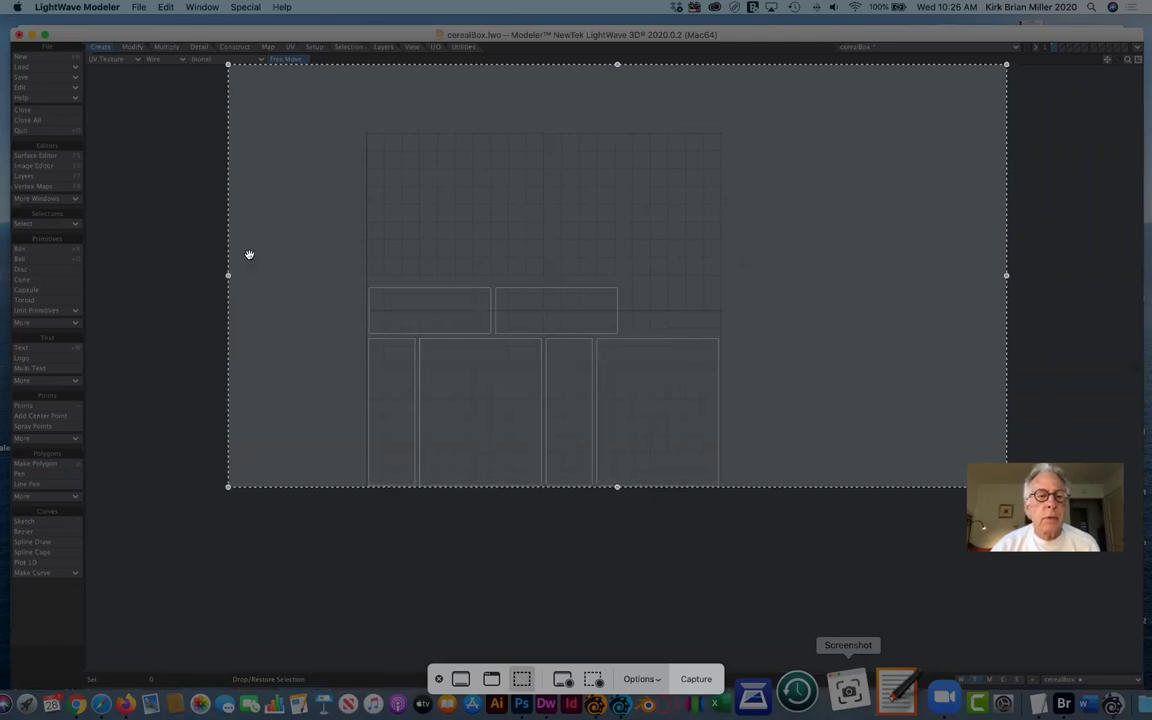
drag(229, 275, 367, 275)
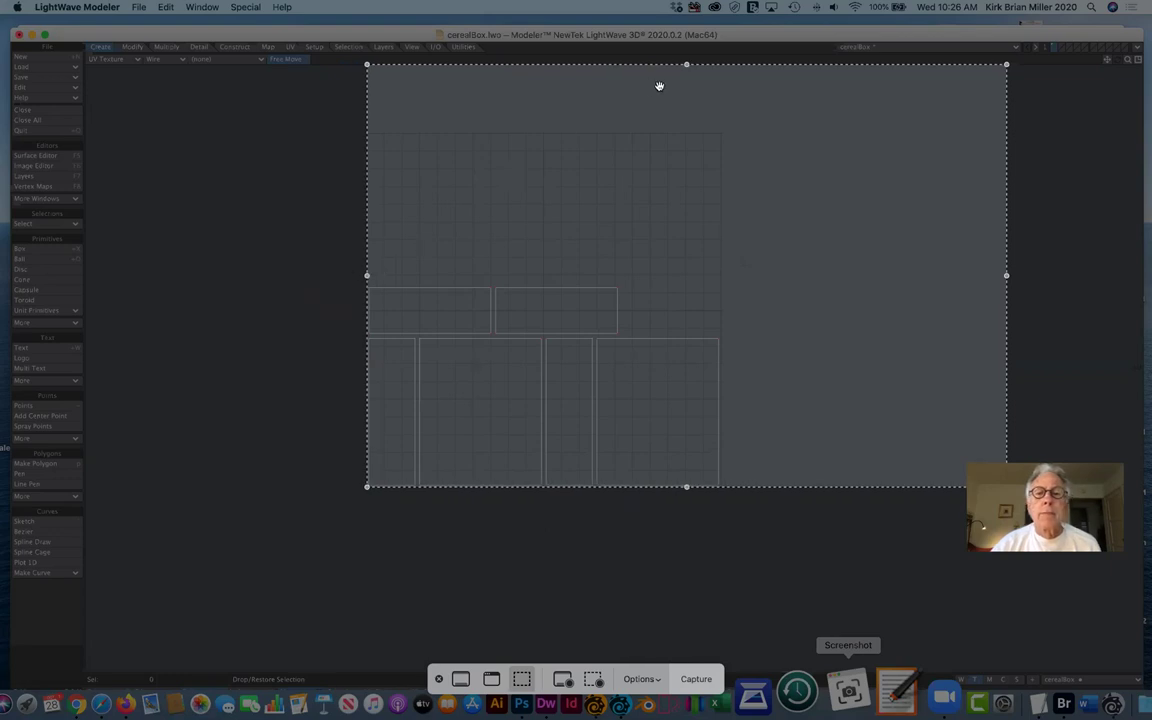
drag(686, 67, 664, 134)
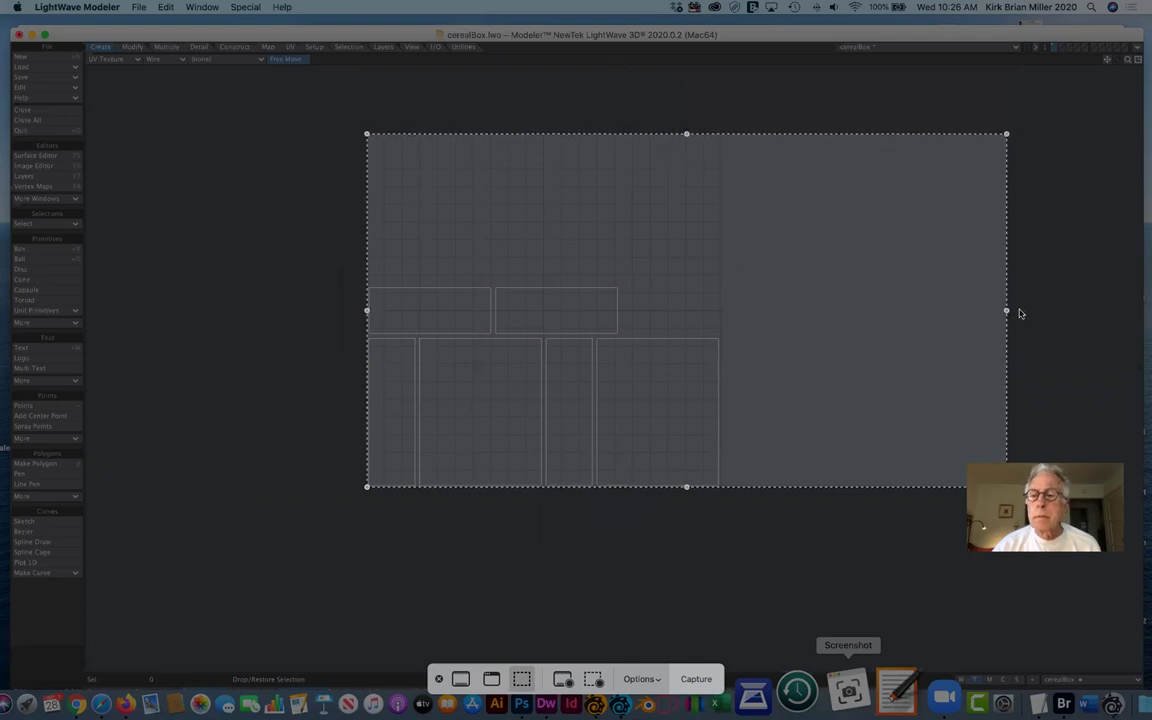
drag(1005, 311, 719, 342)
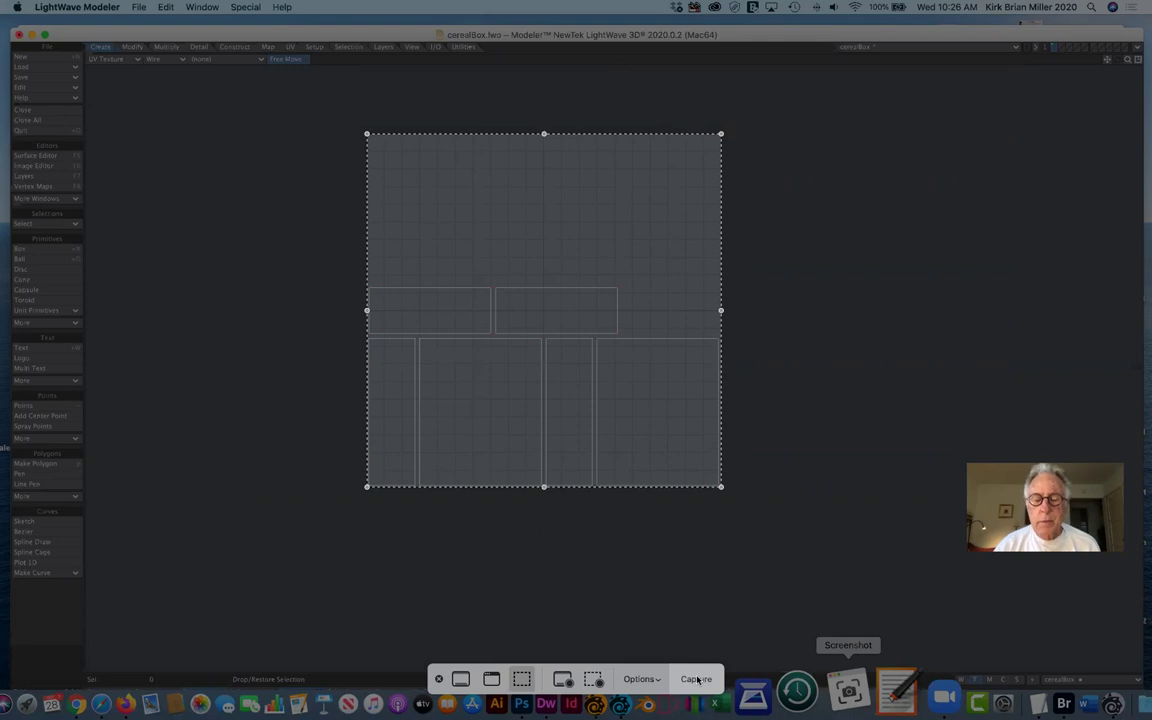
click(696, 679)
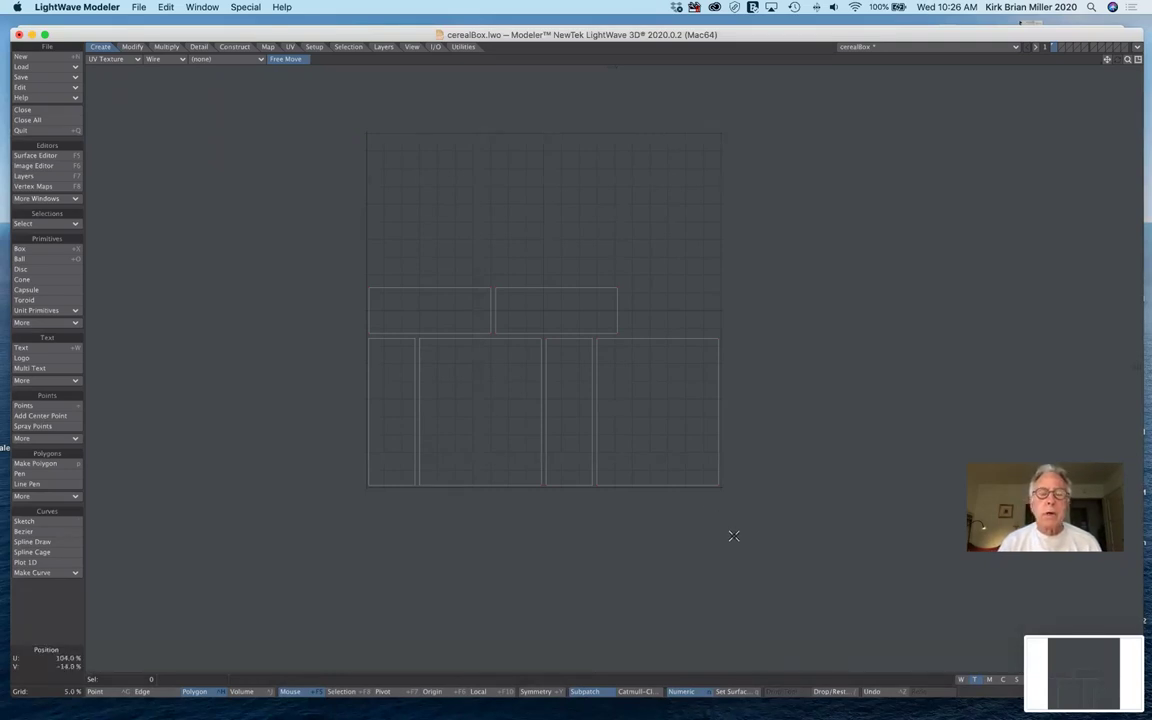
- Switch to Photoshop and open Screen Shot 2020-10-28 at 10.26.27 AM.png from the Desktop
mouse_move(617, 700)
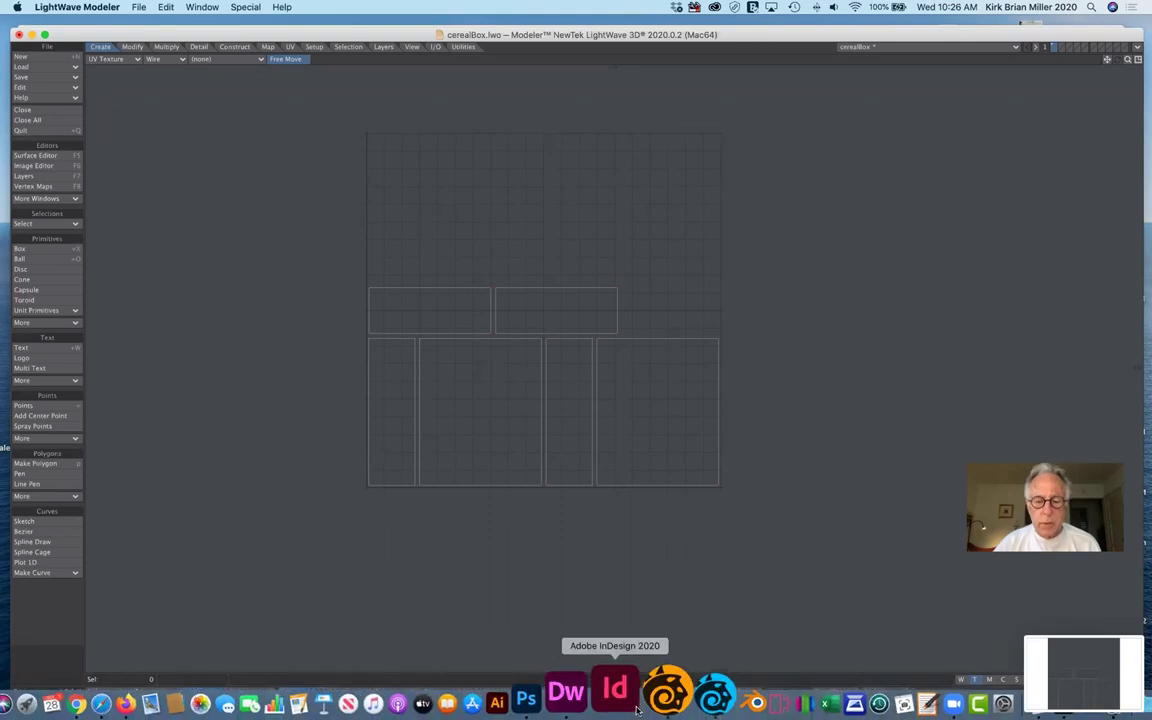
click(576, 692)
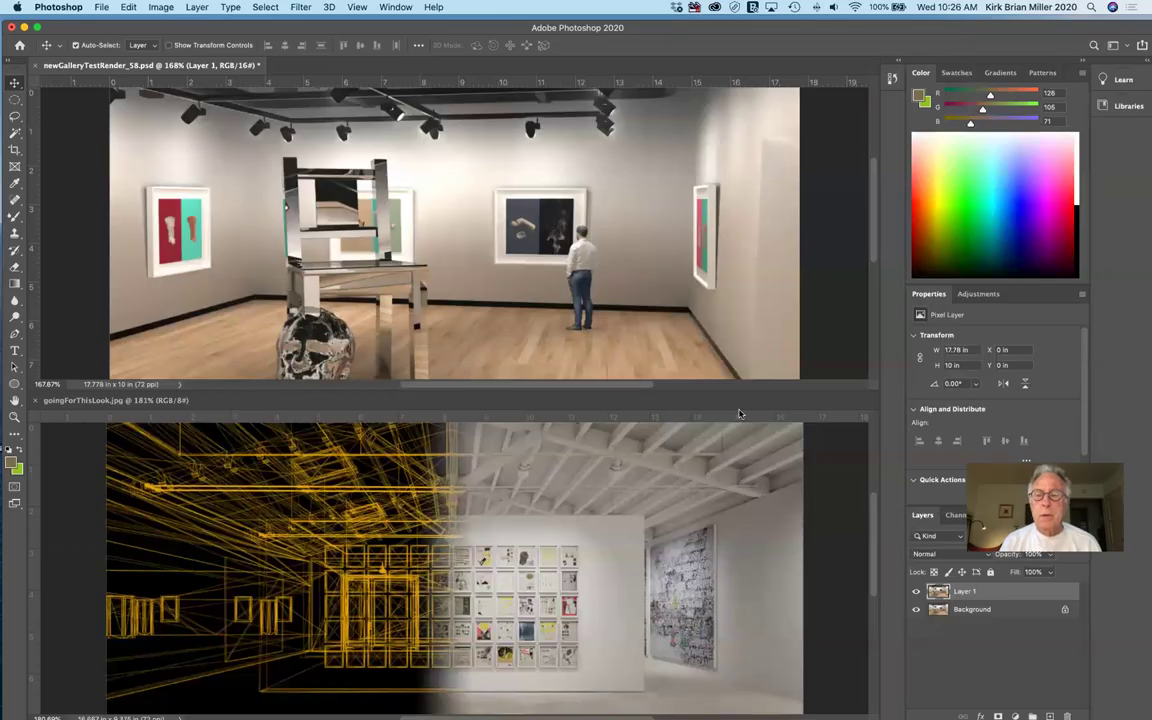
key(super+Tab)
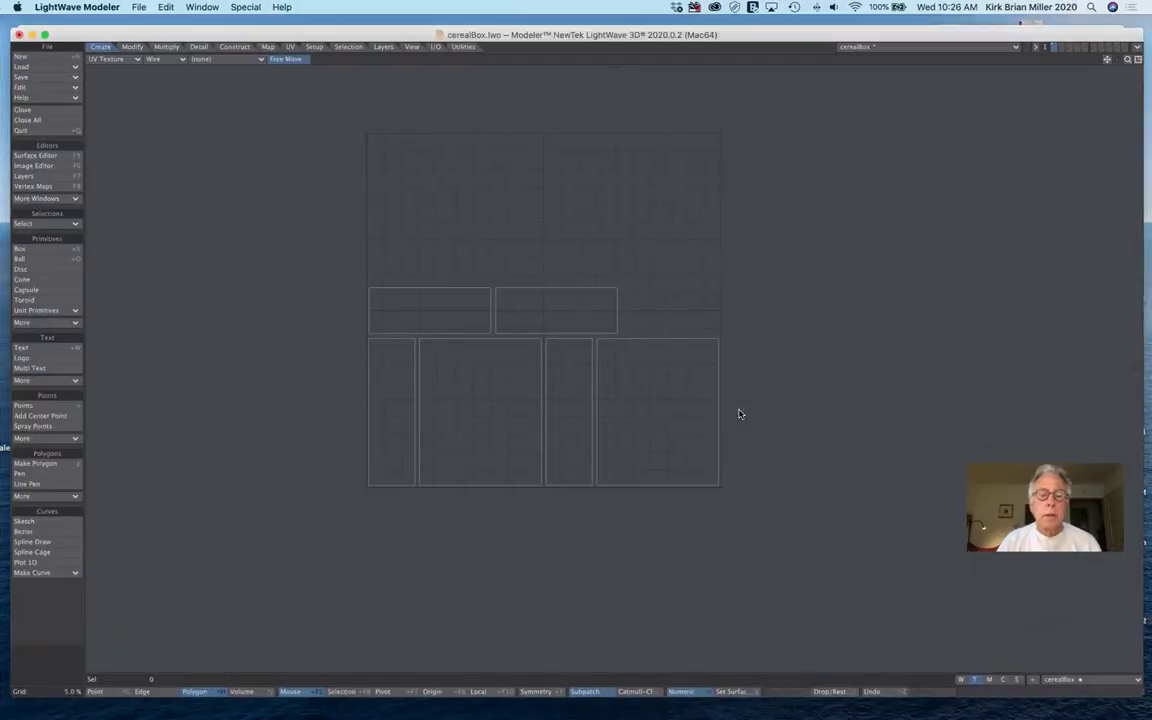
key(super+Tab)
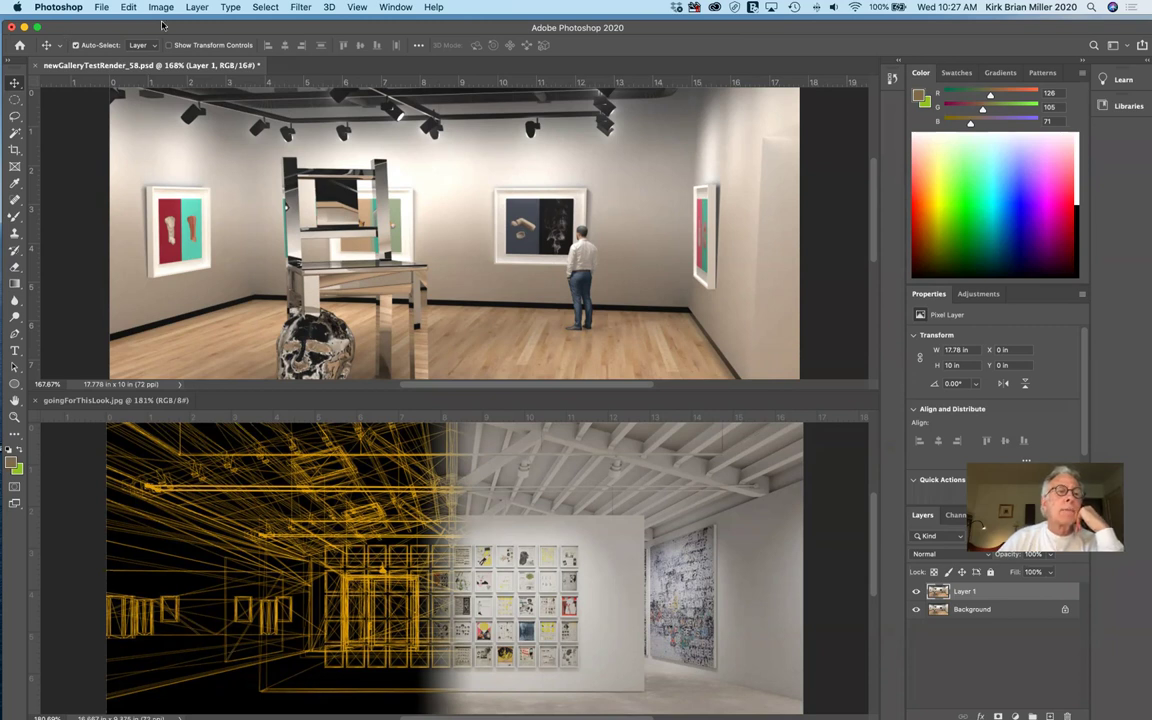
click(104, 9)
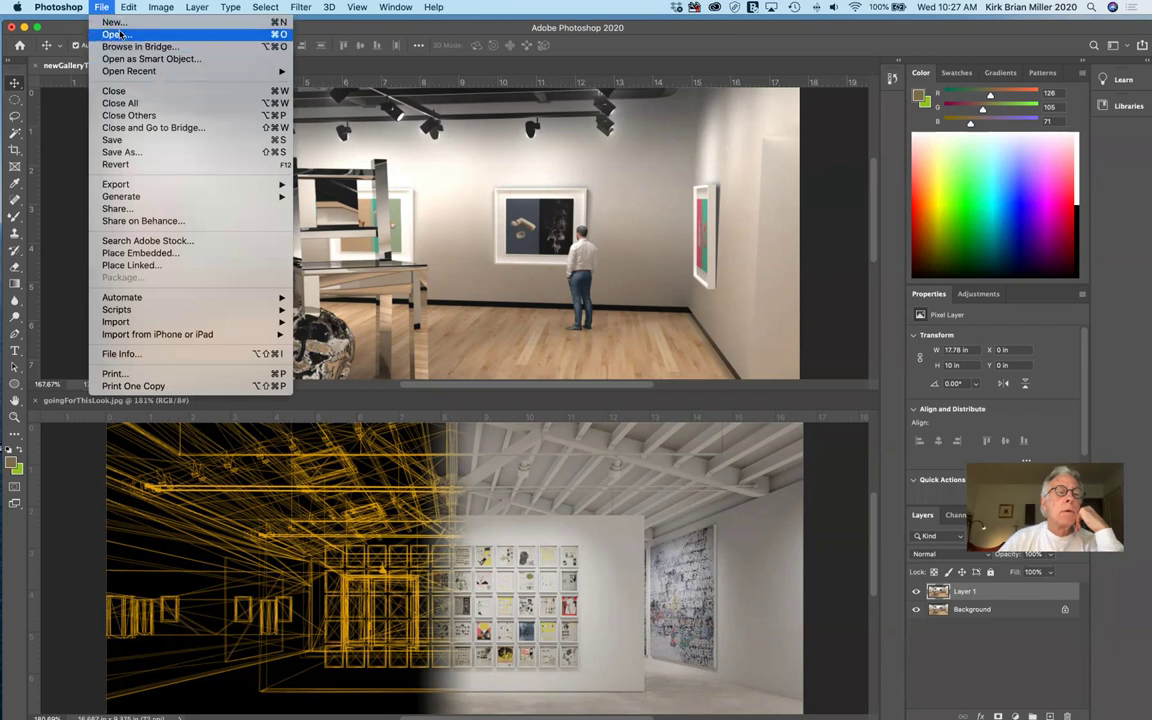
click(117, 35)
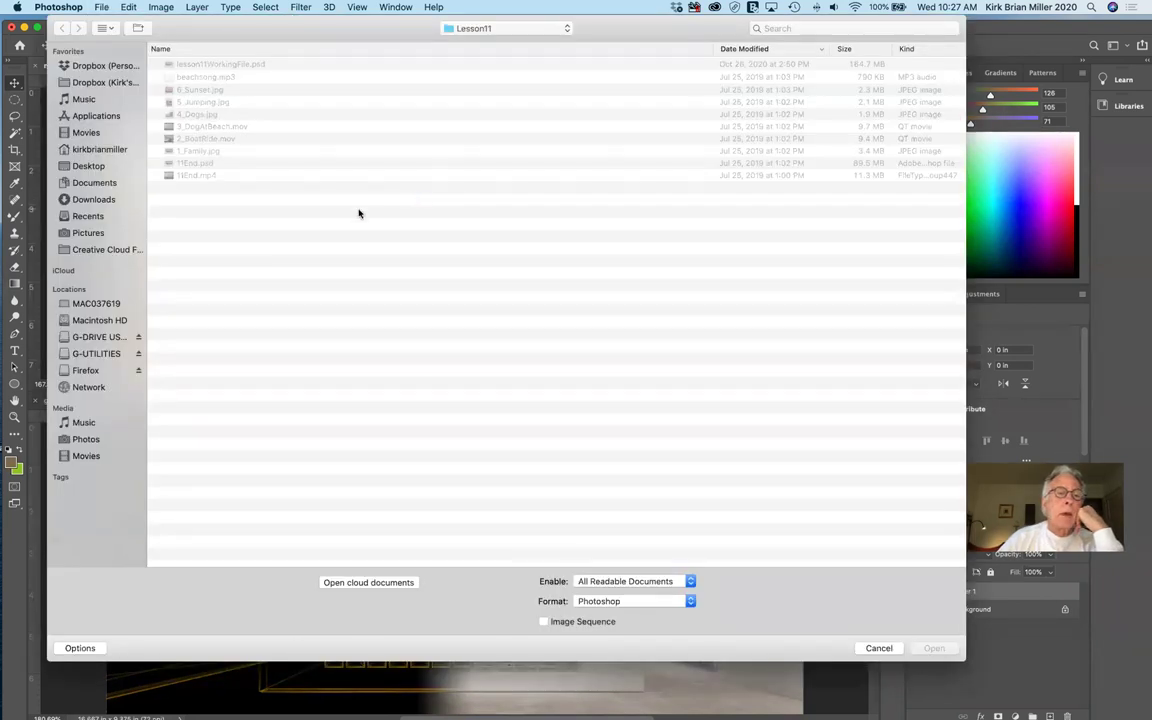
click(90, 166)
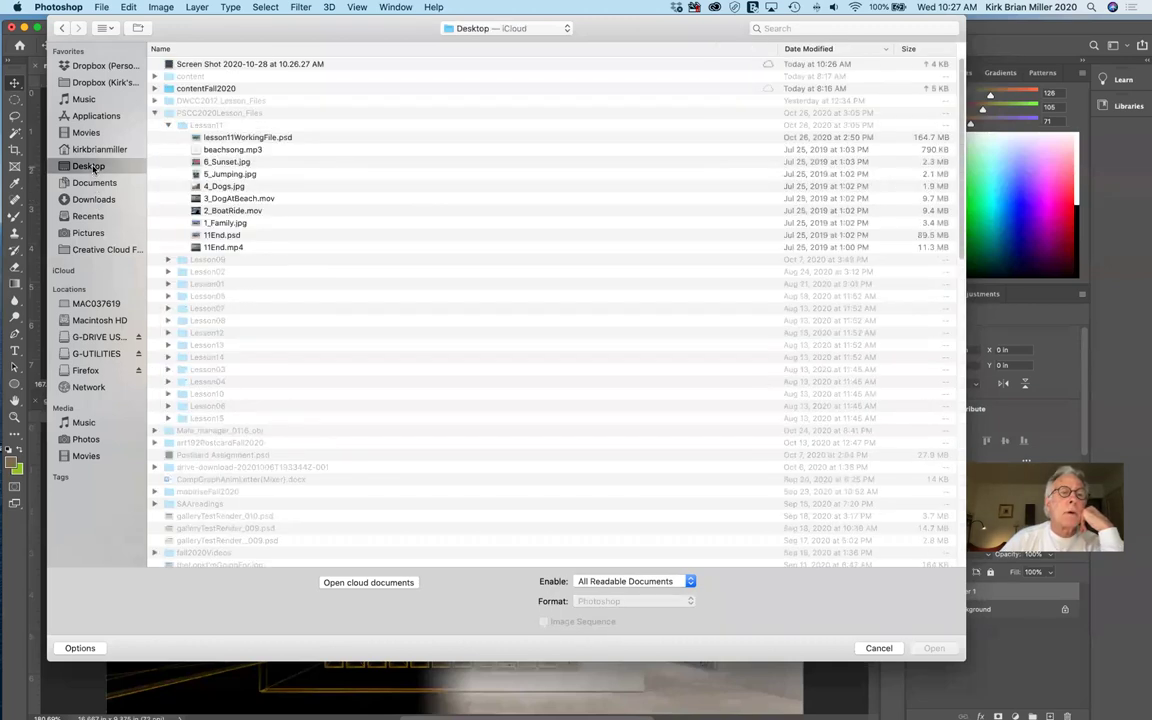
click(170, 64)
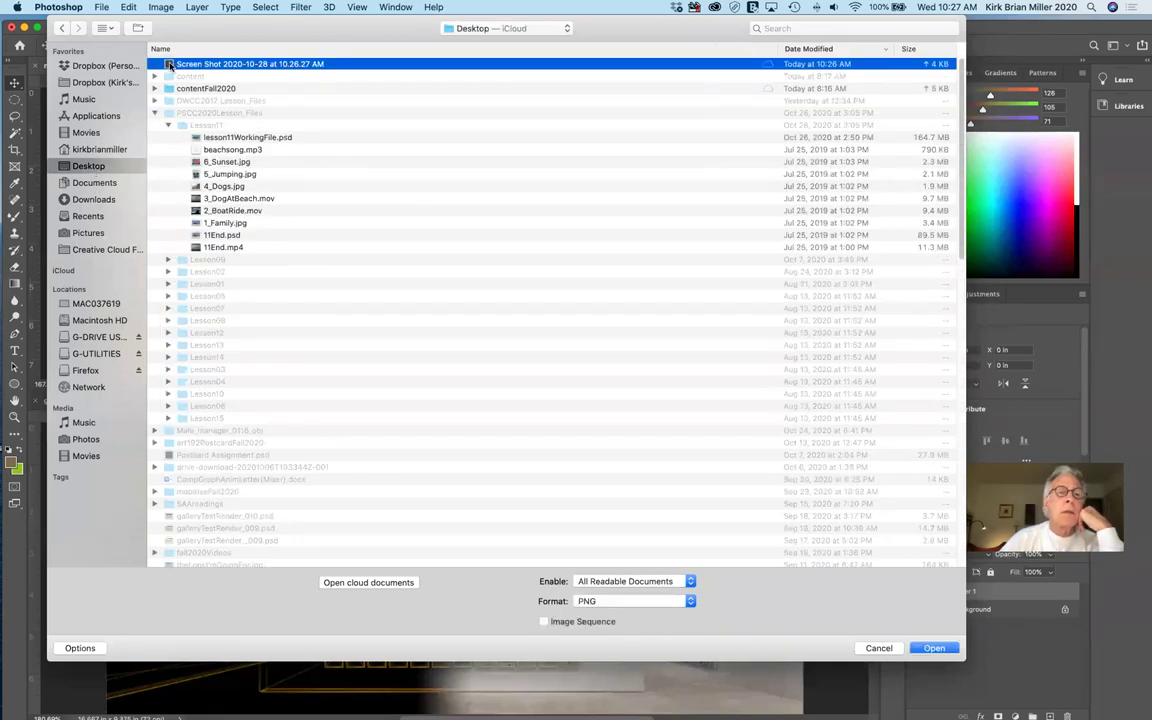
click(934, 648)
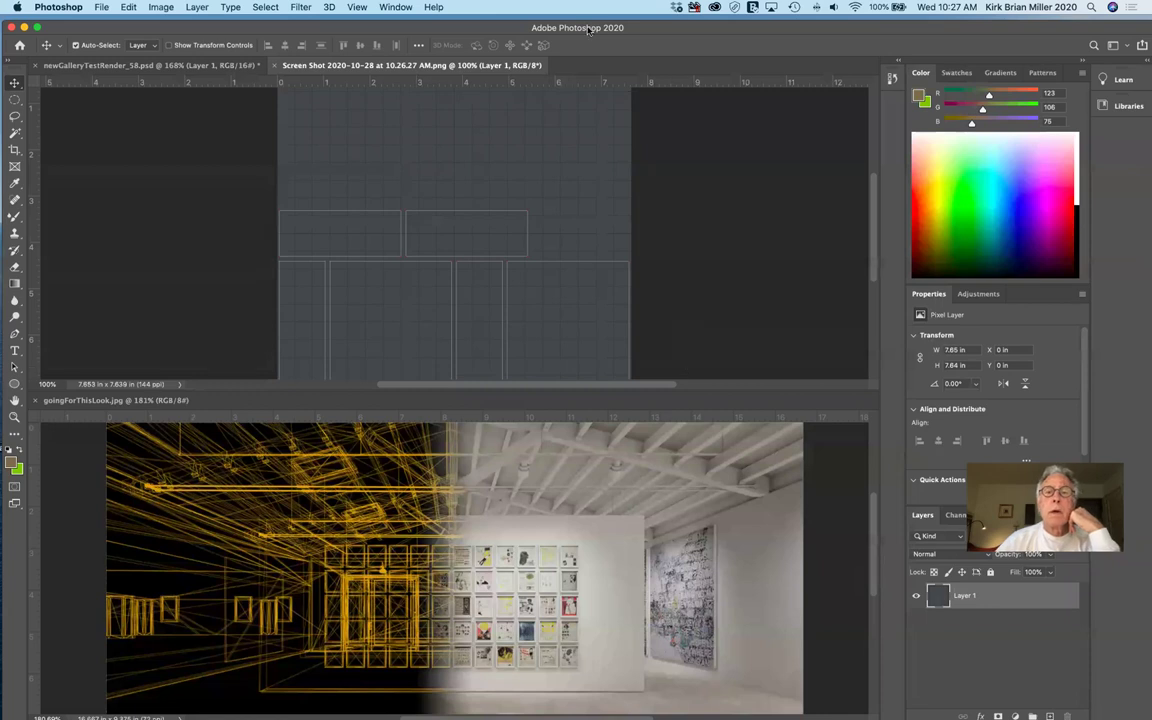
- Consolidate all open documents to tabs so the UV layout screenshot fills the document area
click(396, 7)
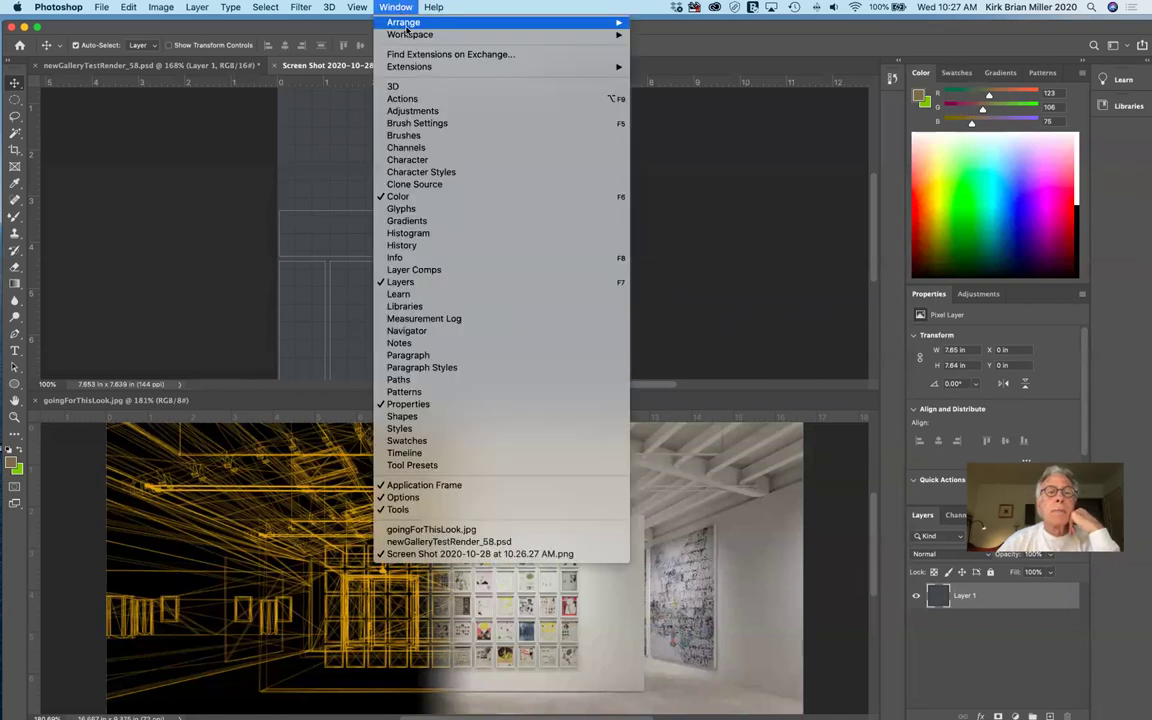
mouse_move(403, 22)
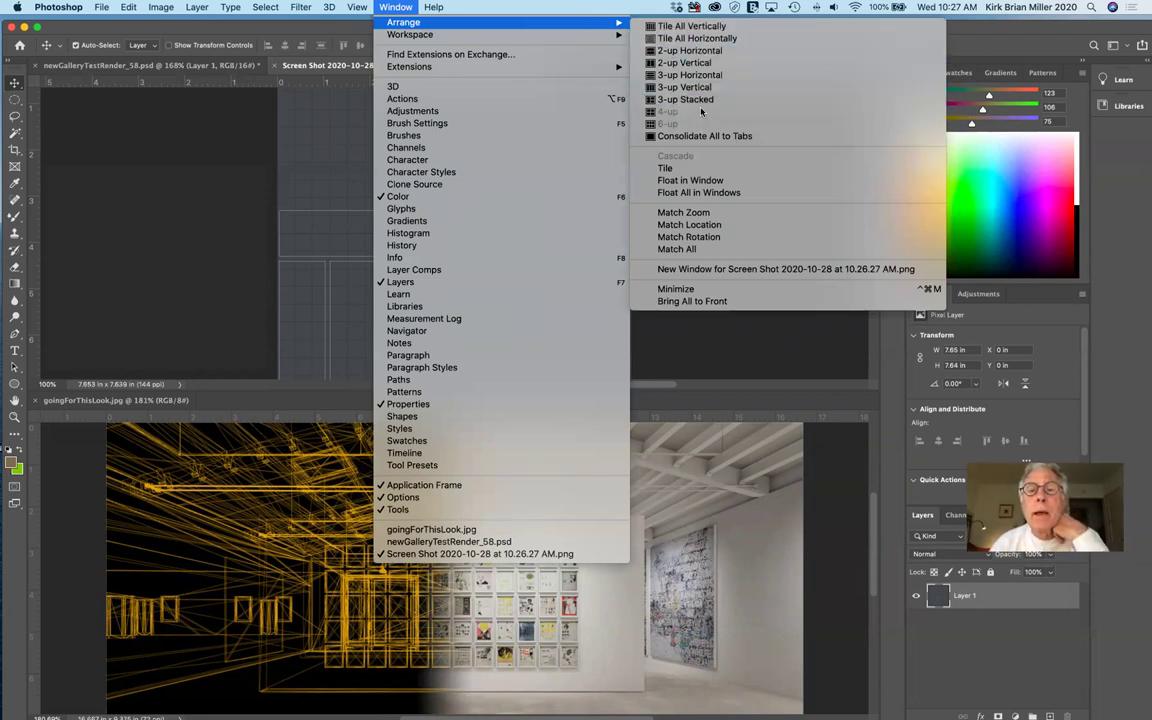
click(700, 136)
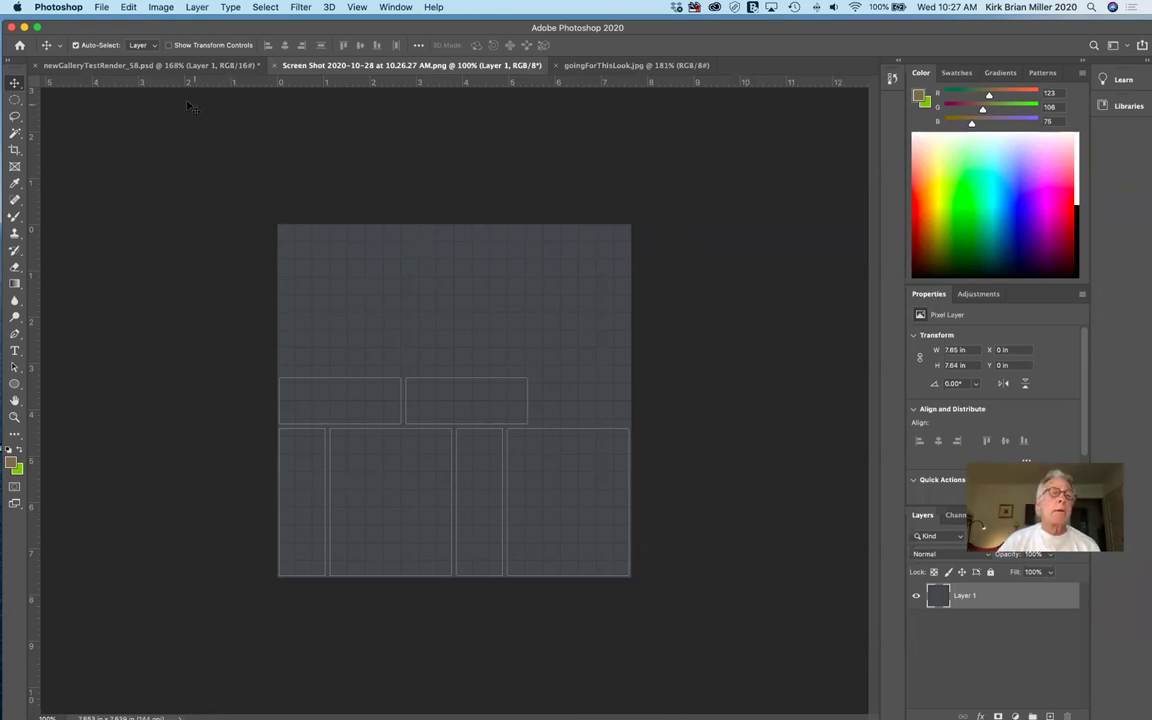
- Open ritzBoxUVmap.psd from the images folder inside contentFall2020 on the Desktop
click(103, 8)
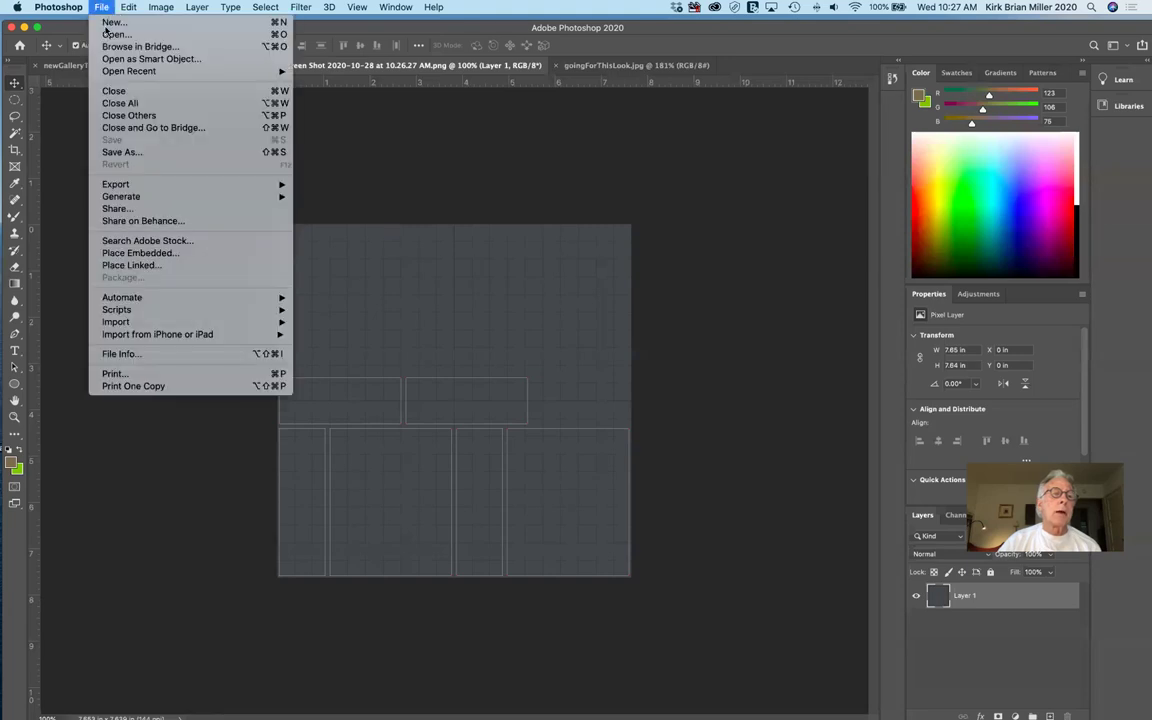
click(541, 263)
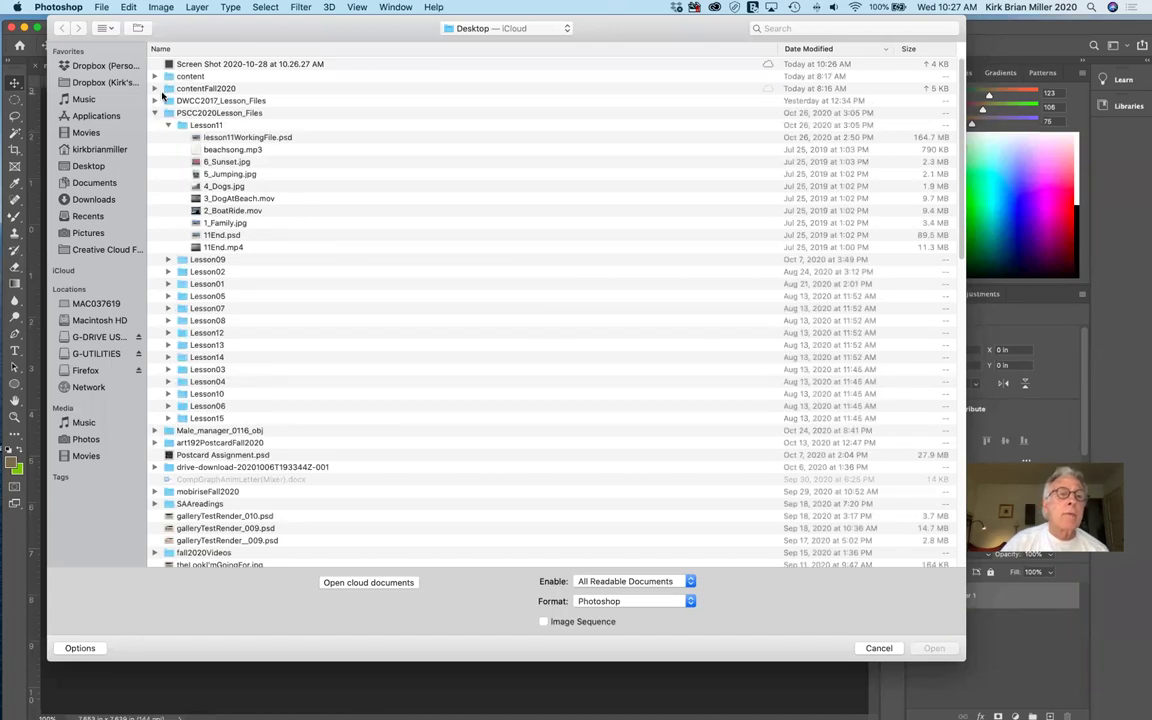
click(155, 89)
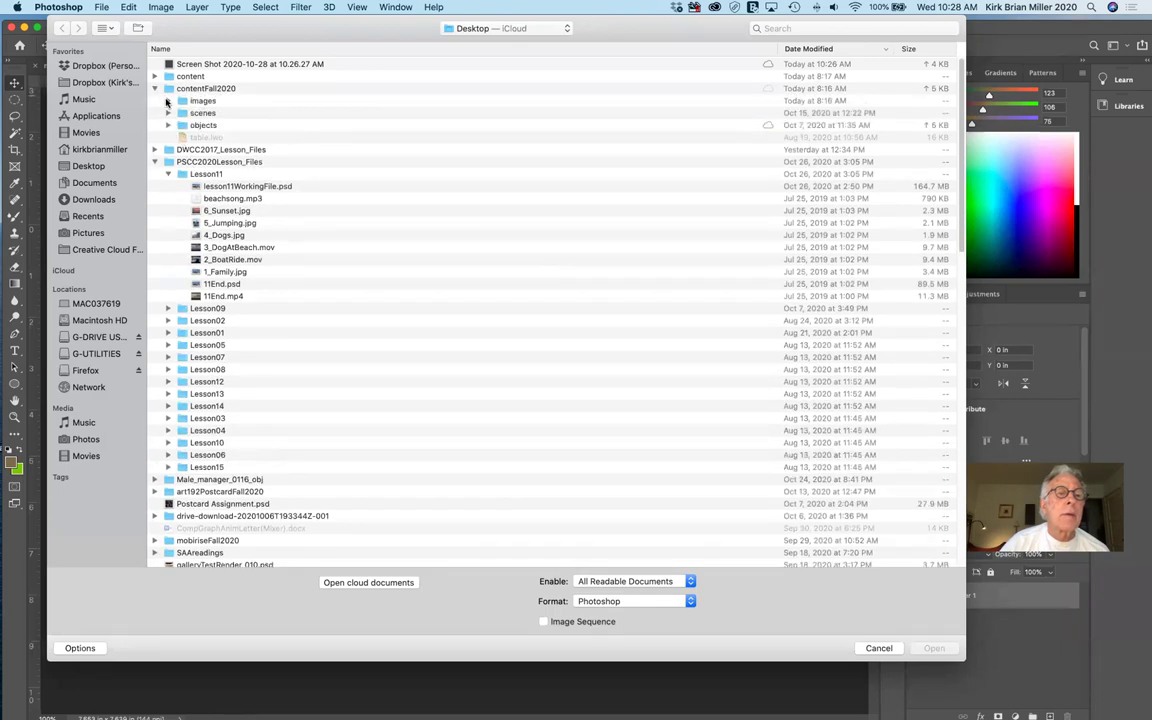
click(168, 101)
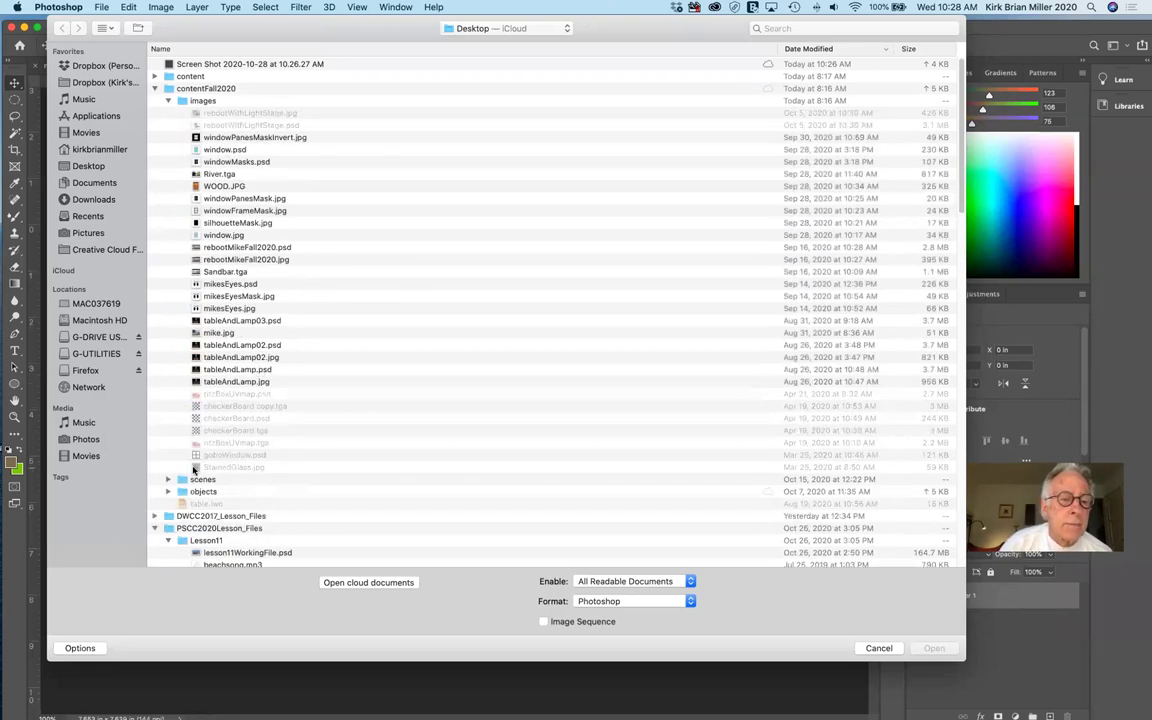
click(195, 395)
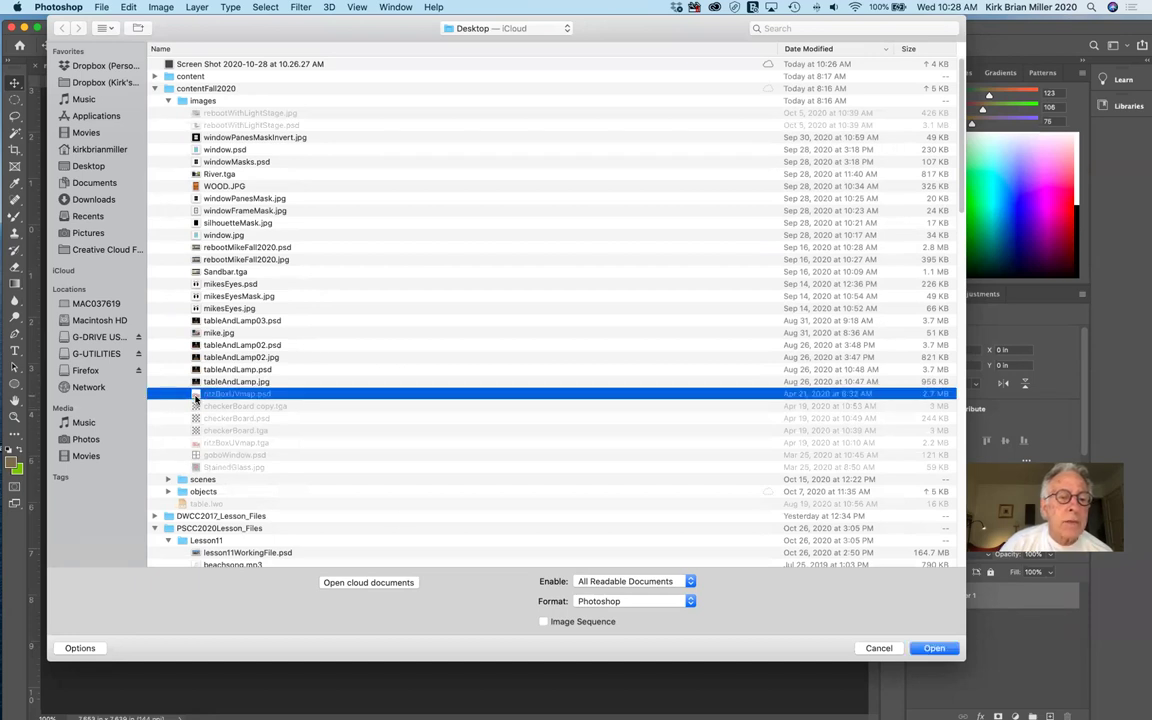
click(932, 649)
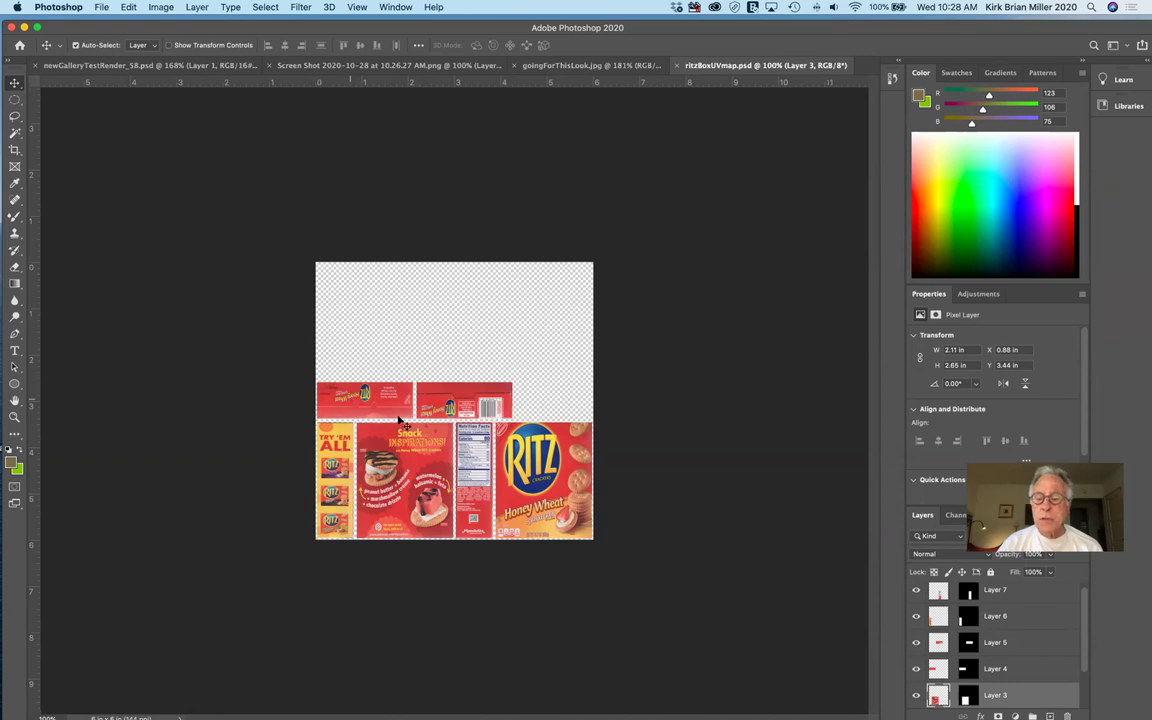
- Toggle the visibility of Layer 1, the UV grid screenshot beneath the box artwork, several times and leave it shown
scroll(983, 690, down, 2)
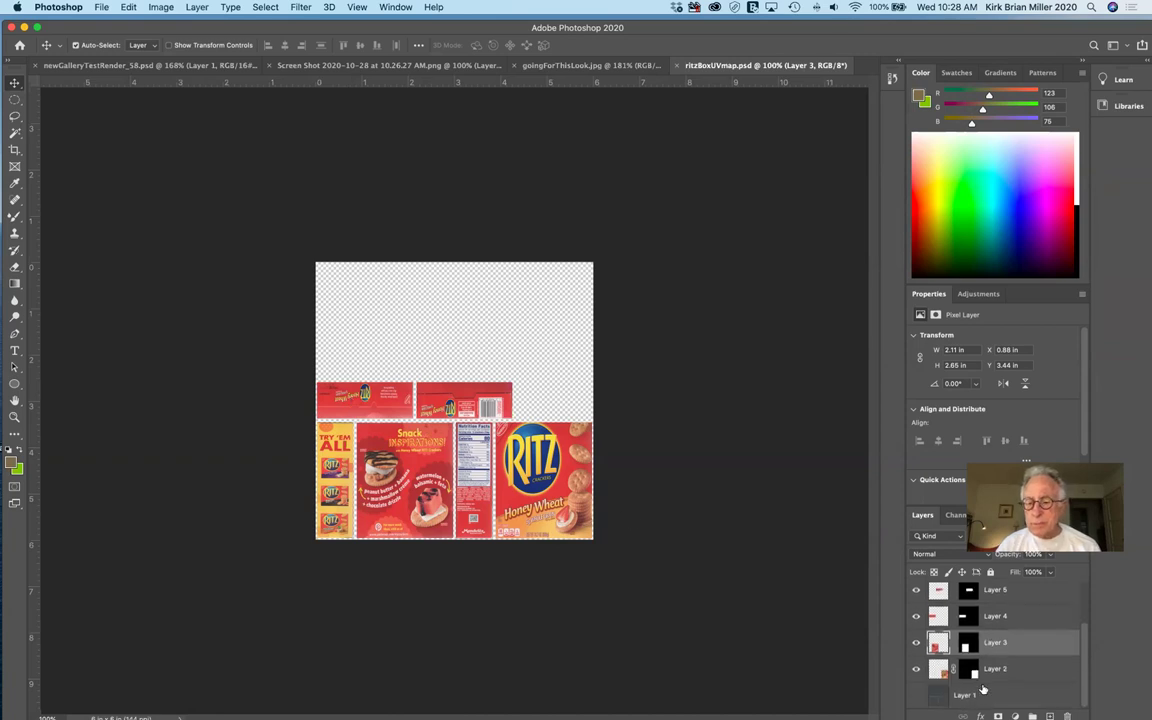
click(916, 696)
click(916, 696)
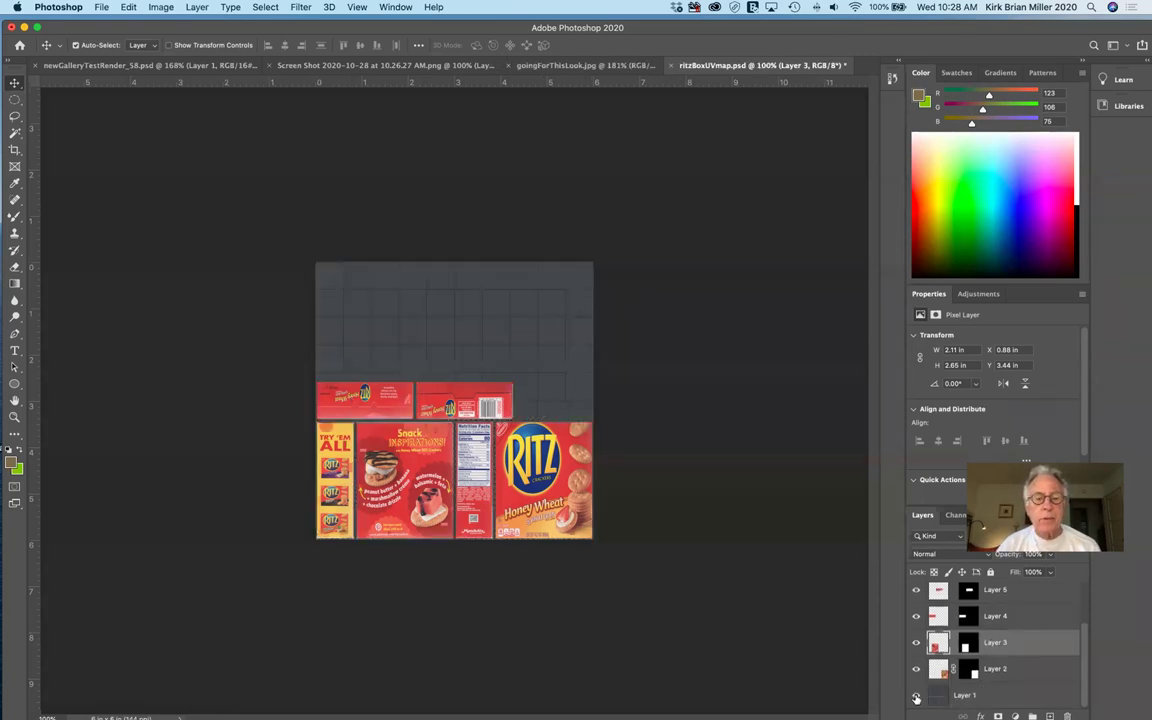
click(916, 697)
click(916, 697)
click(916, 697)
click(916, 697)
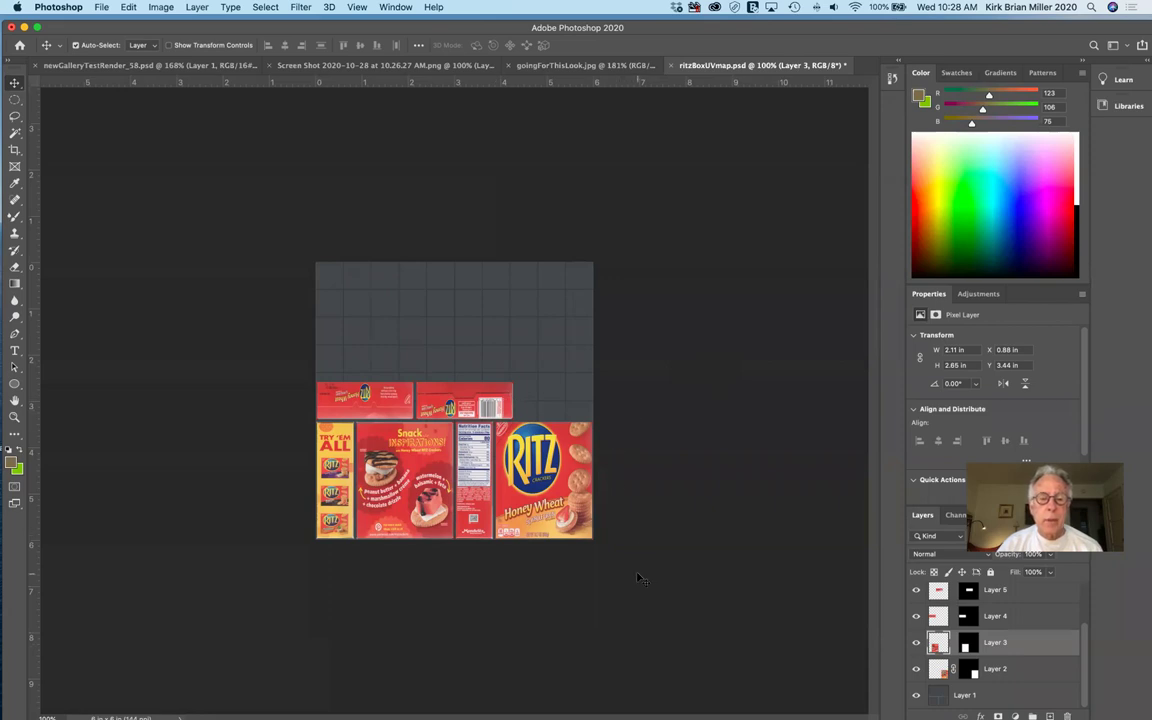
- Select Layer 2 and shift the Ritz front panel artwork to about X 3.84 in, Y 3.35 in within its mask
click(936, 671)
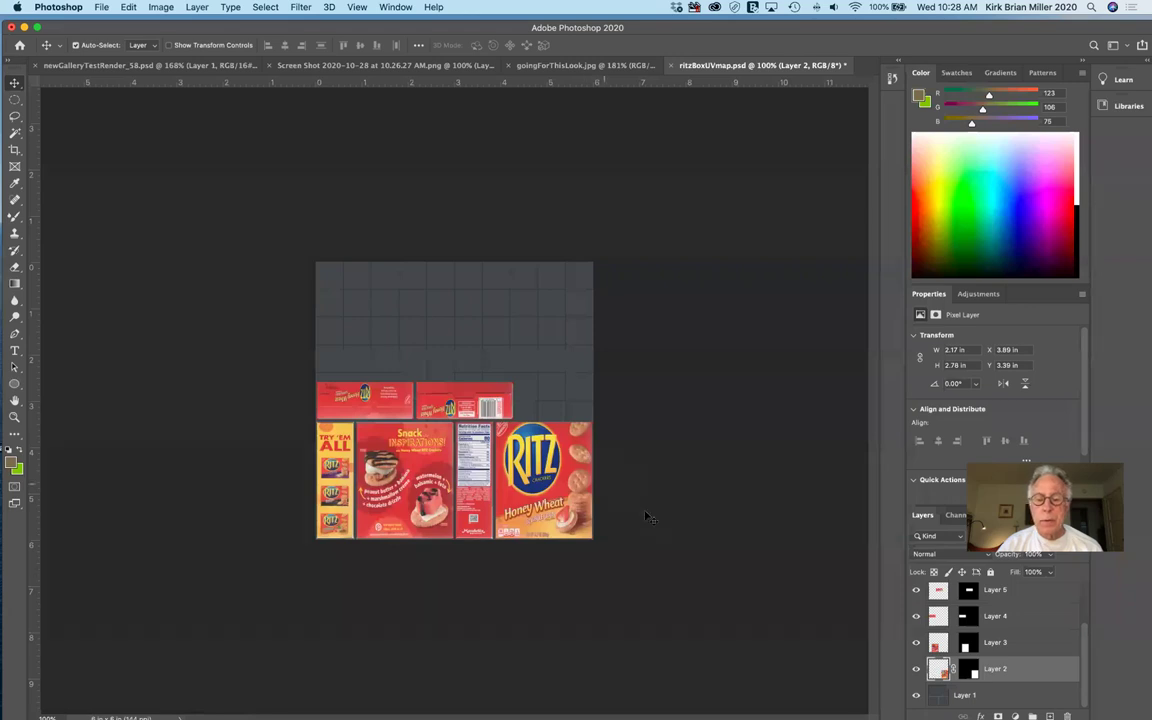
mouse_move(563, 492)
mouse_down()
mouse_move(590, 456)
mouse_move(601, 355)
mouse_move(583, 358)
mouse_move(566, 385)
mouse_move(556, 467)
mouse_move(566, 512)
mouse_up()
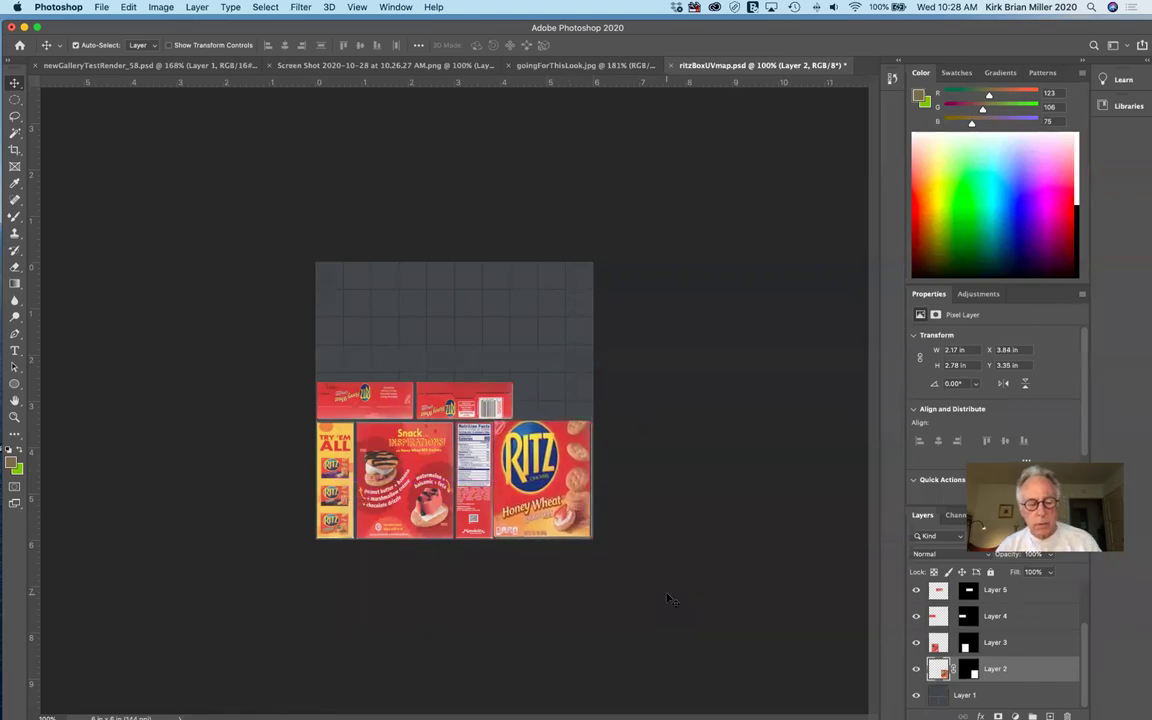
- Nudge the Ritz front panel artwork on Layer 2 to X 3.89 in, Y 3.39 in, and hide the Layer 1 UV grid
key(Right)
key(Down)
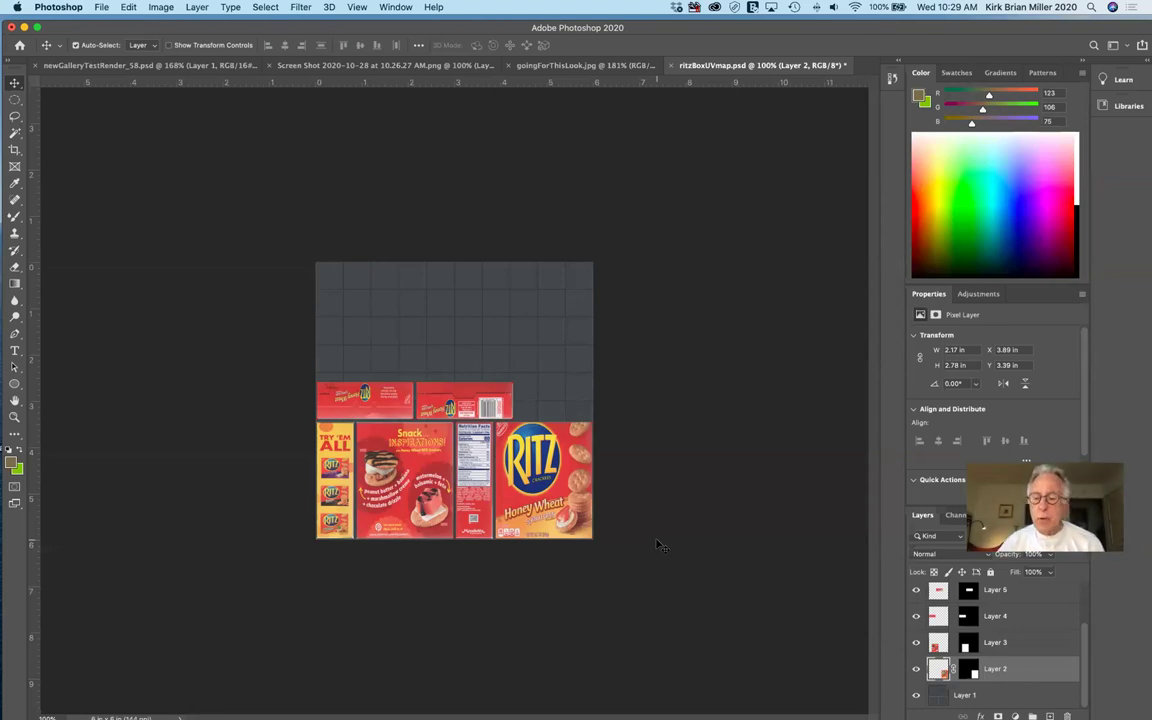
click(915, 695)
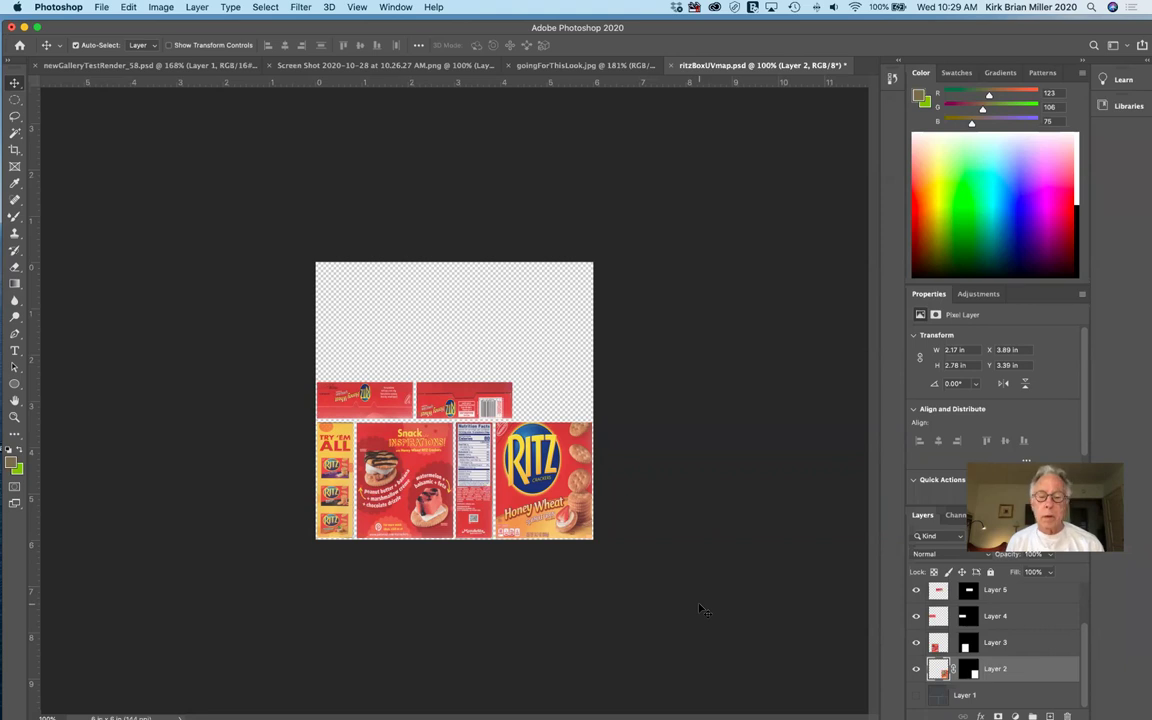
- Switch to LightWave Modeler and preview ritzBoxUVmap.psd as the background image behind the UV layout in the UV Texture view
key(ctrl+Right)
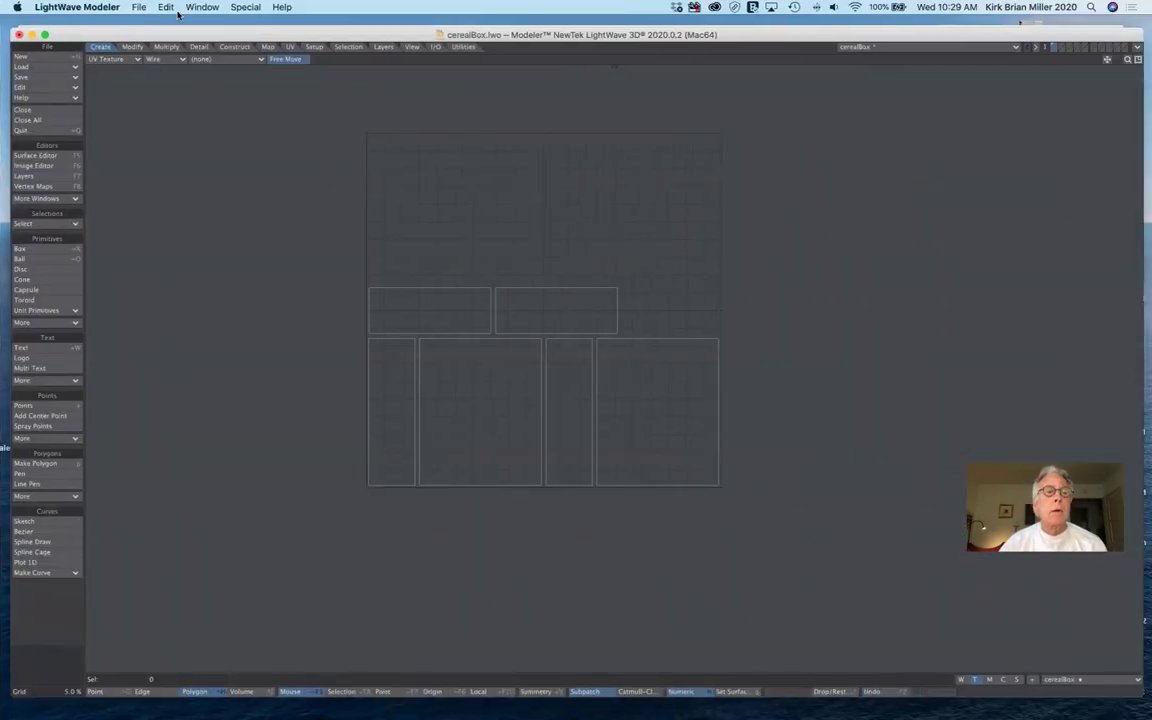
click(216, 62)
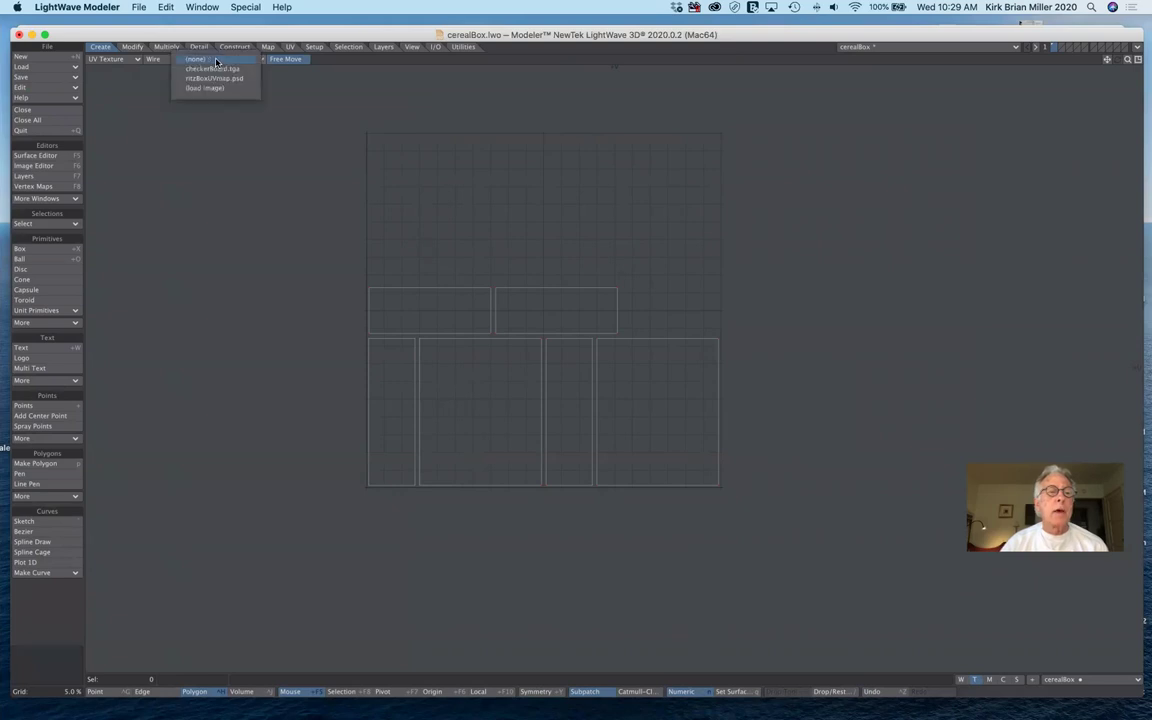
click(216, 79)
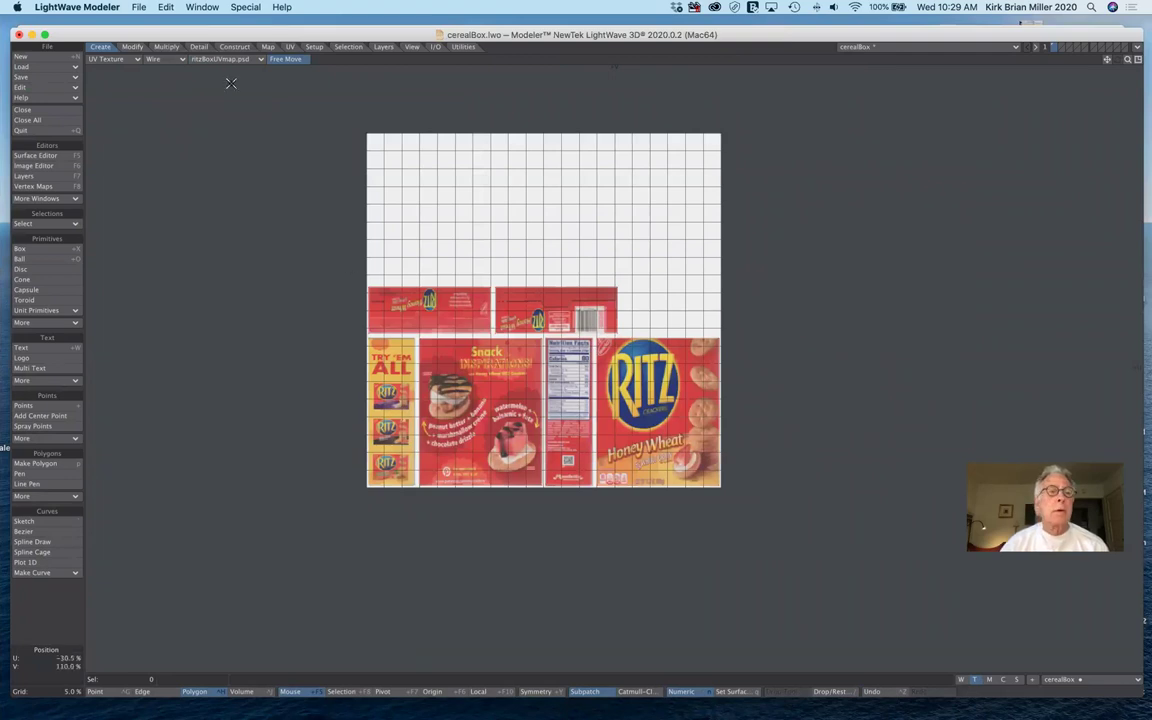
- Restore the four-viewport layout and examine the textured box from several sides in the Perspective view, checking the front panel artwork
click(1137, 60)
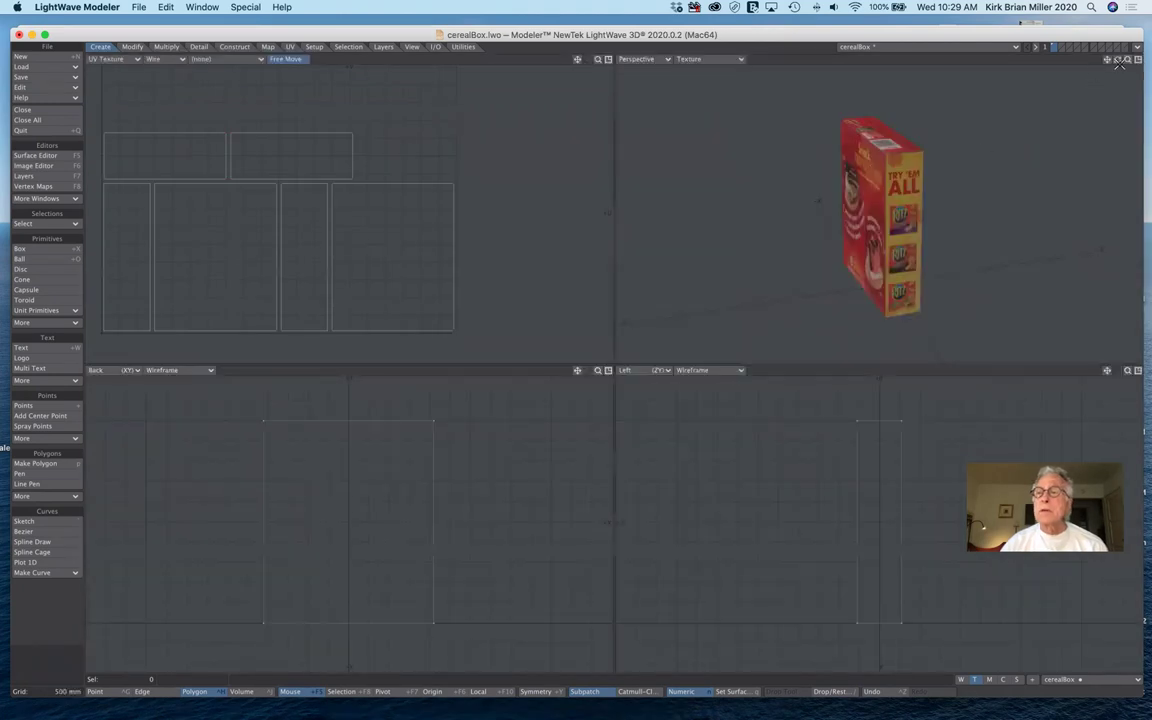
drag(1117, 60, 950, 62)
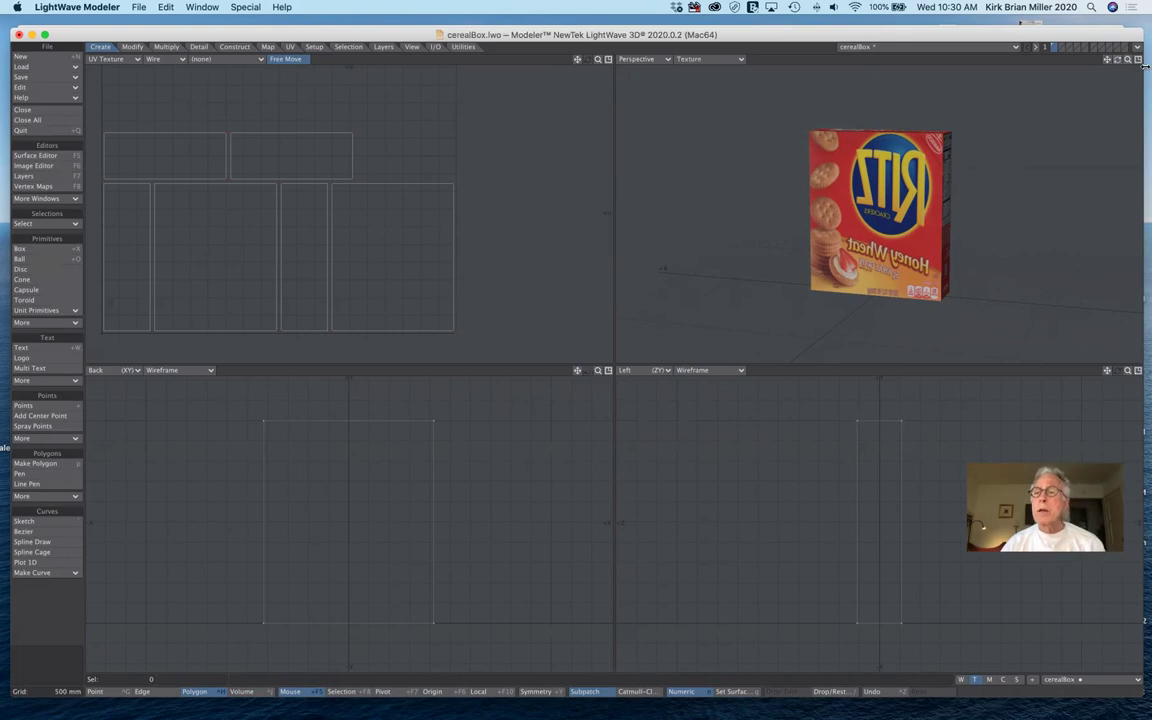
mouse_move(1117, 60)
mouse_down()
mouse_move(1085, 72)
mouse_move(1127, 75)
mouse_move(1097, 66)
mouse_up()
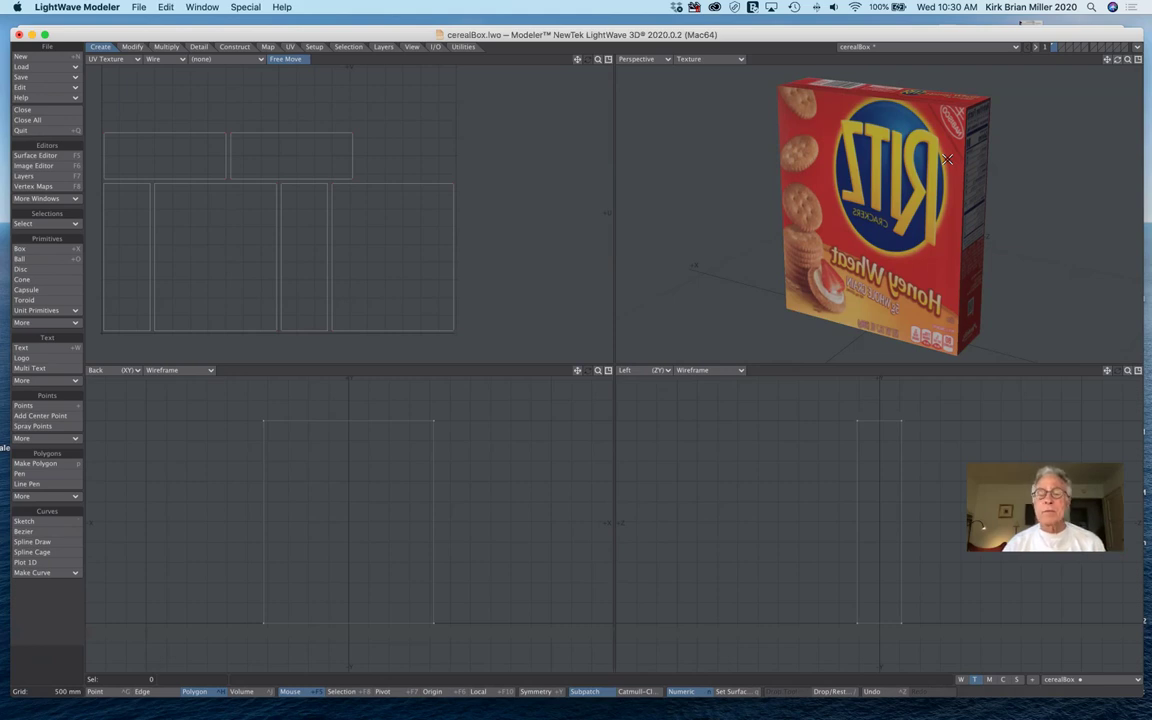
drag(1117, 59, 1005, 67)
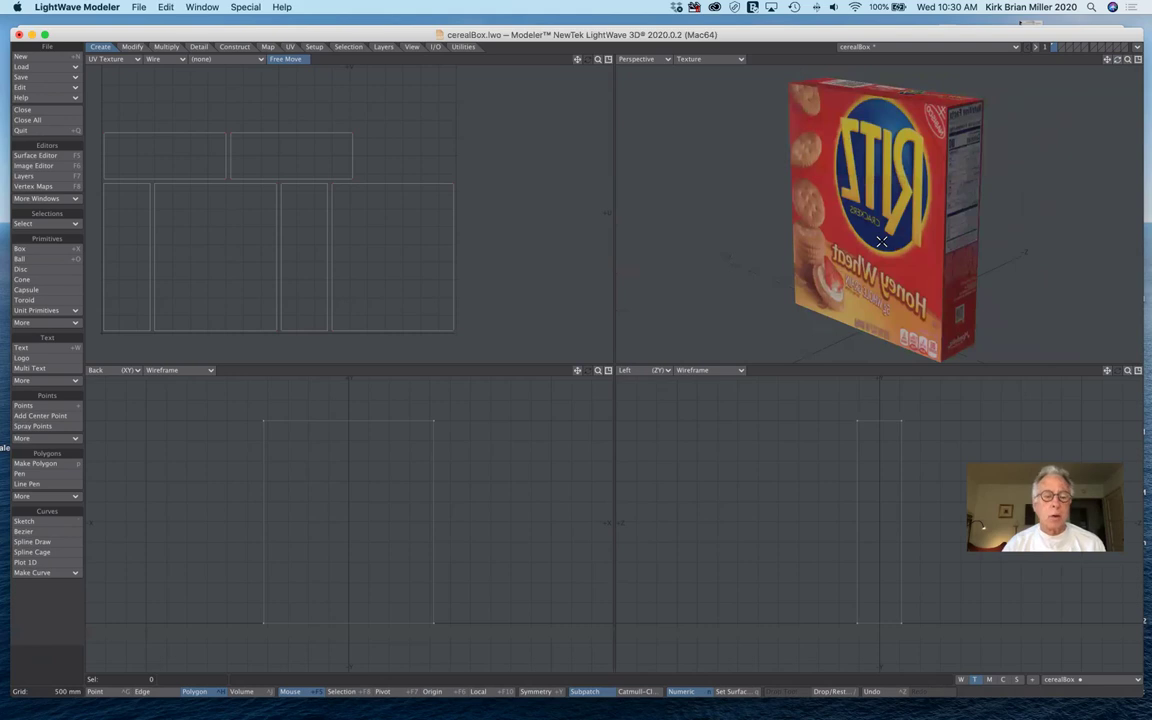
- Select the box's front panel polygon, try moving it and then deleting it, and undo both changes
click(886, 207)
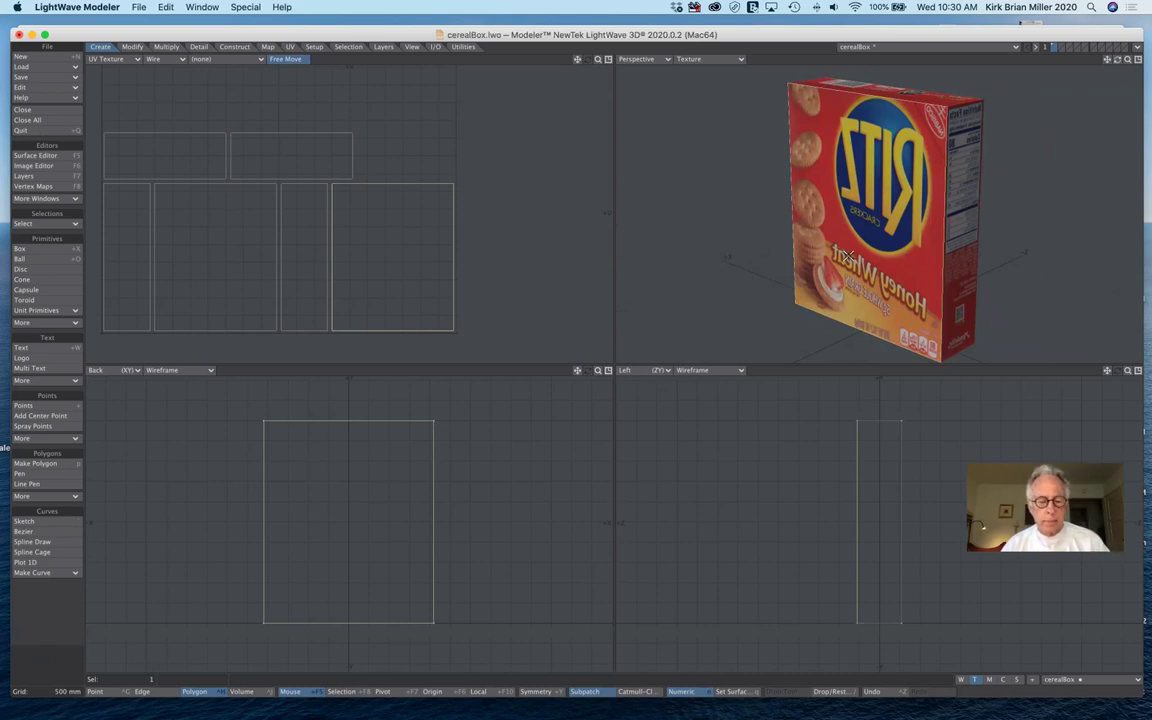
drag(770, 226, 856, 250)
key(u)
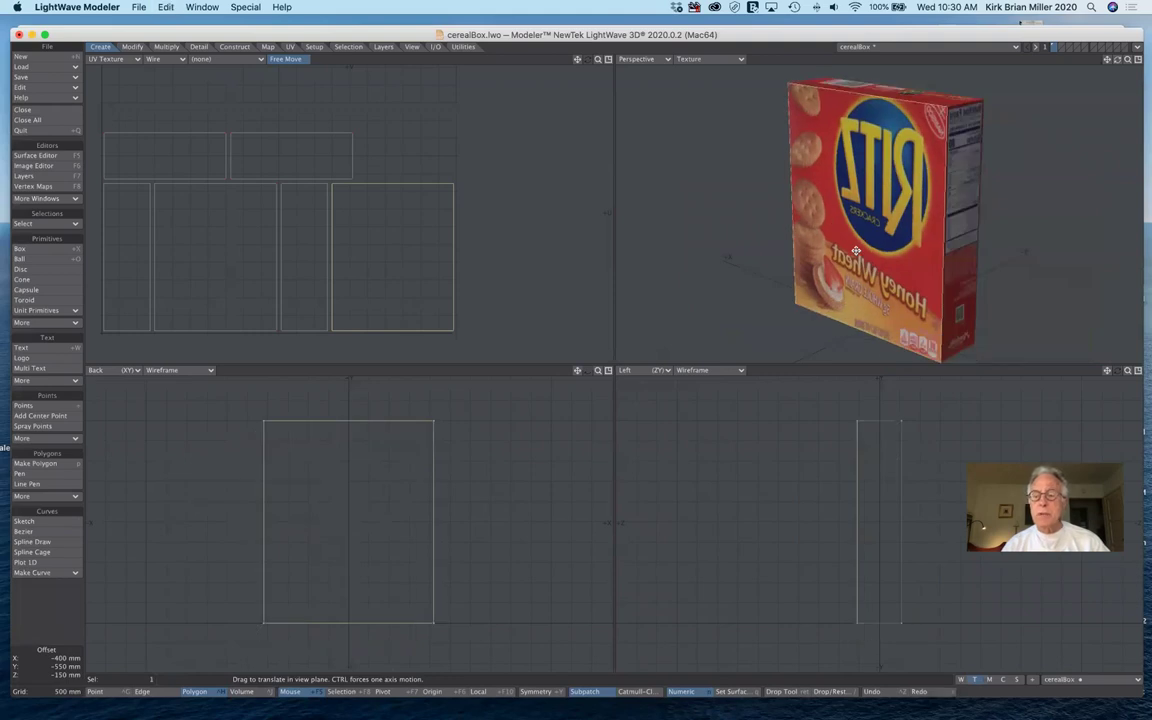
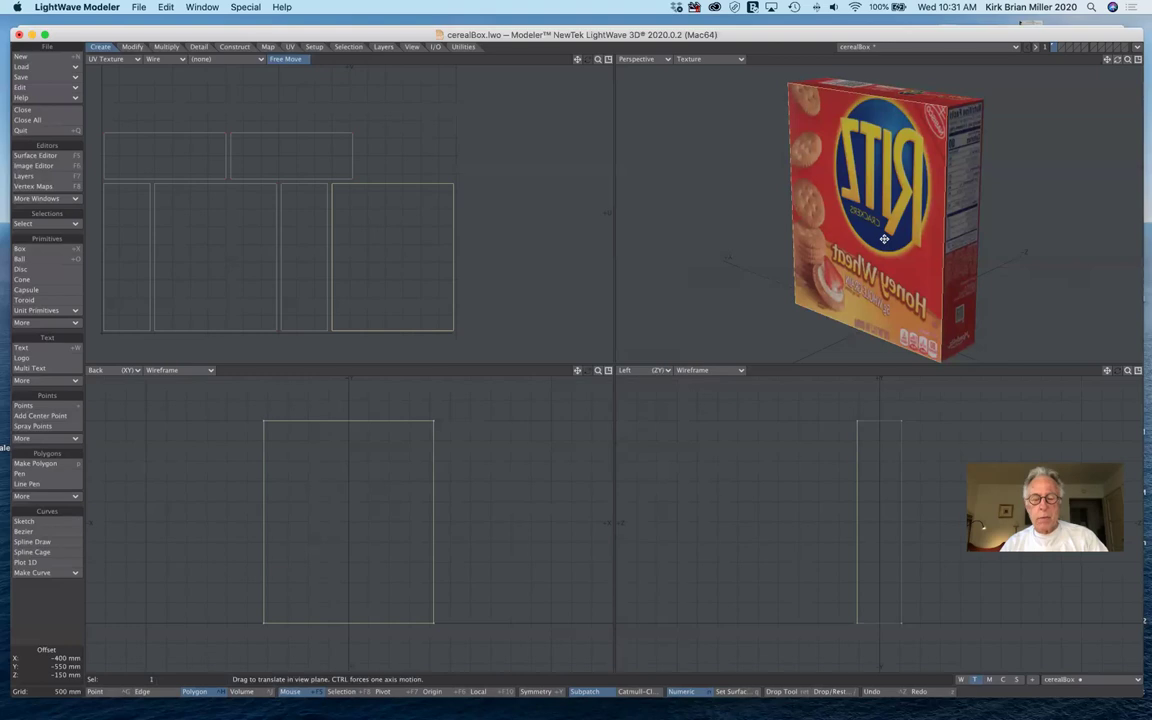
key(Delete)
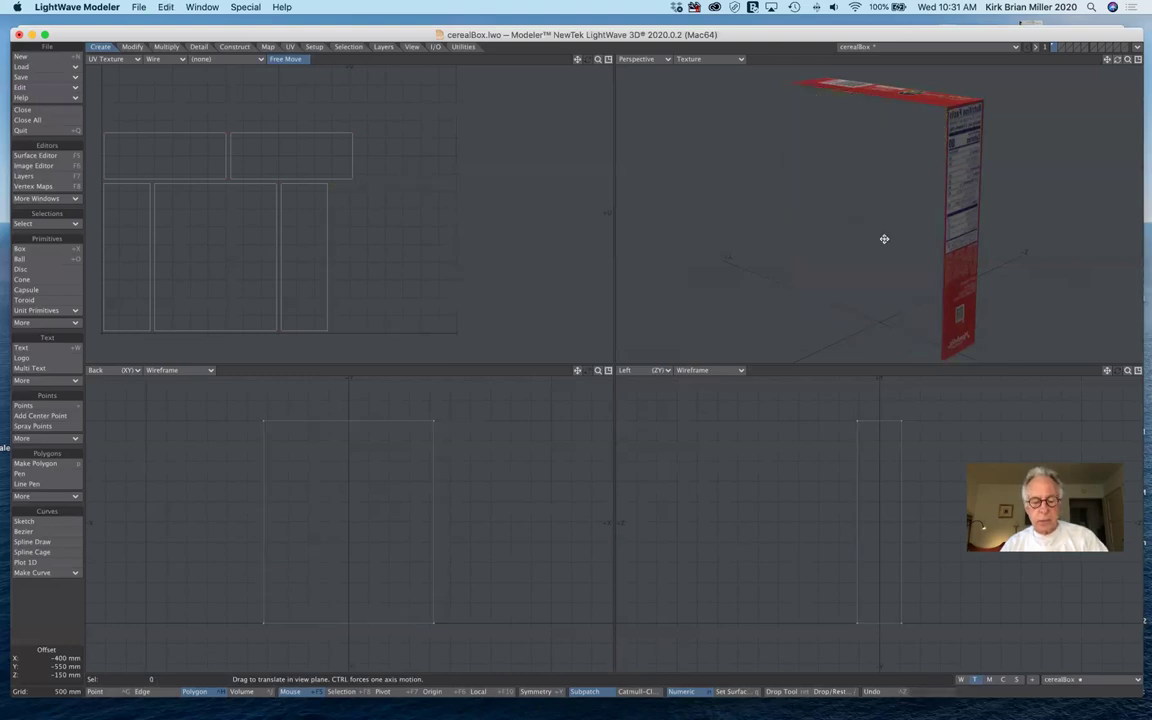
key(u)
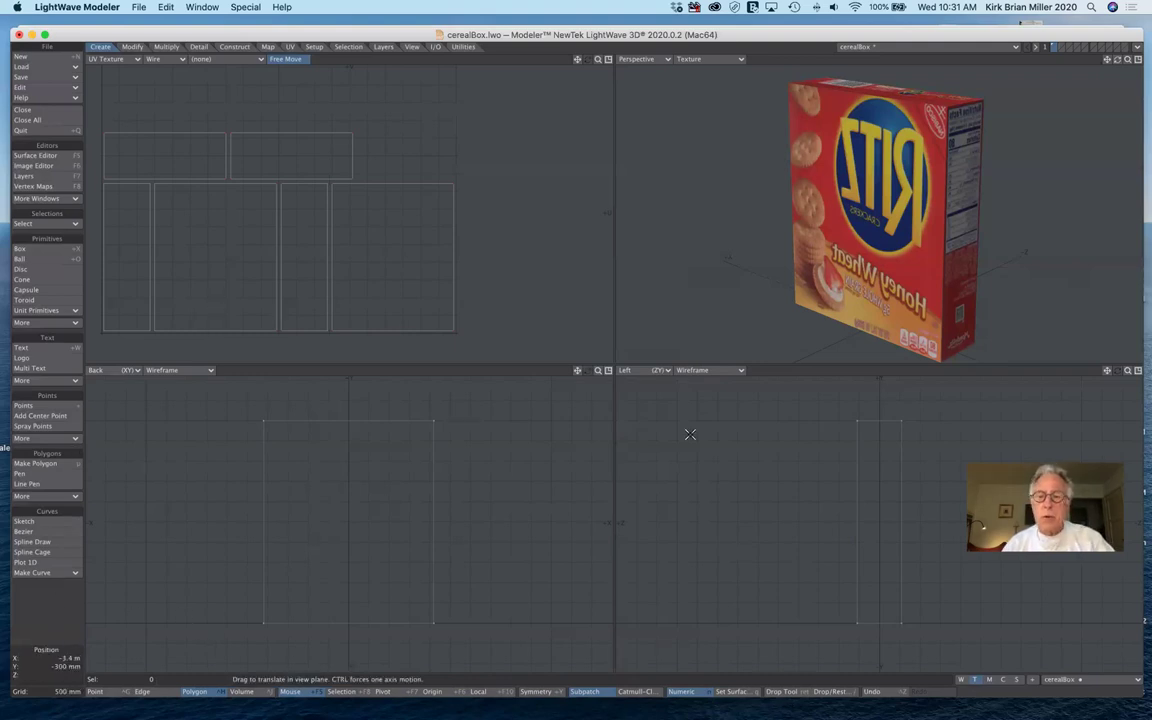
- Select the box's front panel polygon and try moving it away from the box, undoing the move but keeping the selection
click(848, 262)
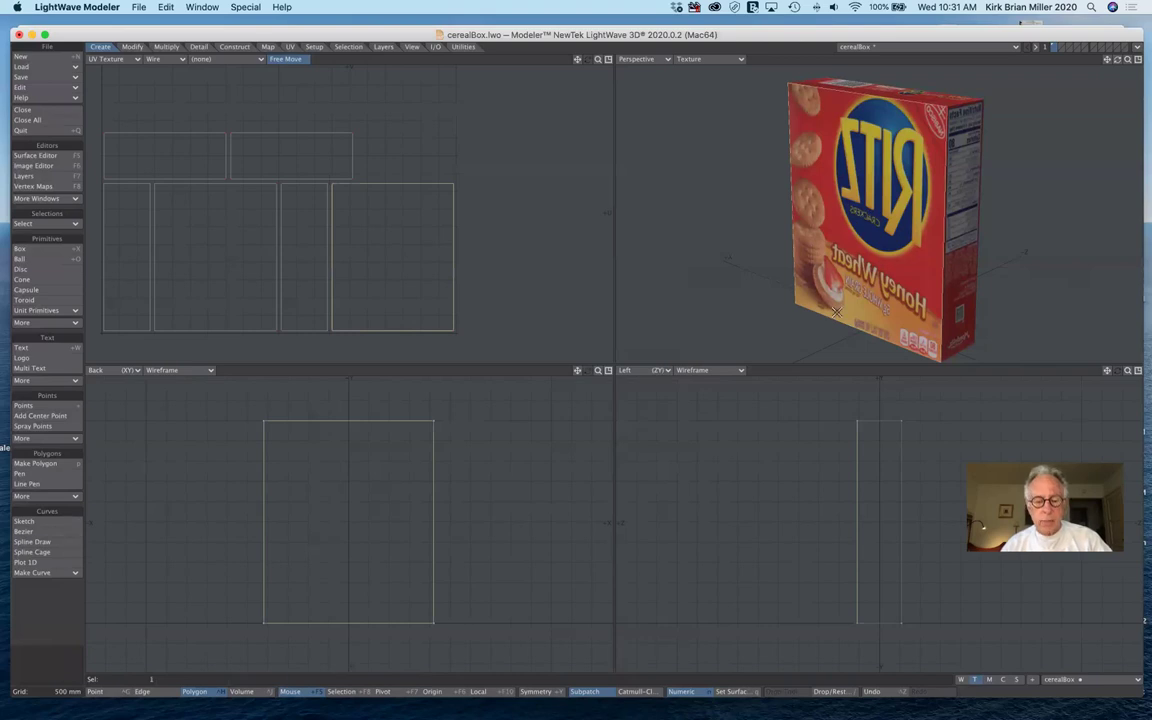
key(t)
drag(836, 312, 660, 330)
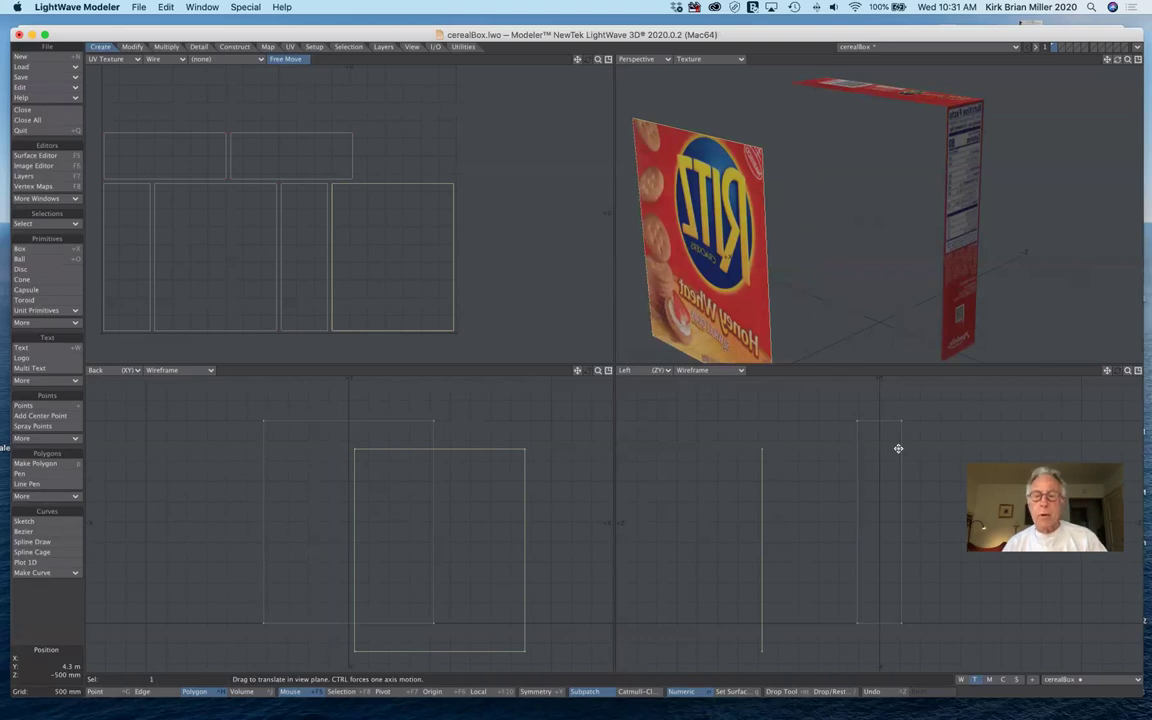
key(u)
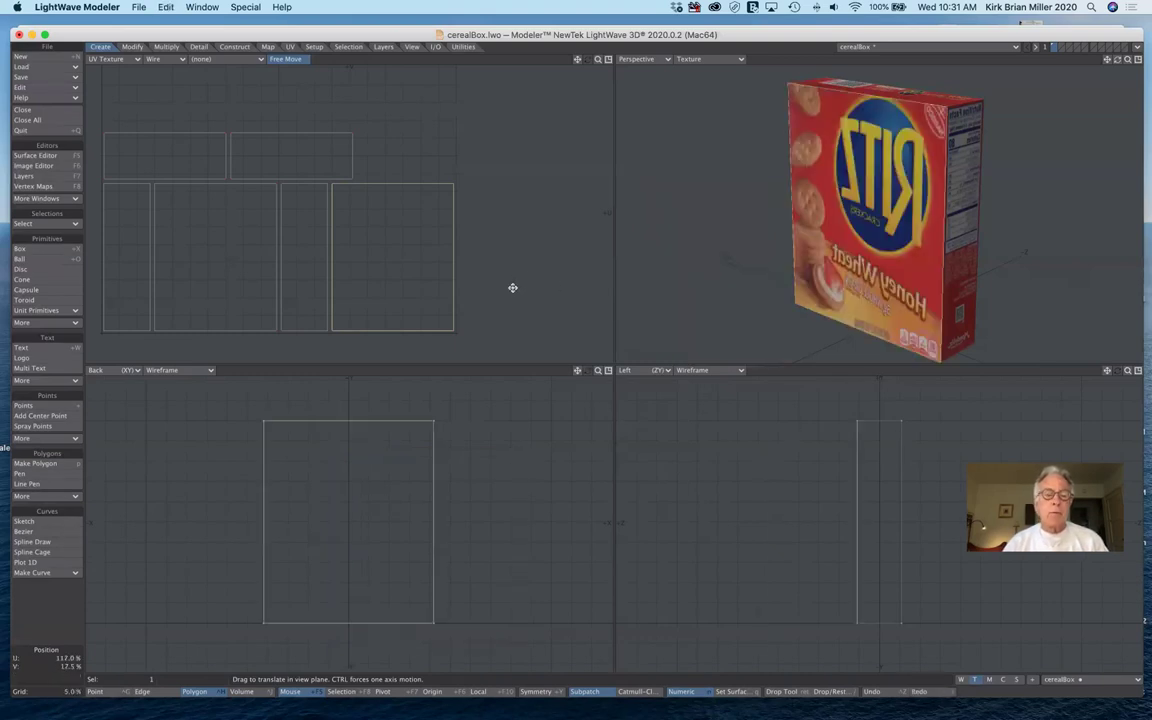
- Change the UV Texture viewport to the Top (XZ) view
click(275, 62)
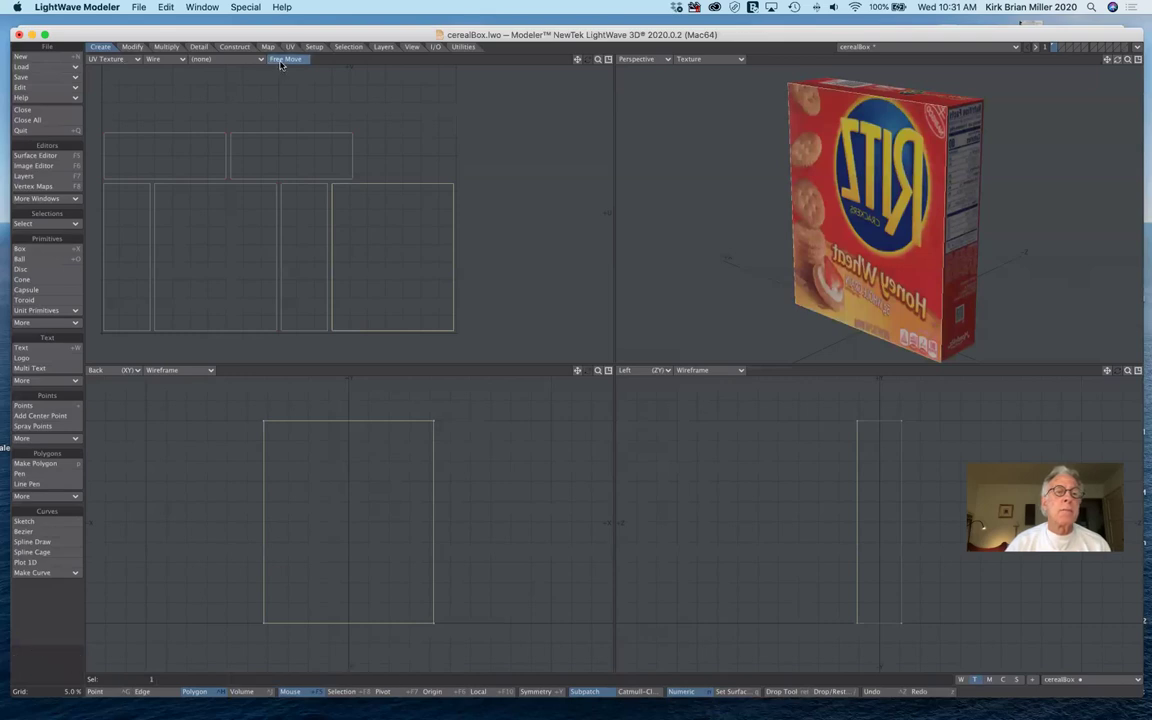
click(116, 58)
click(114, 28)
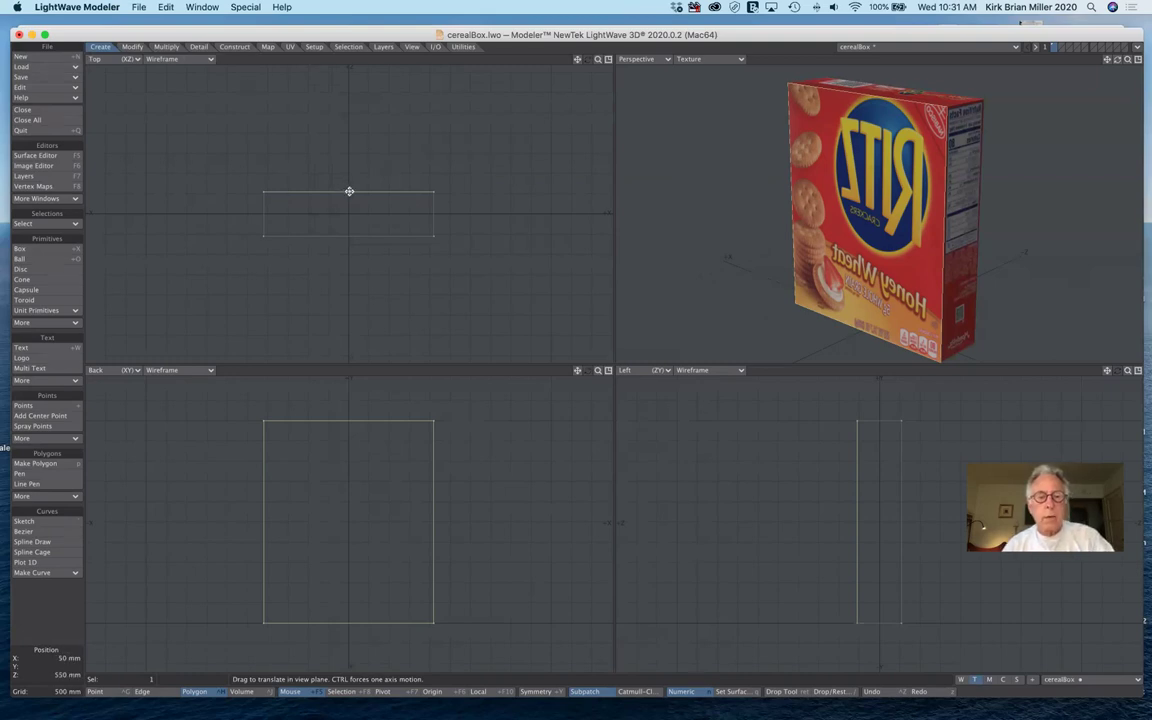
- Rotate the selected front panel half a turn in the Top view, using Selection as the action center
key(y)
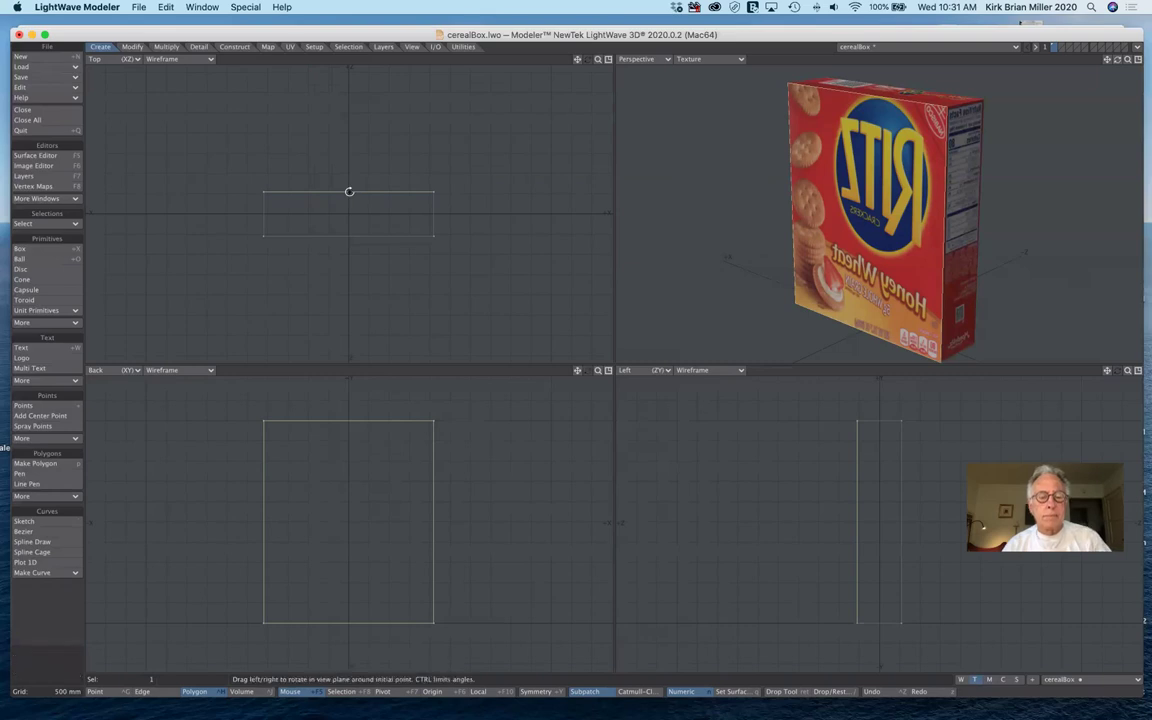
click(351, 693)
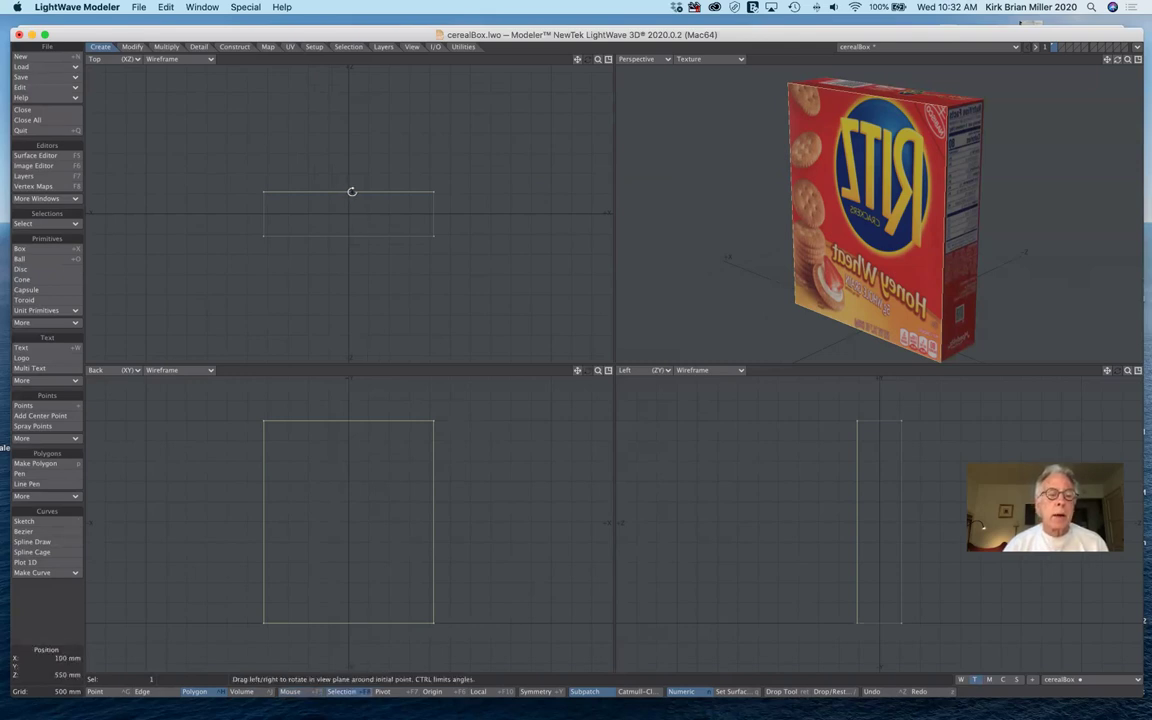
drag(351, 191, 178, 192)
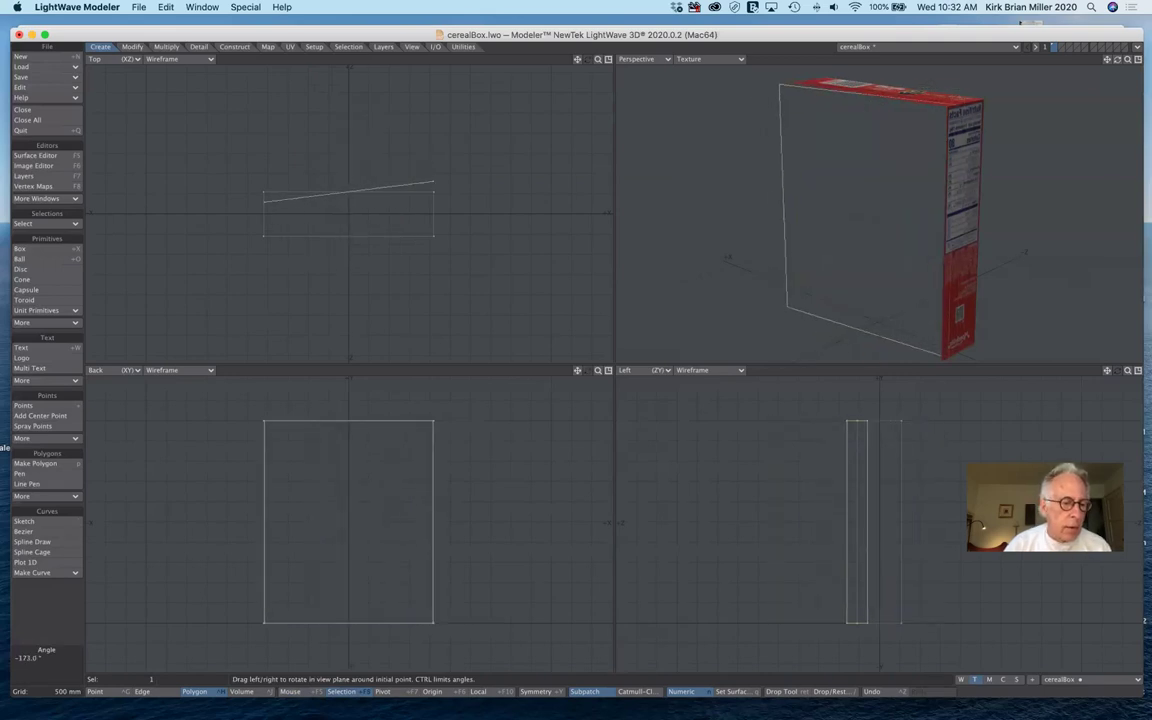
drag(178, 192, 171, 192)
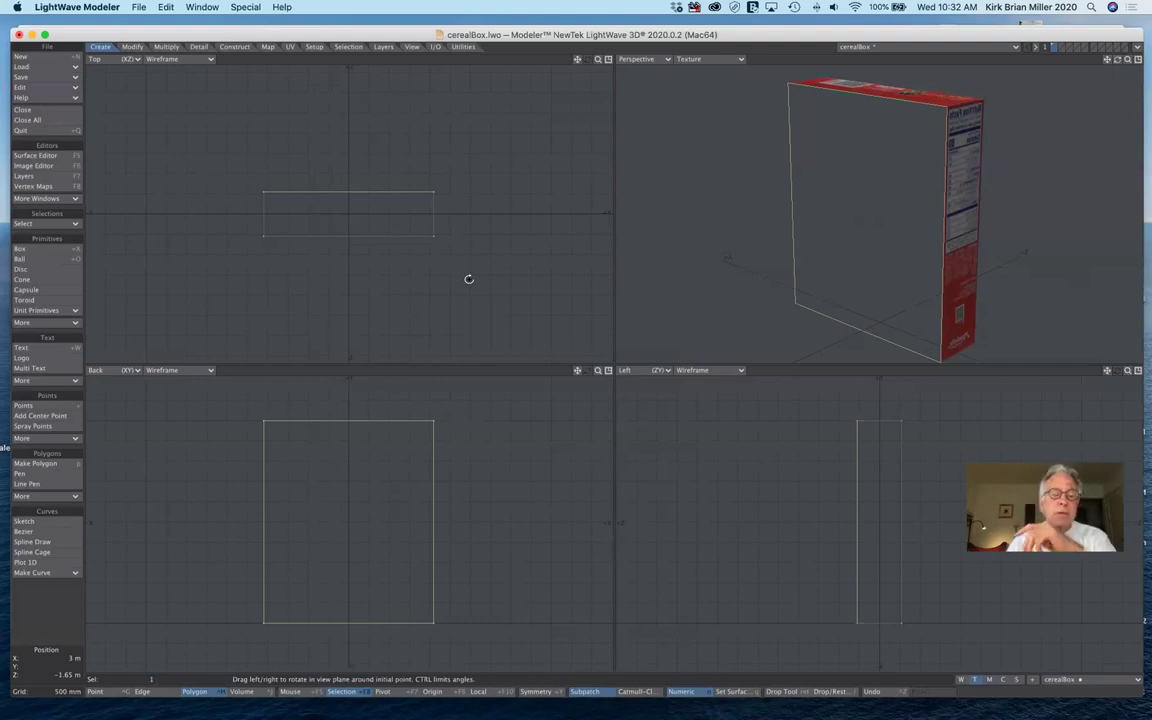
key(space)
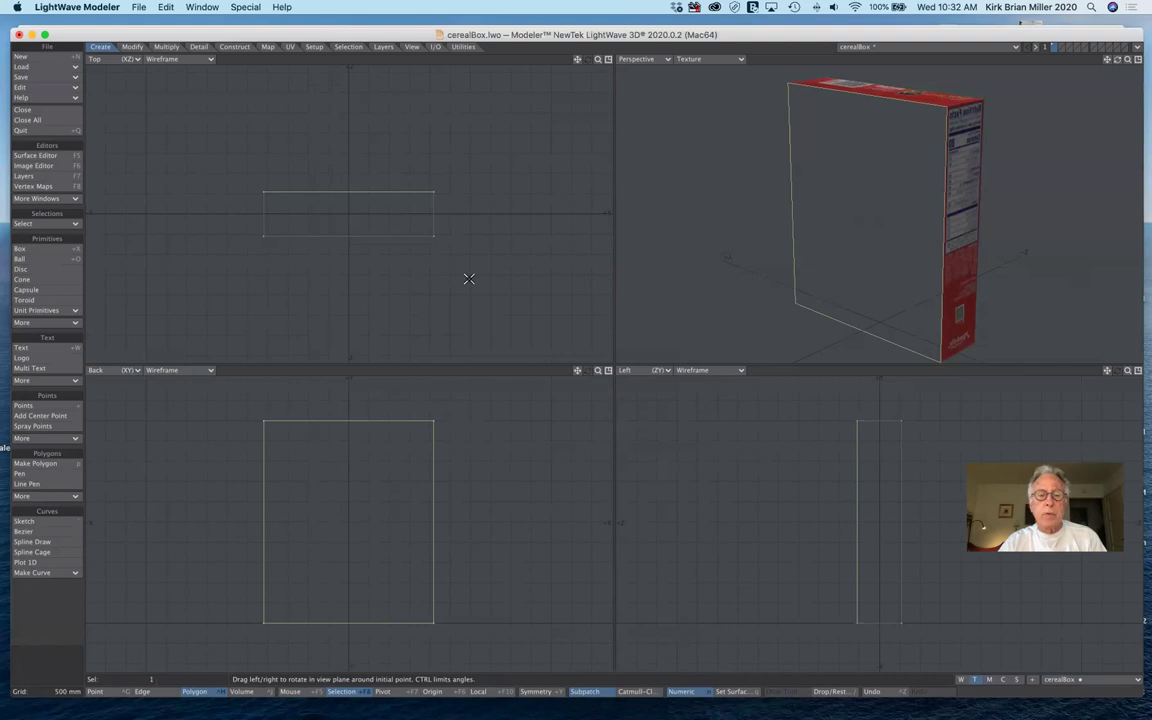
- Deselect the front panel and merge the box's coincident points with Automatic range and Keep 1-Point Polygons enabled
key(m)
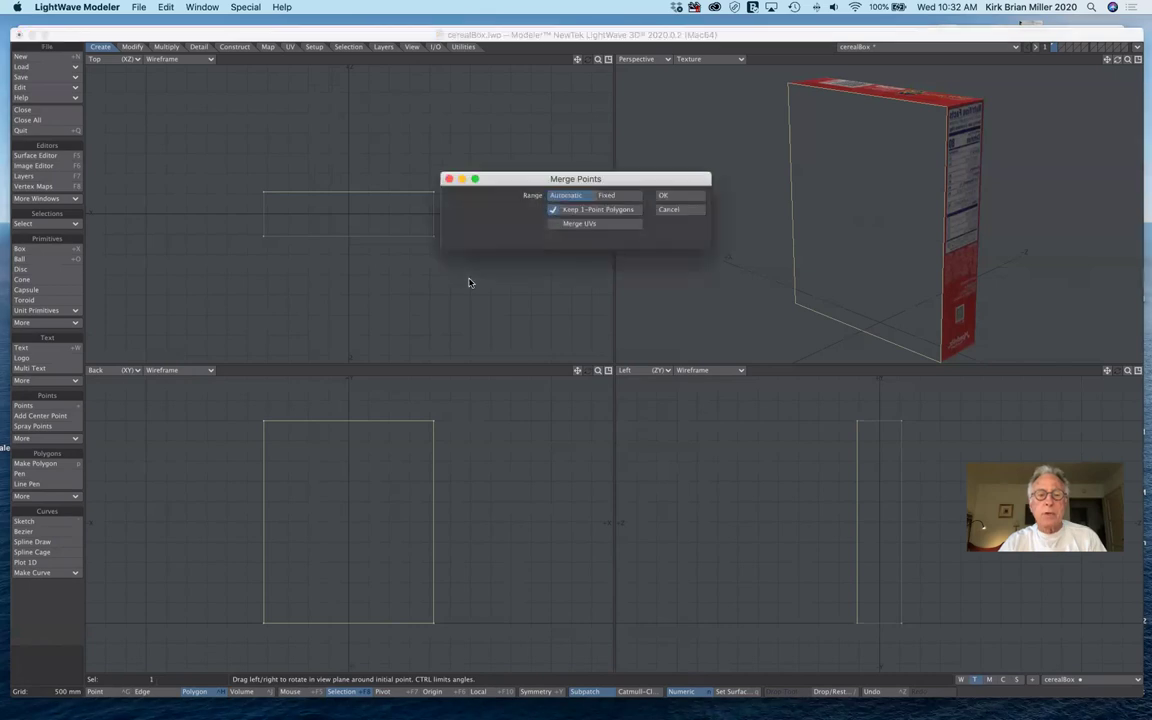
click(665, 196)
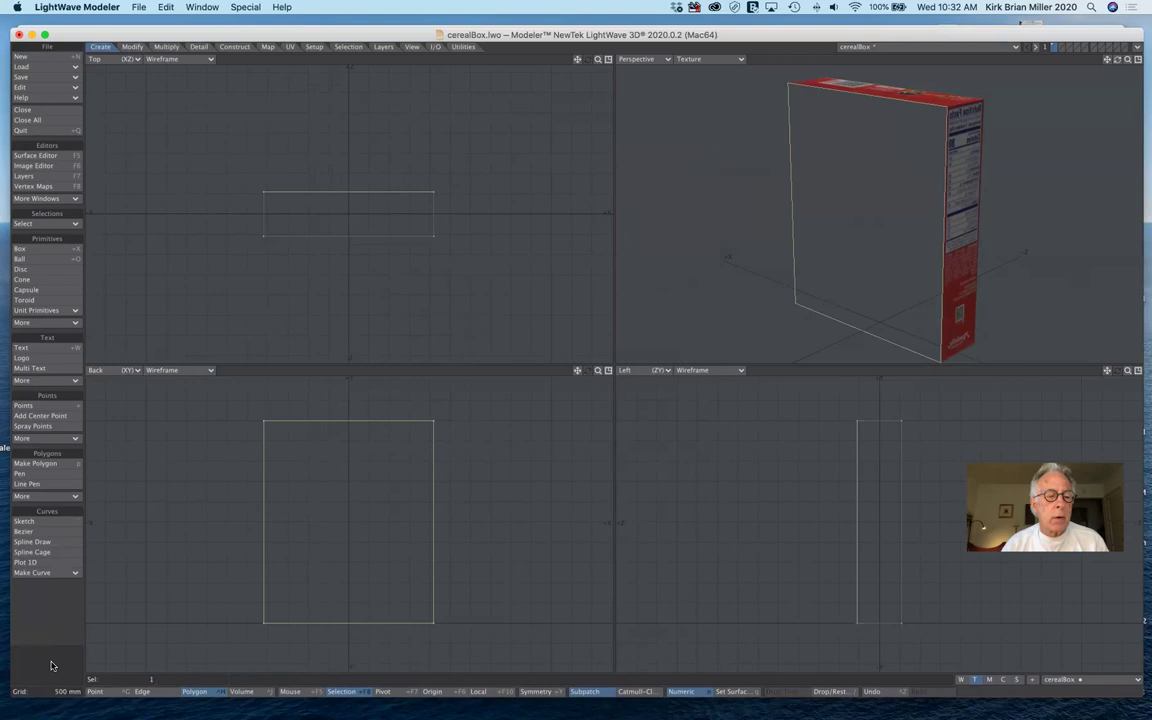
key(Delete)
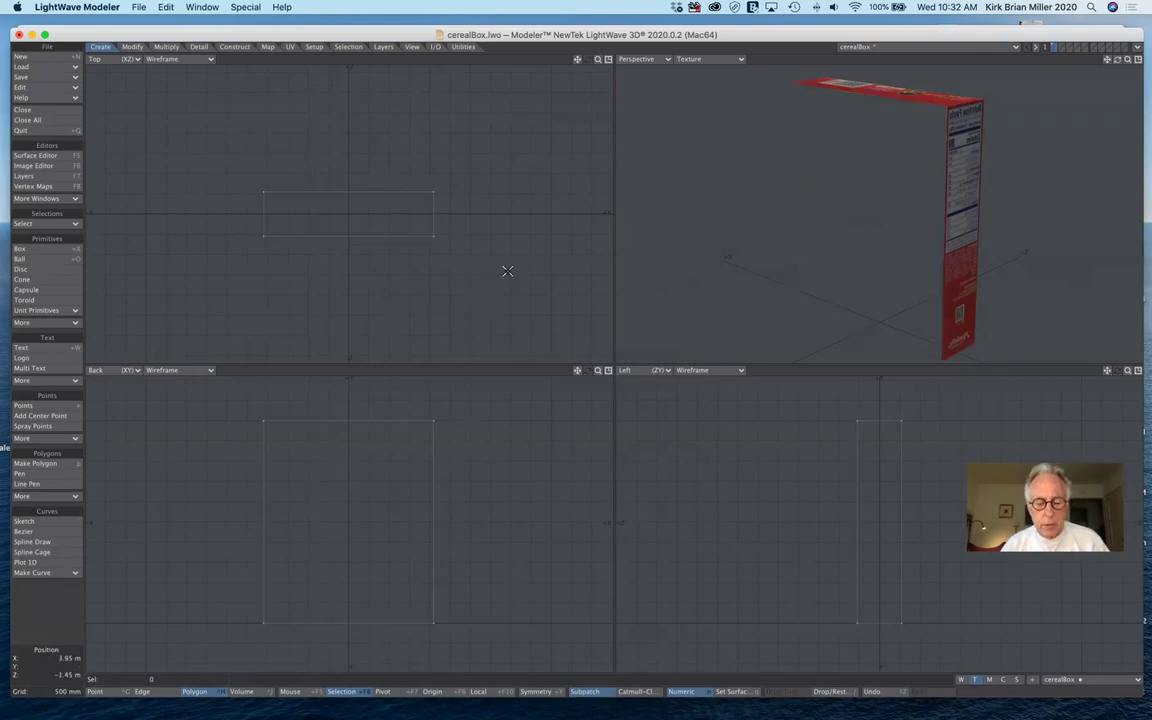
key(m)
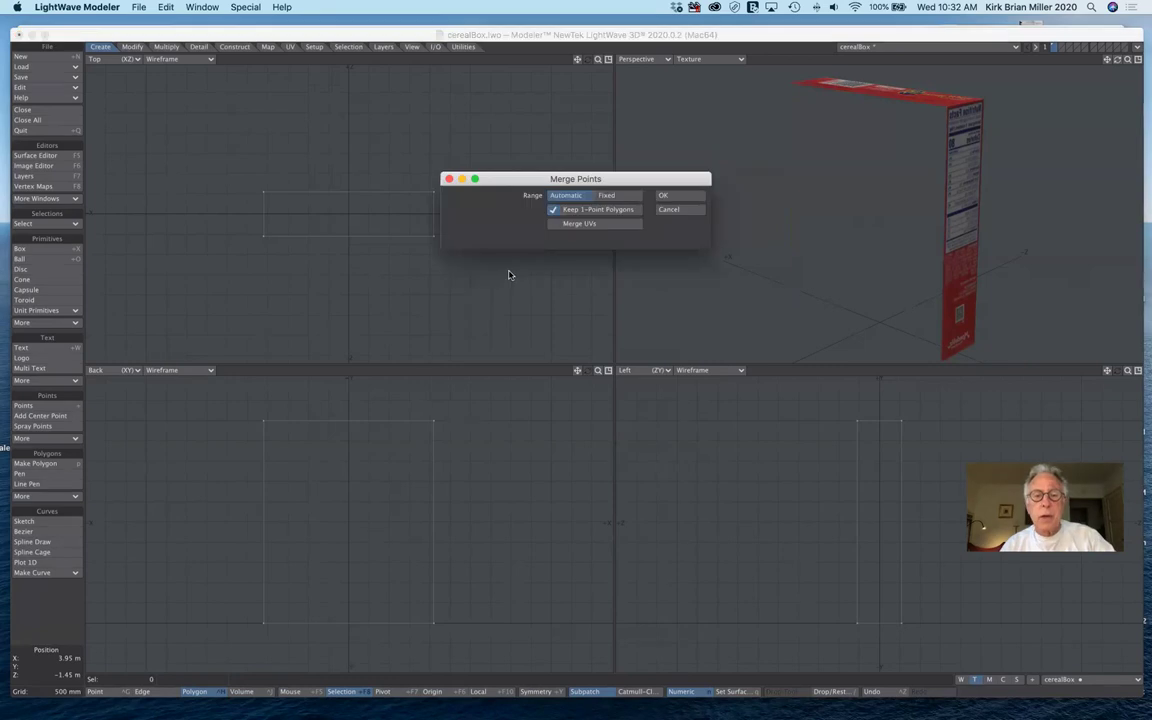
click(662, 197)
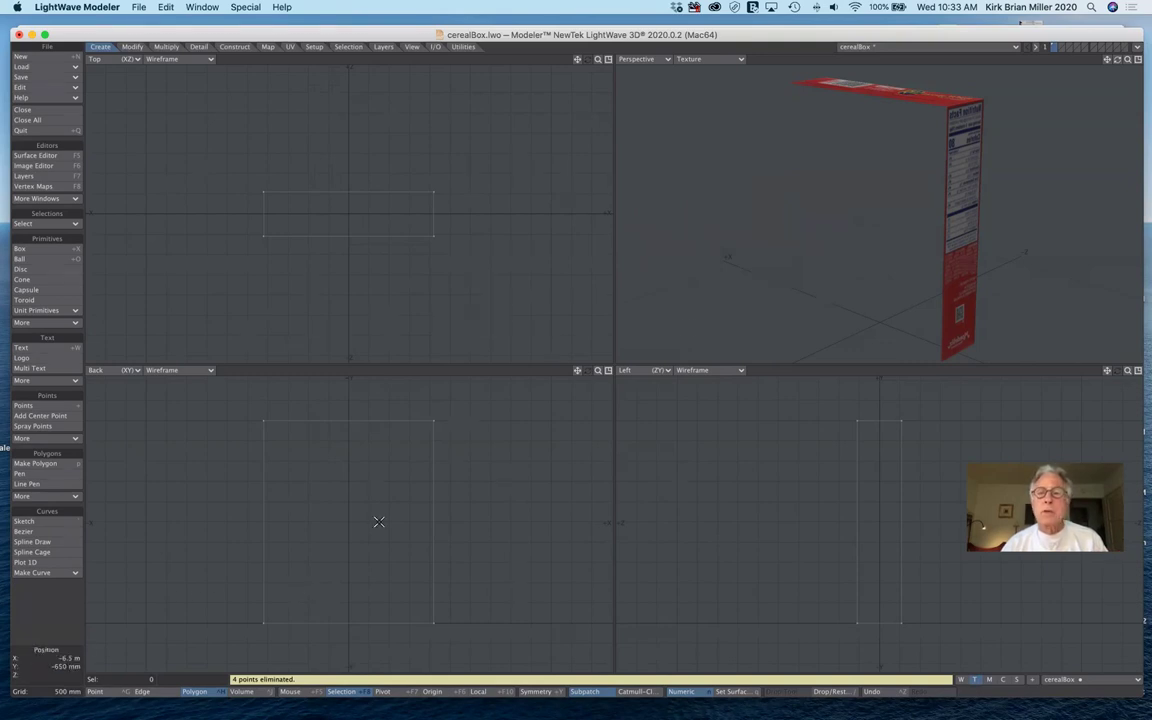
- Select the front panel polygon, flip it so its surface faces outward, and deselect it
click(857, 193)
click(822, 305)
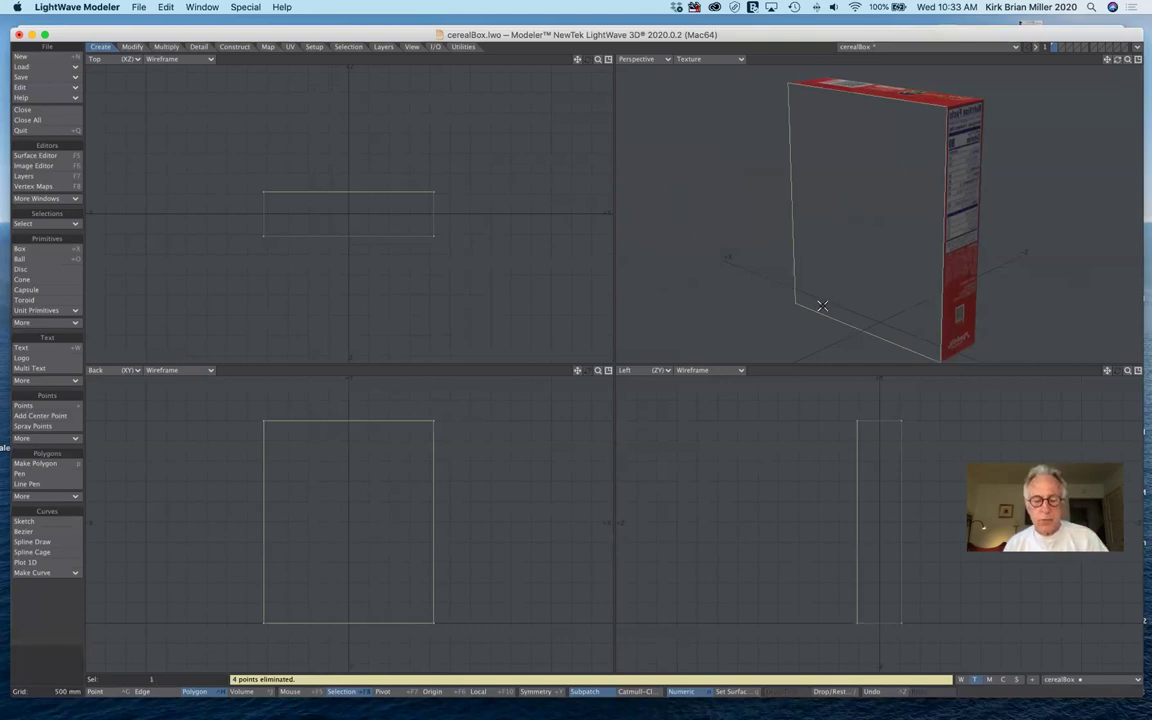
key(f)
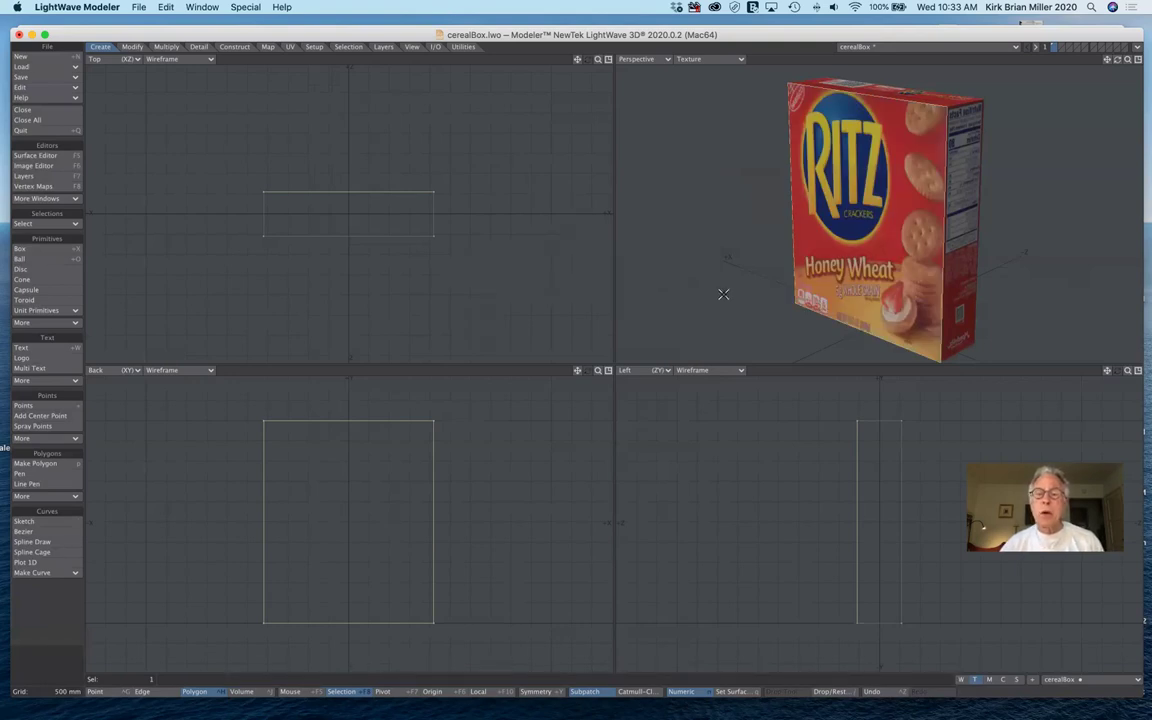
click(43, 672)
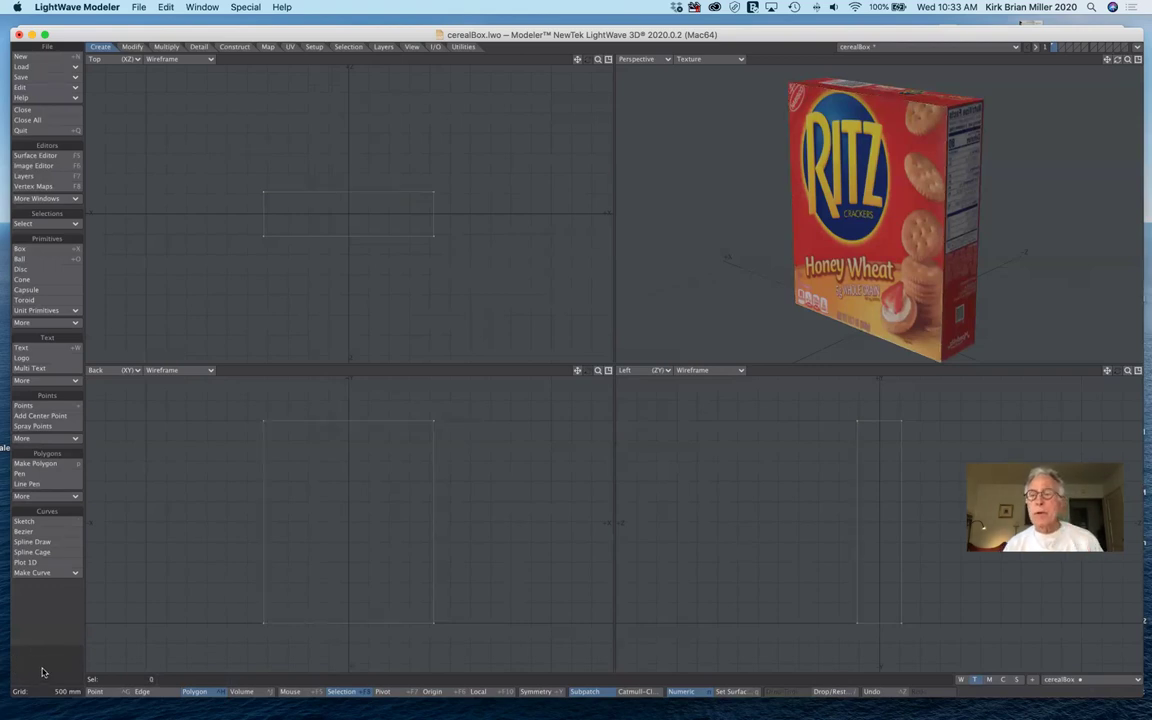
- Orbit the Perspective view around the box to examine the artwork's orientation on the front, back and side panels
click(1117, 59)
key(Left)
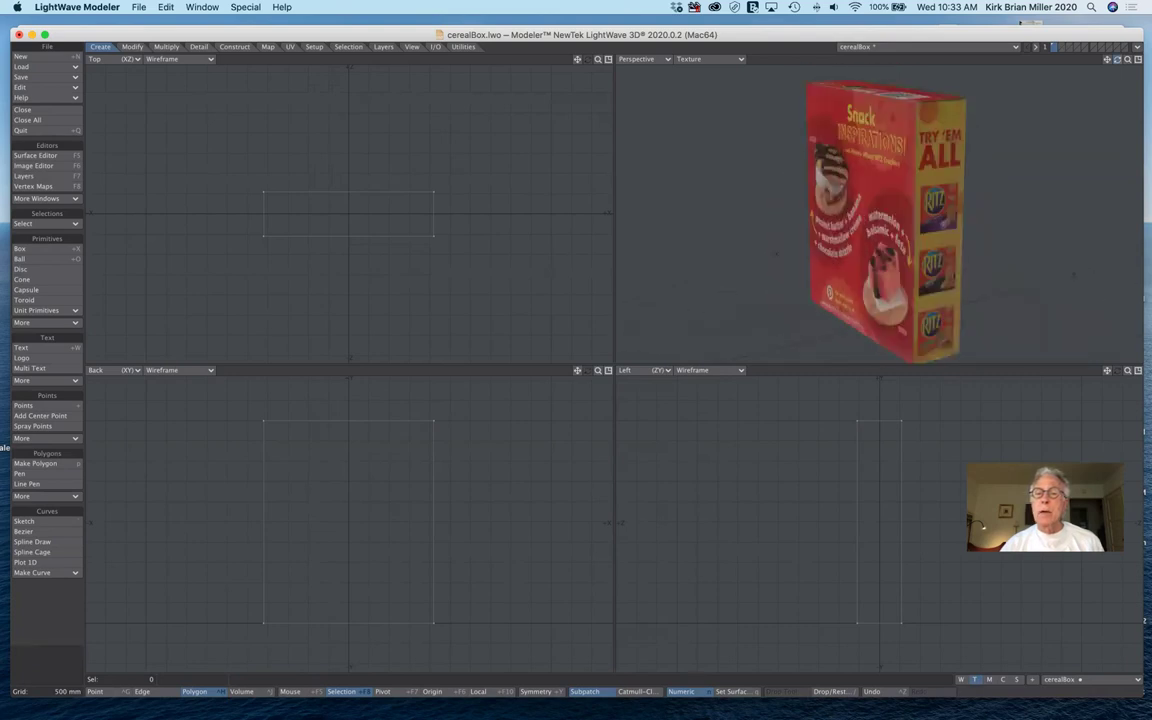
key(Left)
key(Left)
key(Left)
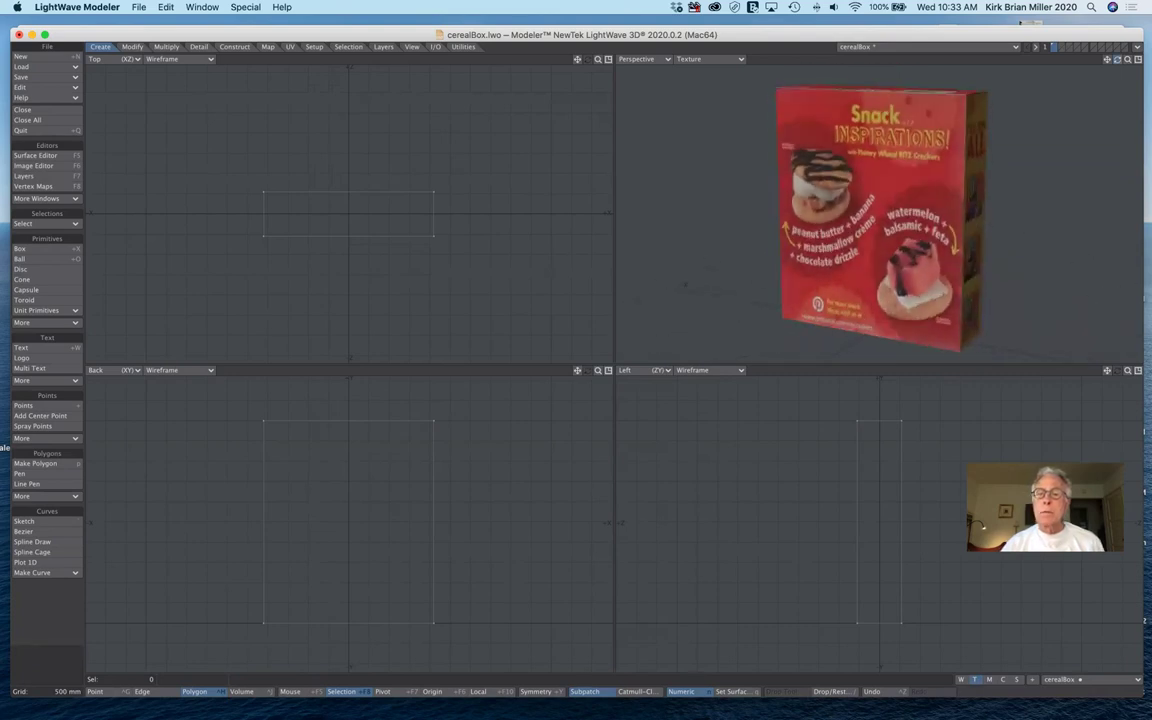
key(Down)
key(Down)
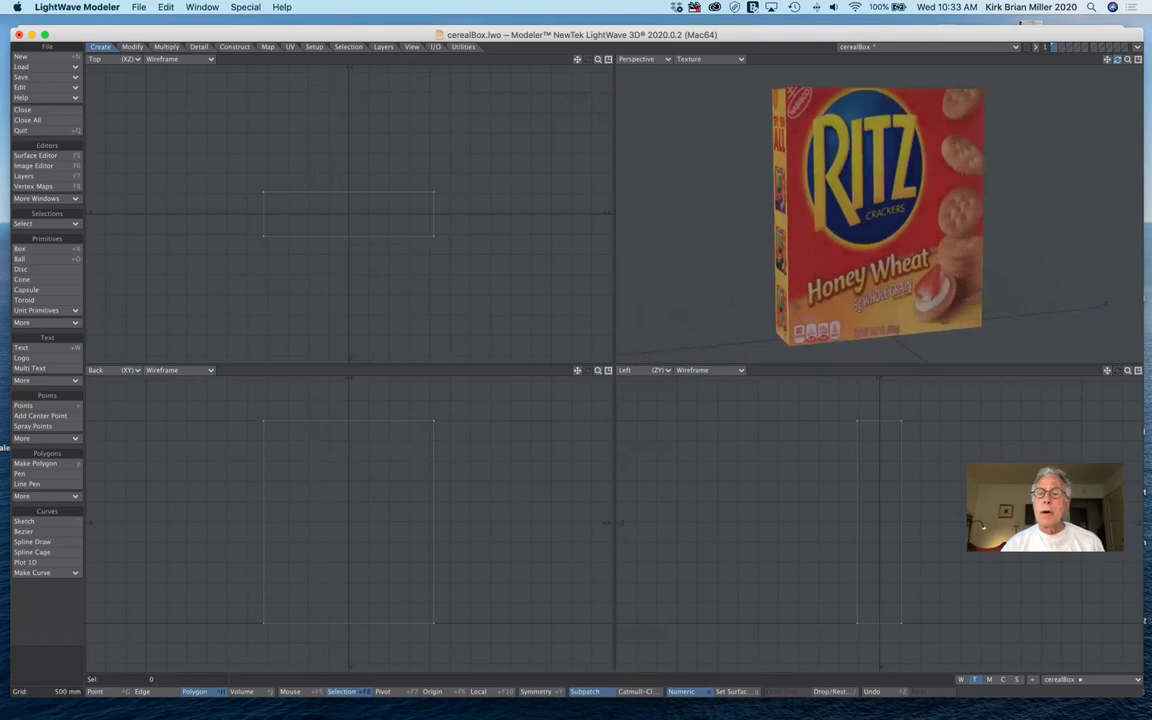
- Save the corrected cereal box object to its existing file
key(Up)
key(Left)
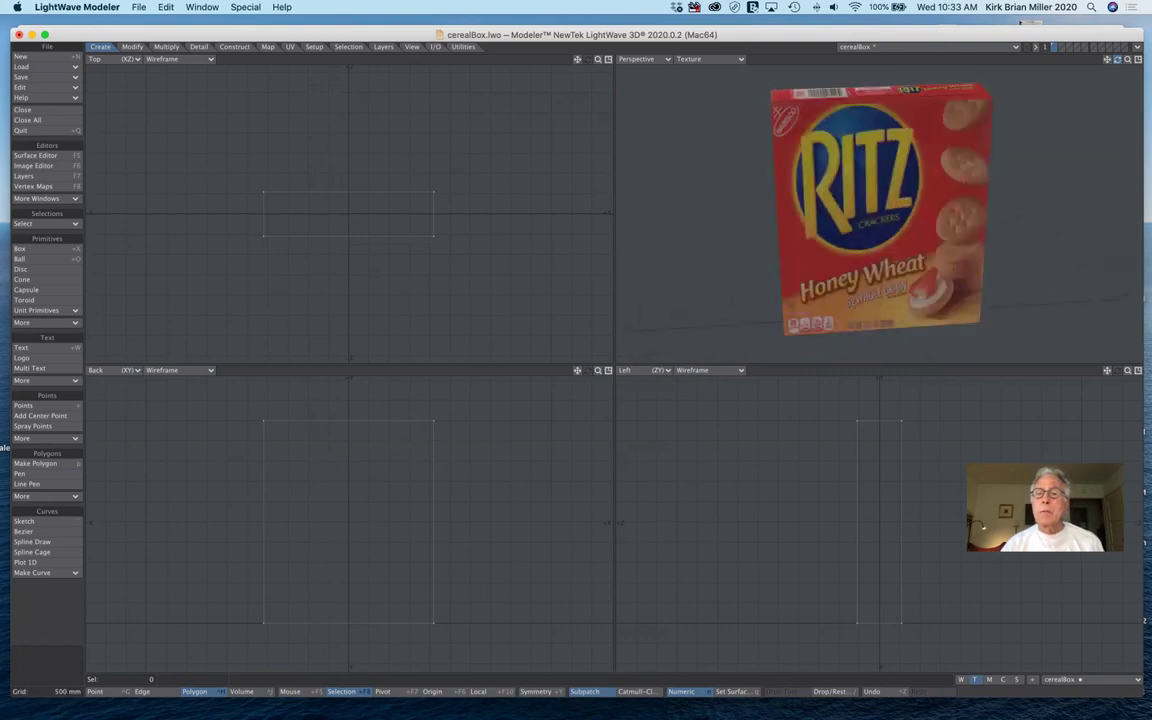
key(Right)
key(Right)
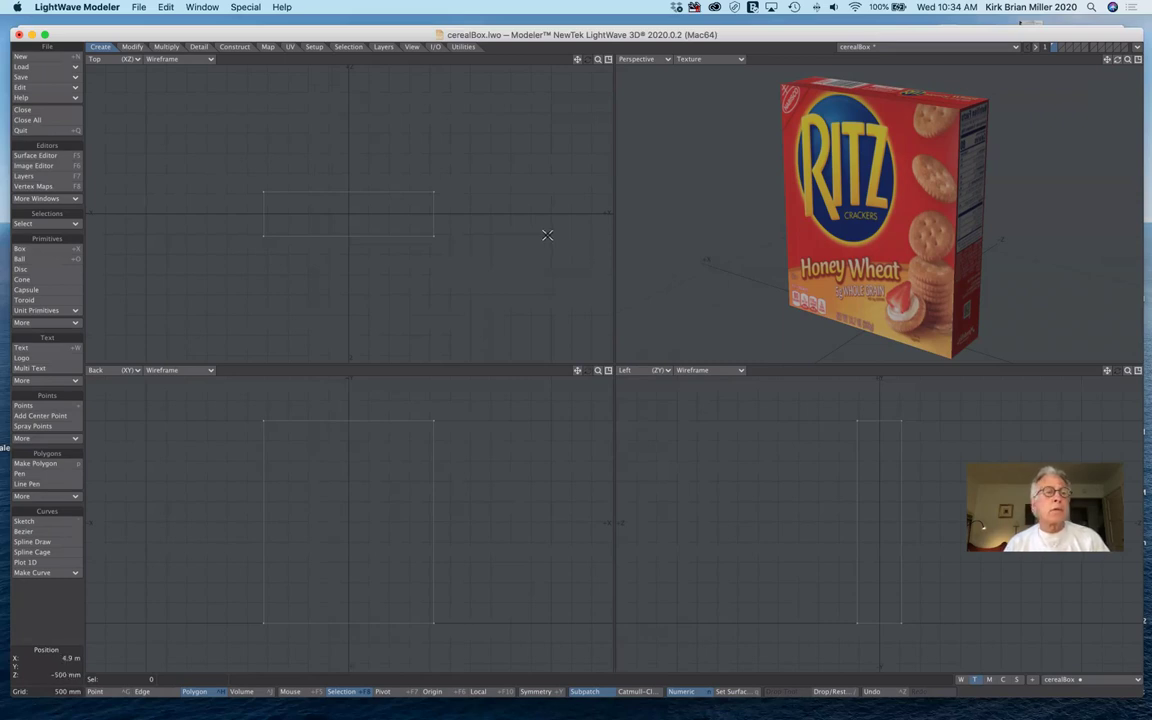
key(super+s)
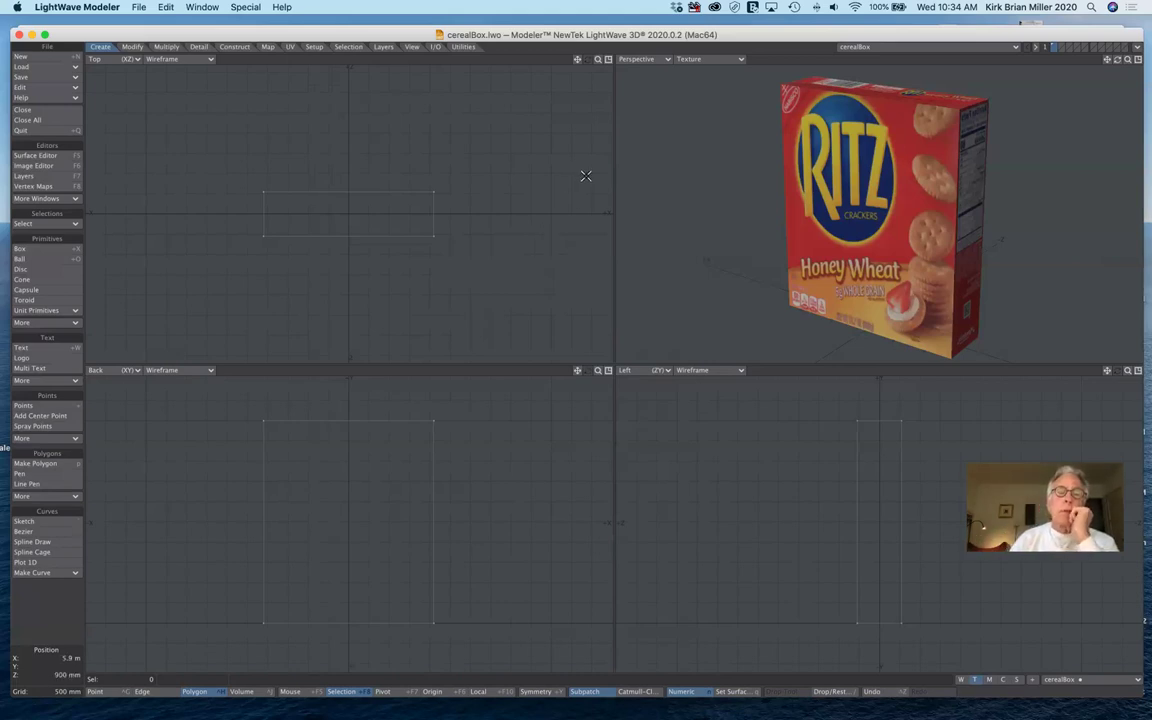
- Create a new empty object and turn its Perspective view to an angled viewpoint
drag(710, 37, 710, 28)
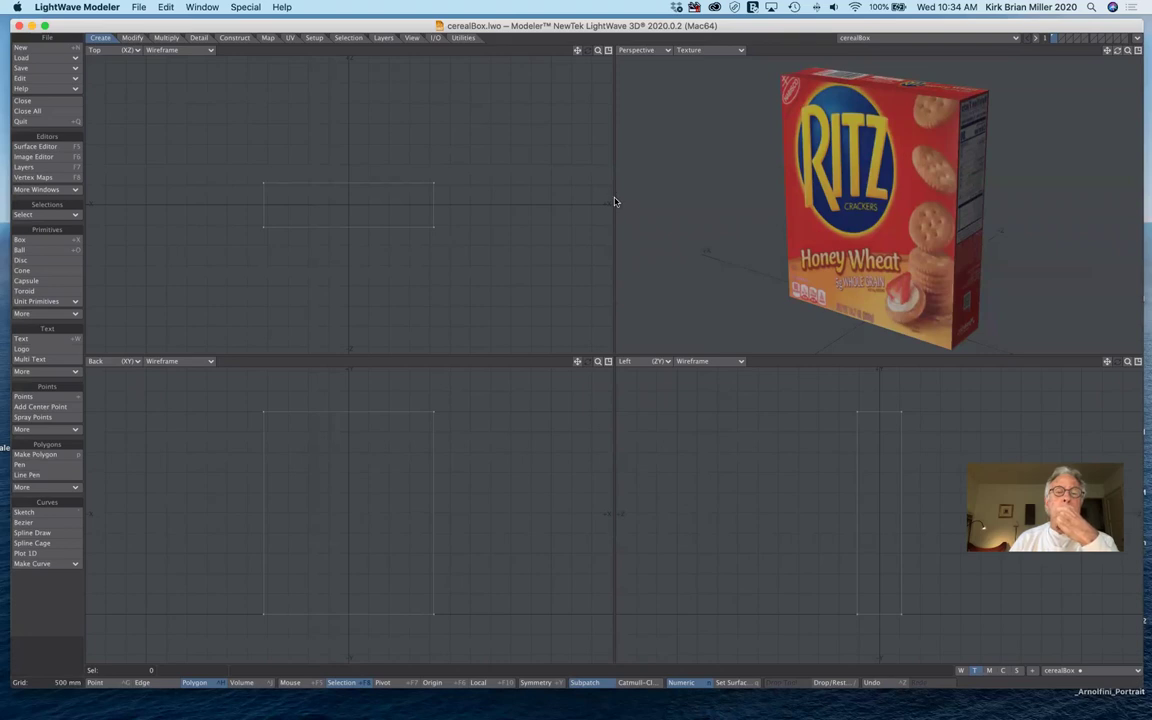
click(21, 47)
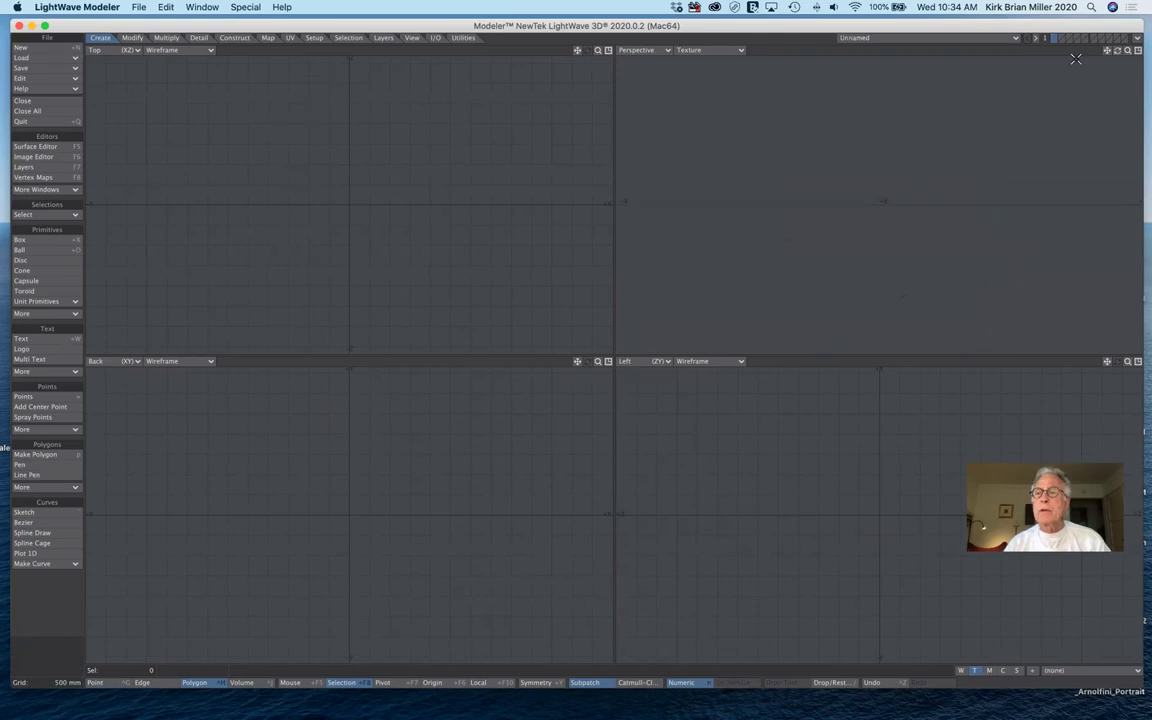
drag(1118, 52, 1118, 52)
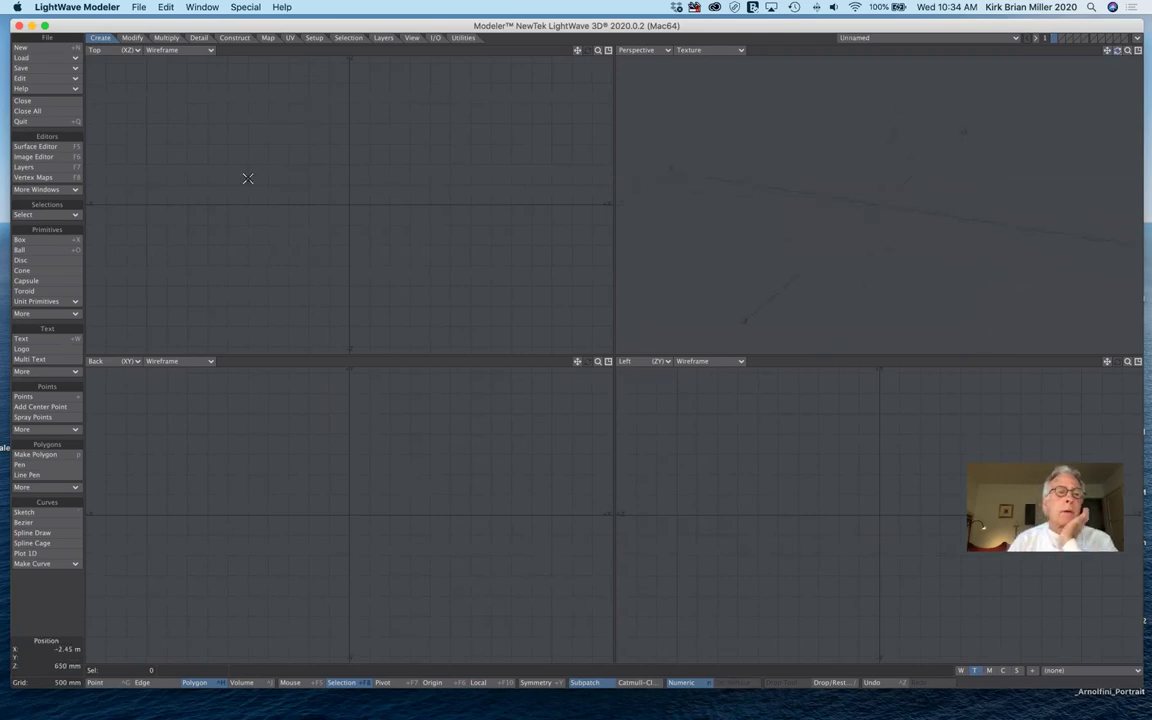
click(46, 58)
click(46, 59)
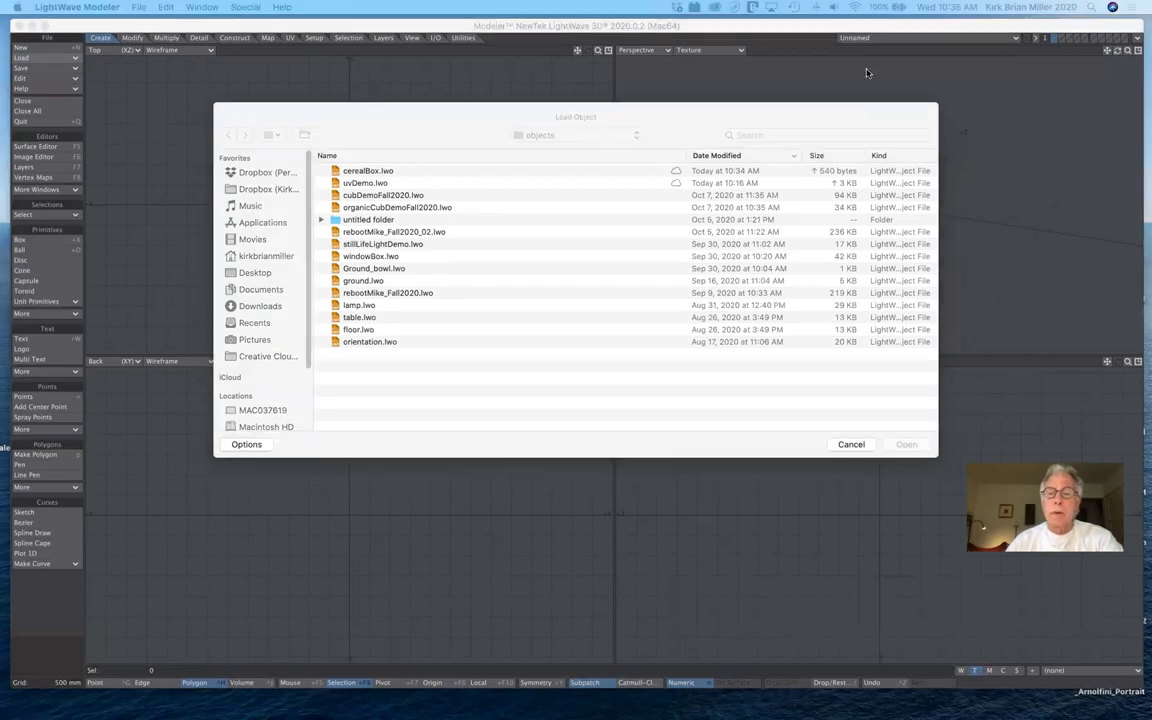
click(851, 445)
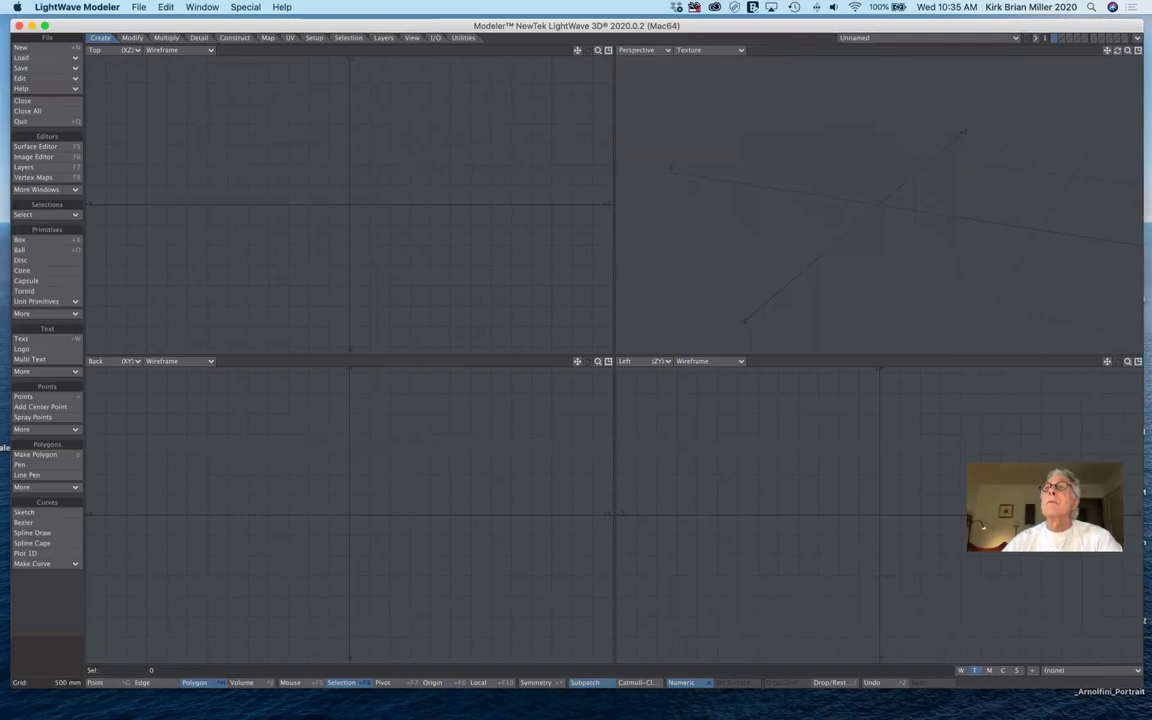
- Switch to Google Drive in Chrome and open the Classic Content folder inside art195Fall2020 in My Drive
key(super+Tab)
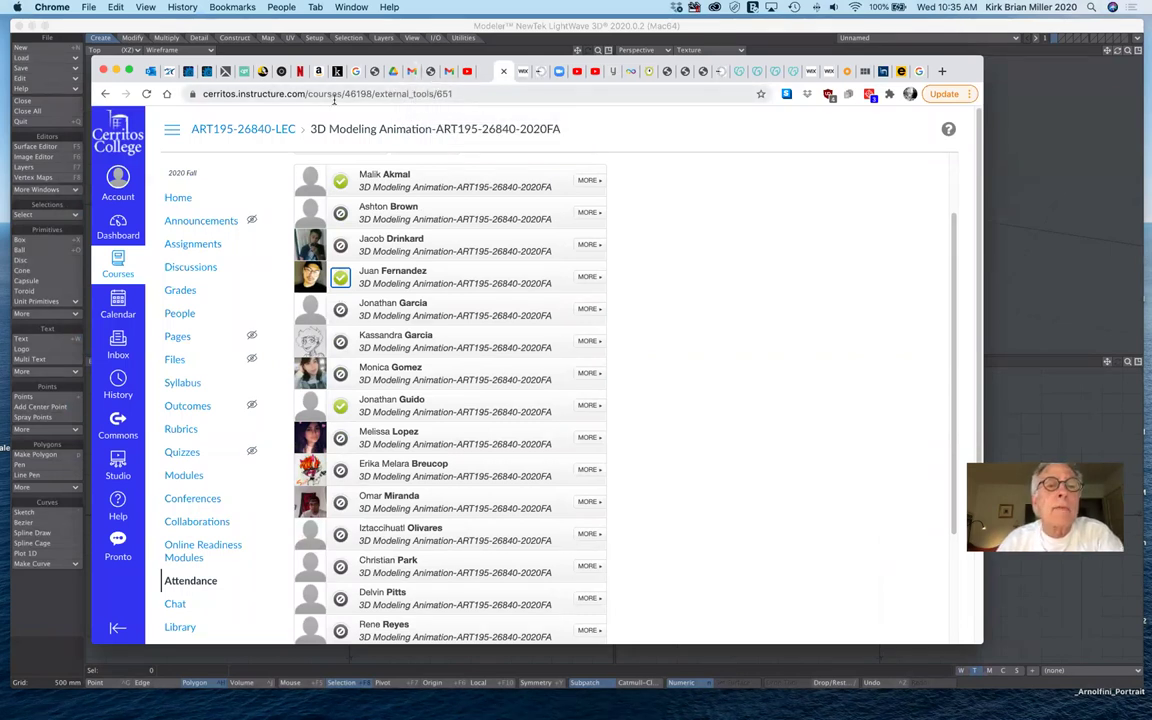
click(393, 72)
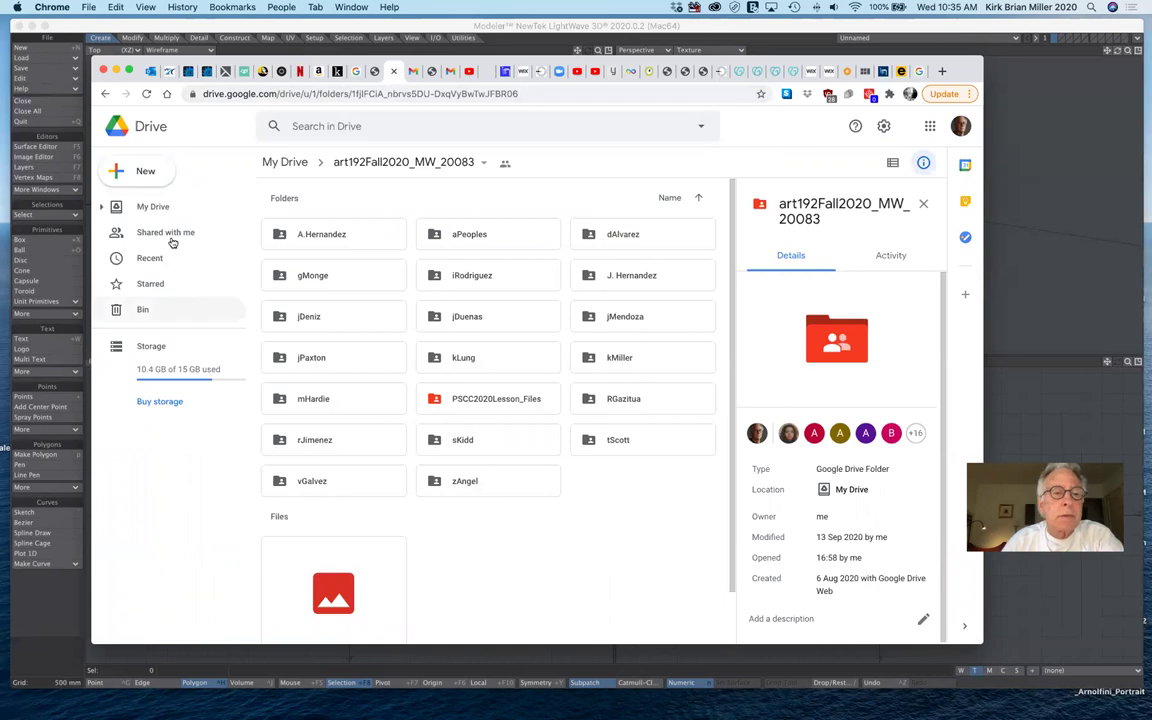
click(284, 162)
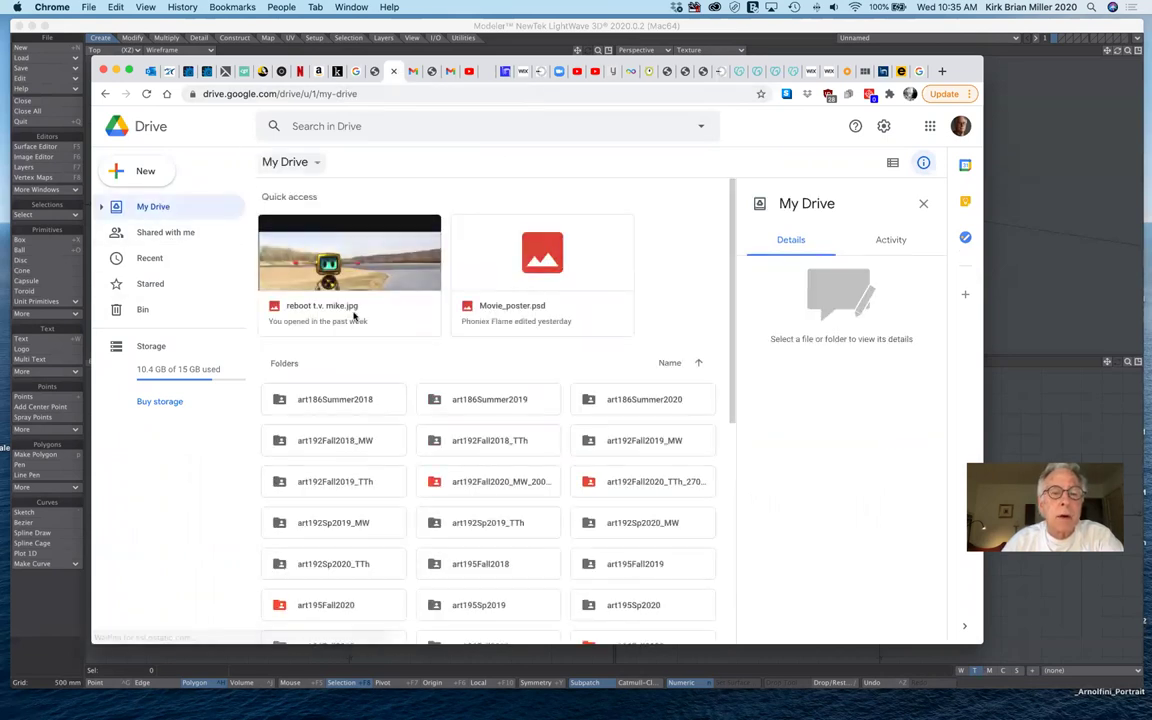
scroll(512, 525, down, 5)
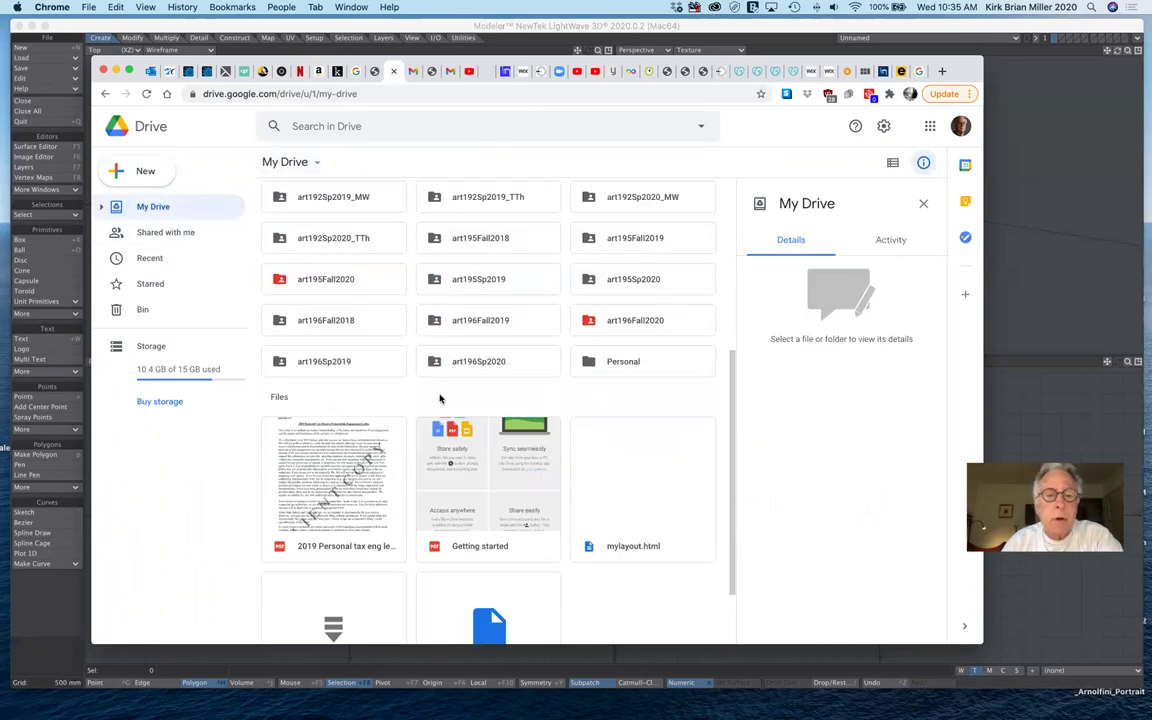
scroll(420, 380, up, 5)
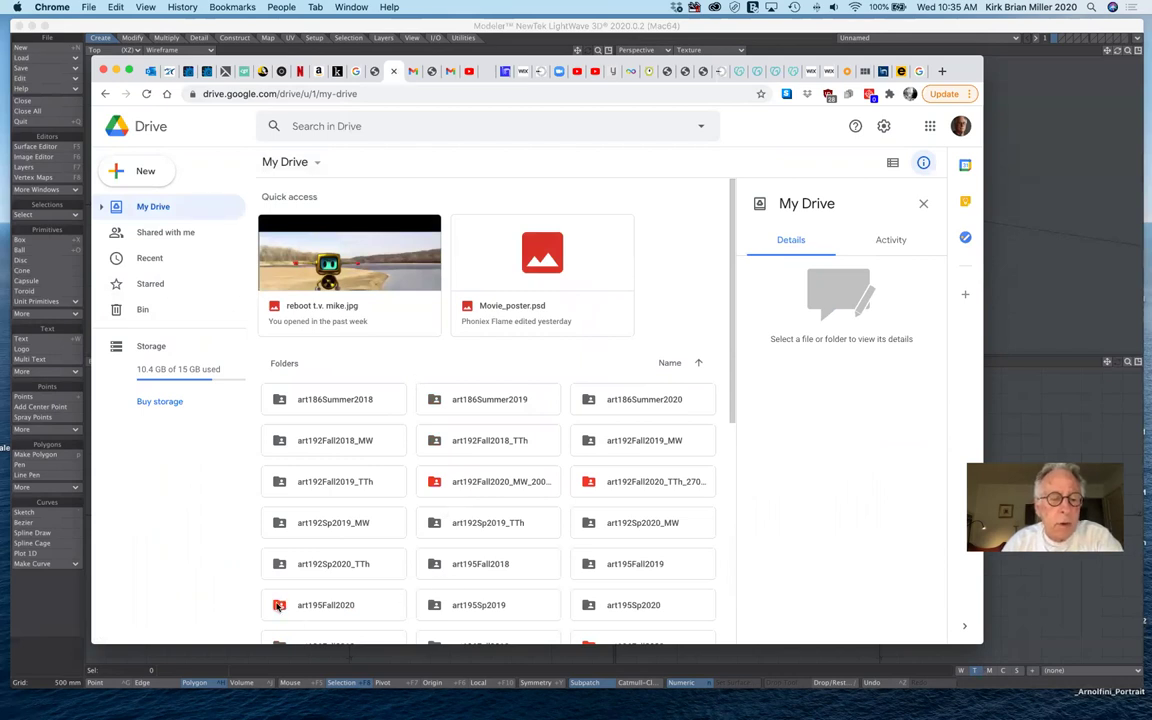
double_click(278, 605)
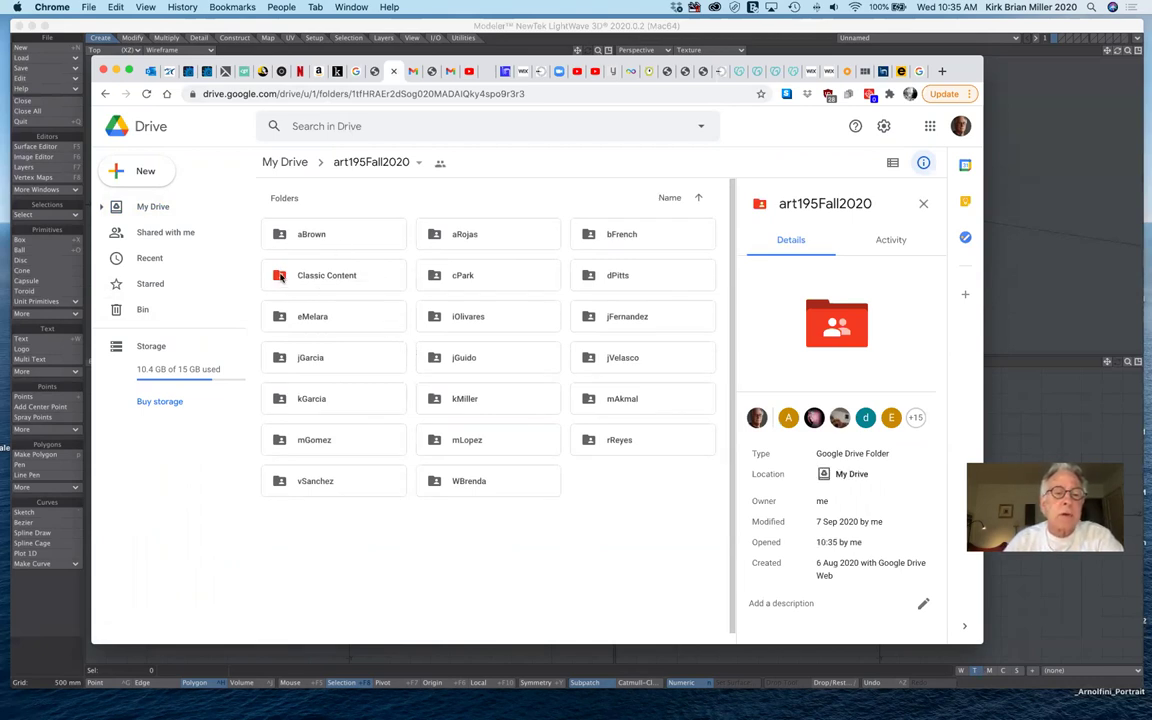
double_click(281, 277)
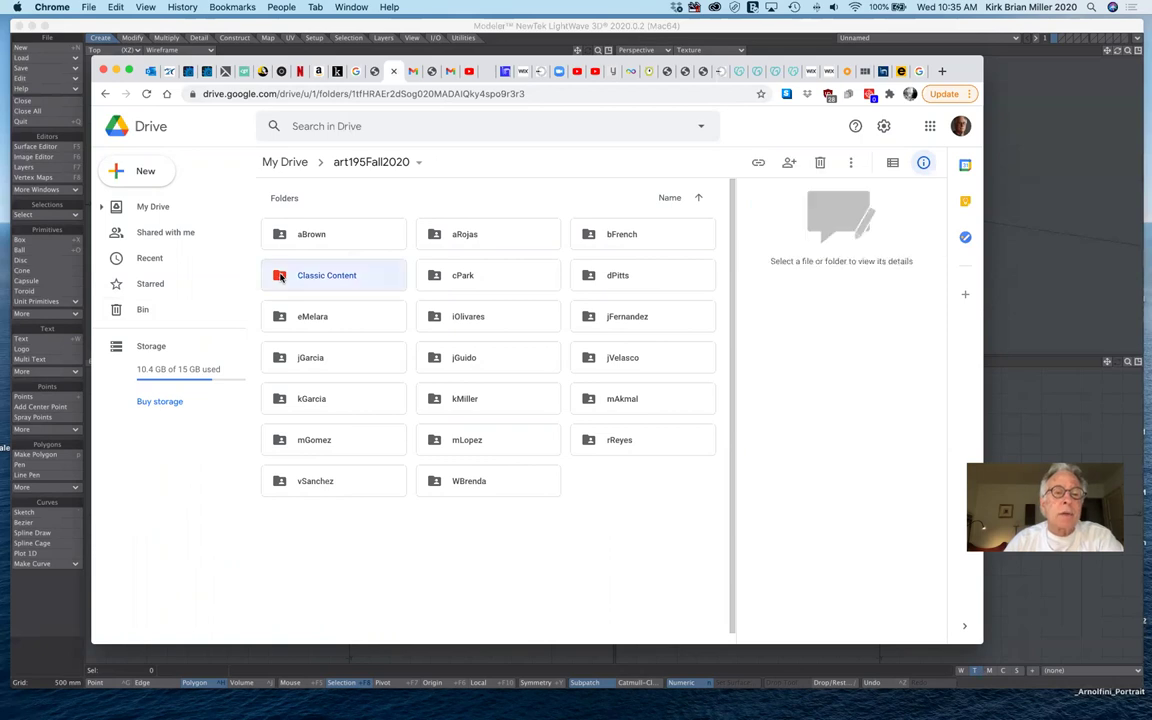
- Open the Heads folder within Objects and Human in the Classic Content folder
double_click(452, 236)
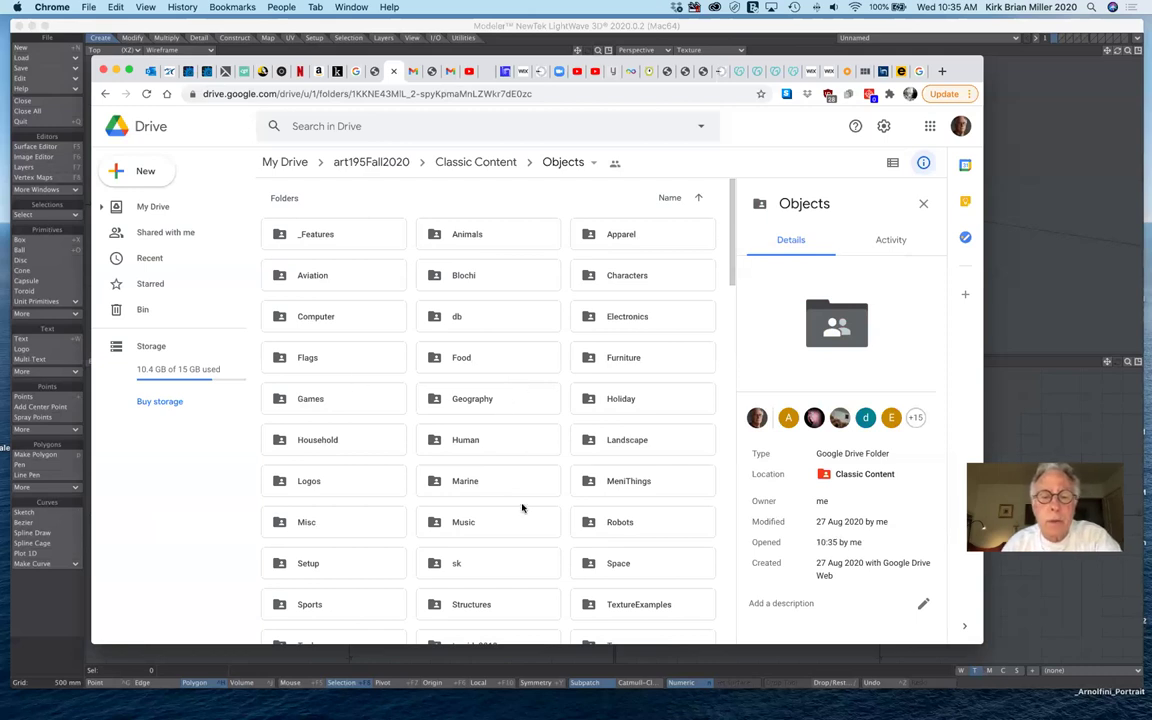
scroll(521, 508, down, 2)
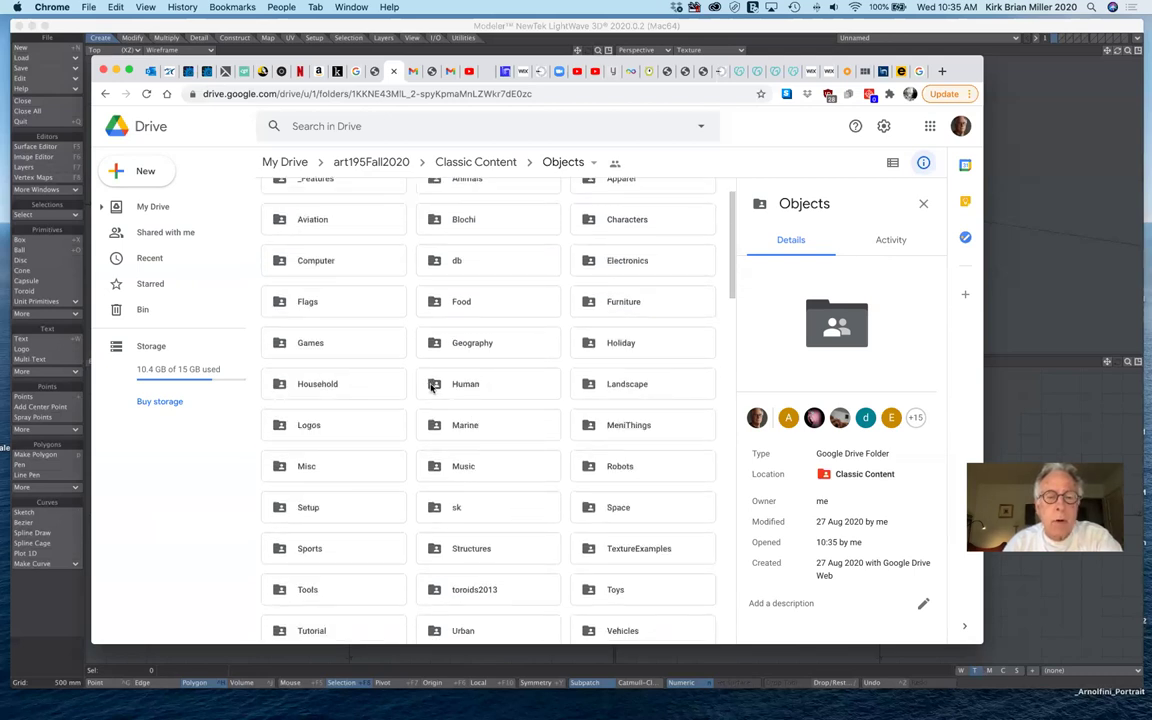
double_click(436, 384)
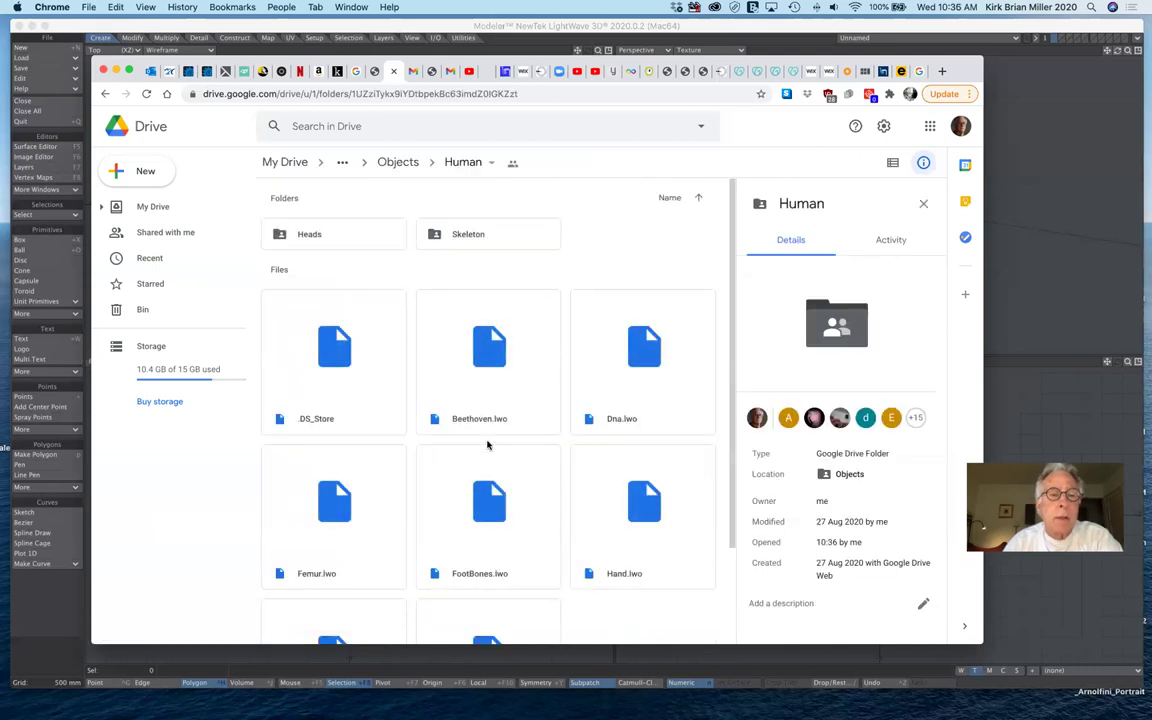
double_click(281, 234)
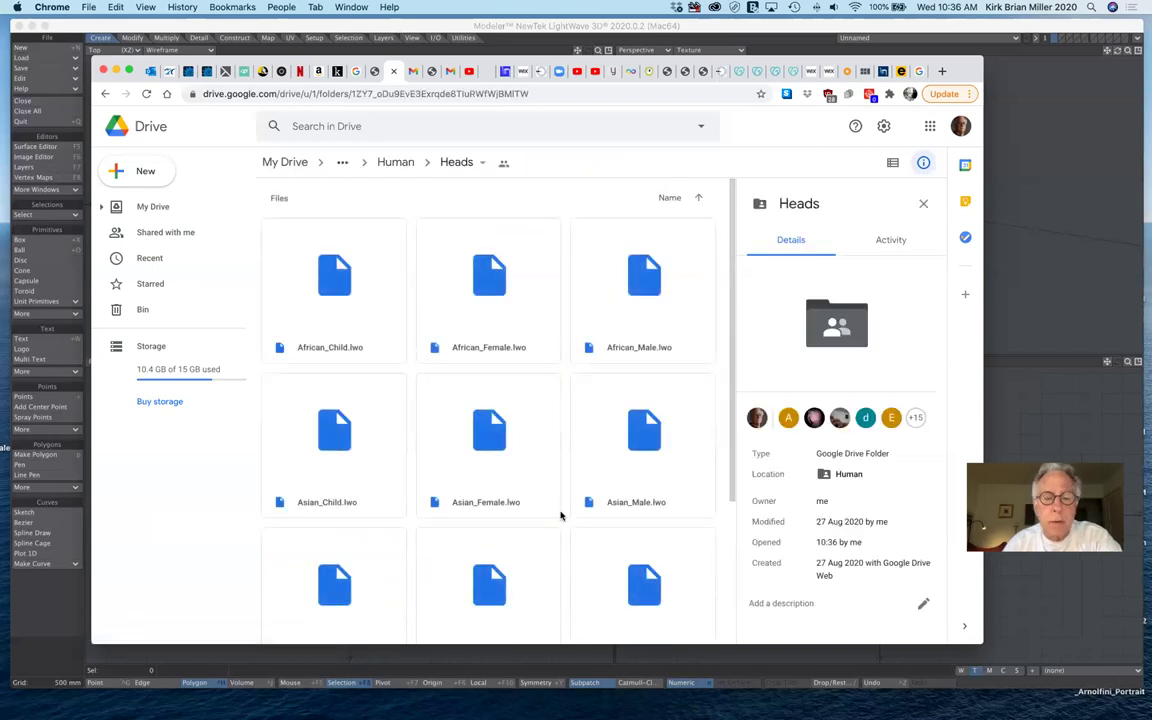
- Find TaronHead.lwo in the Heads folder and start downloading it
scroll(560, 514, down, 3)
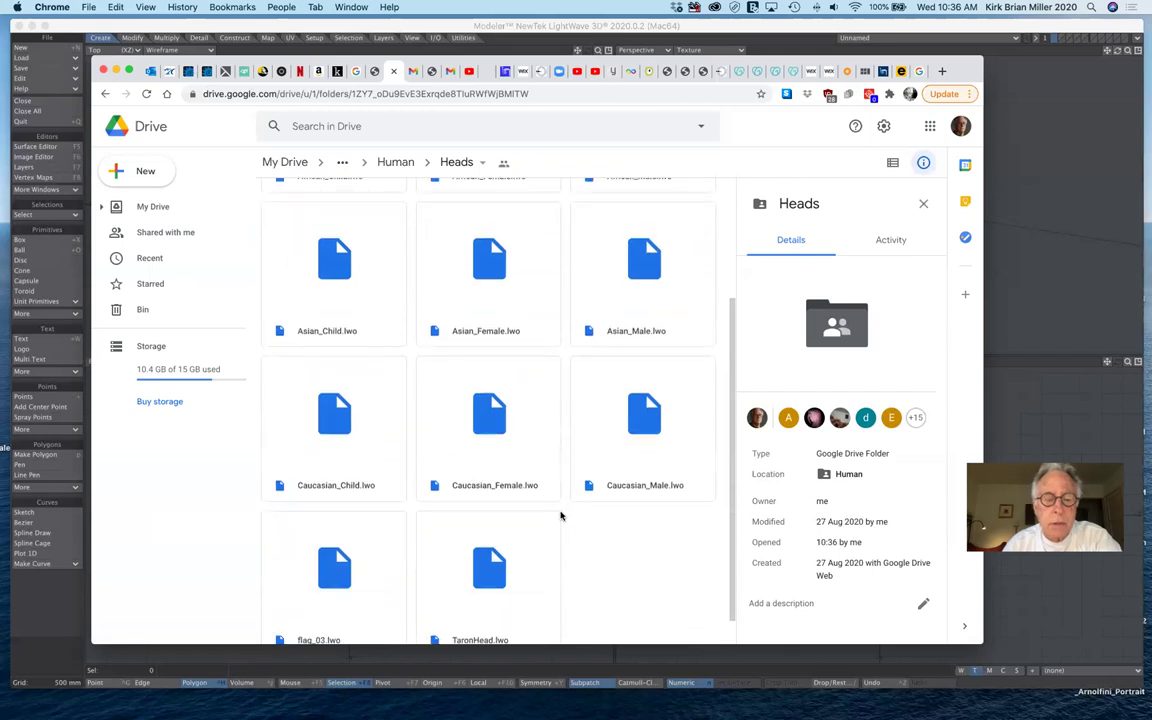
scroll(540, 525, down, 1)
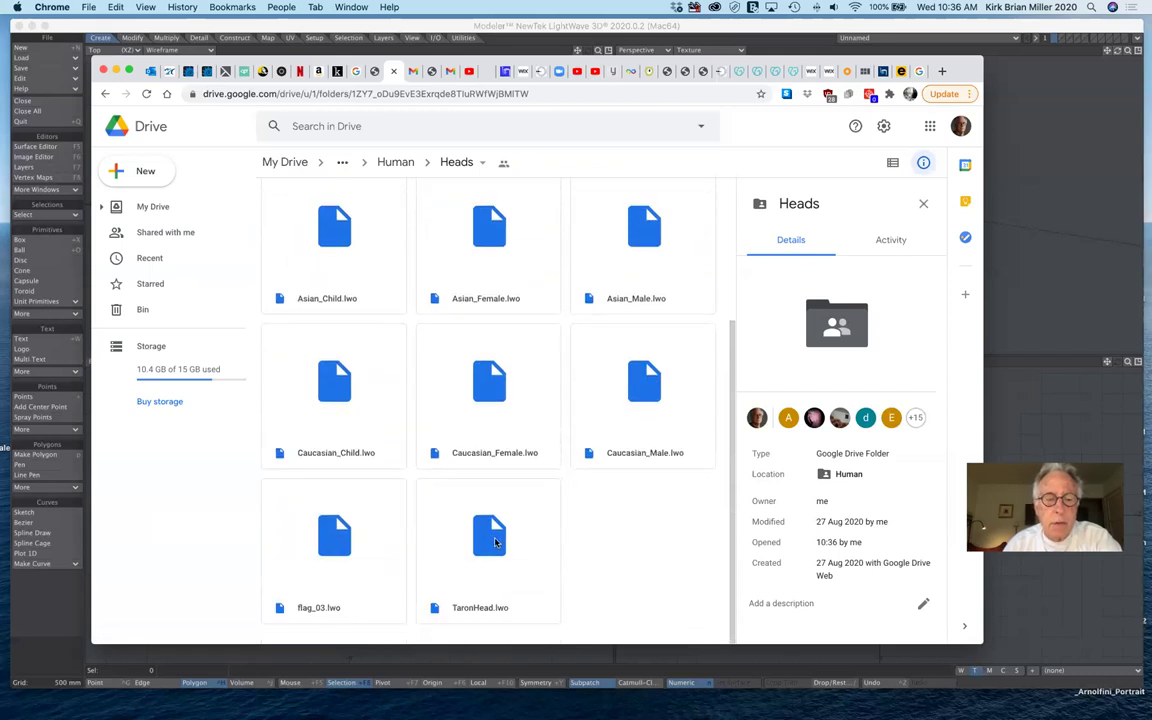
click(491, 542)
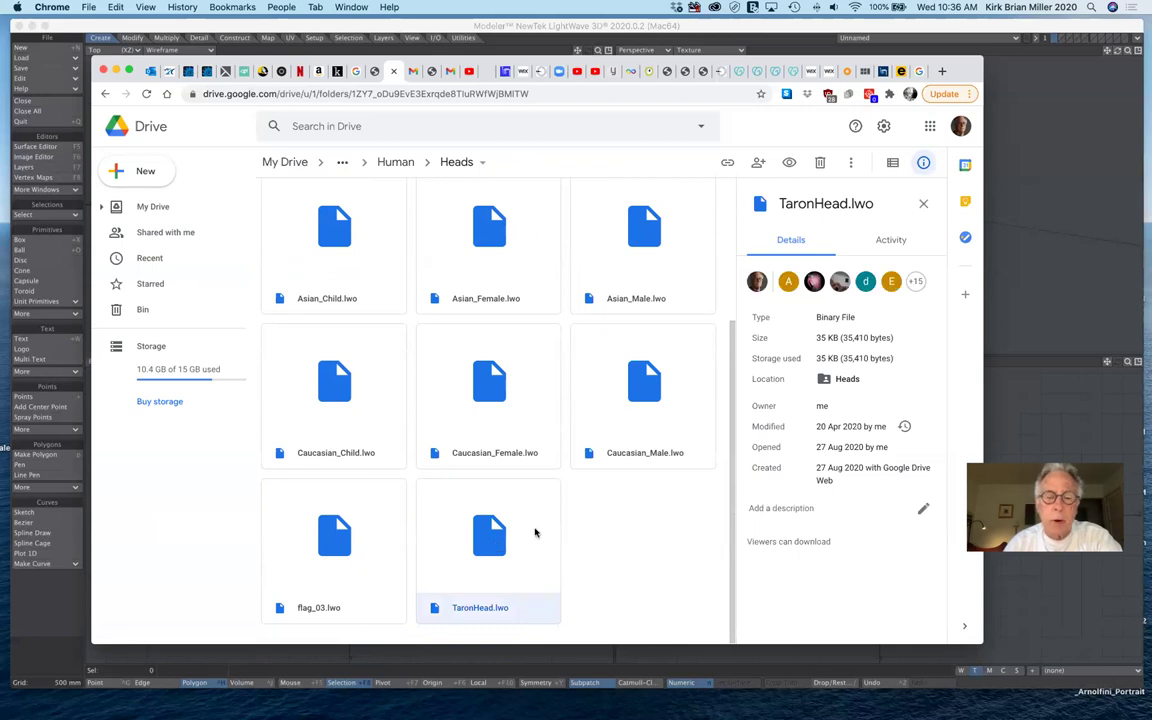
right_click(535, 531)
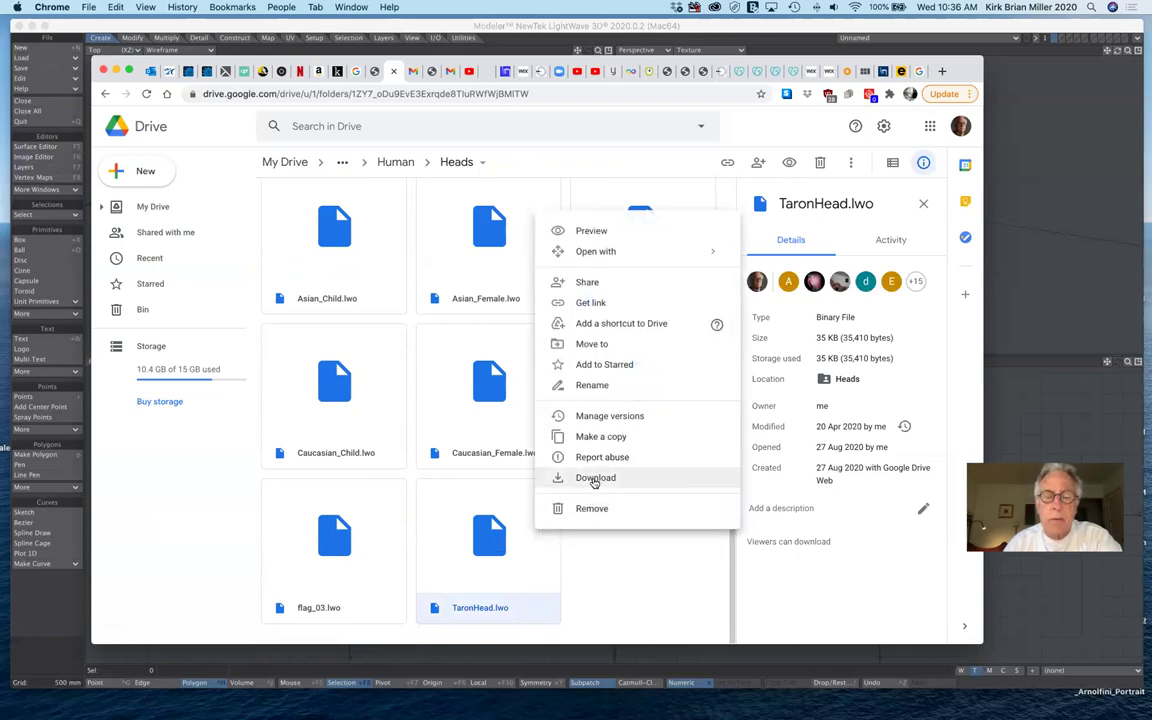
click(595, 478)
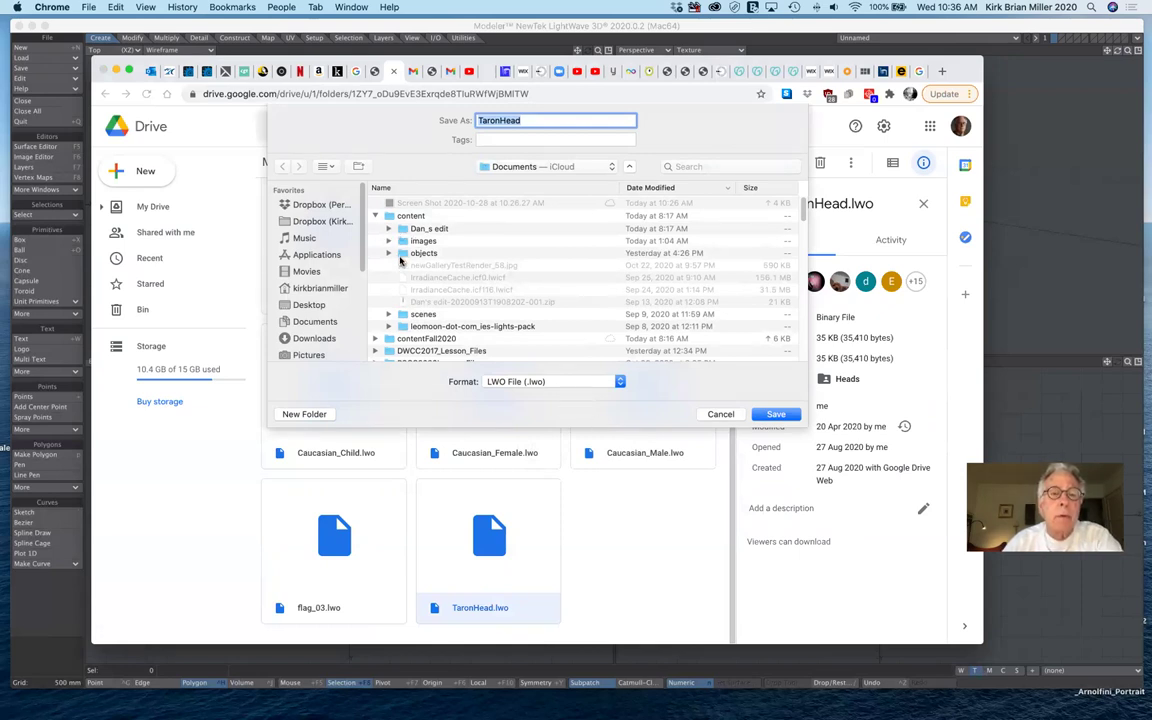
- Save the TaronHead download as an LWO file in the objects folder of contentFall2020
click(375, 215)
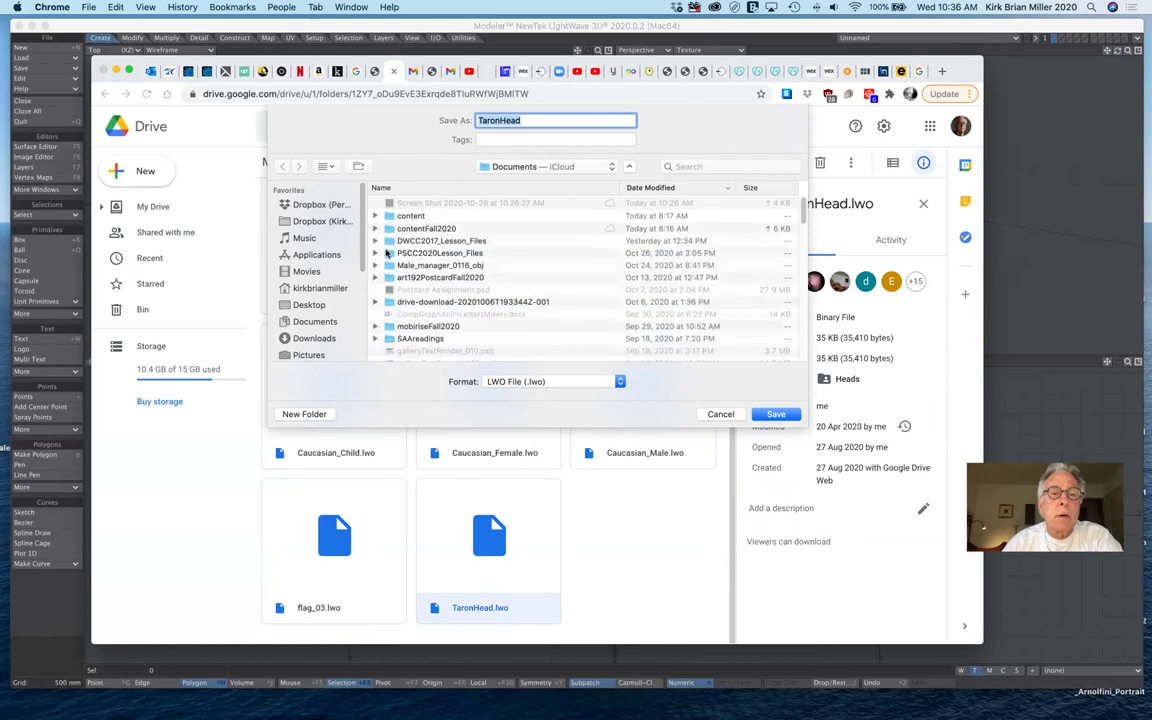
click(375, 228)
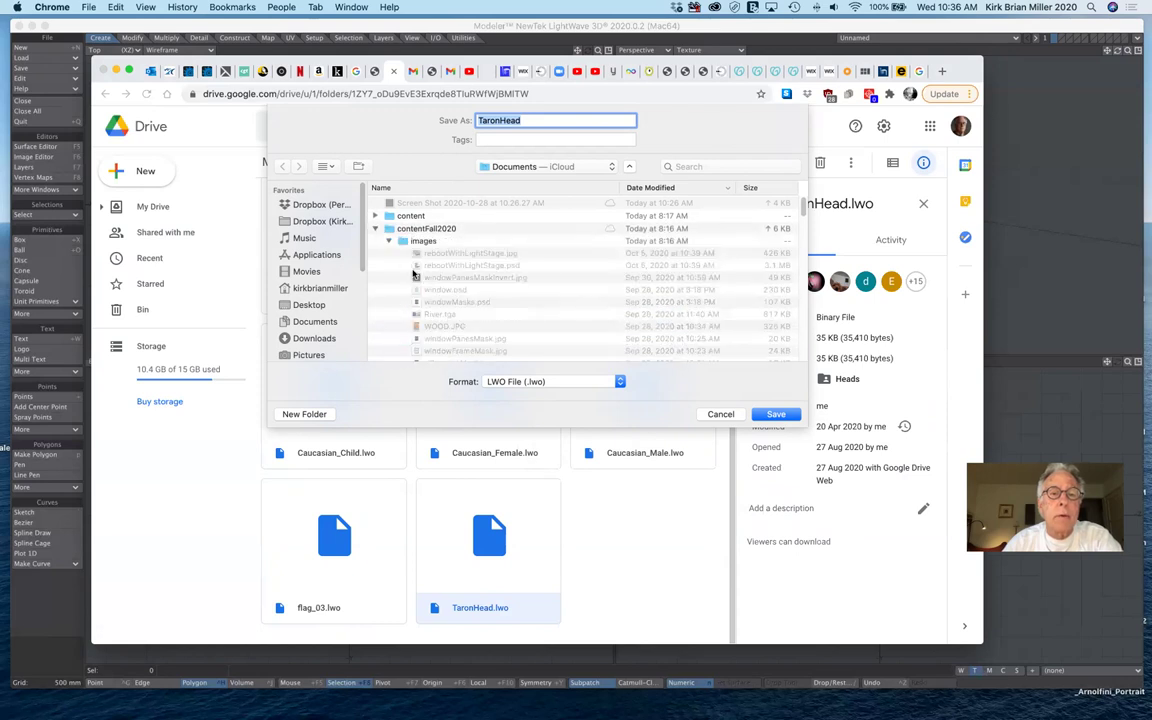
scroll(415, 262, down, 1)
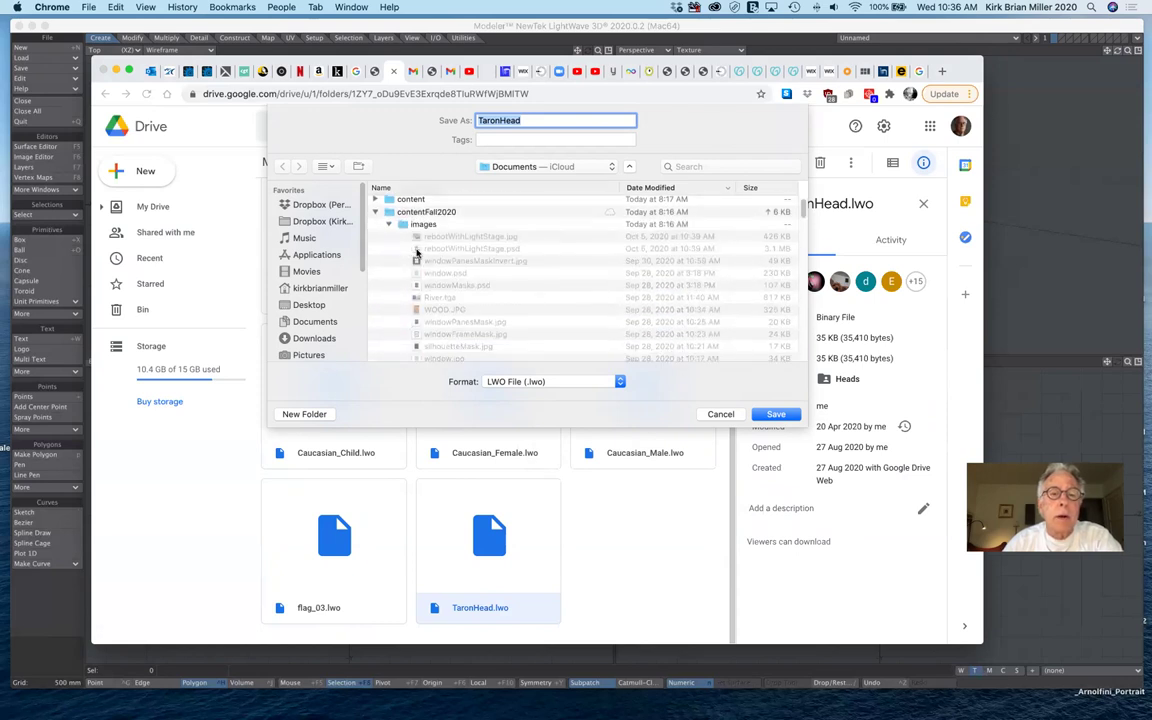
click(388, 224)
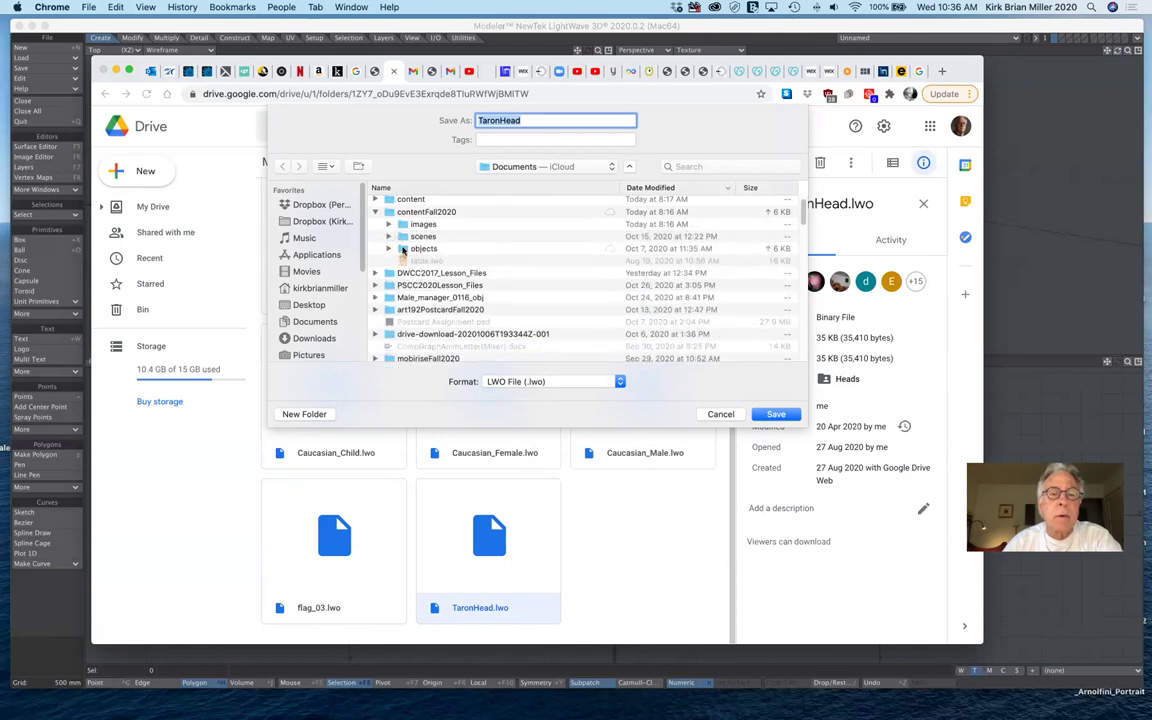
double_click(410, 248)
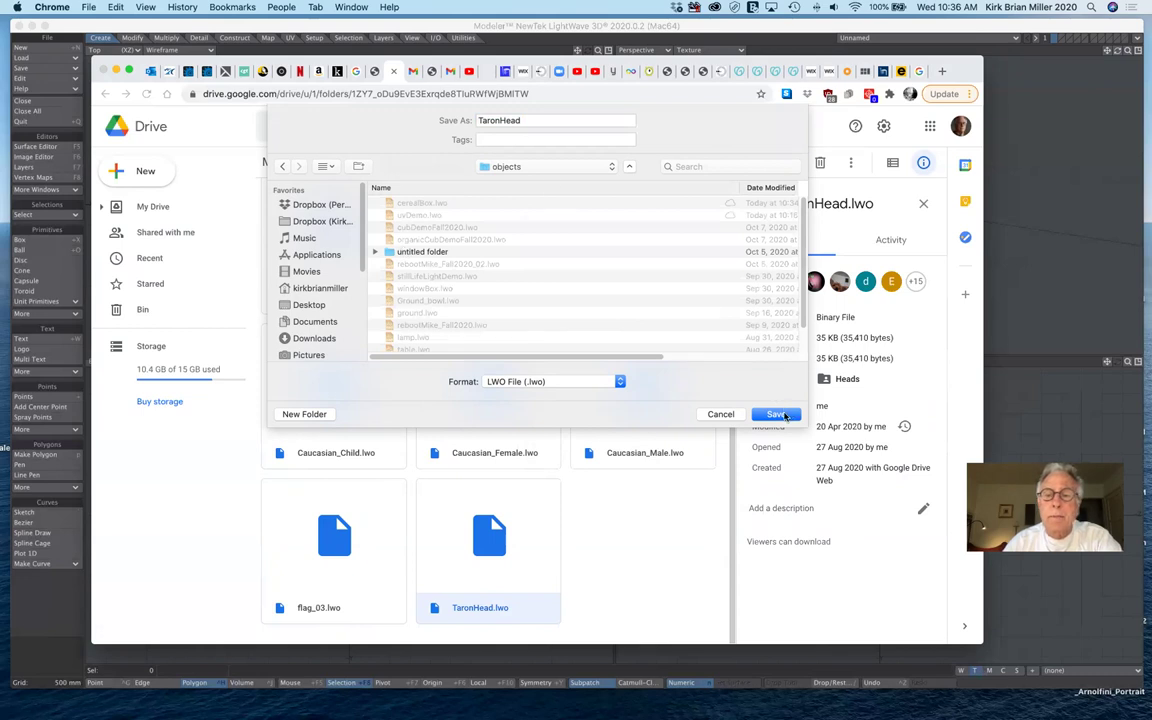
click(783, 414)
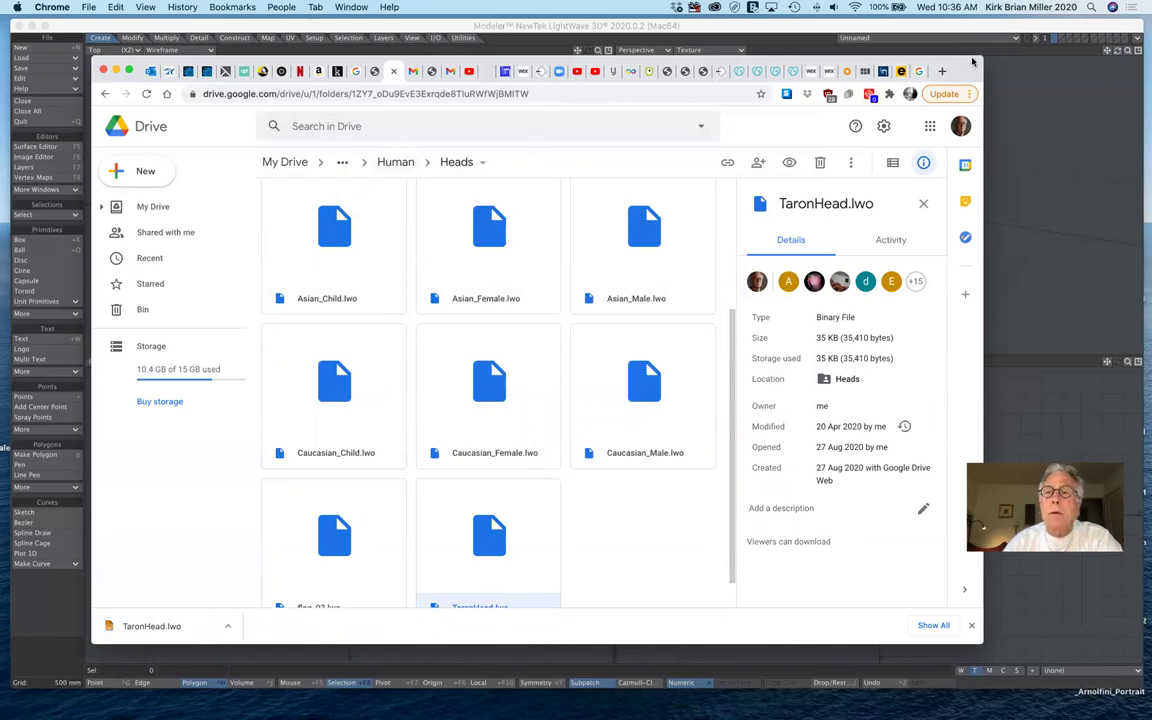
- Return to LightWave Modeler, load TaronHead.lwo from the objects folder and fit the head to all viewports
key(super+m)
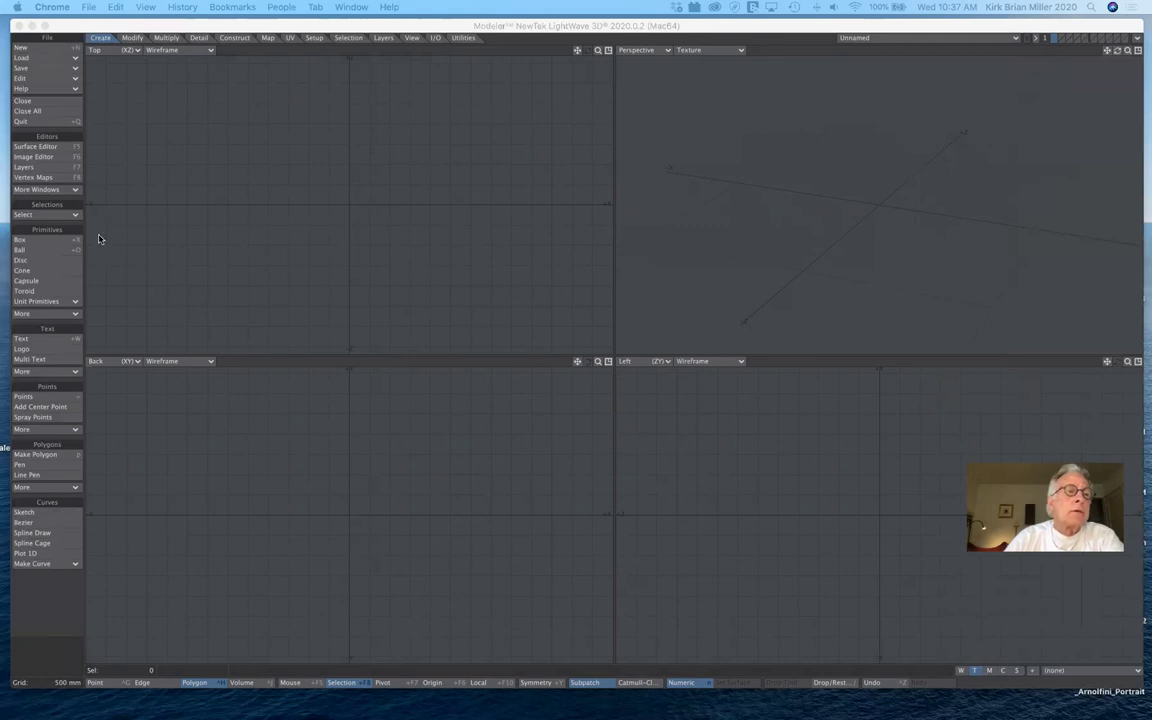
click(58, 62)
click(40, 58)
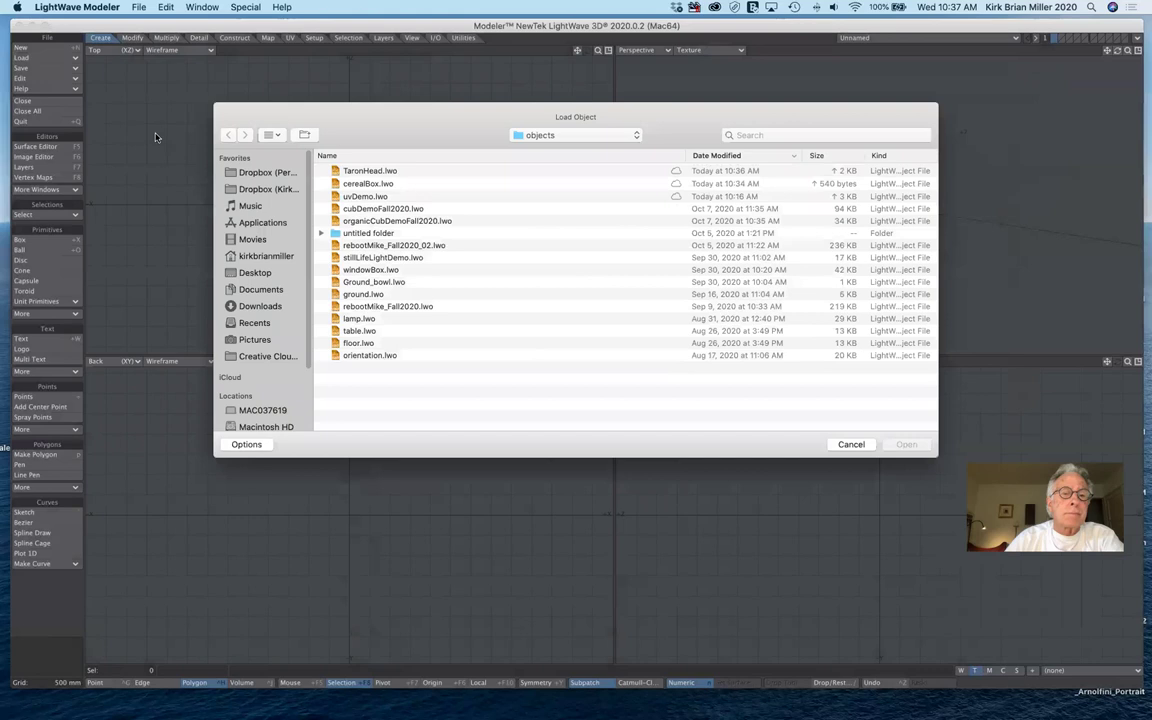
click(371, 172)
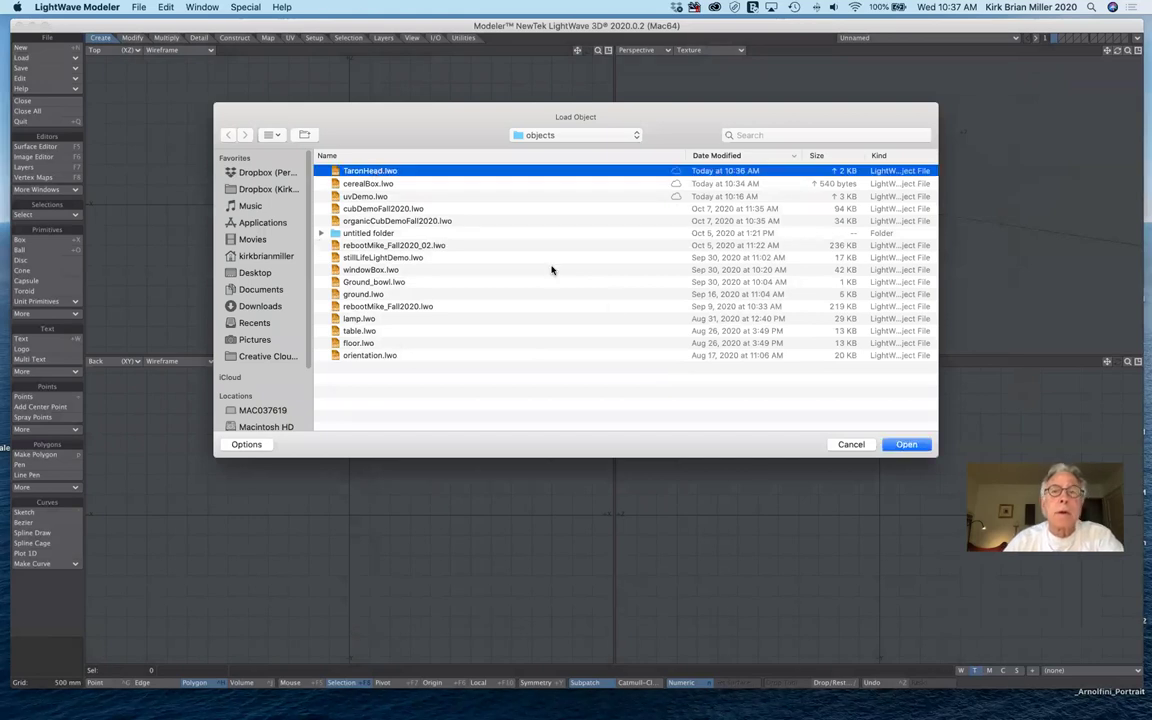
click(906, 445)
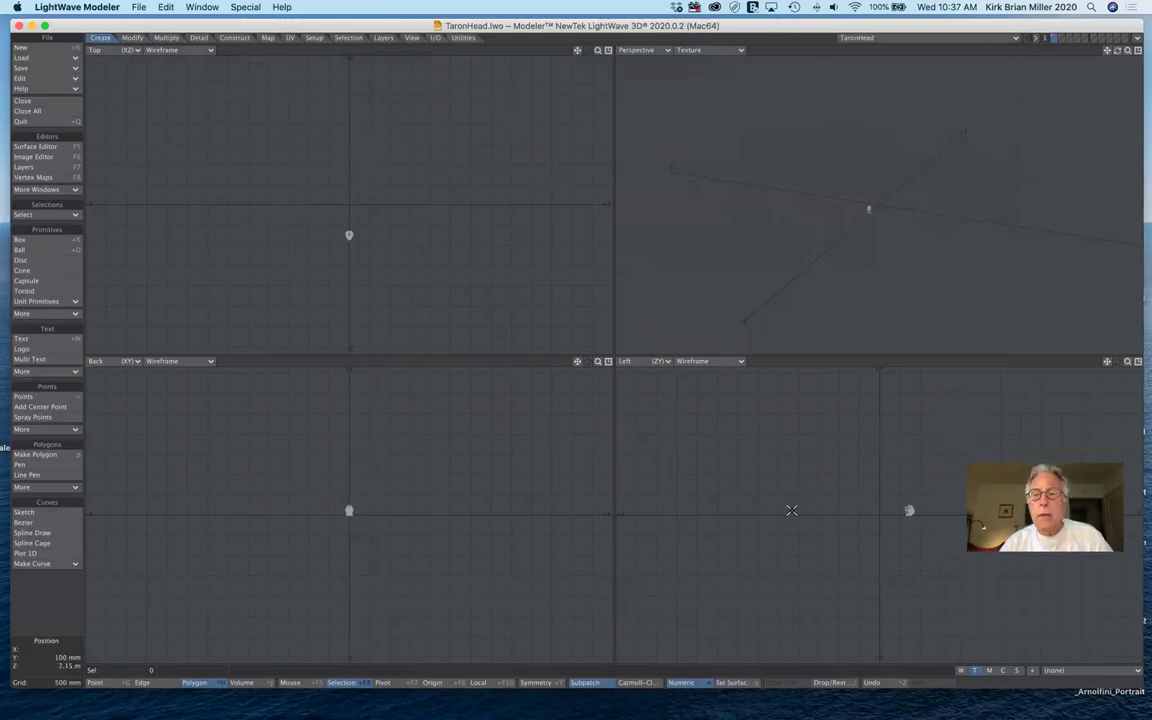
key(a)
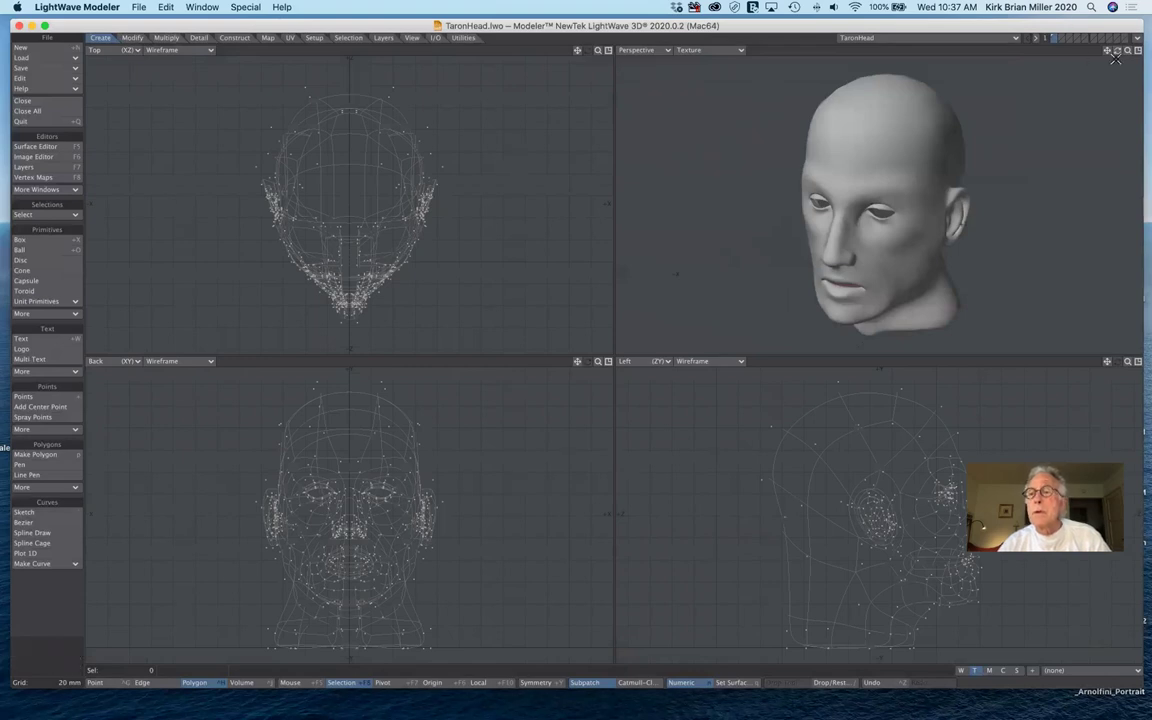
- Center the head model at the origin and fit it to all viewports
mouse_move(1116, 58)
mouse_down()
mouse_move(1060, 62)
mouse_move(1108, 62)
mouse_up()
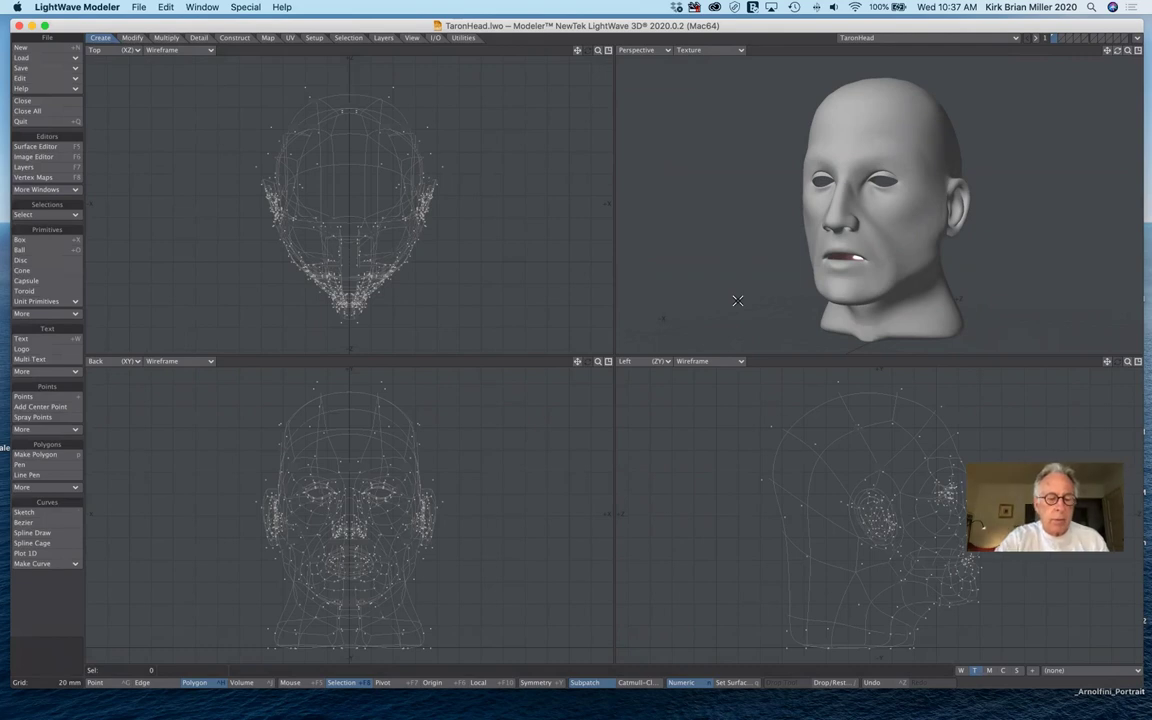
key(F2)
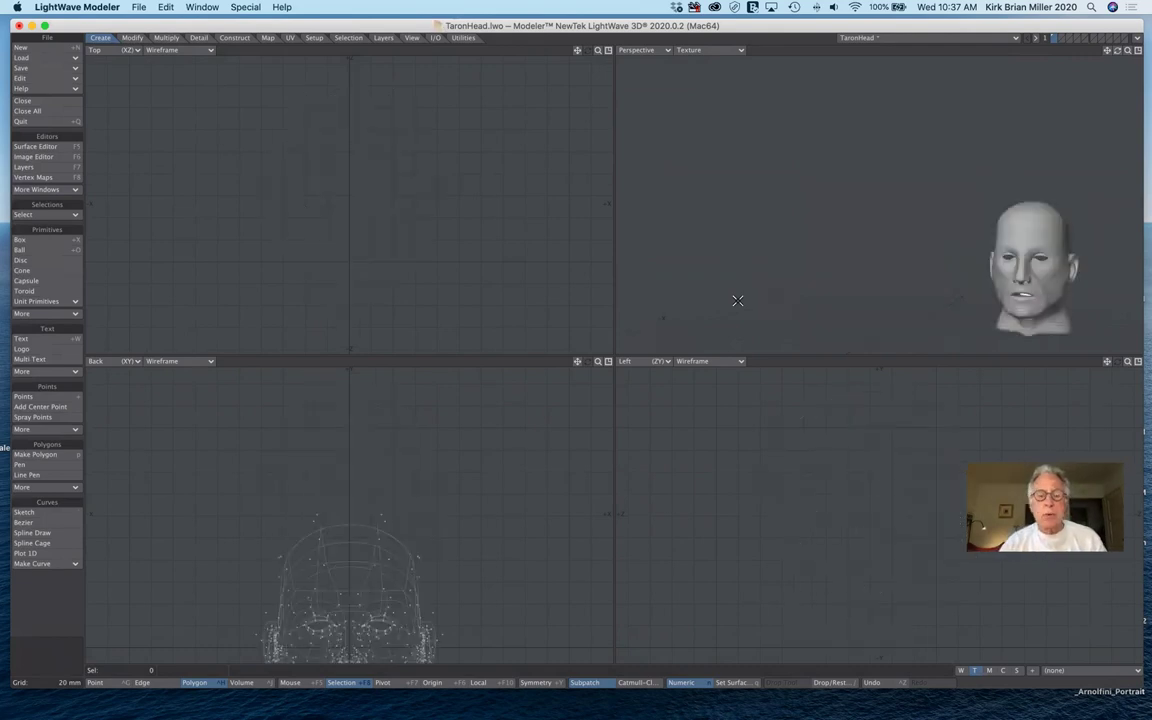
key(a)
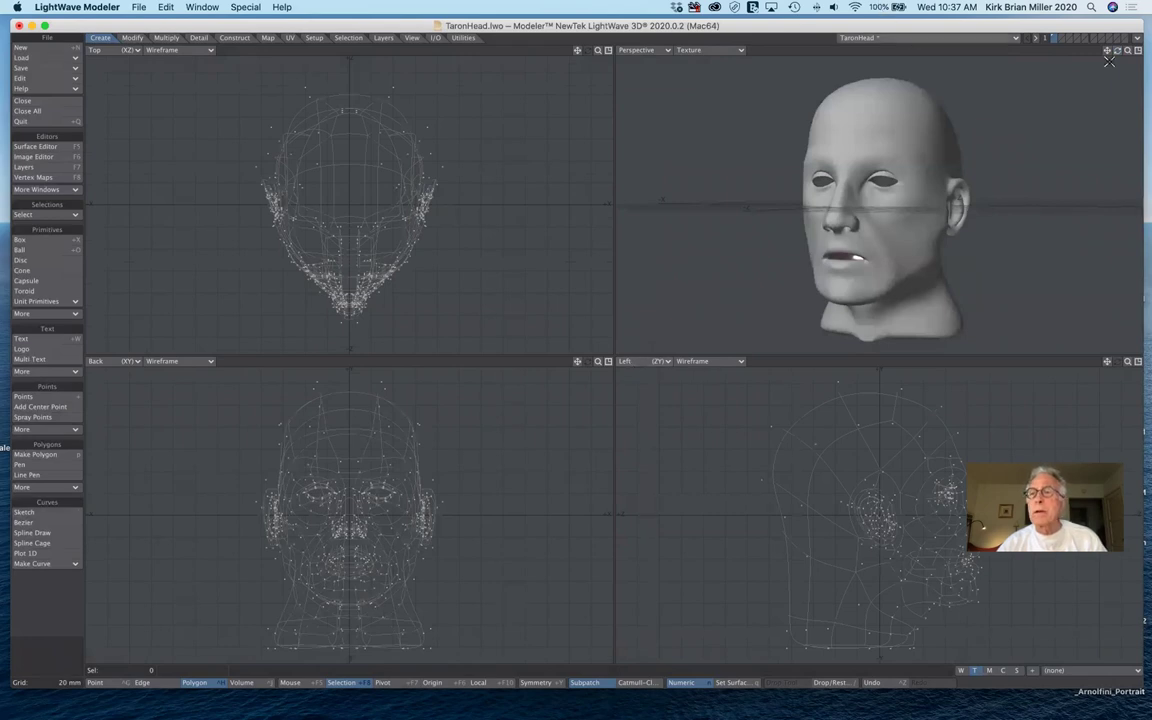
mouse_move(1117, 50)
mouse_down()
mouse_move(1080, 52)
mouse_move(1113, 50)
mouse_up()
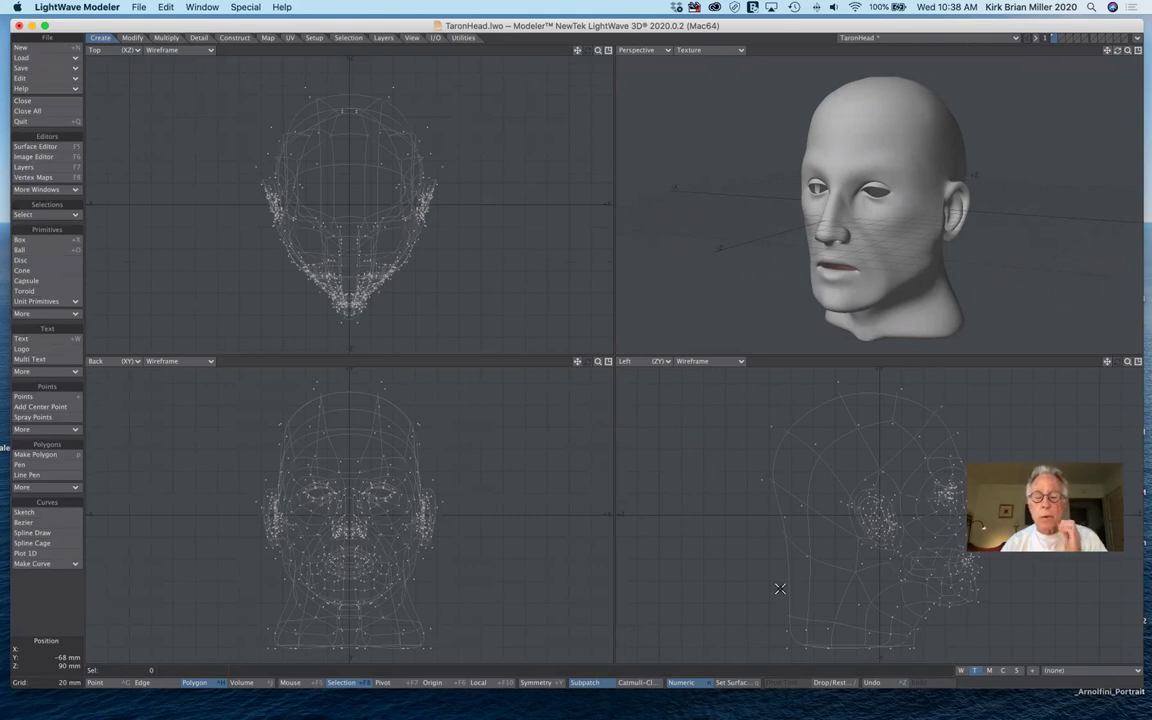
- Make the model's existing taronHead UV texture map the current vertex map
click(976, 671)
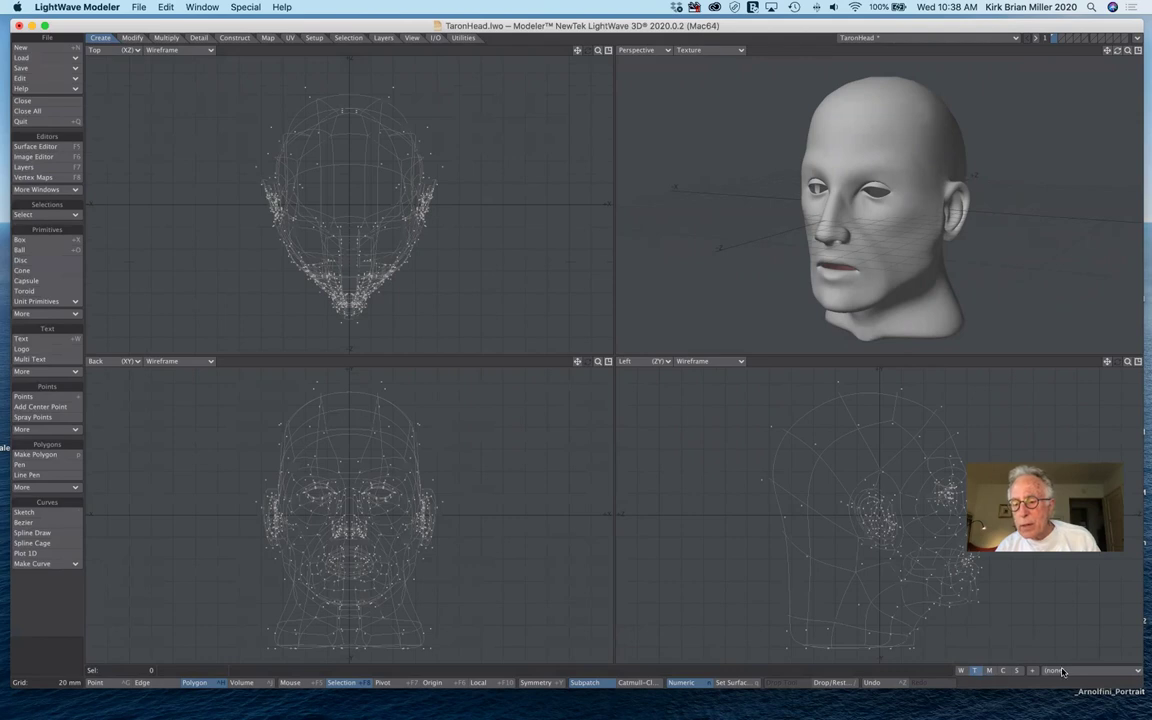
click(1062, 672)
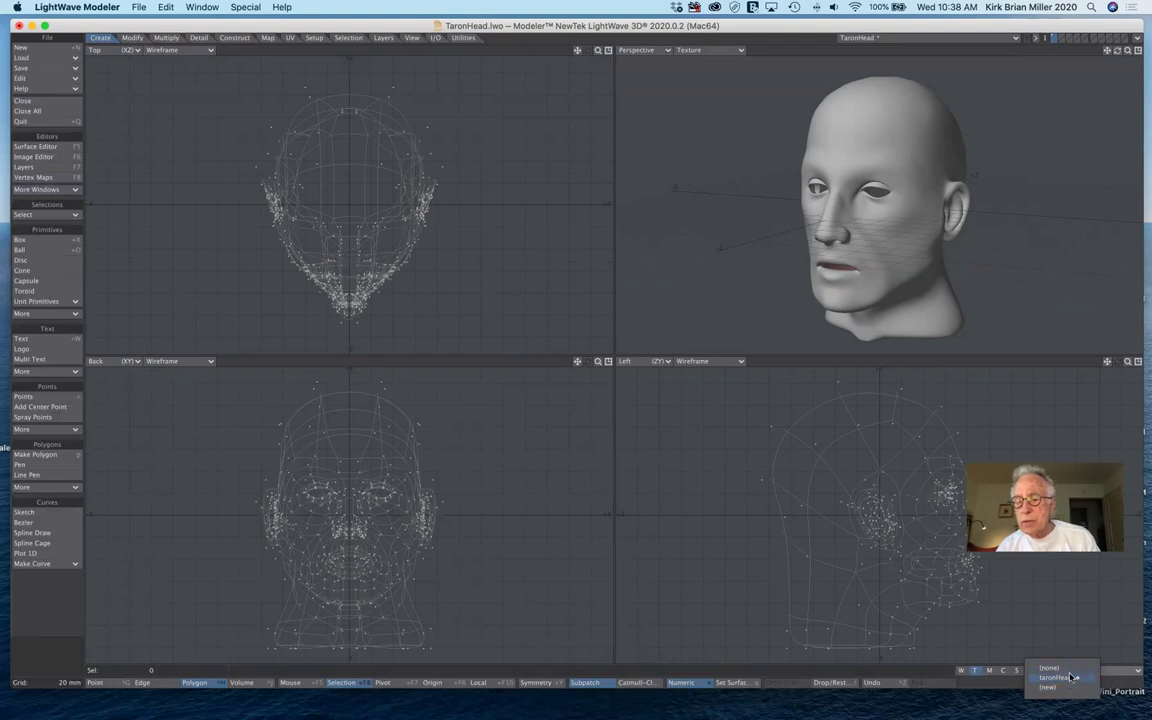
click(1072, 679)
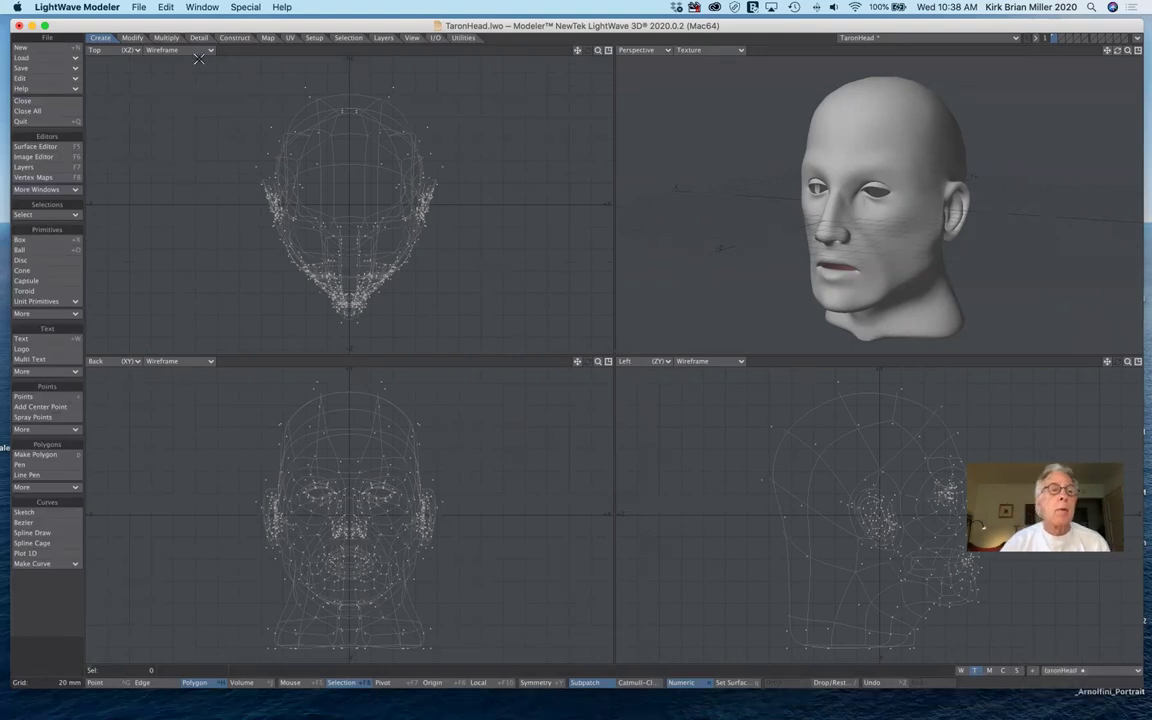
- Examine the existing taronHead map in a UV Texture view in place of the Top view, and restore Top
click(105, 50)
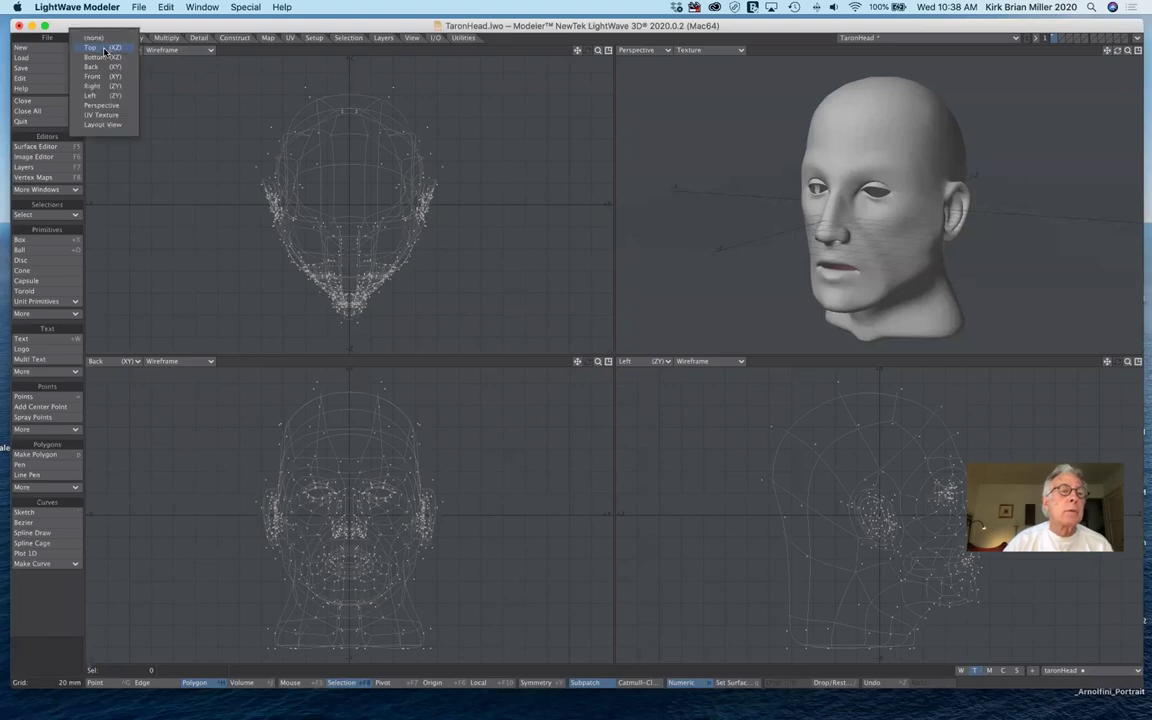
click(100, 115)
drag(597, 50, 450, 149)
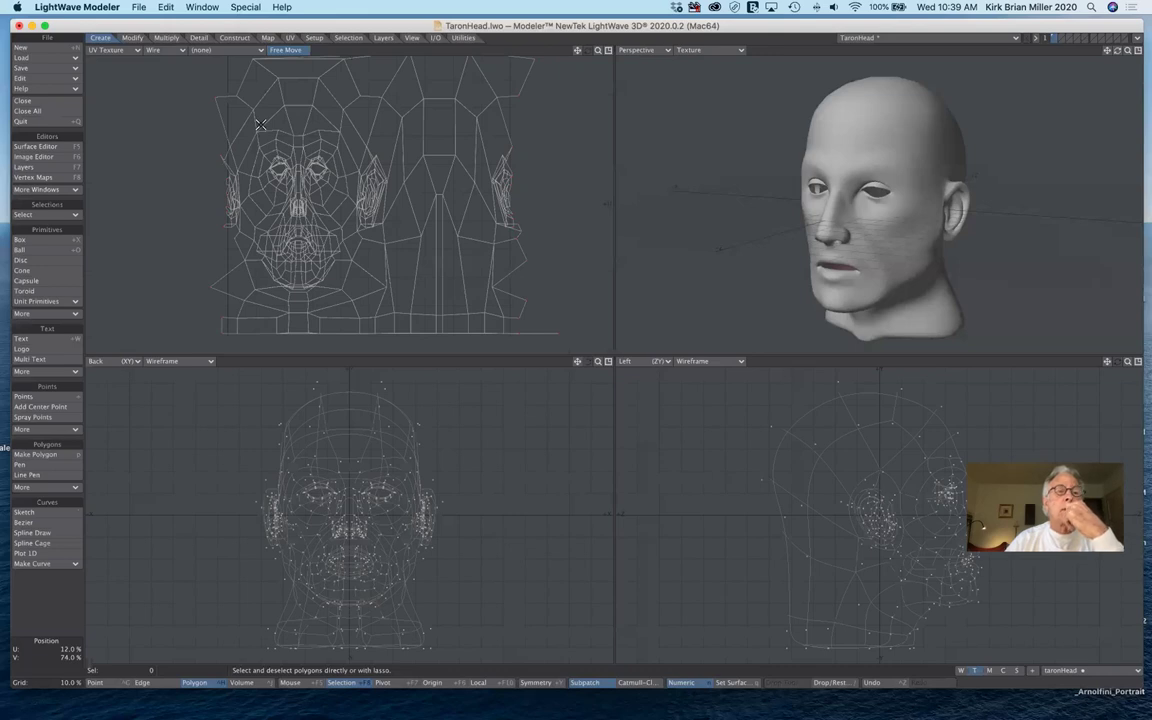
click(116, 55)
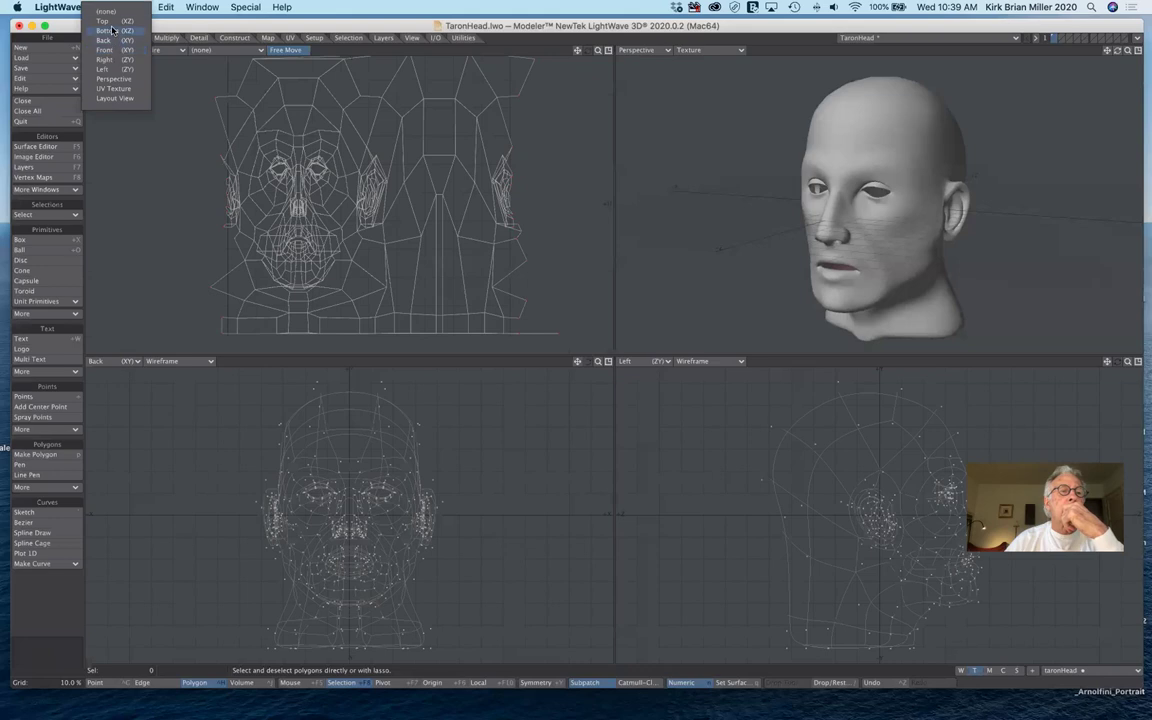
click(112, 20)
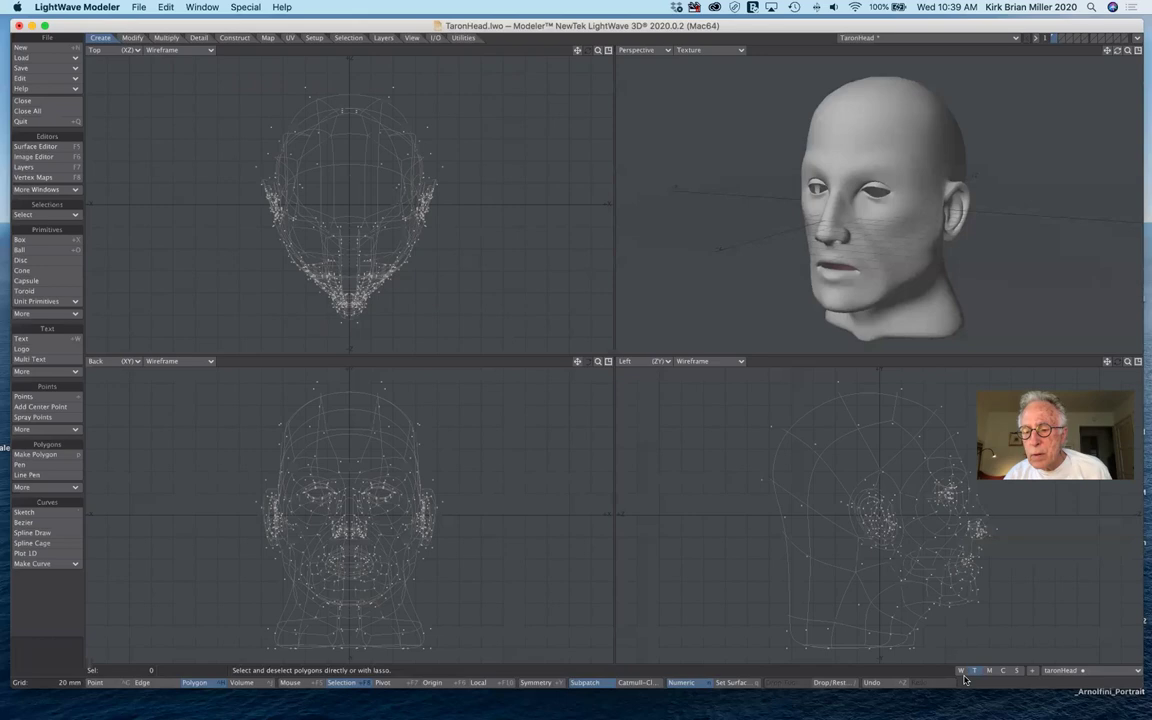
- Create a new UV texture map named taronHead with the Cylindrical map type along the Y axis
click(1079, 672)
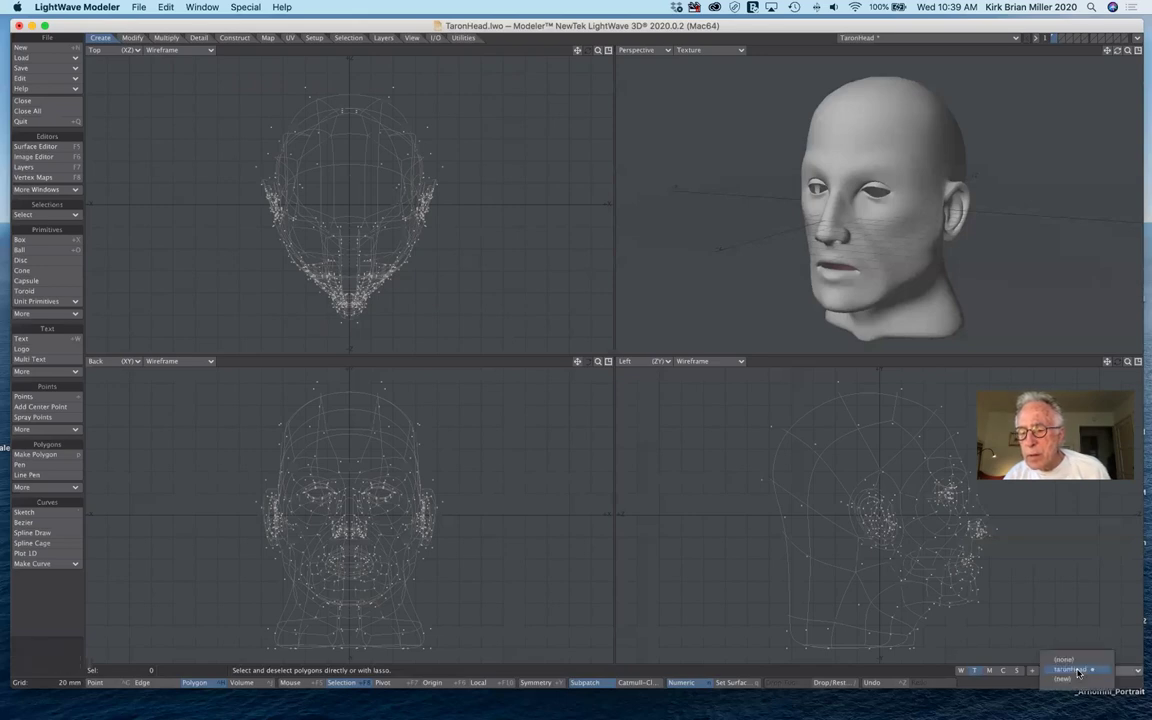
click(1068, 679)
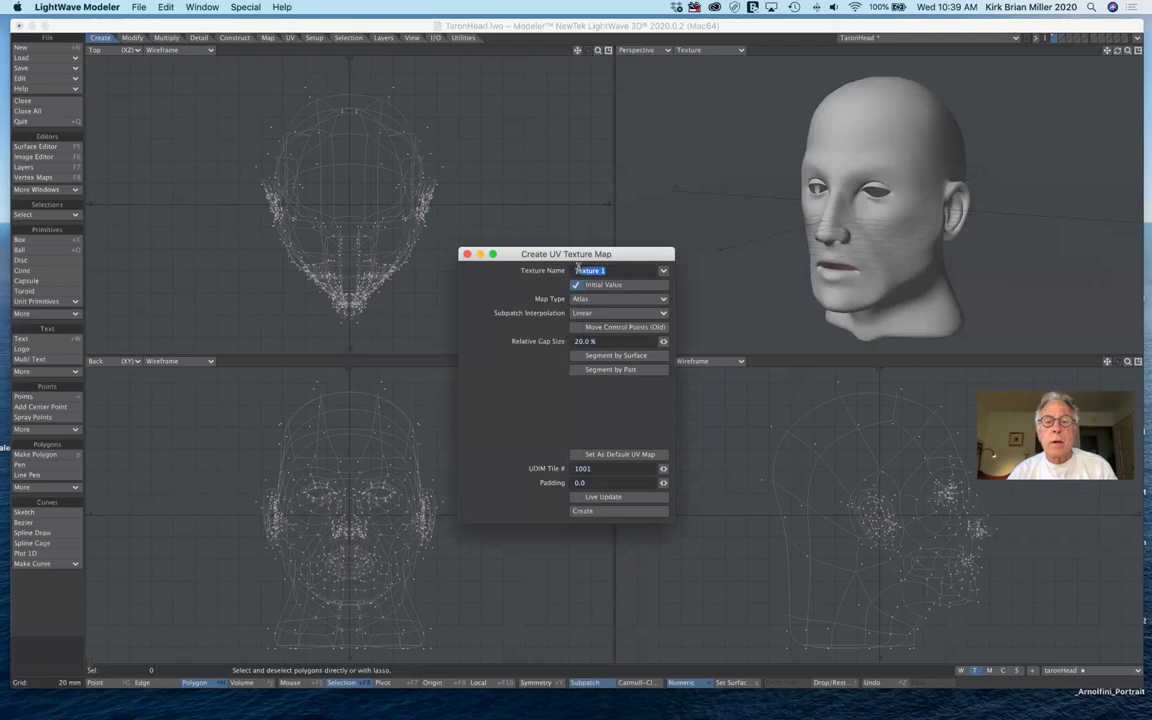
text(taronHead)
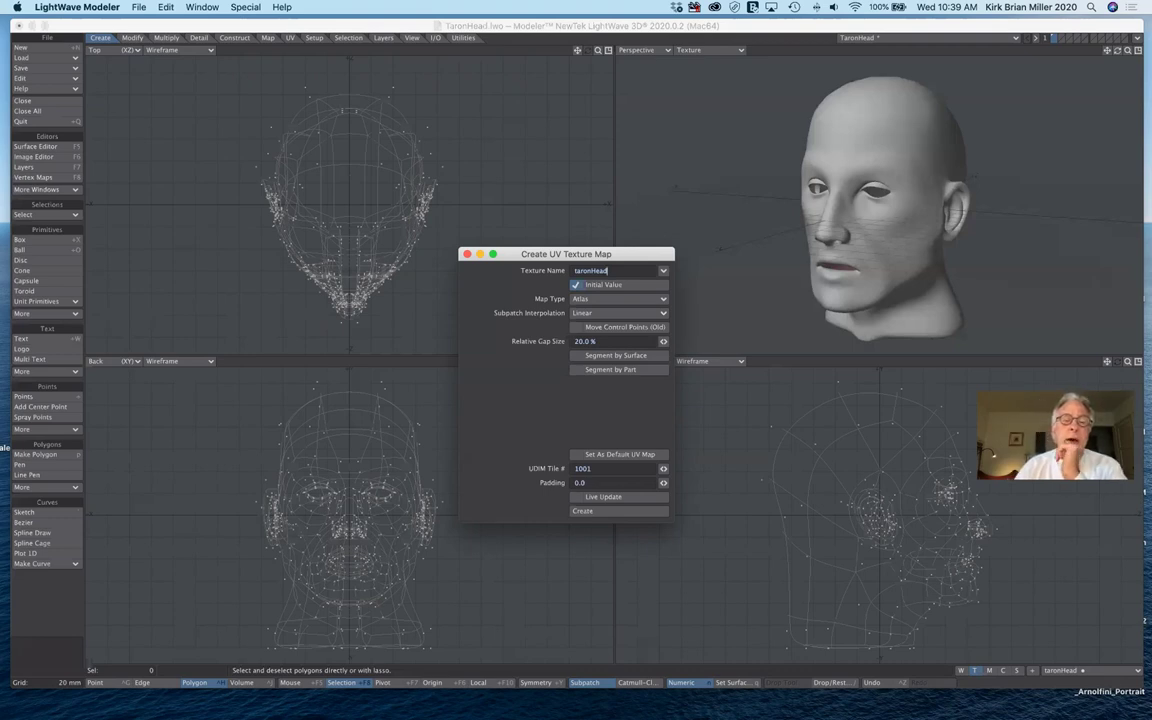
key(Tab)
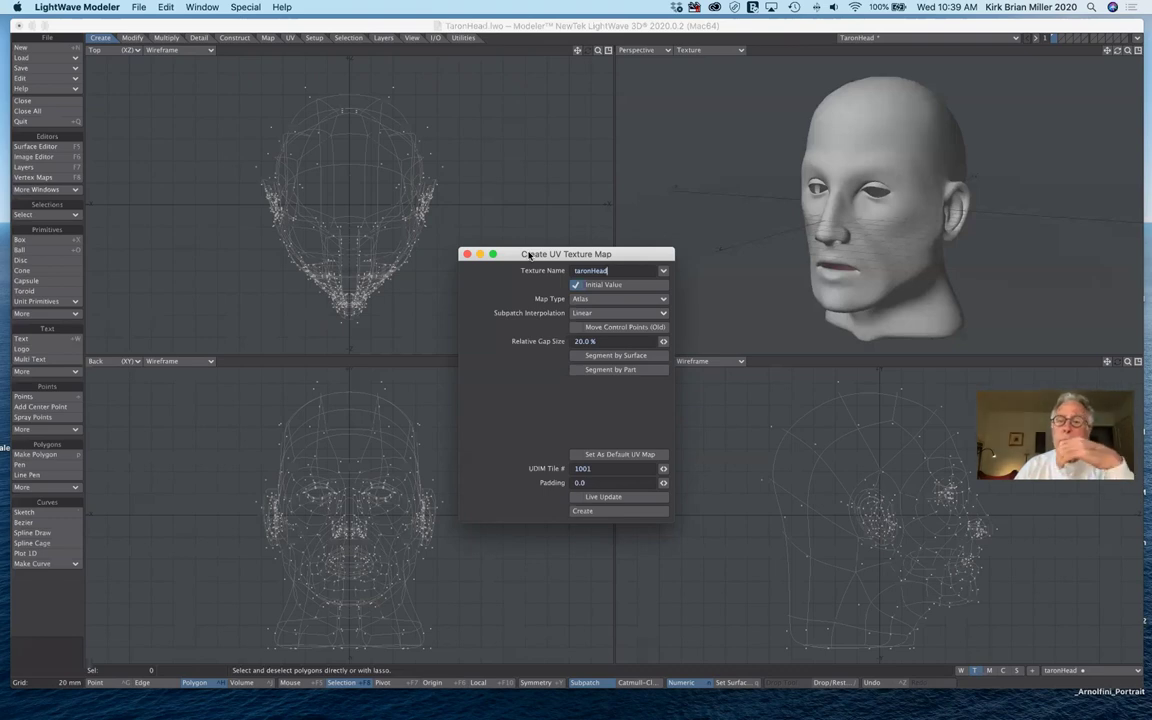
drag(566, 255, 611, 131)
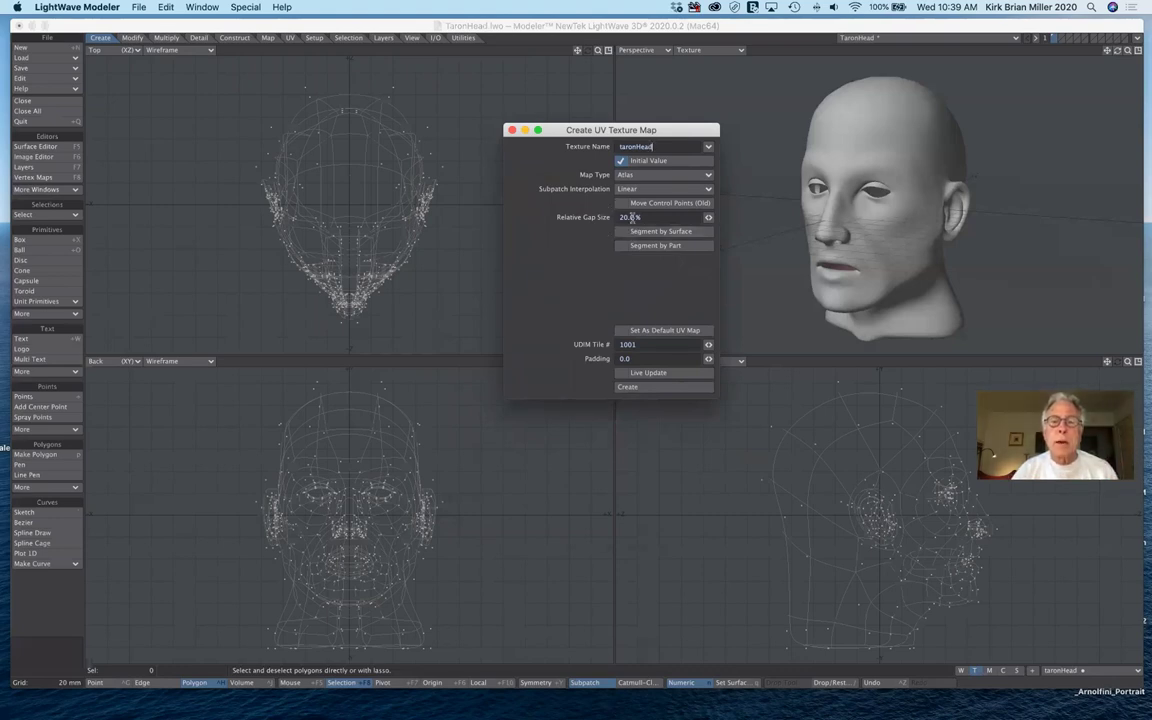
click(642, 176)
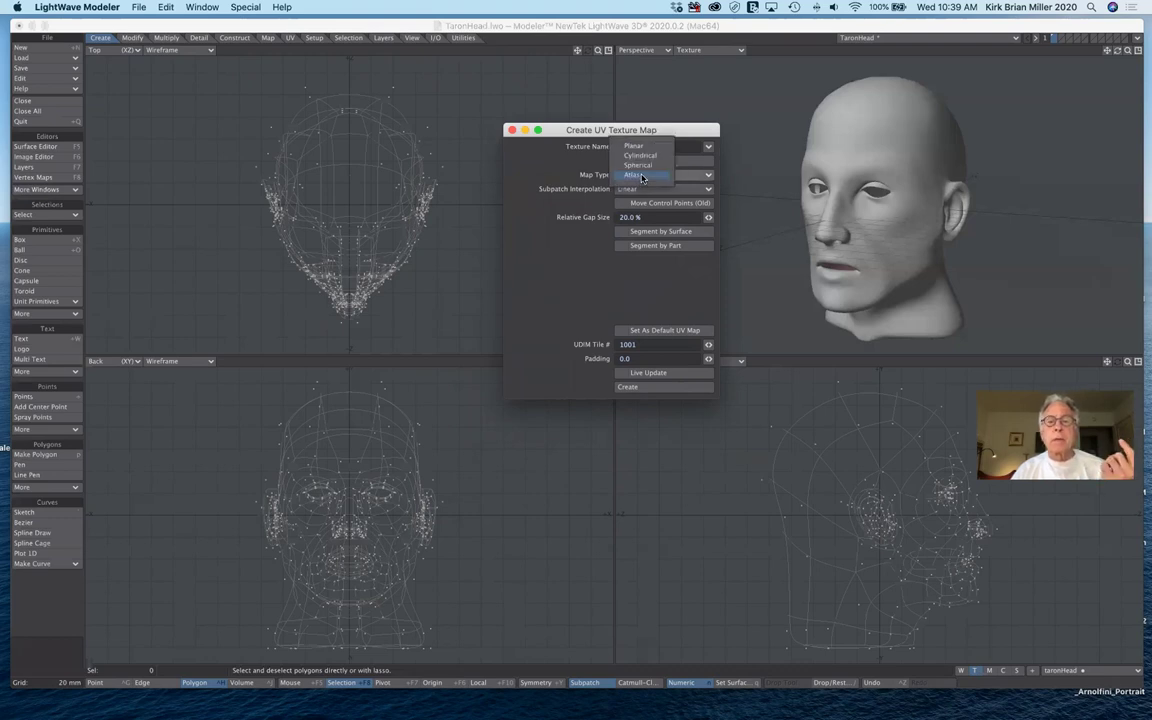
click(640, 155)
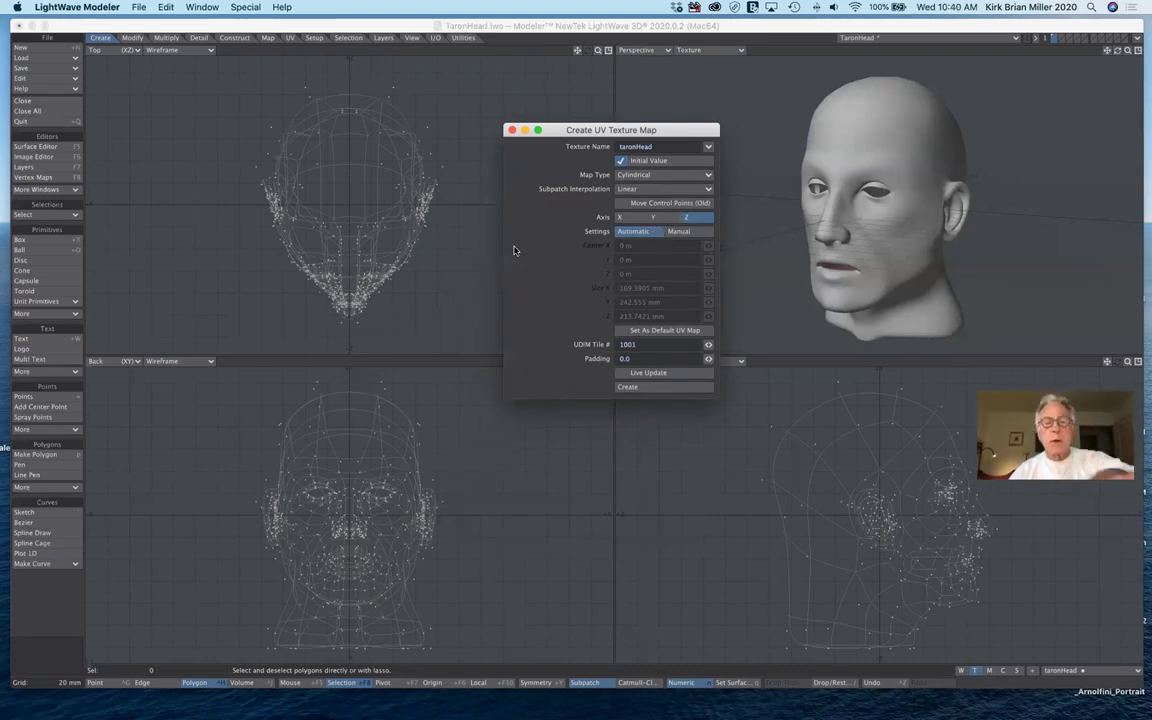
click(656, 217)
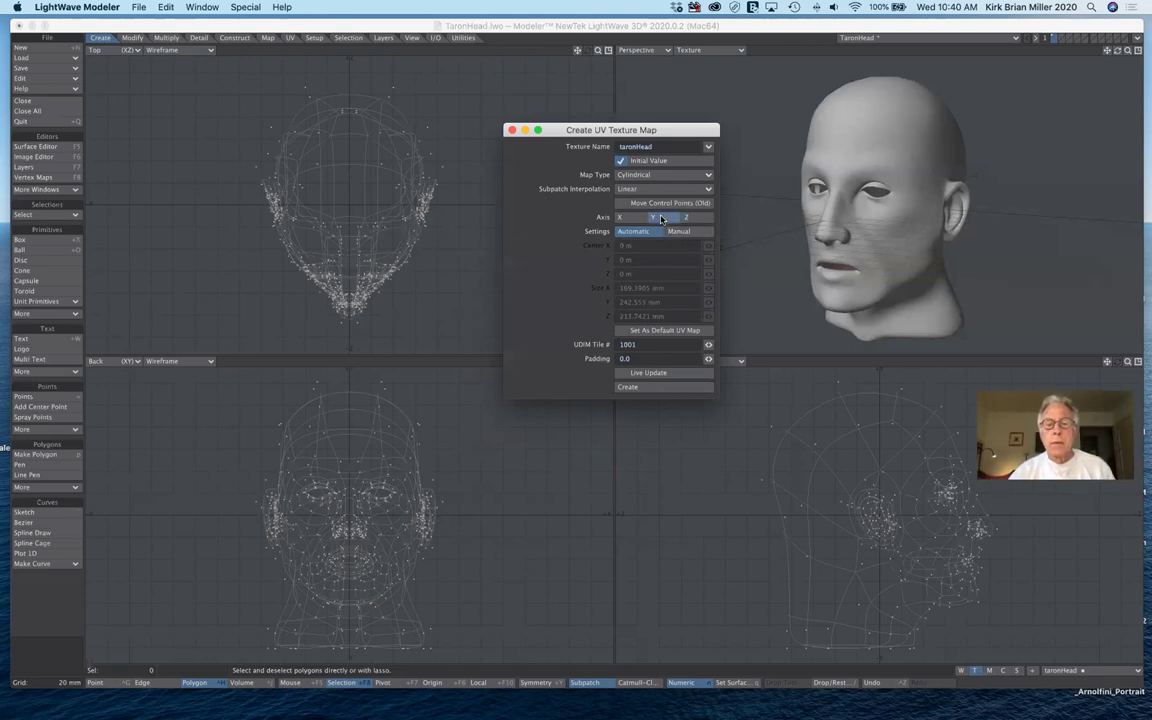
click(660, 388)
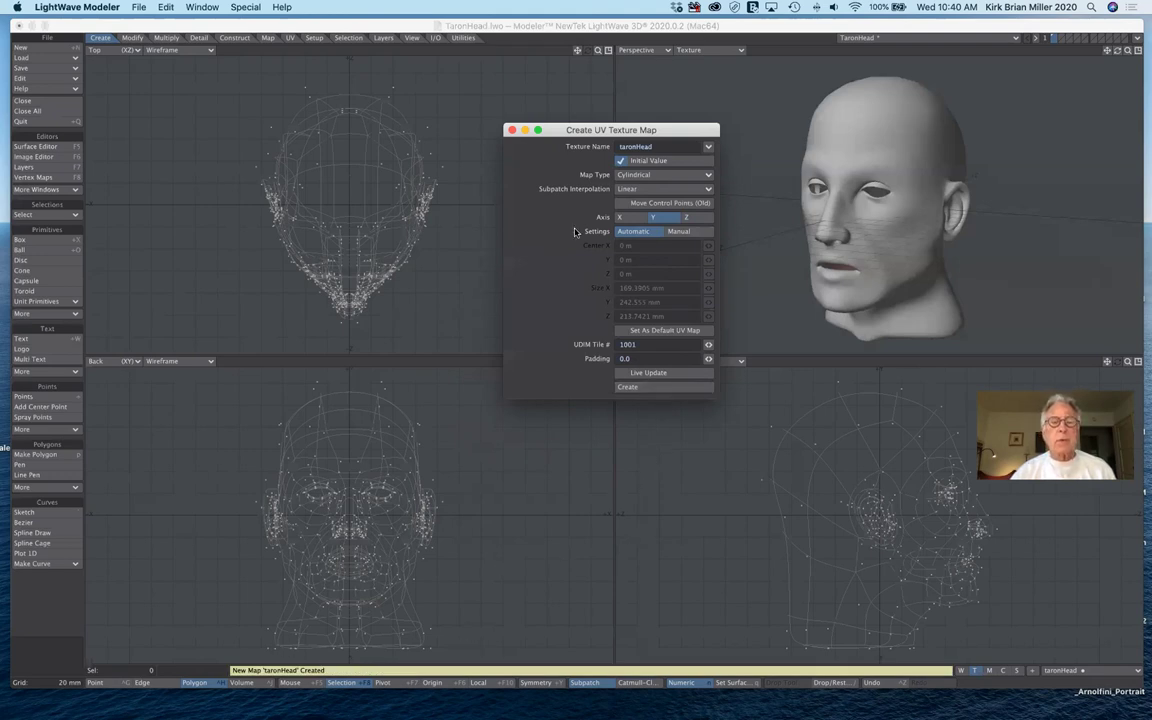
- Switch the Top viewport to UV Texture to display the cylindrical map, keeping the map settings dialog clear of it
drag(578, 131, 802, 315)
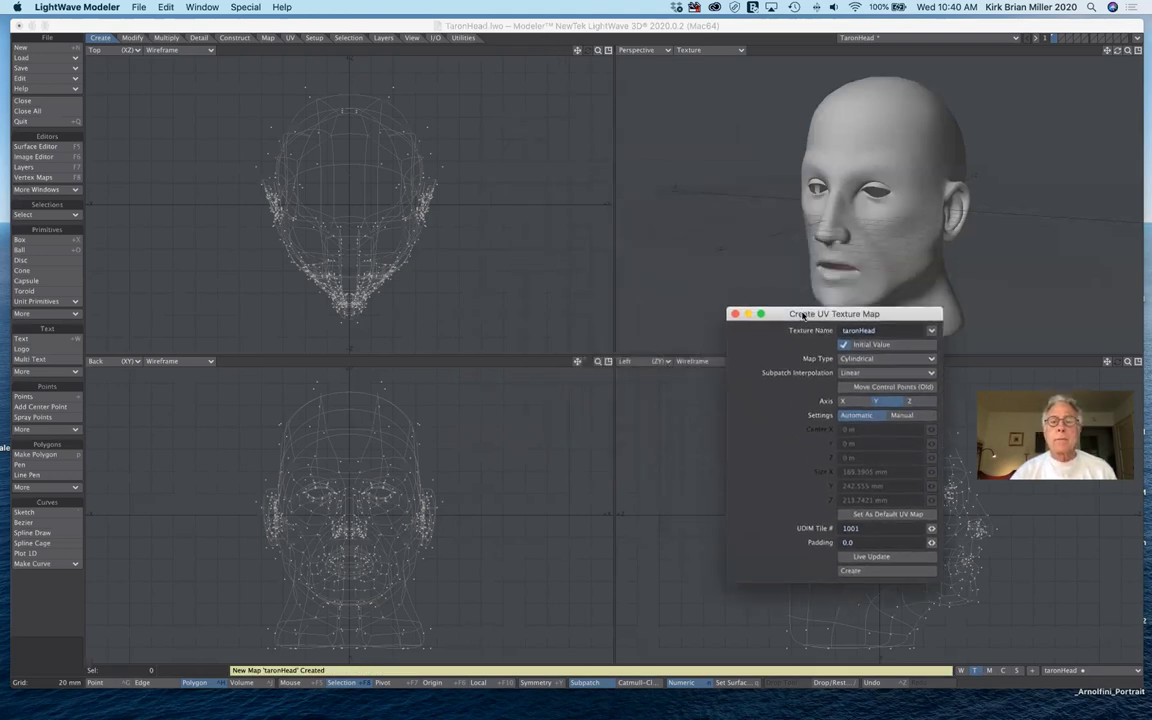
click(128, 50)
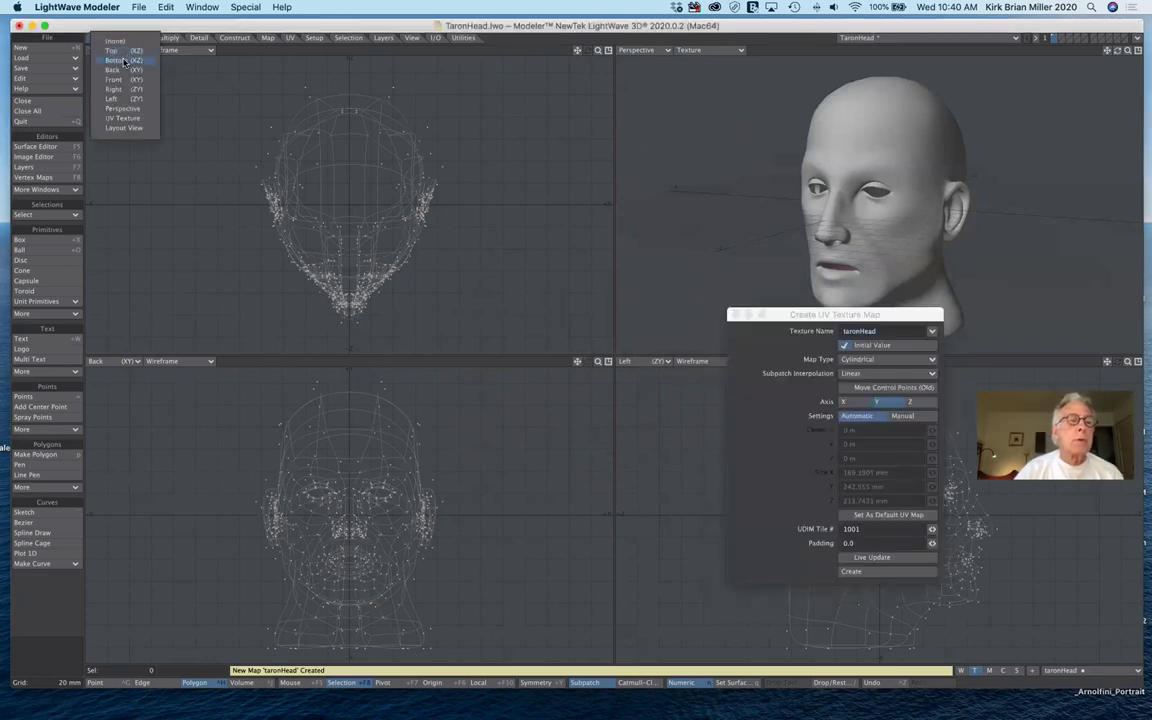
click(118, 117)
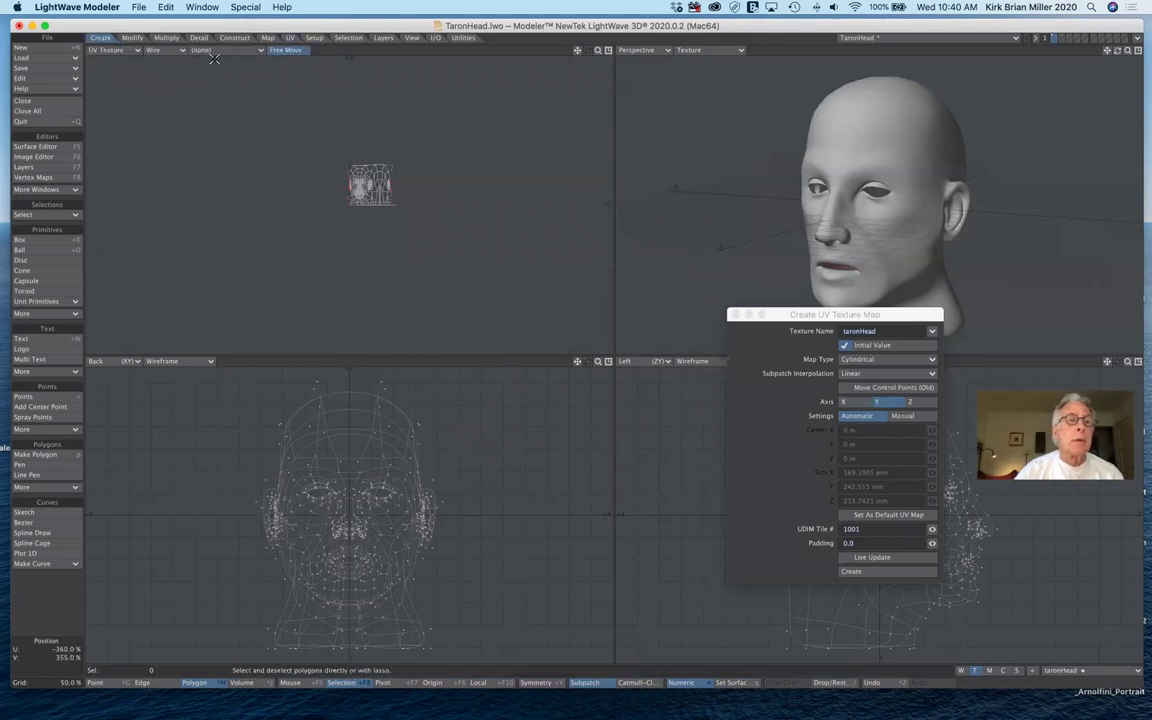
drag(595, 52, 234, 58)
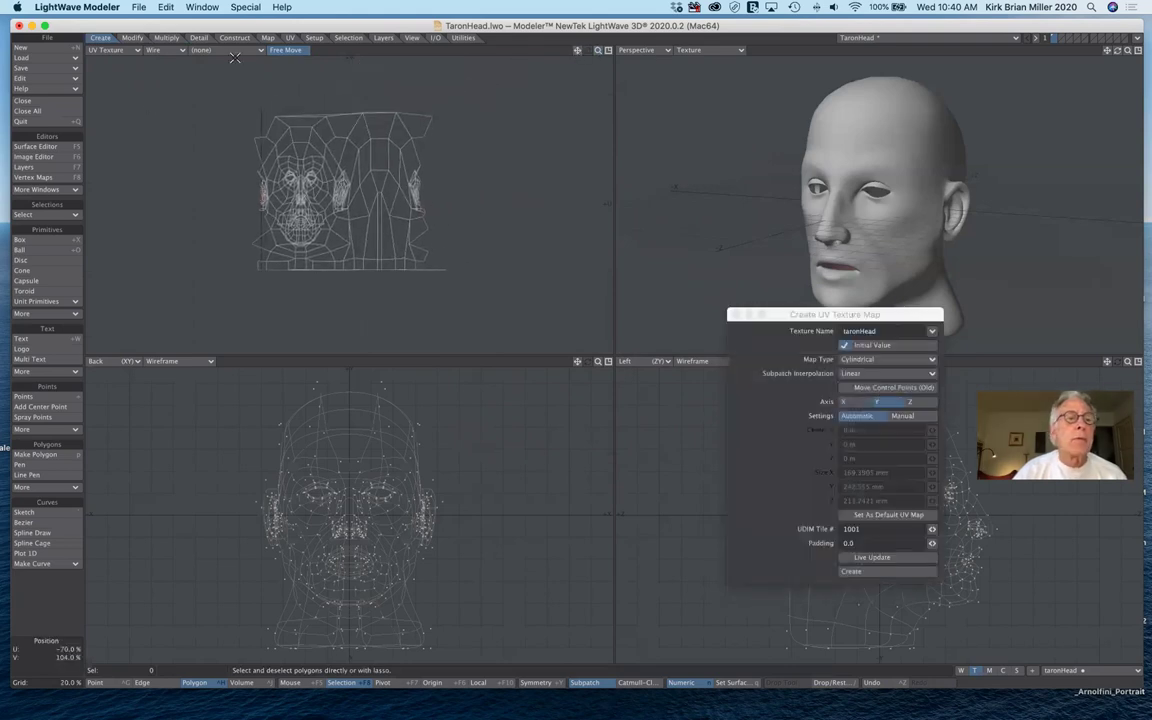
click(237, 51)
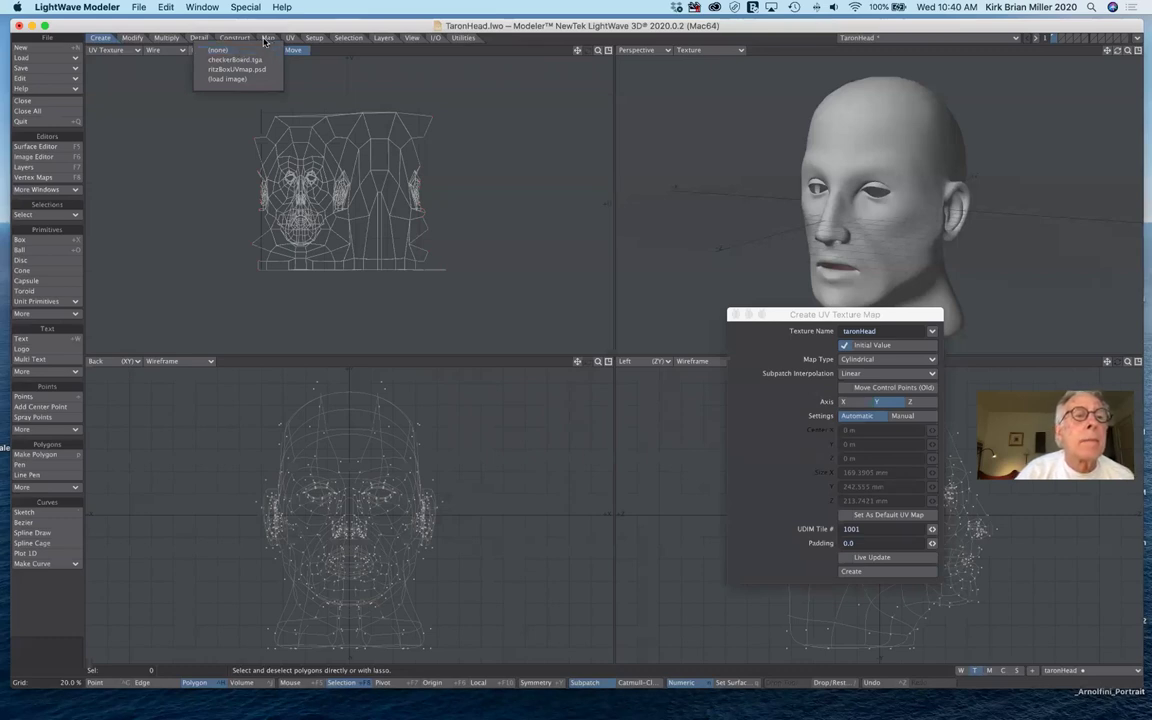
click(503, 27)
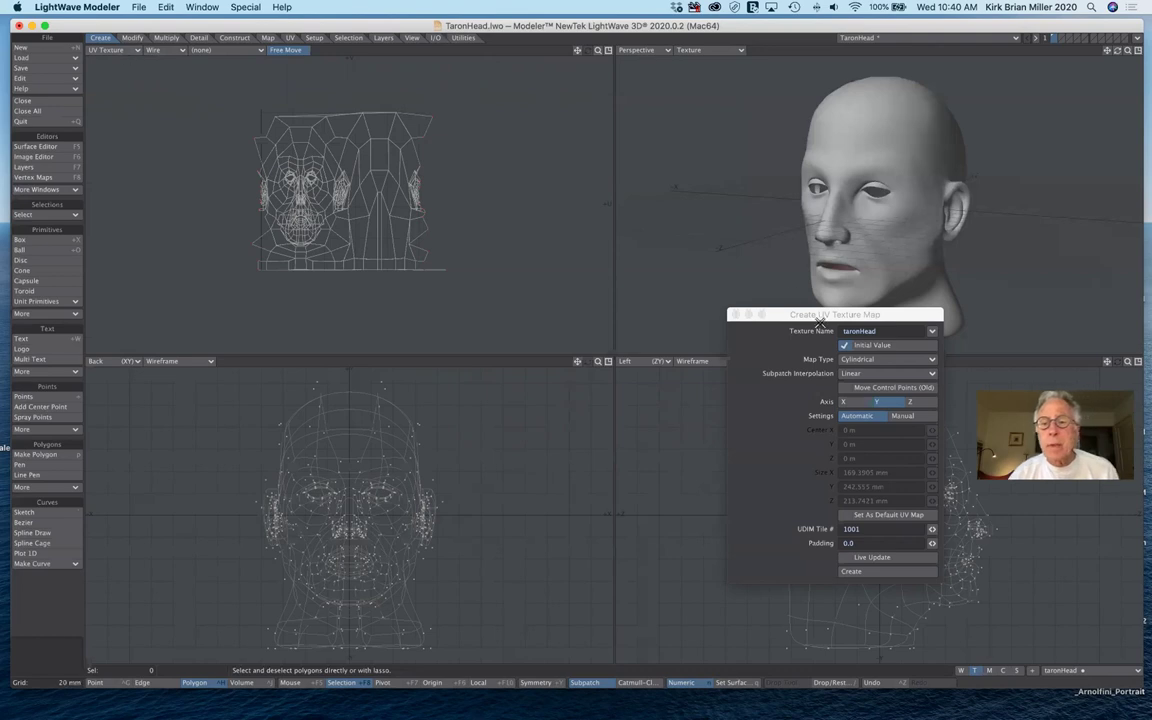
drag(770, 314, 623, 208)
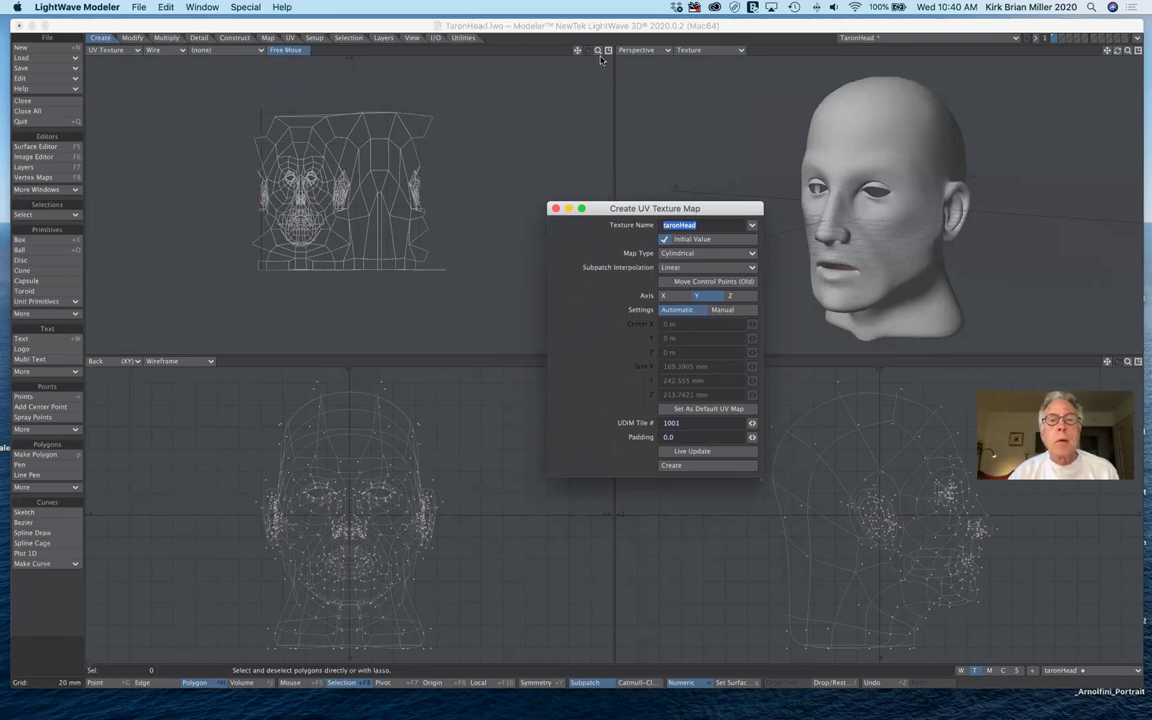
drag(597, 53, 546, 103)
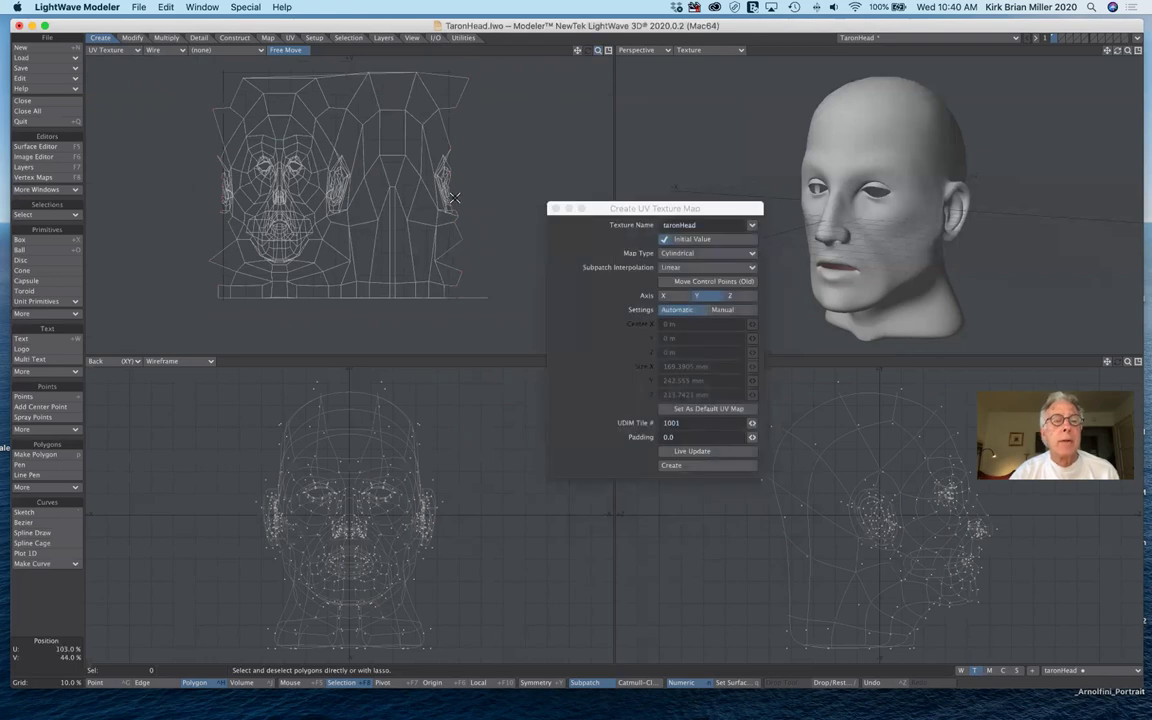
- Maximize the UV Texture viewport and examine the unwrapped head mesh without the map settings dialog covering the face
click(607, 51)
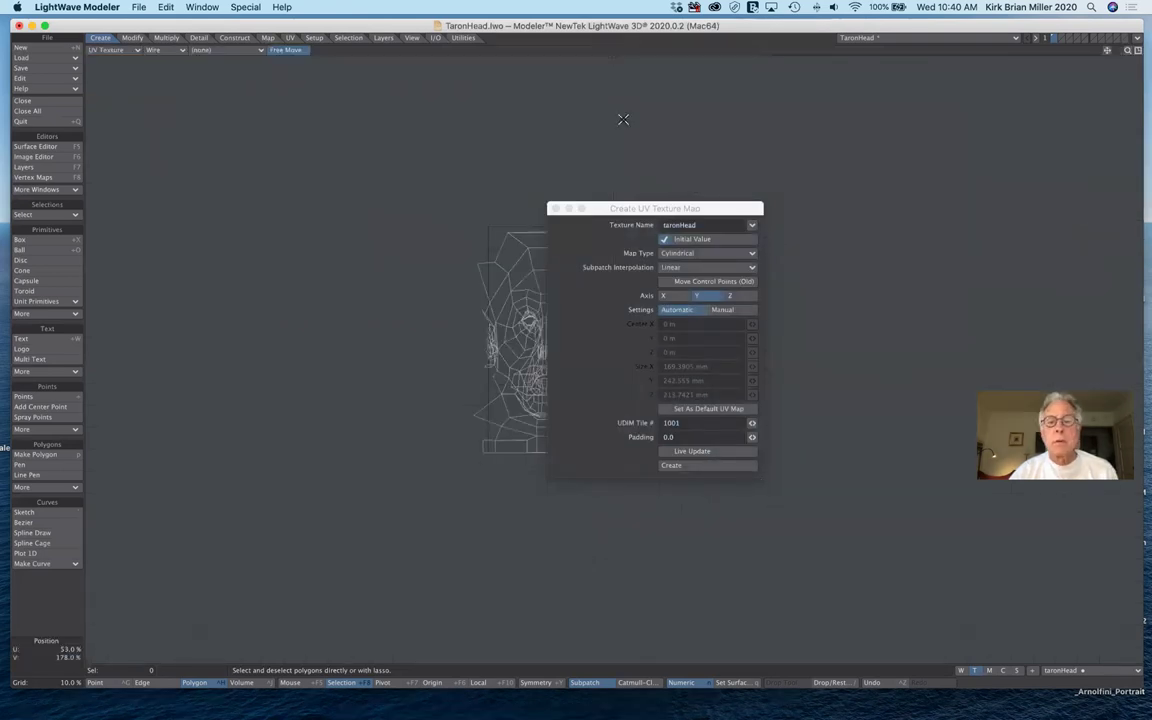
drag(680, 210, 254, 174)
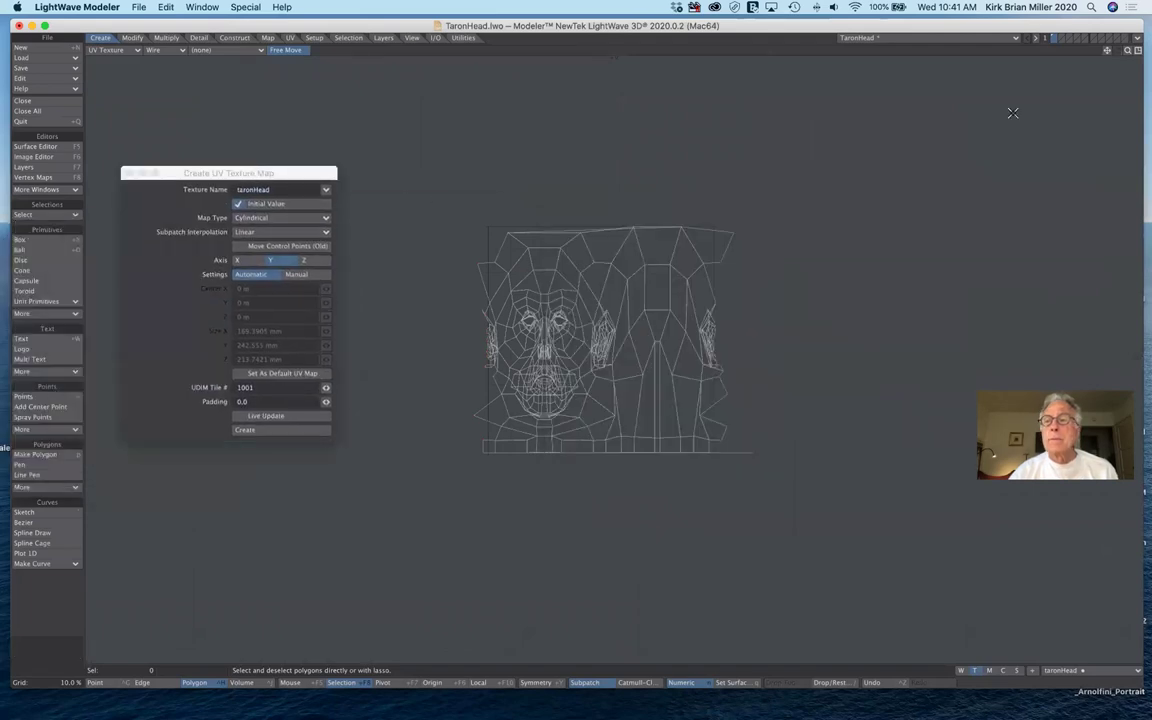
scroll(605, 365, up, 4)
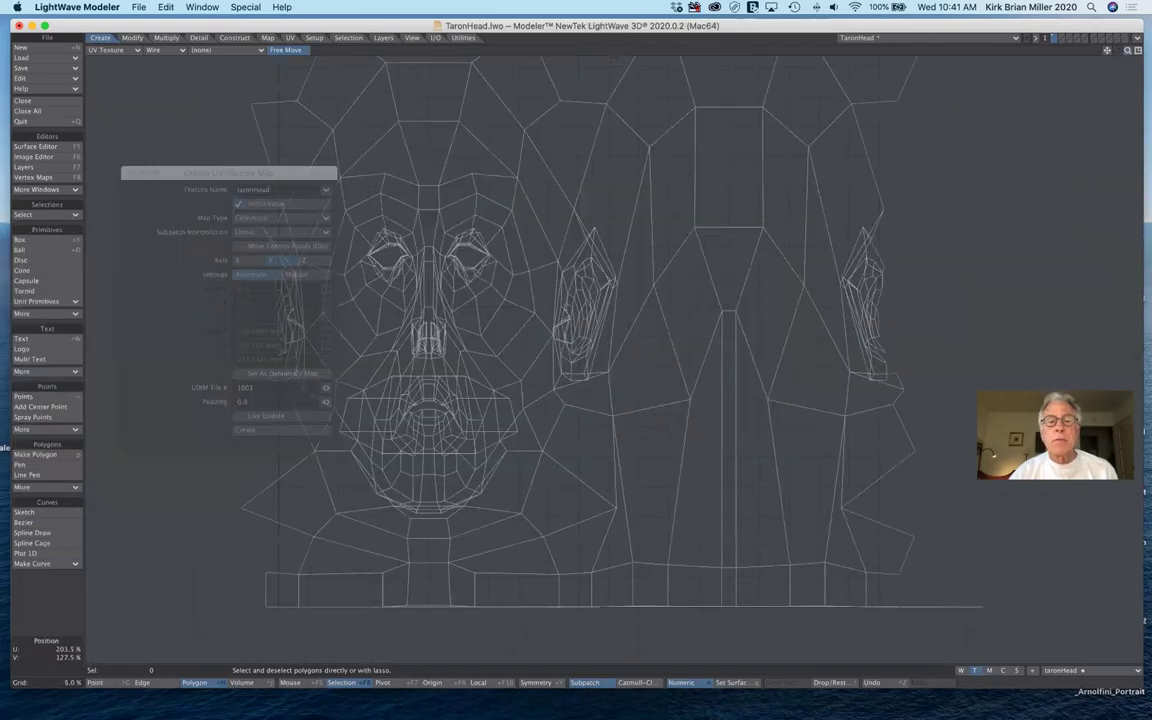
scroll(1056, 111, down, 3)
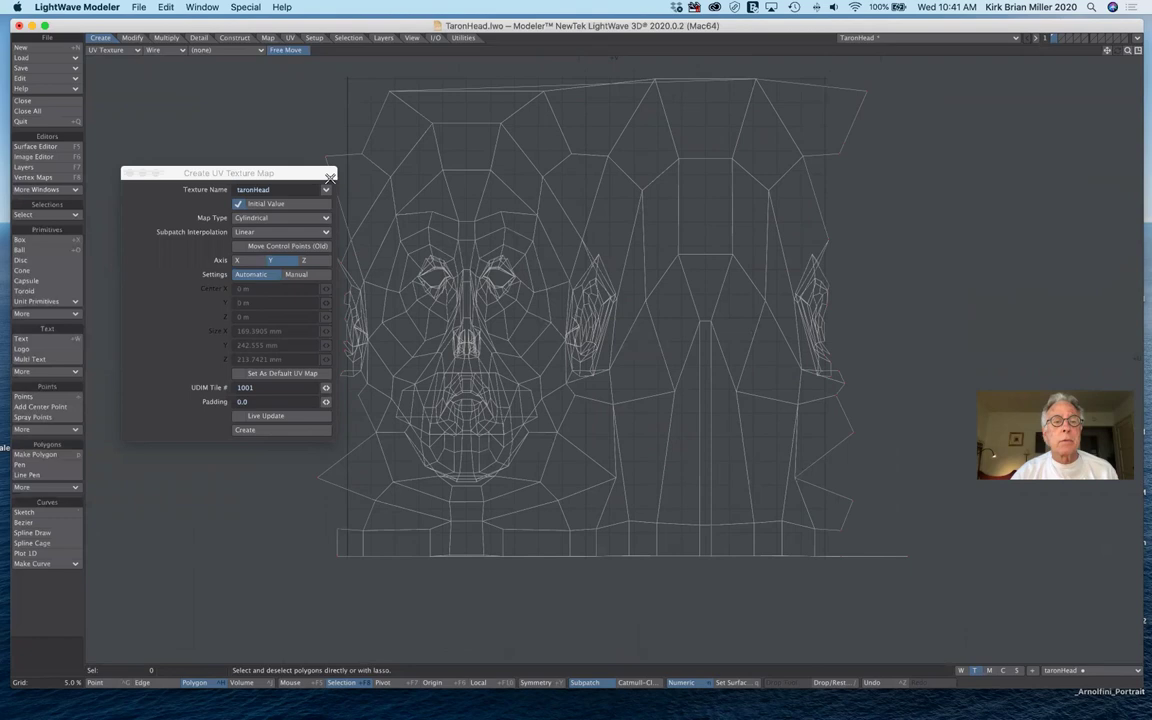
drag(326, 172, 312, 114)
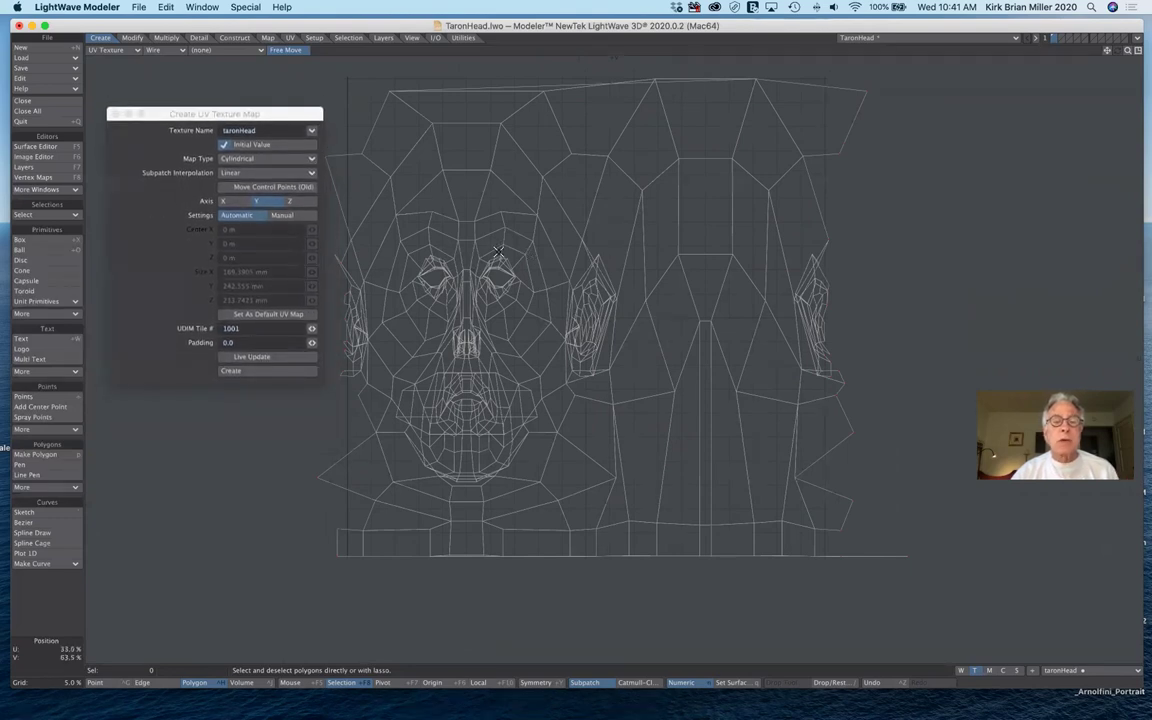
- Restore the four-viewport layout and return the UV Texture viewport to the Top view, moving the map settings dialog clear of it
click(1137, 51)
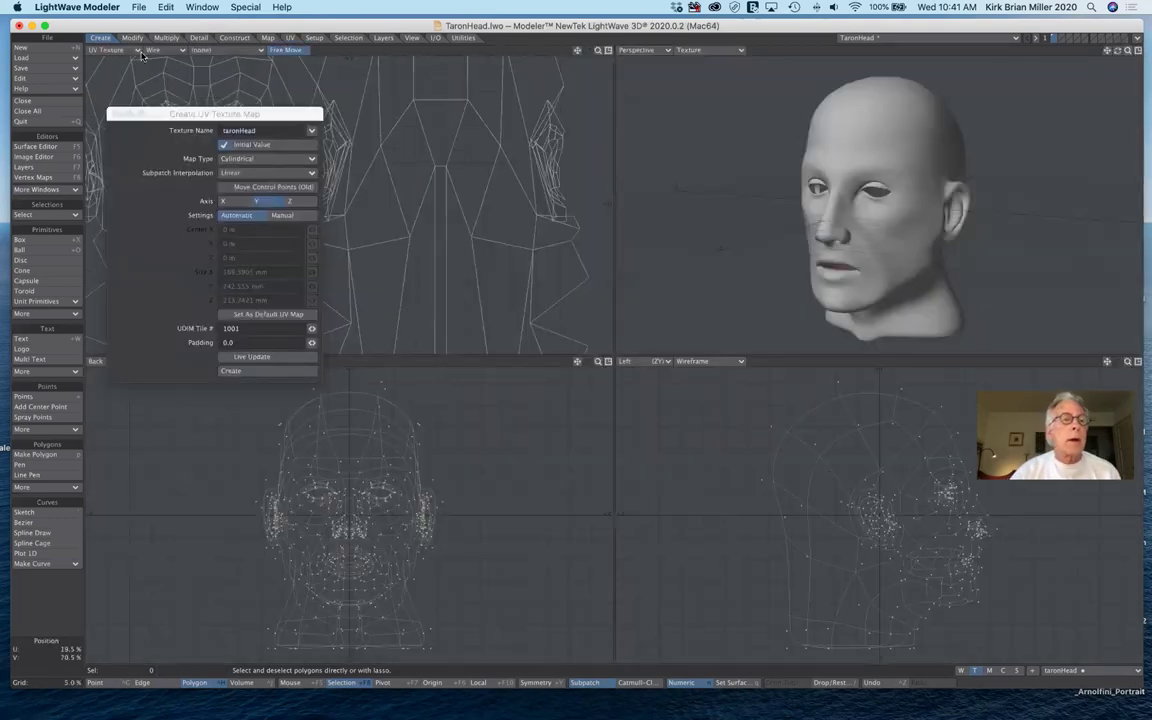
click(128, 51)
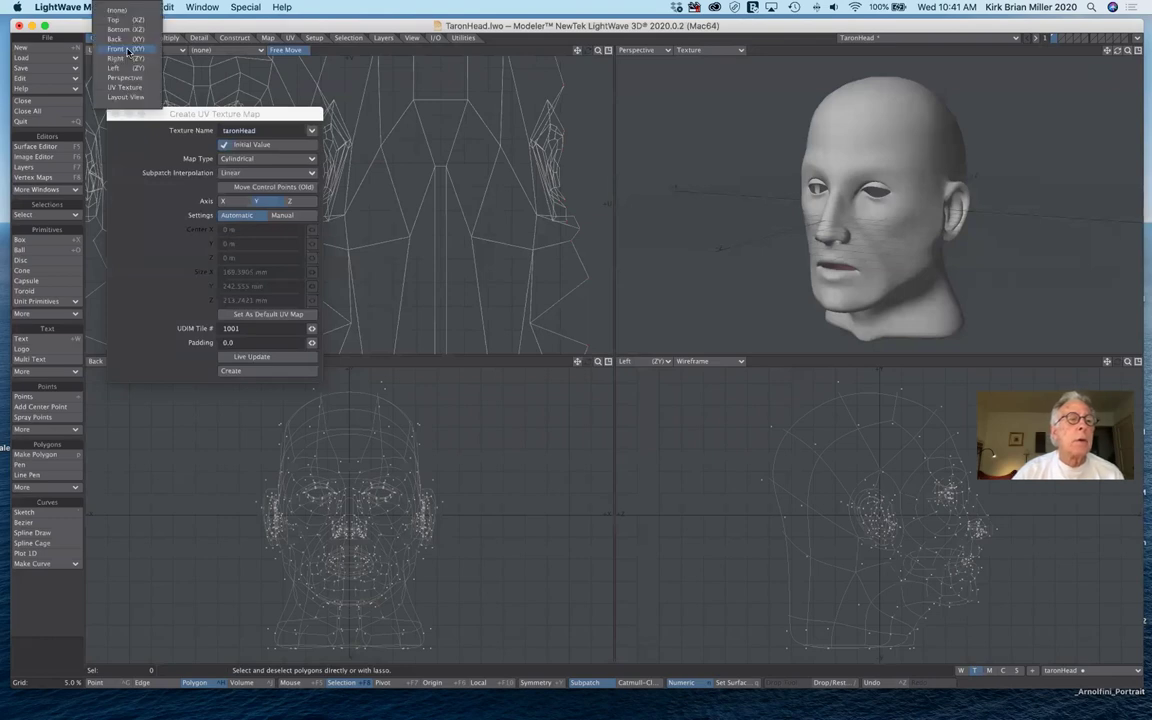
click(125, 19)
drag(238, 114, 602, 329)
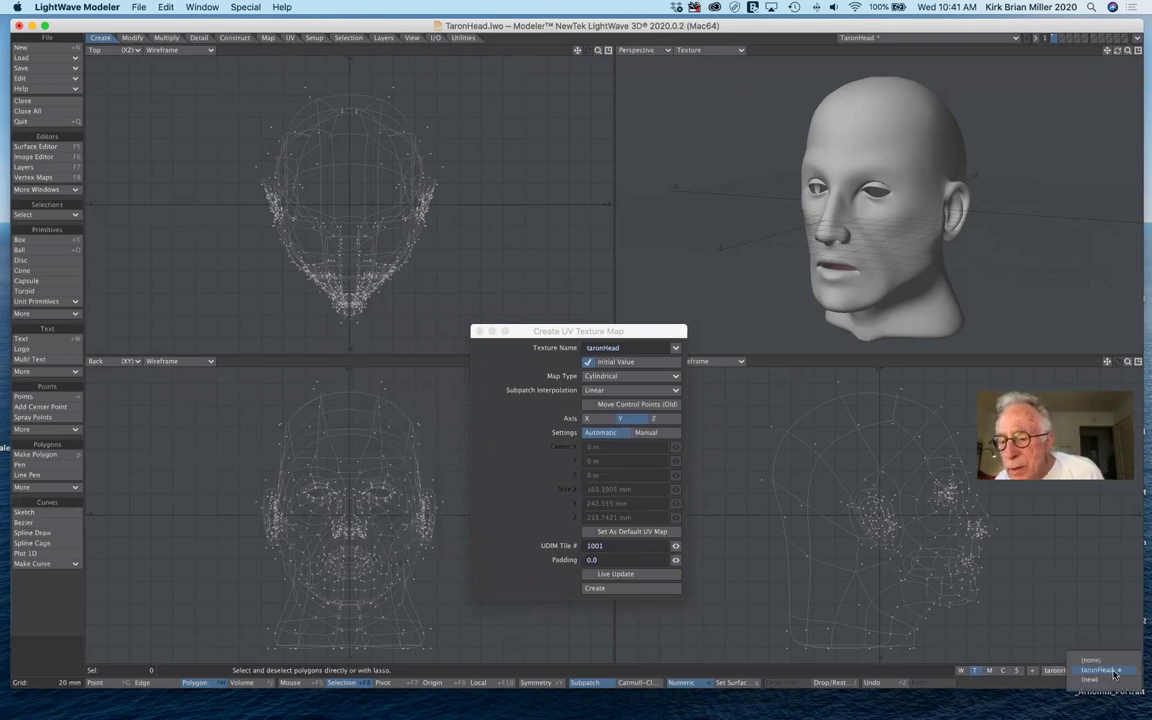
click(1105, 671)
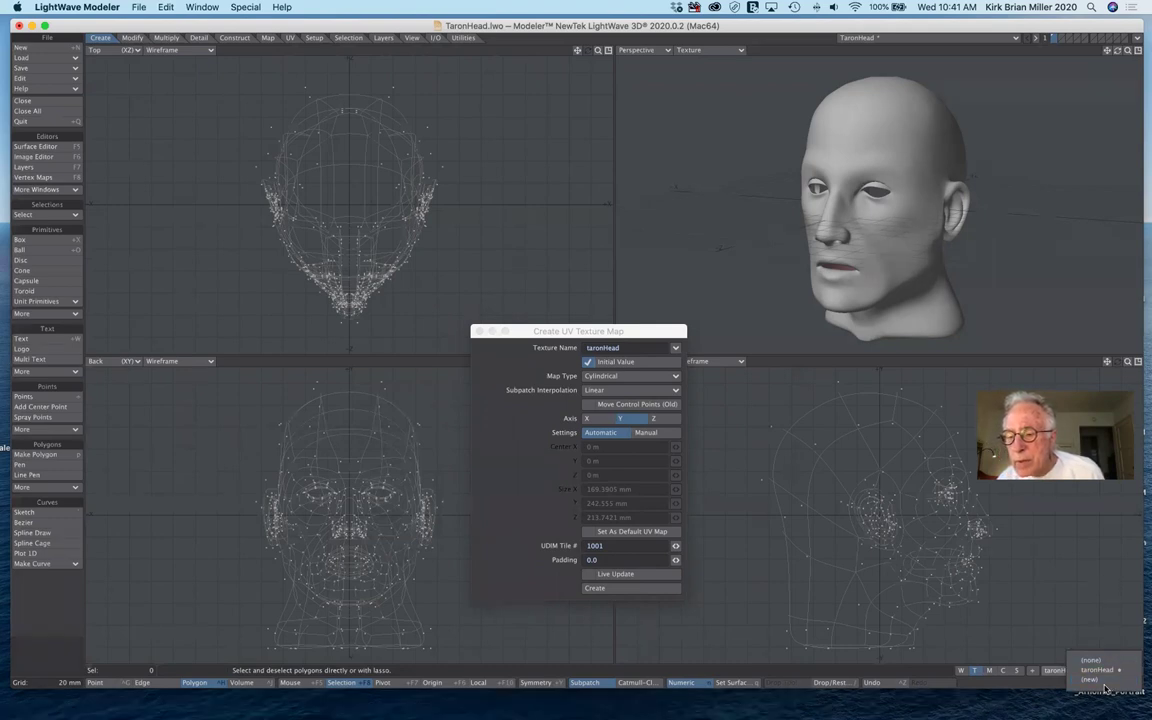
key(Escape)
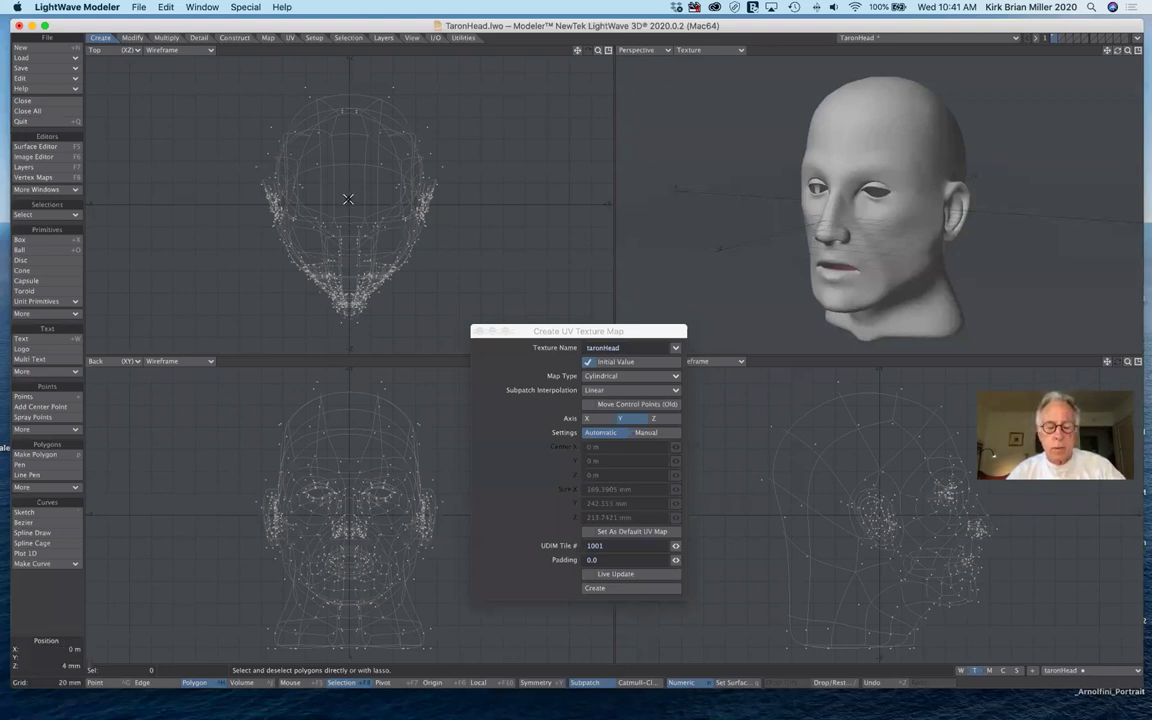
- Rotate the head a quarter turn in the Top view so the face points along positive X, and close the map settings dialog
drag(315, 185, 454, 190)
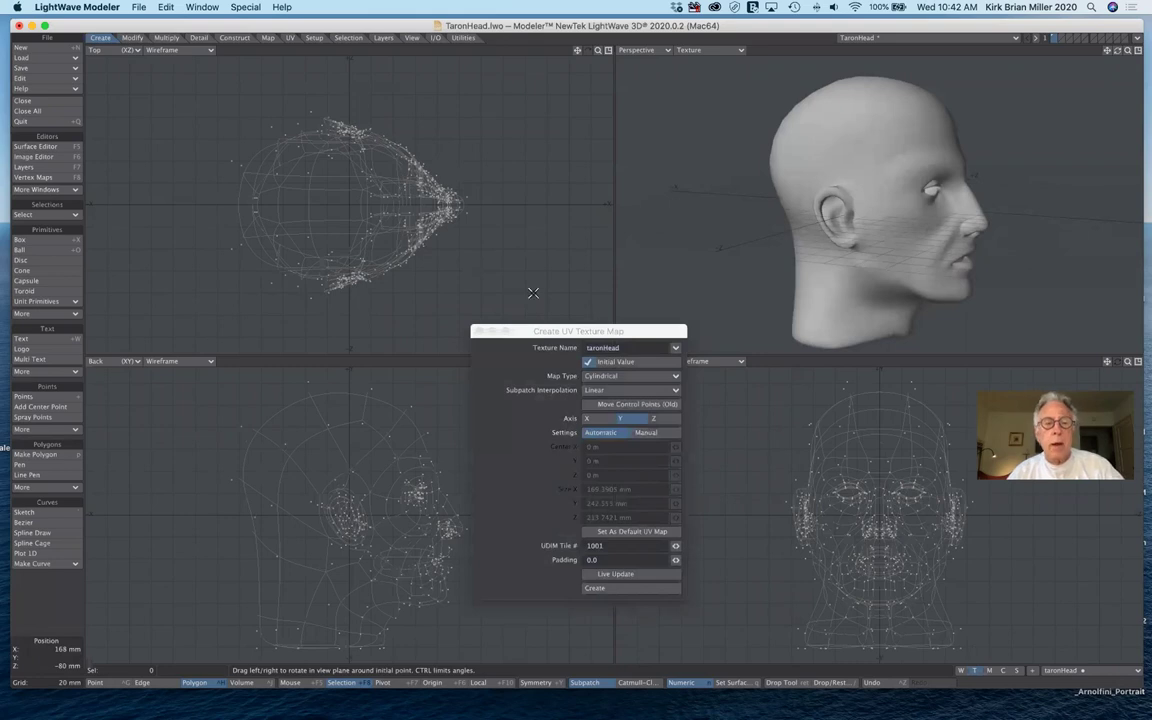
drag(625, 331, 678, 278)
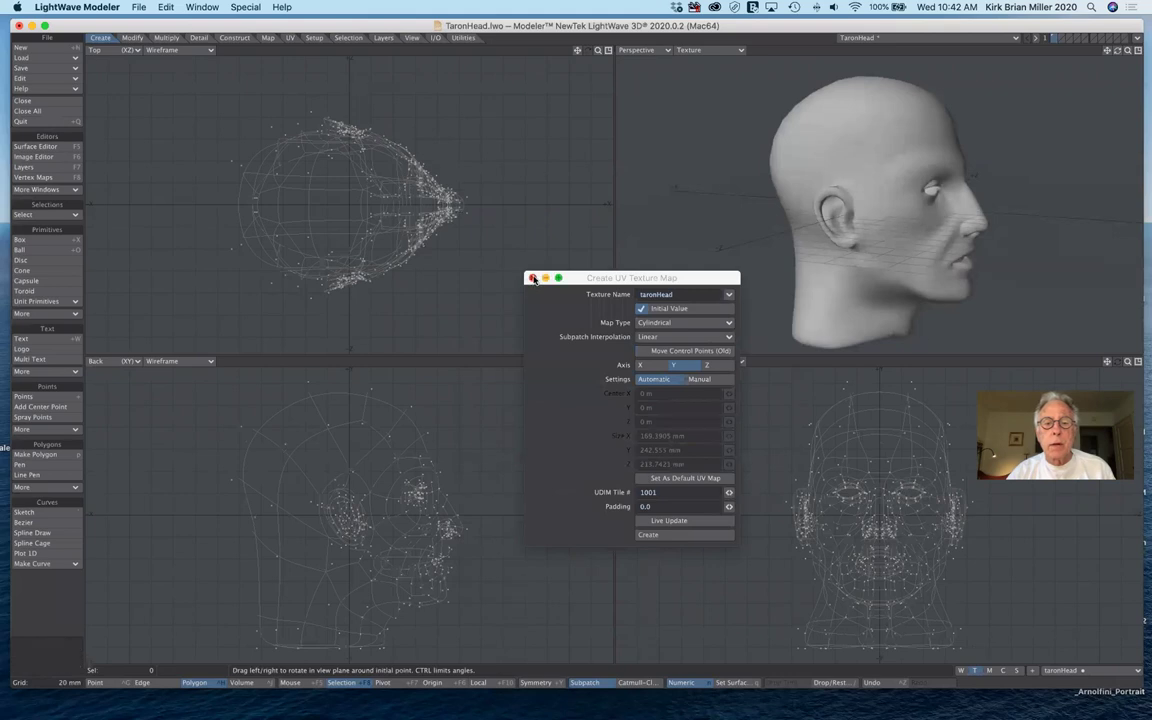
click(533, 278)
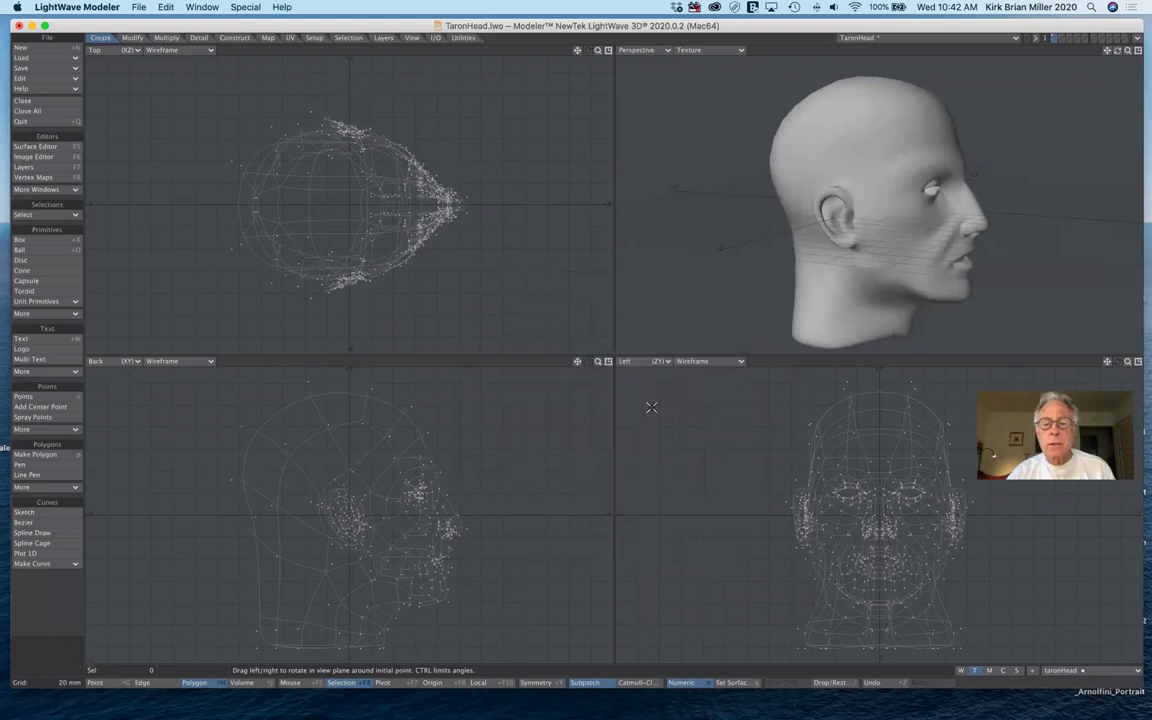
- Create a new UV texture map named taronHead3 with the Cylindrical map type along the Y axis, and close its dialog
click(1092, 671)
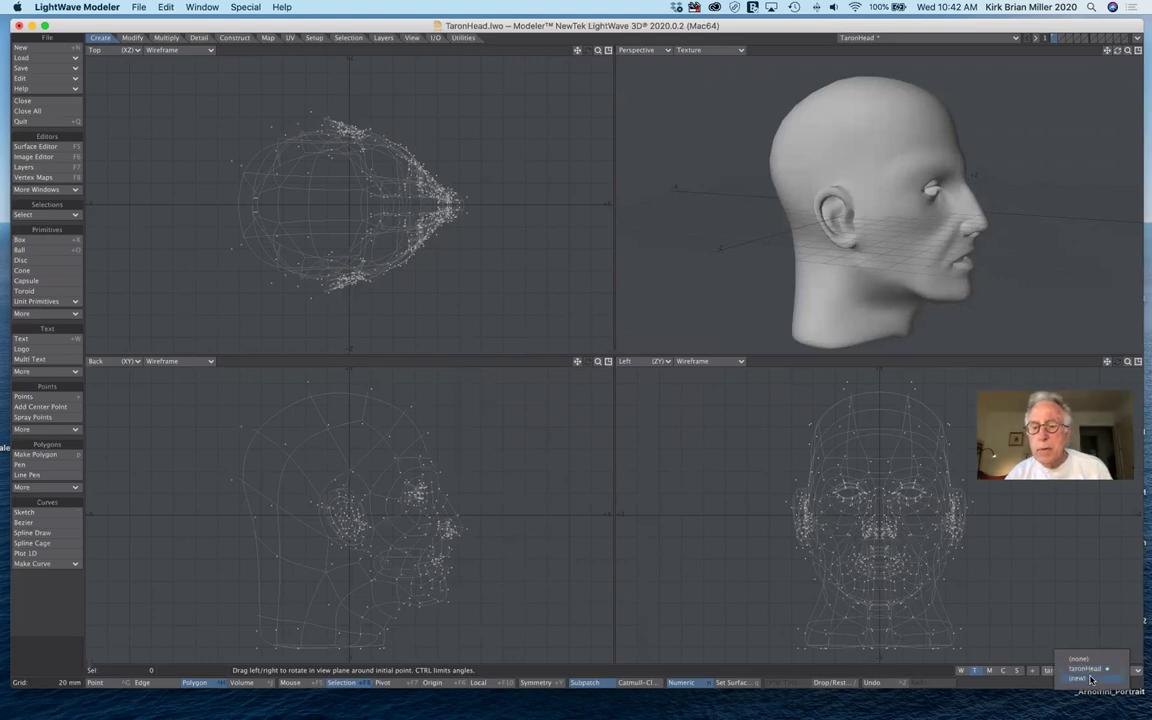
click(1088, 678)
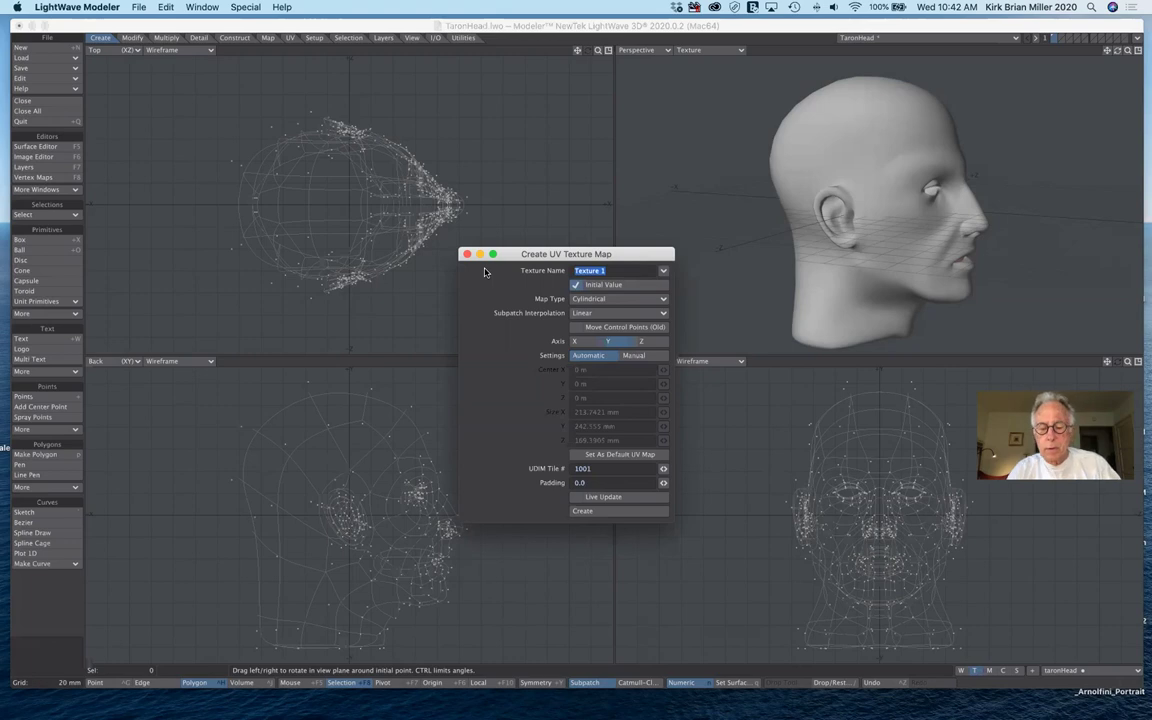
text(taronHead3)
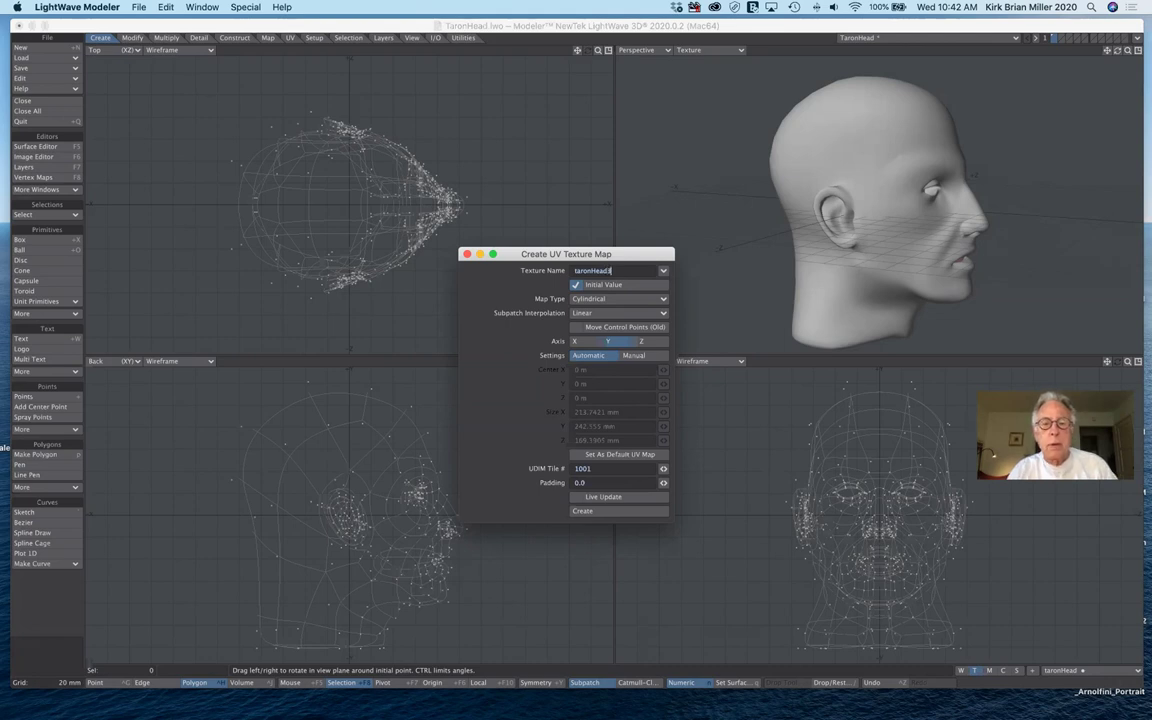
click(609, 342)
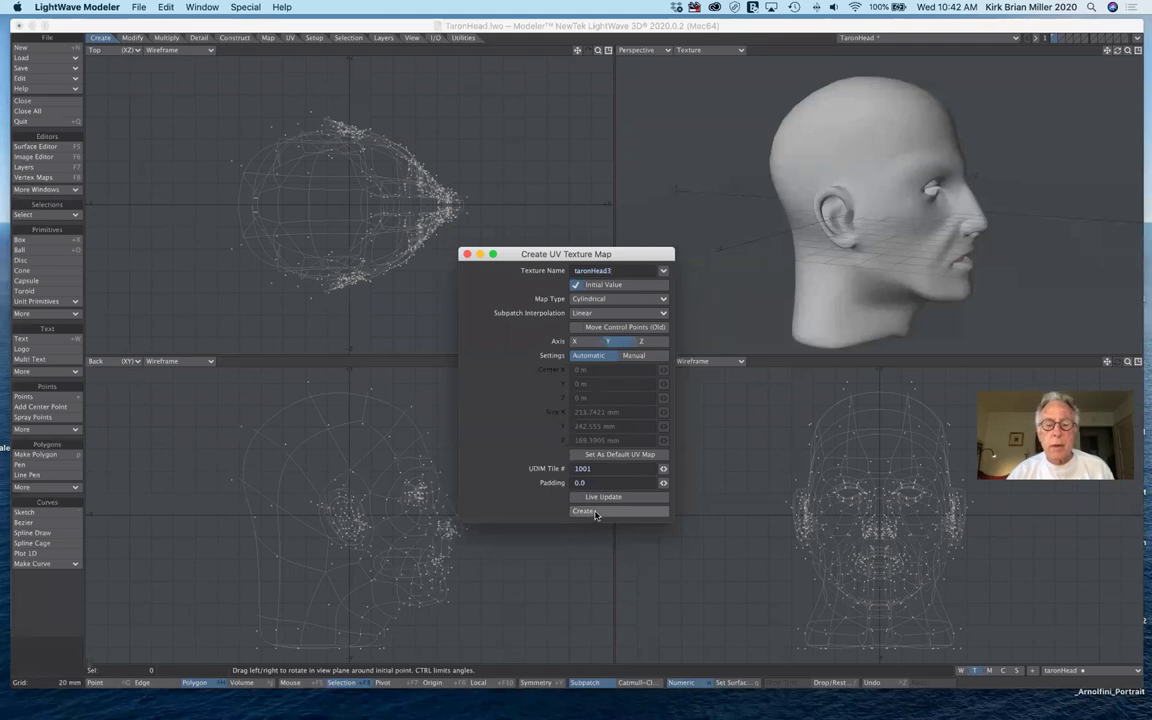
click(594, 512)
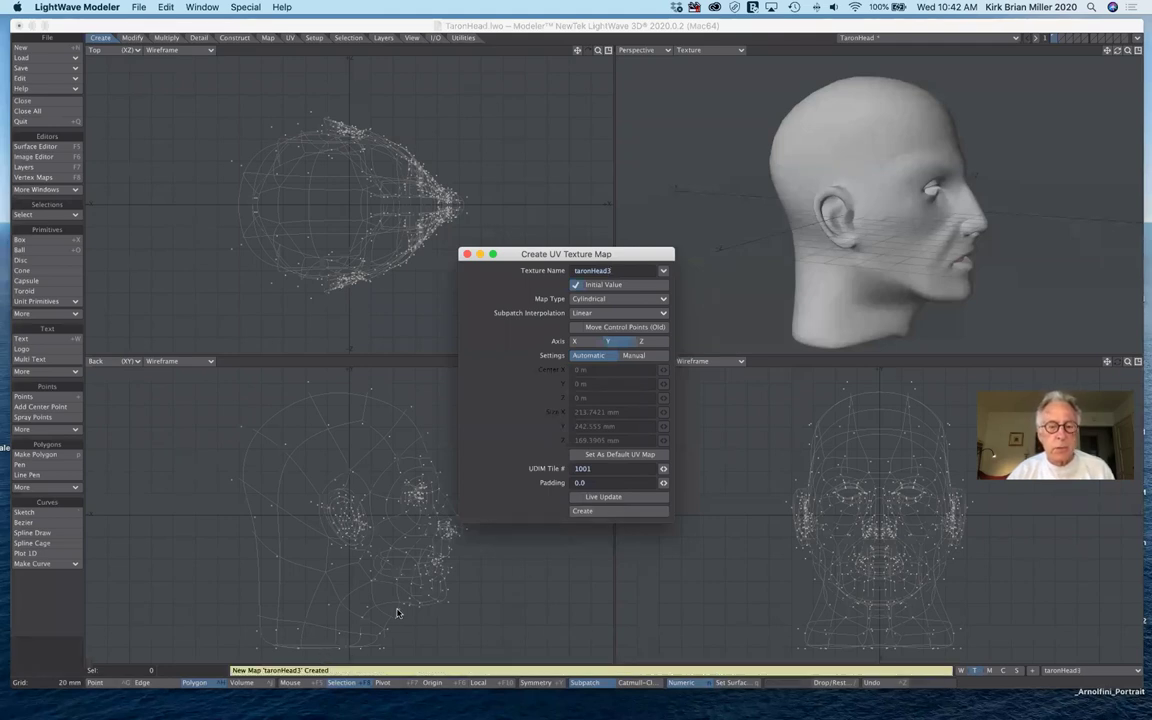
click(467, 254)
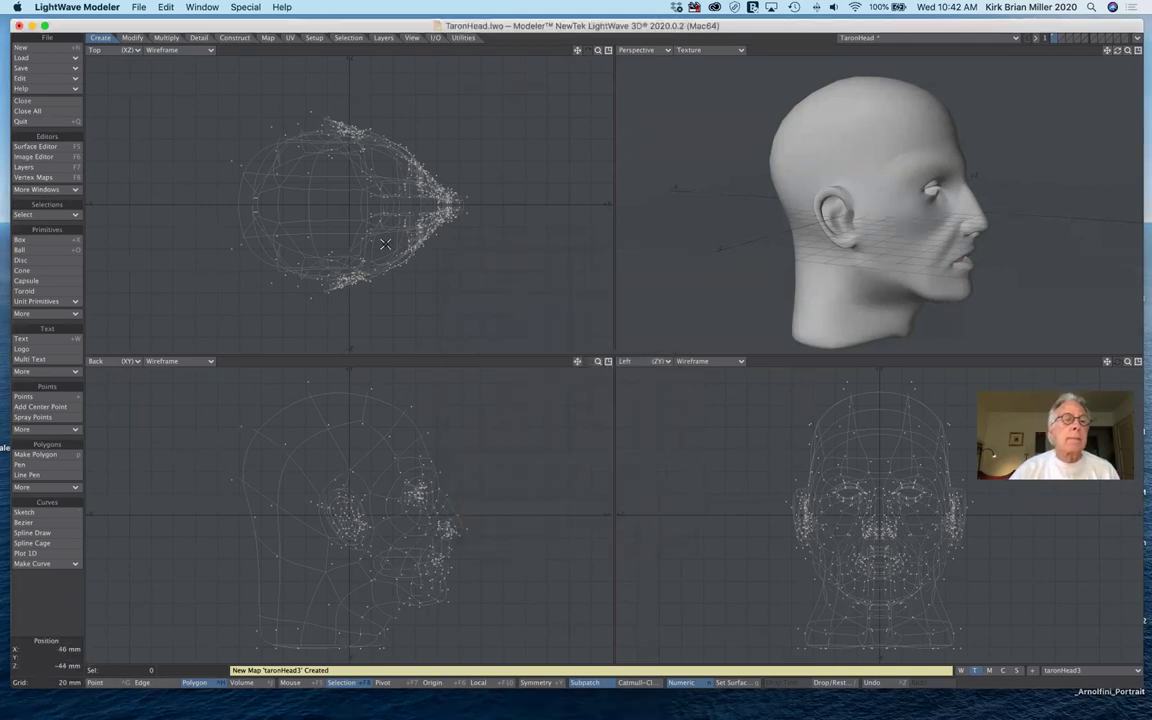
- Switch the Top viewport to UV Texture and compare the taronHead and taronHead3 maps, leaving taronHead3 active
click(131, 51)
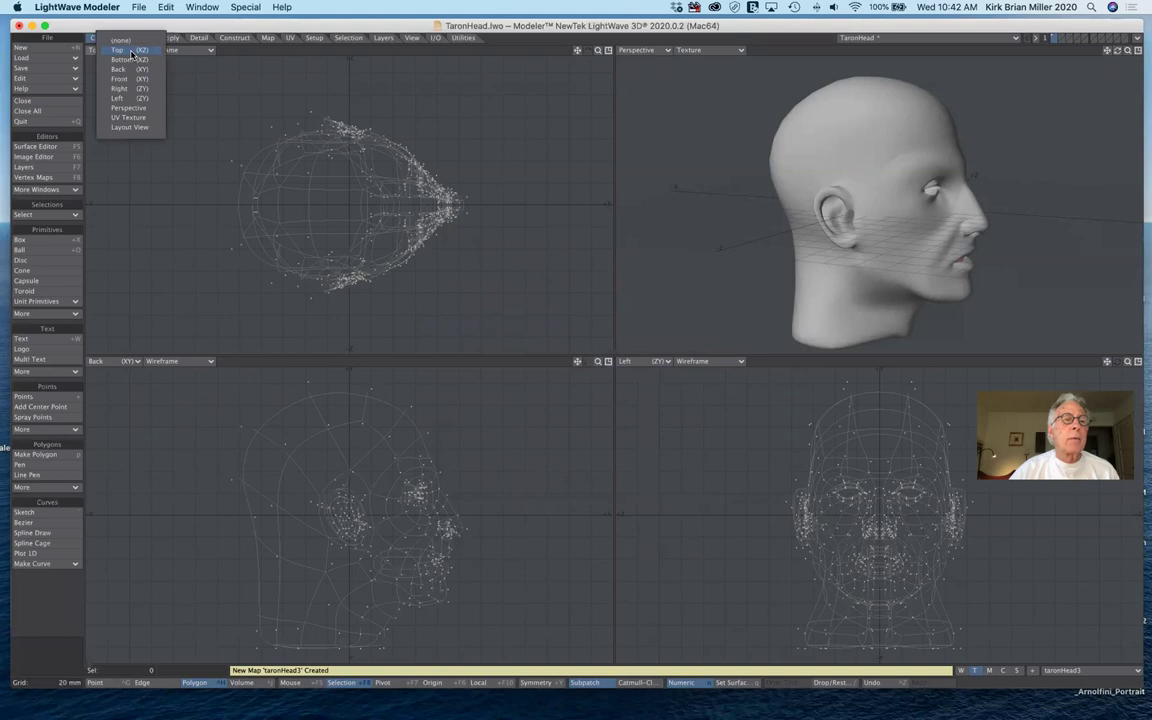
click(121, 117)
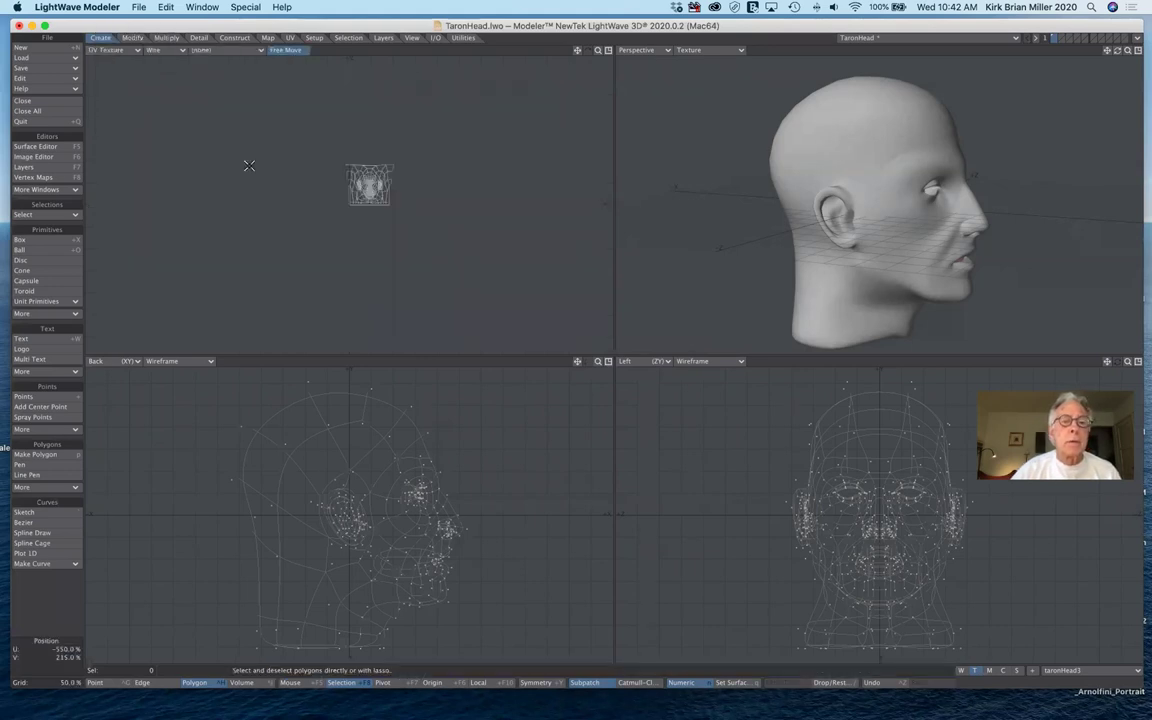
click(1089, 674)
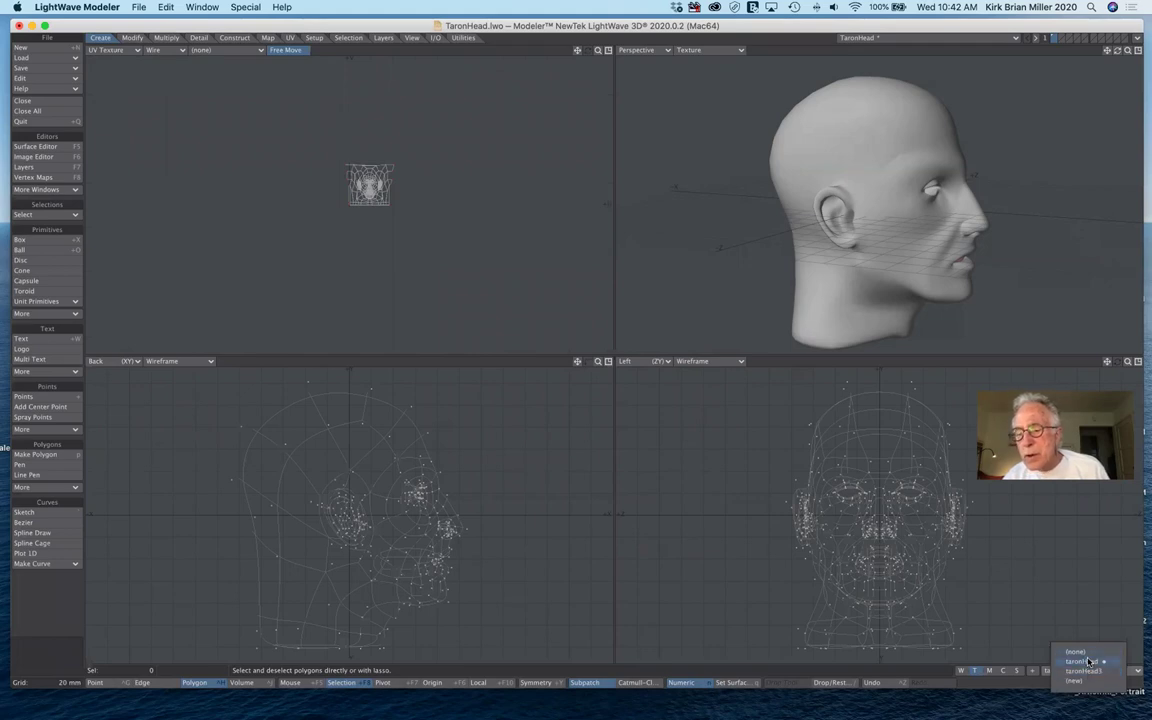
click(1089, 661)
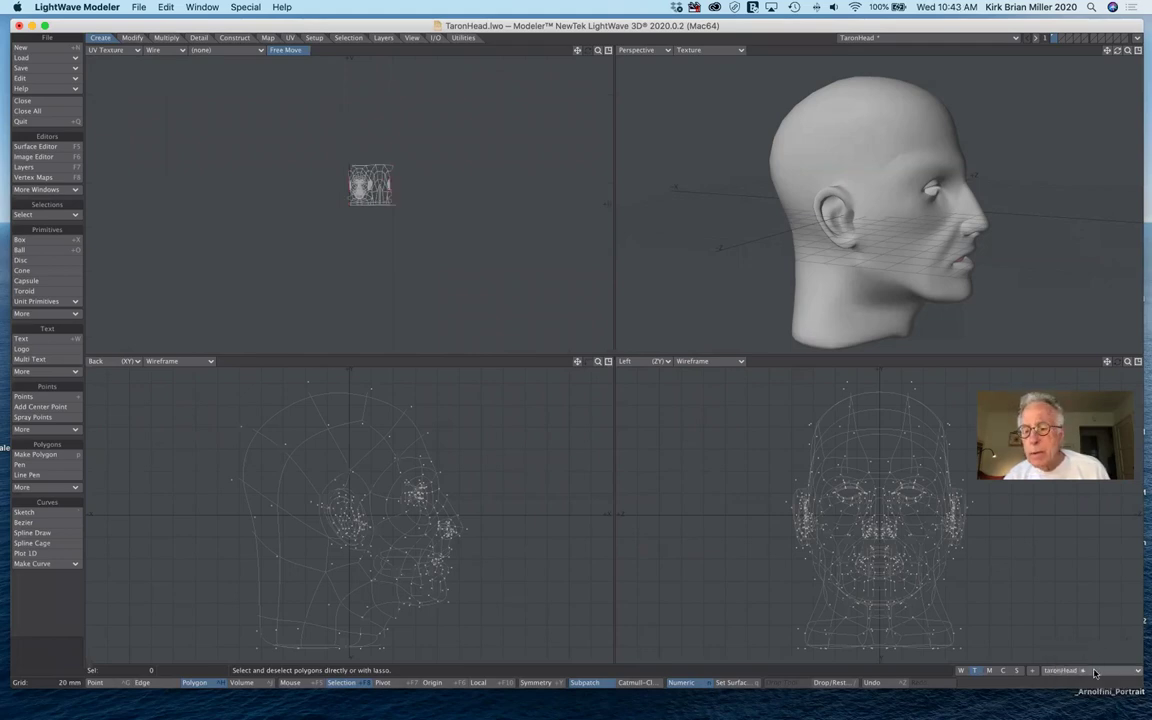
click(1090, 669)
click(1096, 681)
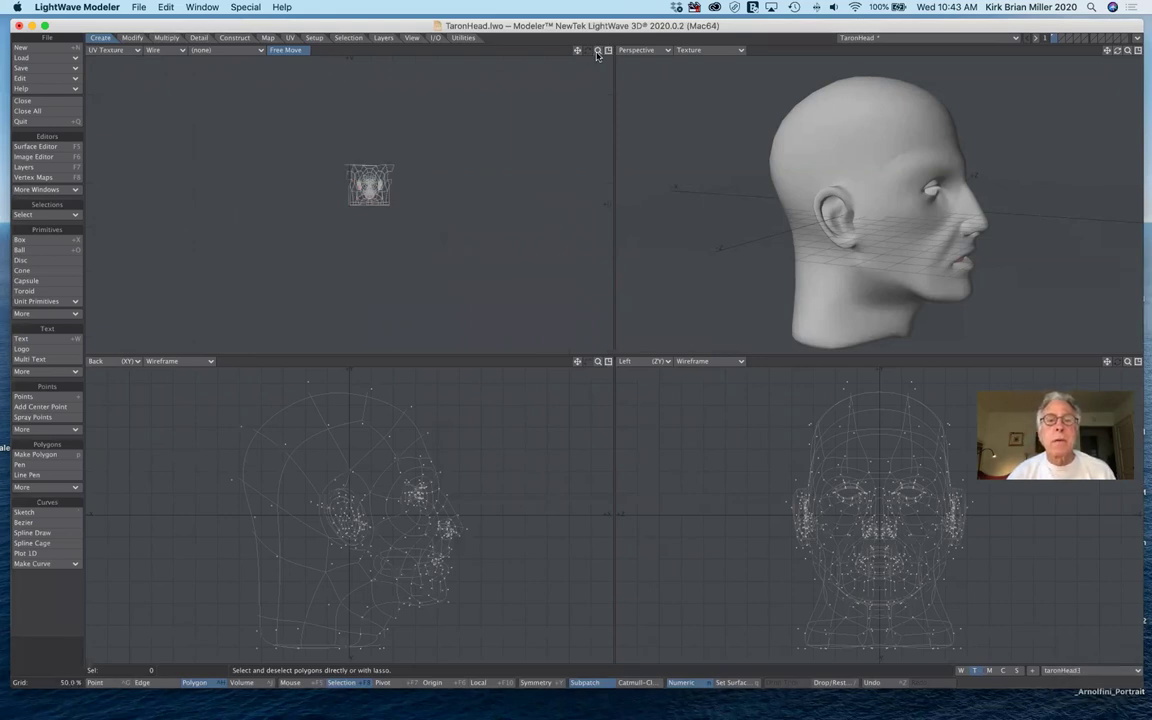
- Maximize the UV Texture viewport and examine the centred face and both ears of the taronHead3 map
drag(578, 51, 547, 90)
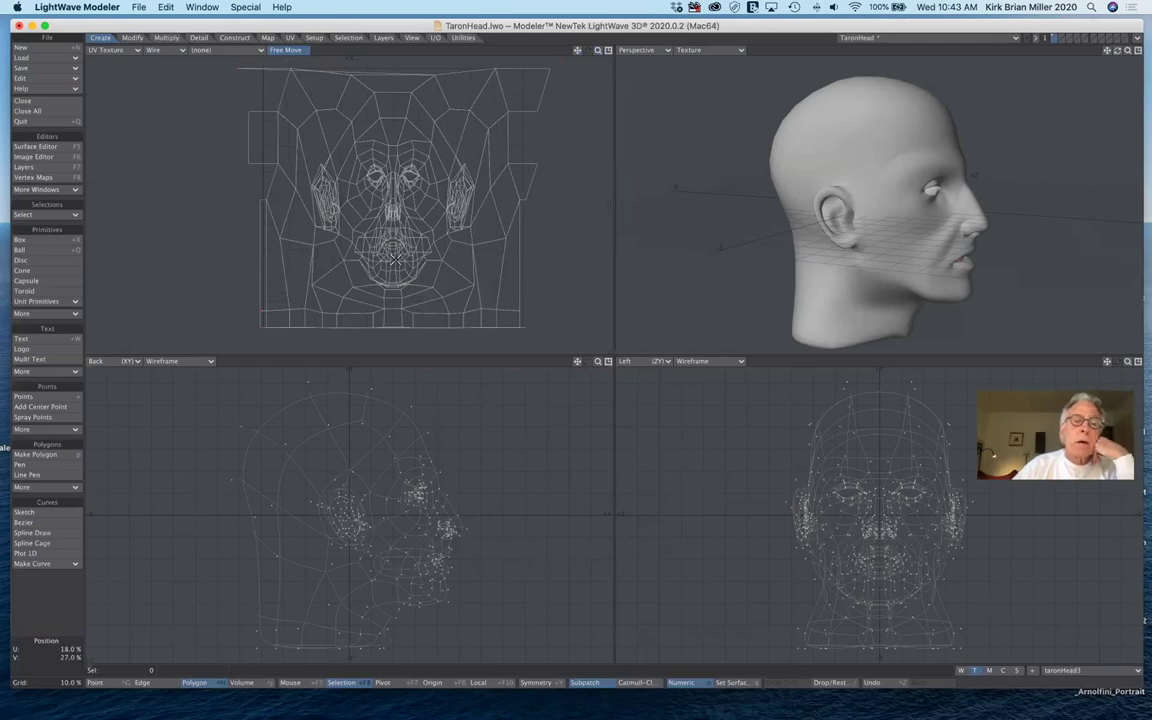
click(607, 51)
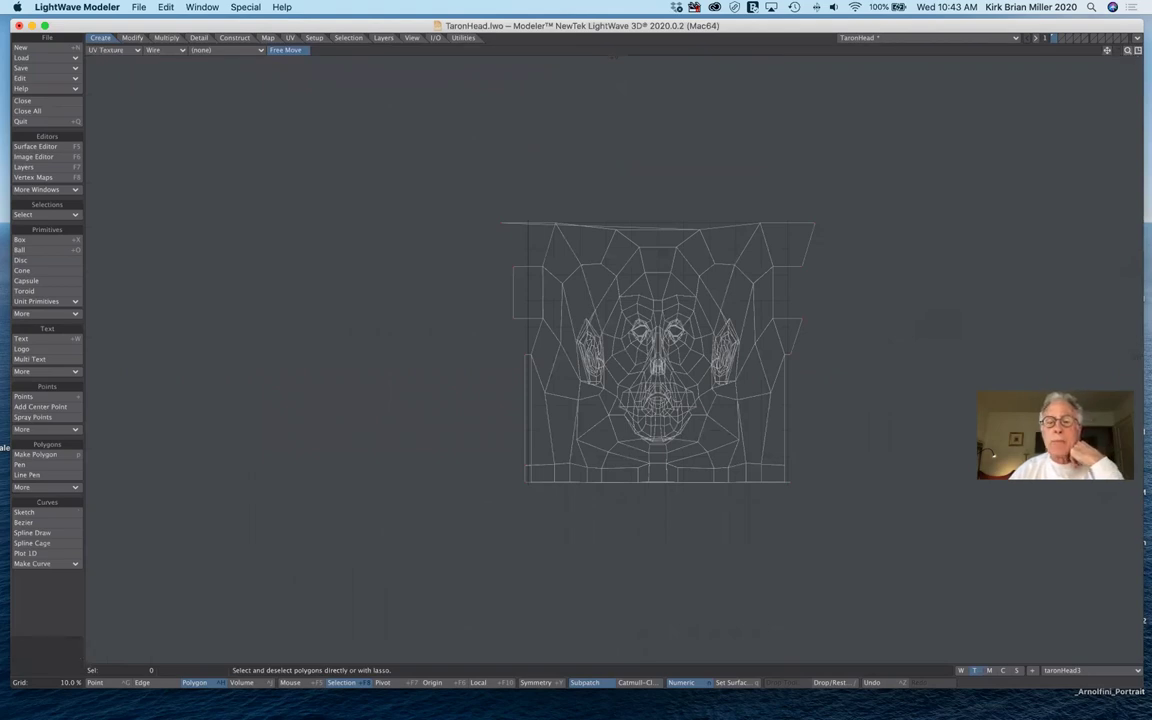
scroll(614, 357, up, 2)
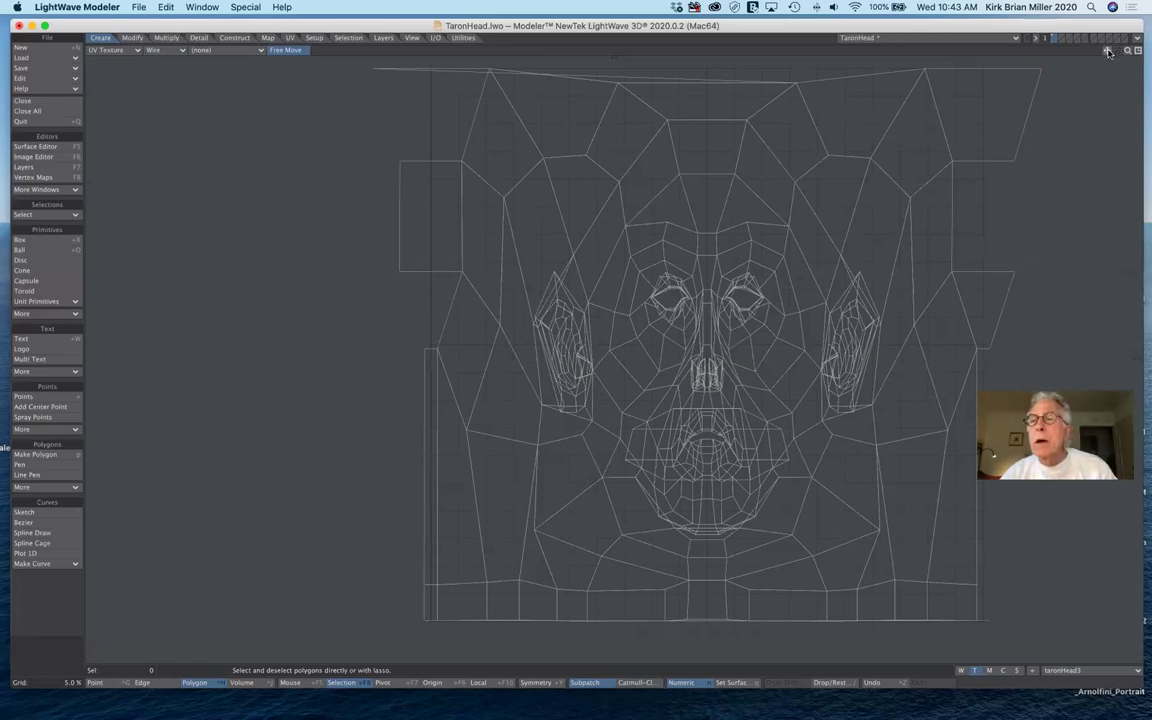
drag(1107, 50, 107, 83)
- Use the Drag tool to reposition UV points around the ear on the negative U side of the face
click(131, 37)
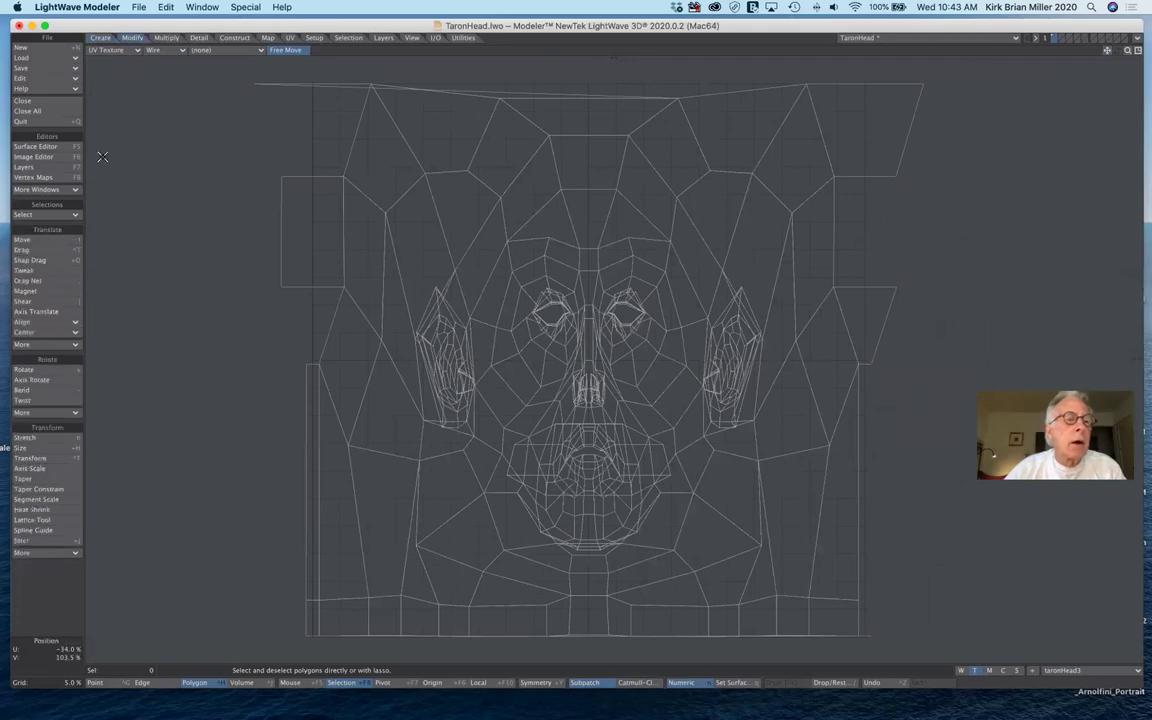
click(24, 249)
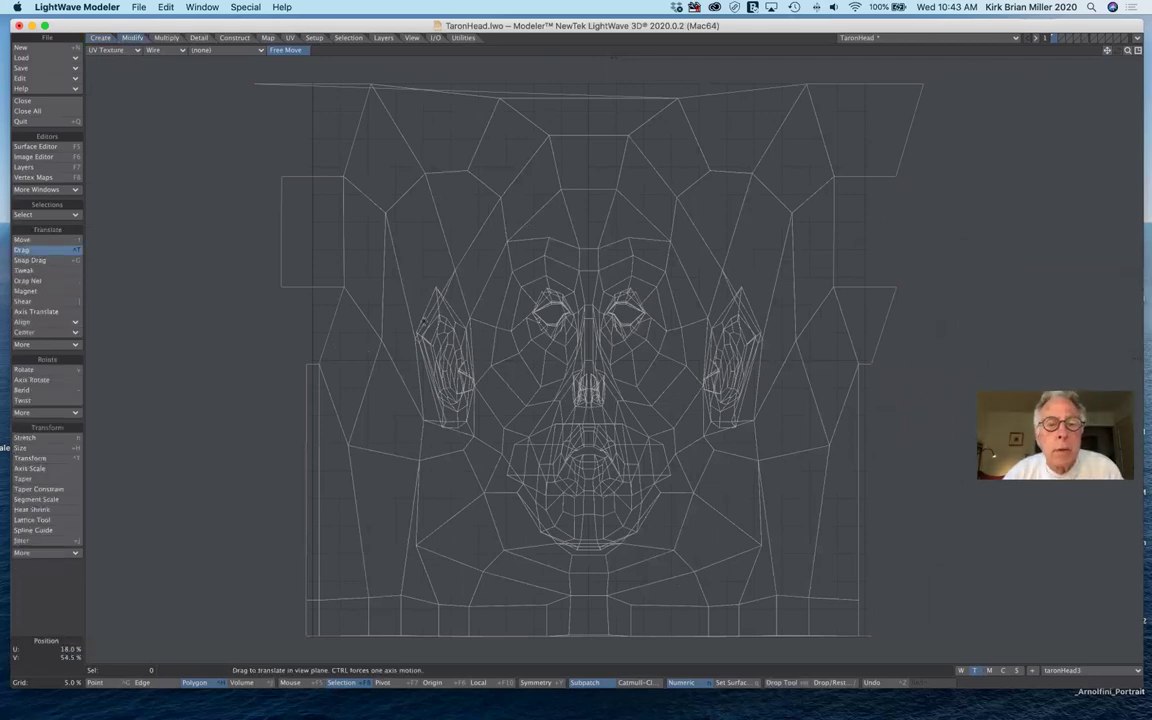
drag(395, 262, 390, 285)
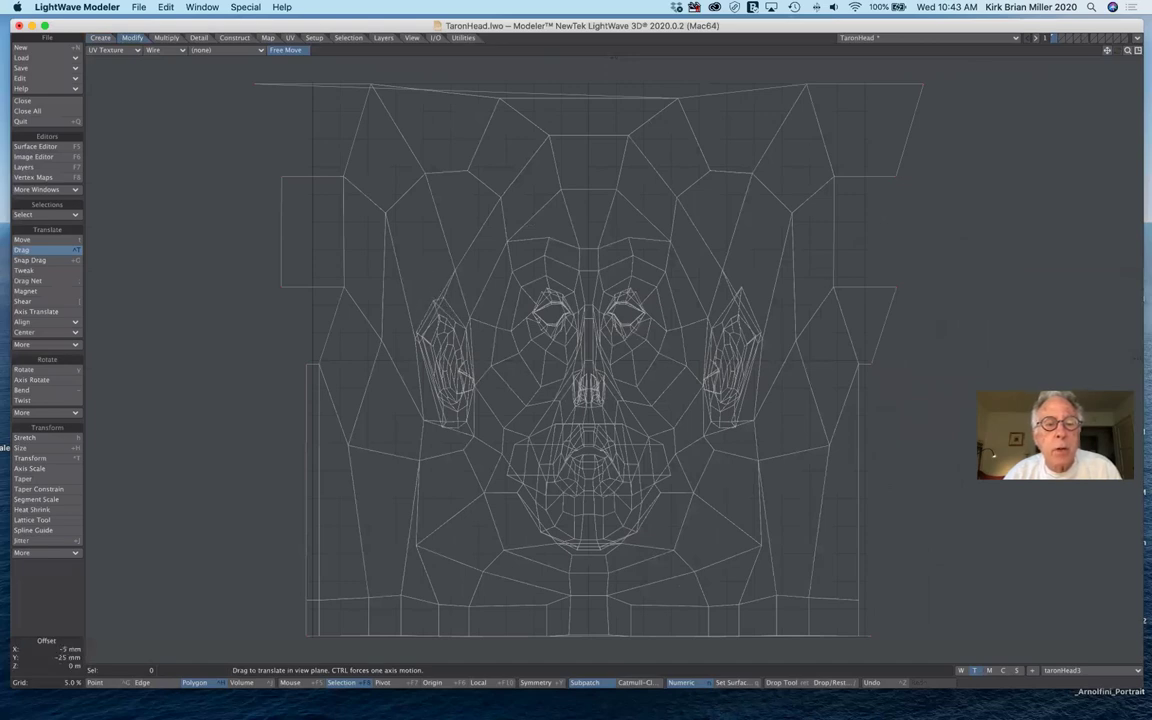
drag(414, 337, 362, 236)
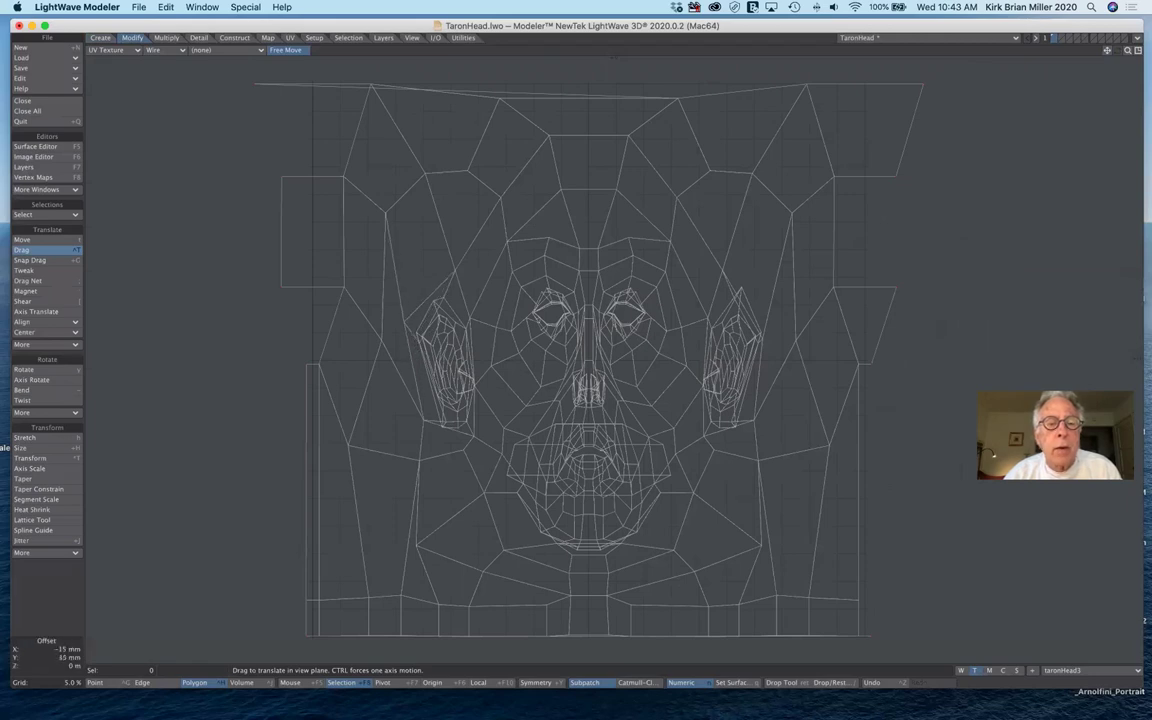
mouse_move(385, 345)
mouse_down()
mouse_move(388, 300)
mouse_move(372, 338)
mouse_move(373, 305)
mouse_move(382, 342)
mouse_up()
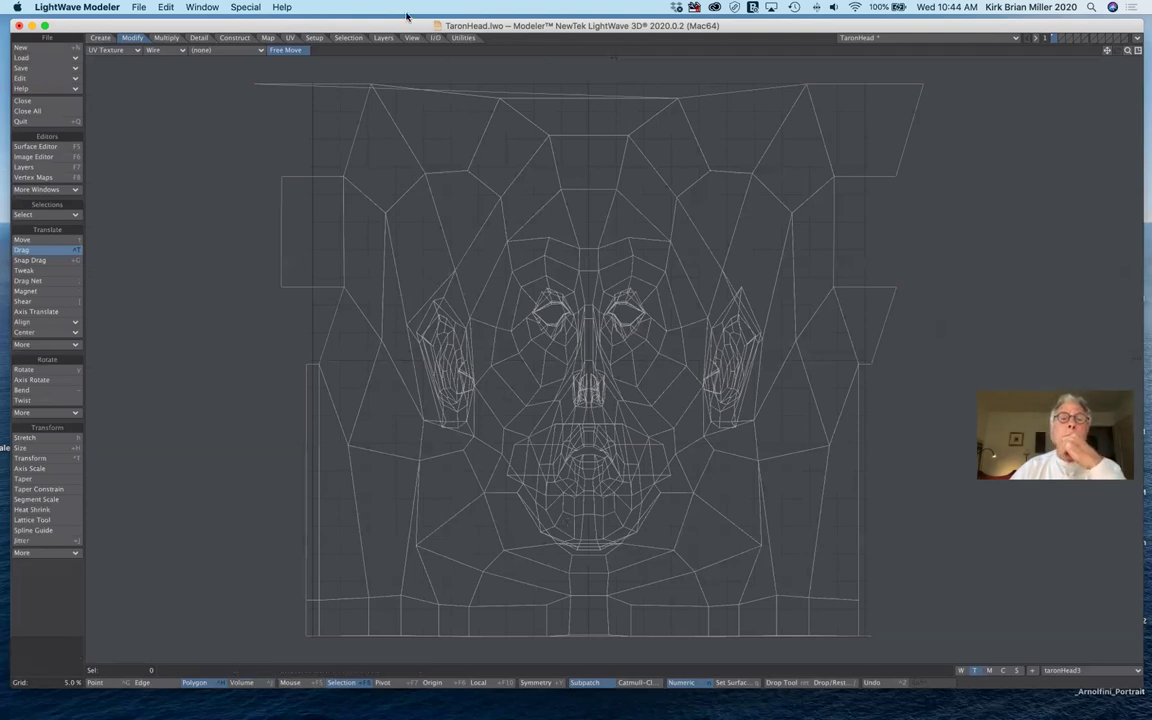
drag(403, 25, 402, 25)
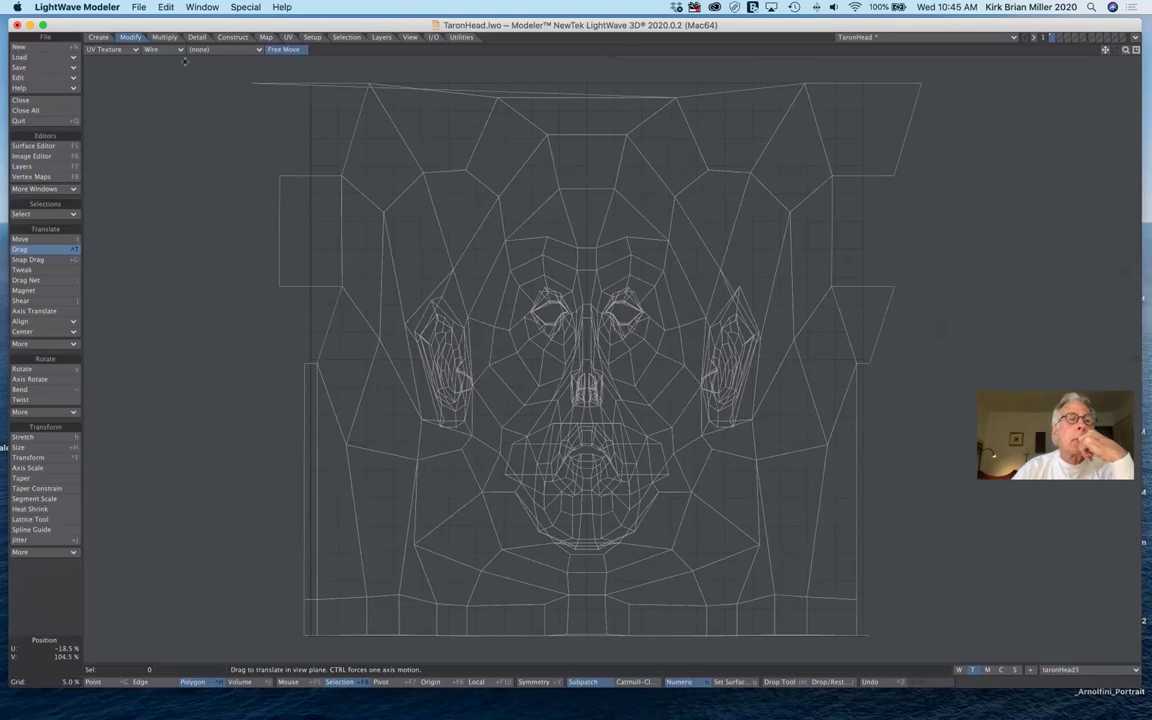
- Switch to the cerealBox object, inspect its textured front in the four-viewport layout, and set the UV Texture viewport to Top
click(866, 38)
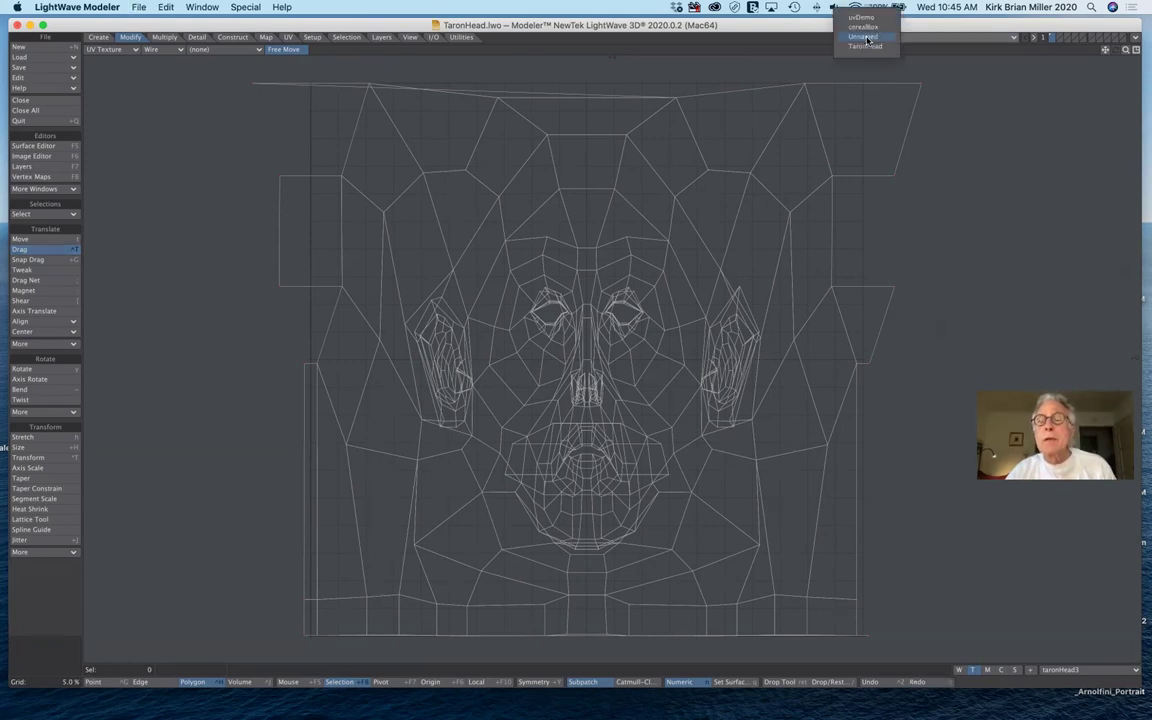
click(866, 27)
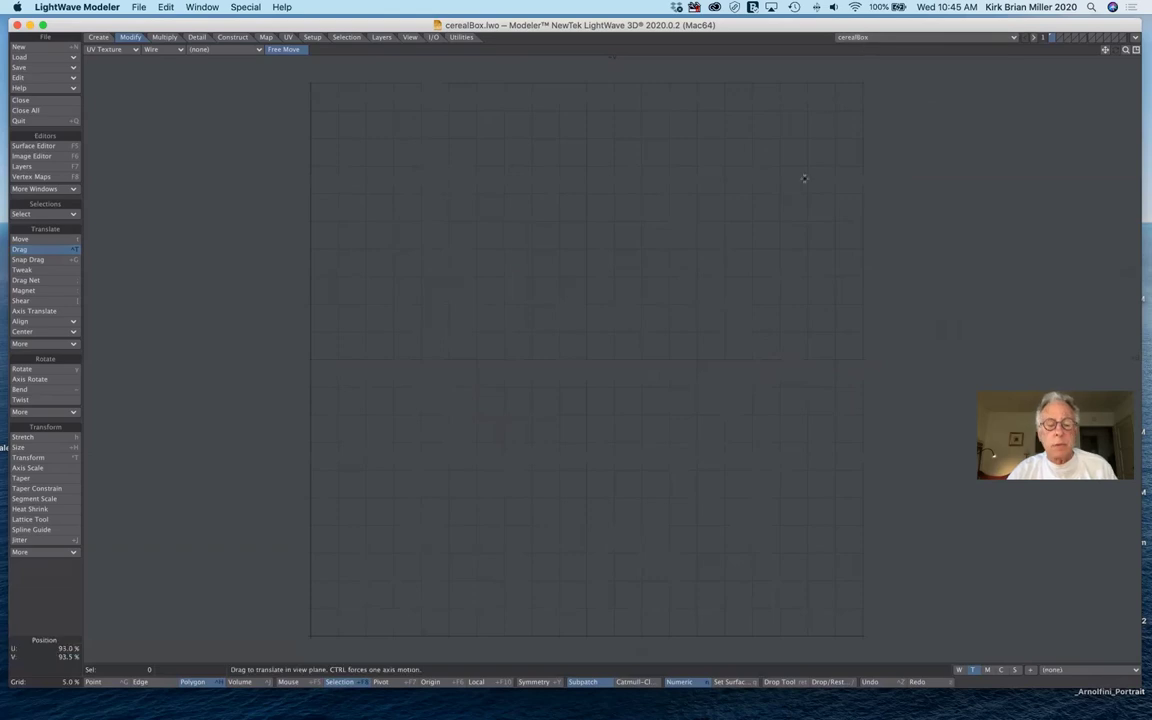
click(1134, 50)
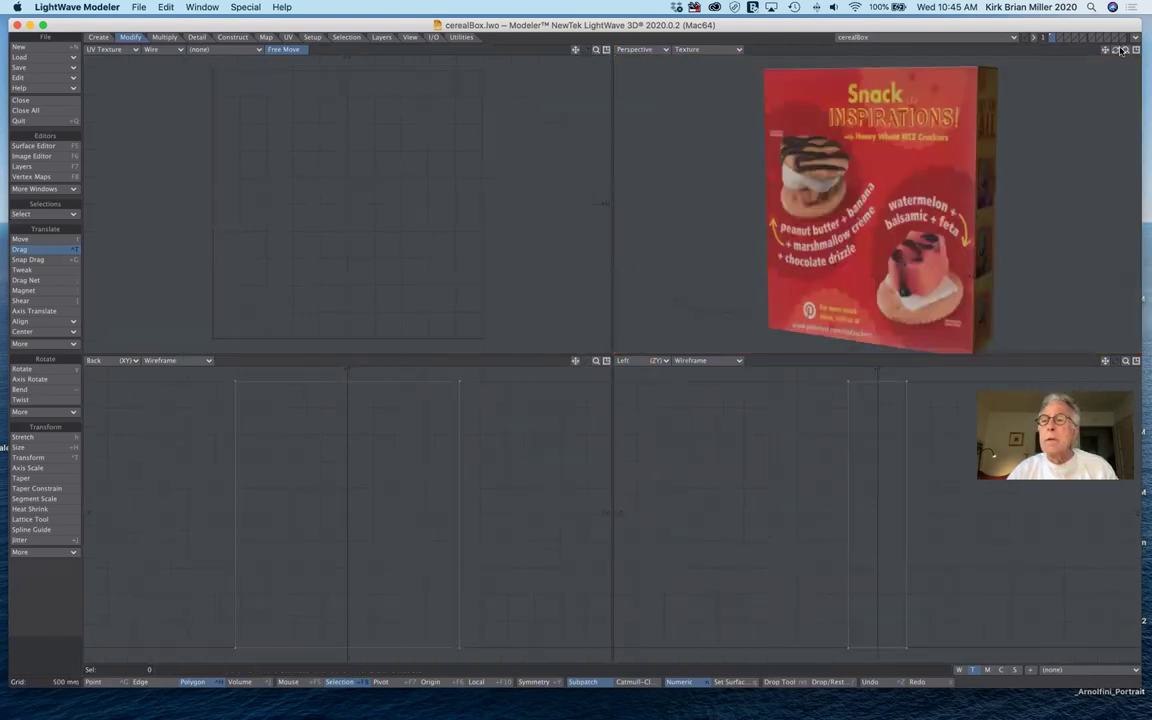
drag(1121, 50, 1010, 52)
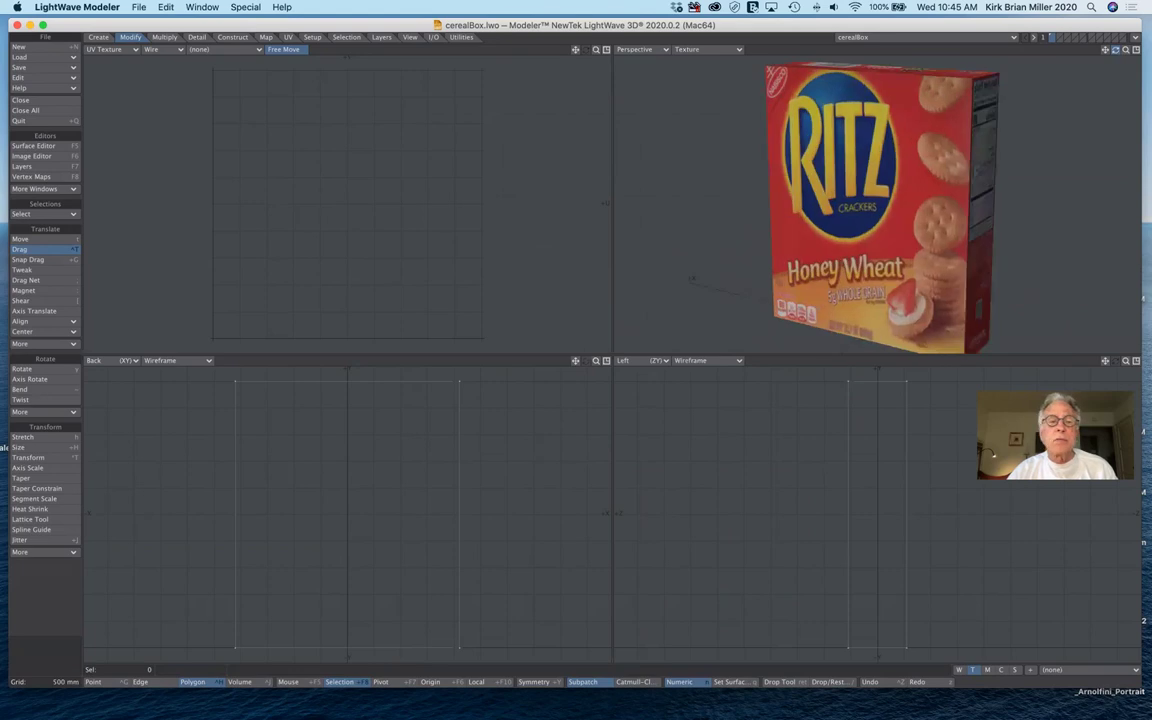
click(124, 52)
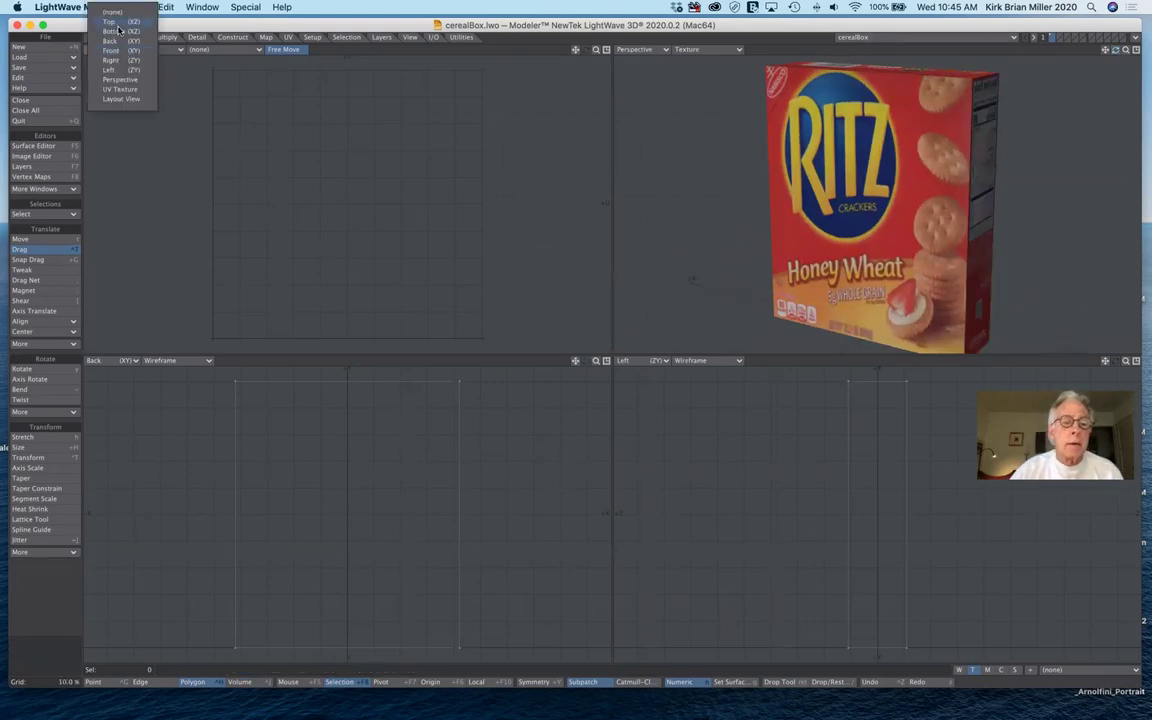
click(114, 21)
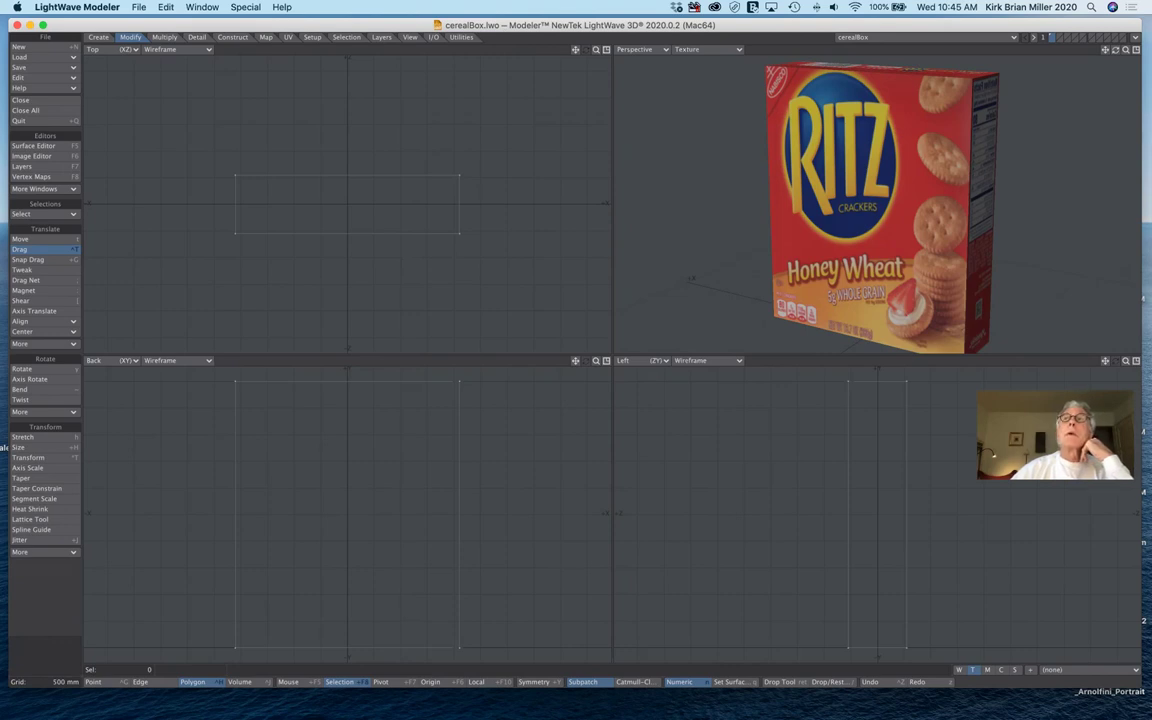
- Switch to Chrome and browse the YouTube search results for "uv maps lightwave" from the head UV map video's page
key(super+Tab)
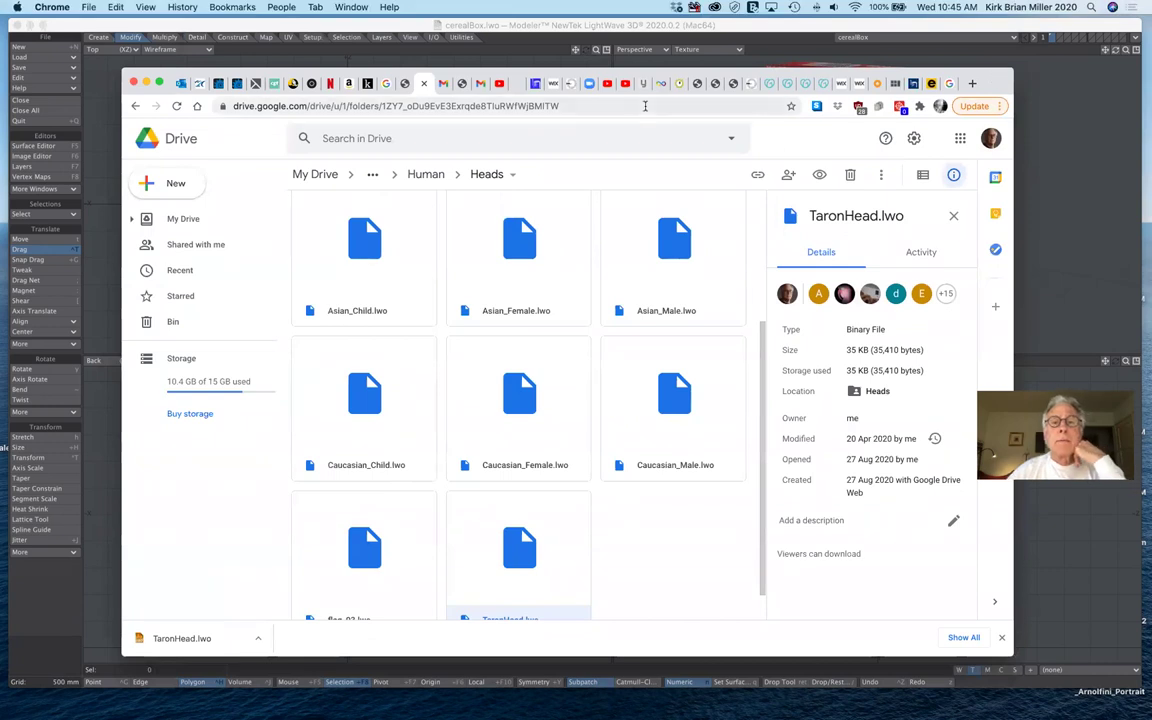
click(625, 87)
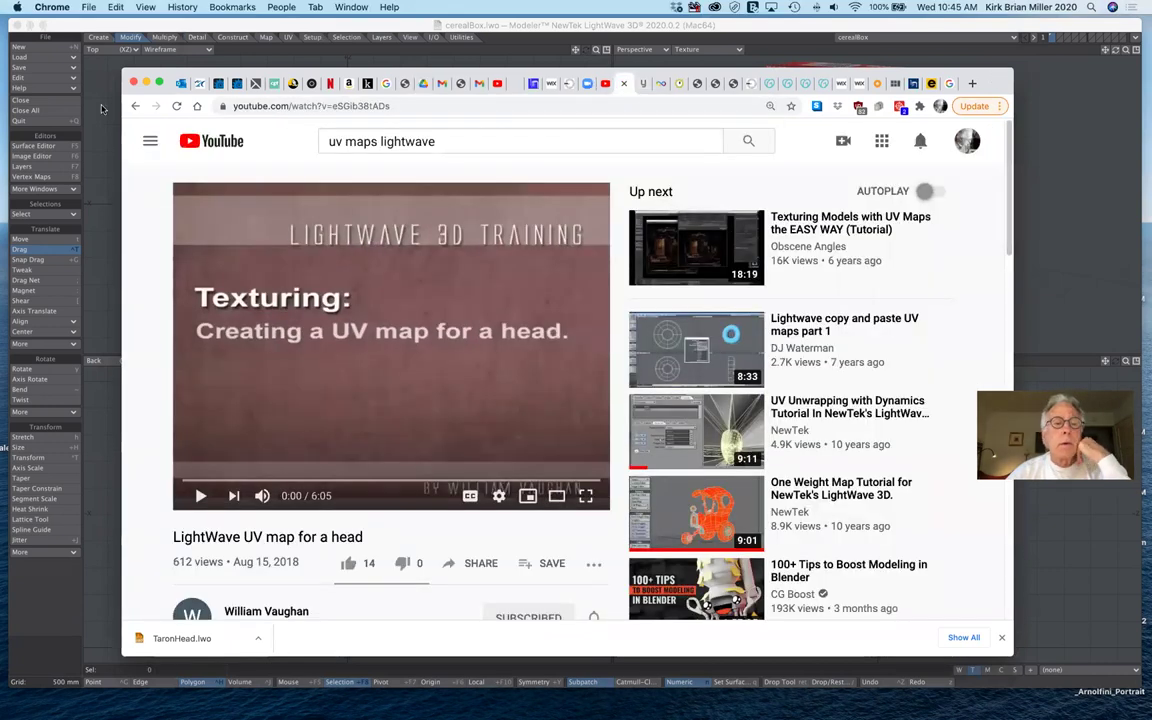
click(136, 106)
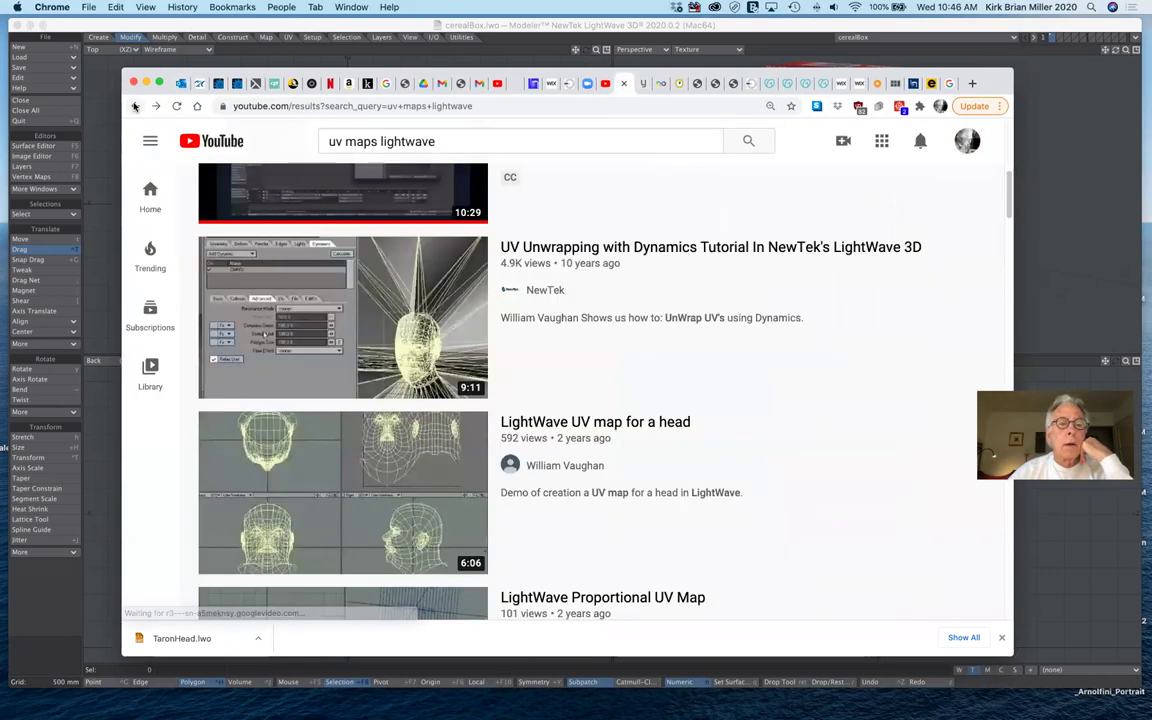
scroll(400, 315, up, 5)
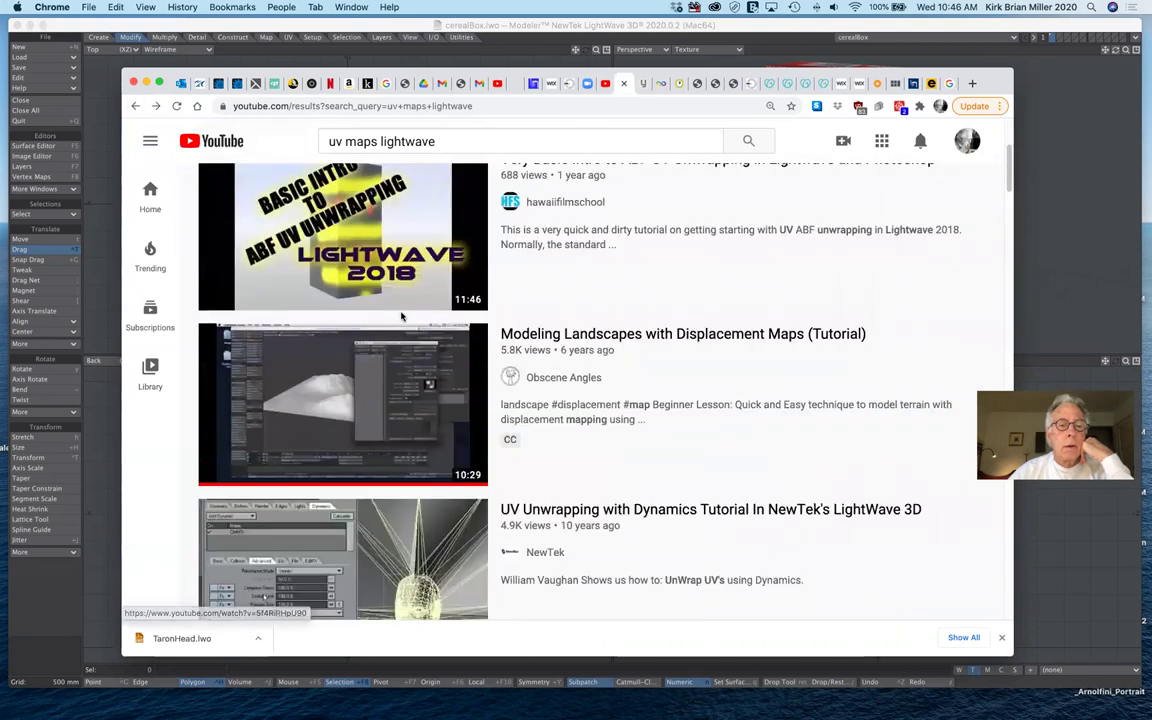
mouse_move(350, 263)
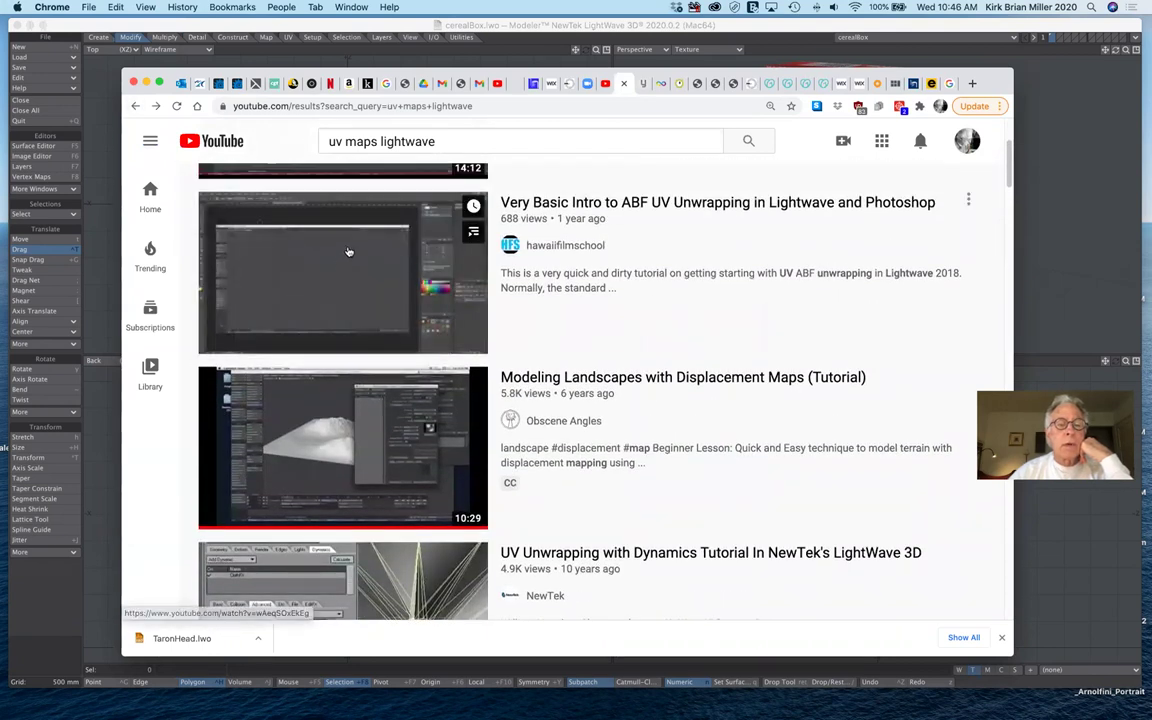